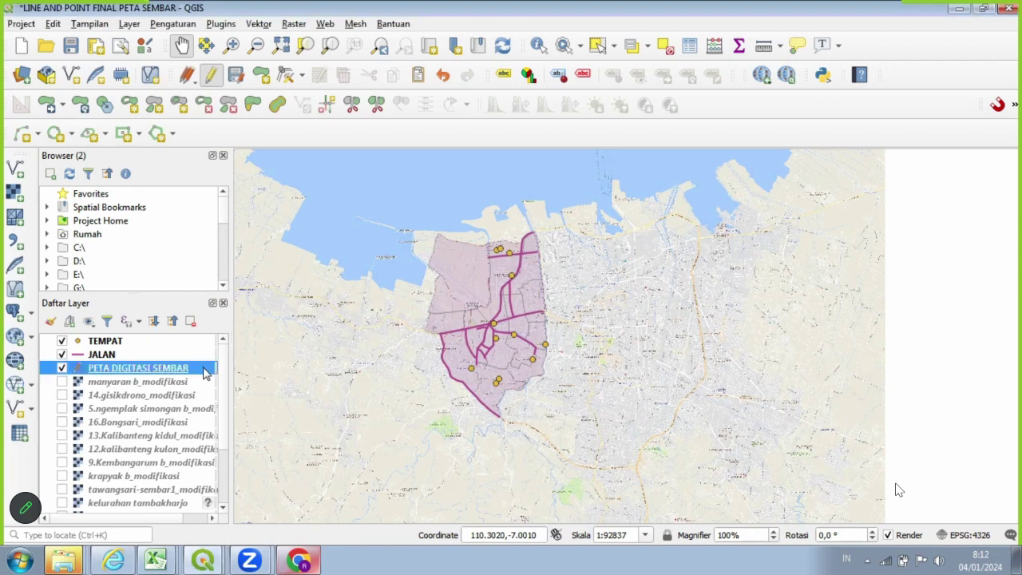
Open the PETA DIGITASI SEMBAR attribute table from the layer's right-click menu.
right_click(205, 373)
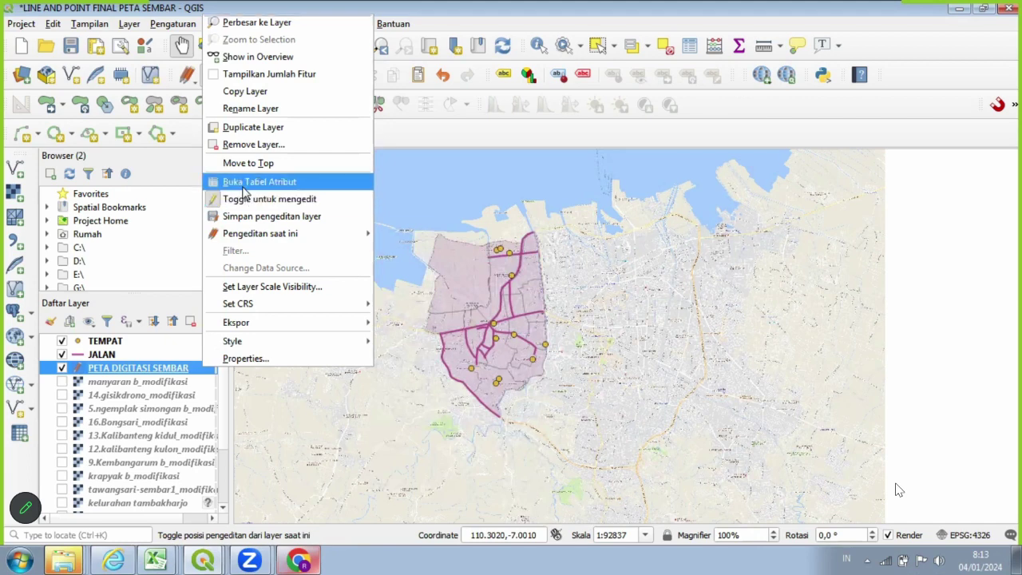
left_click(252, 187)
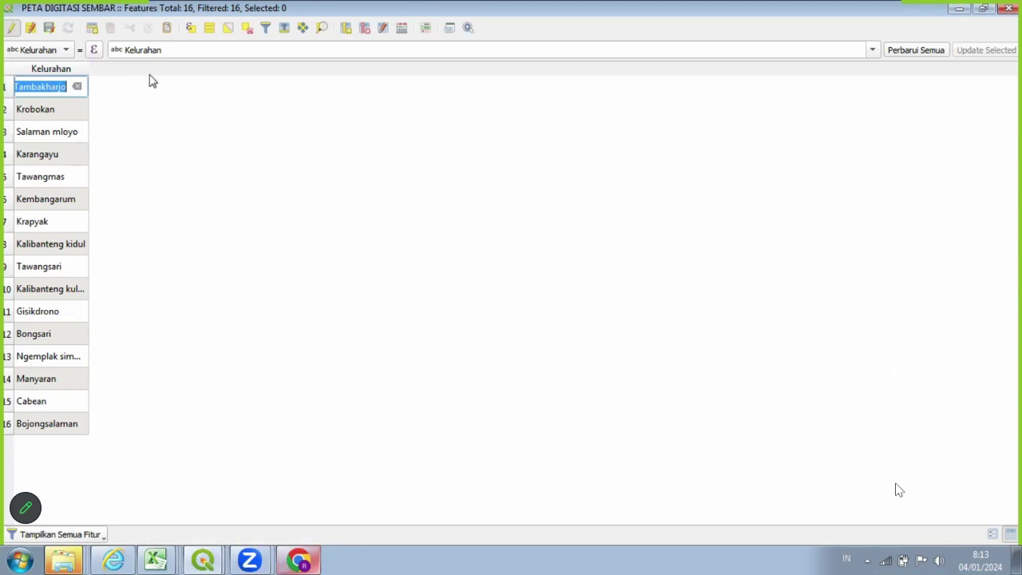
Finish the Tambakharjo cell edit and dock the attribute table into the main QGIS window.
left_click(147, 106)
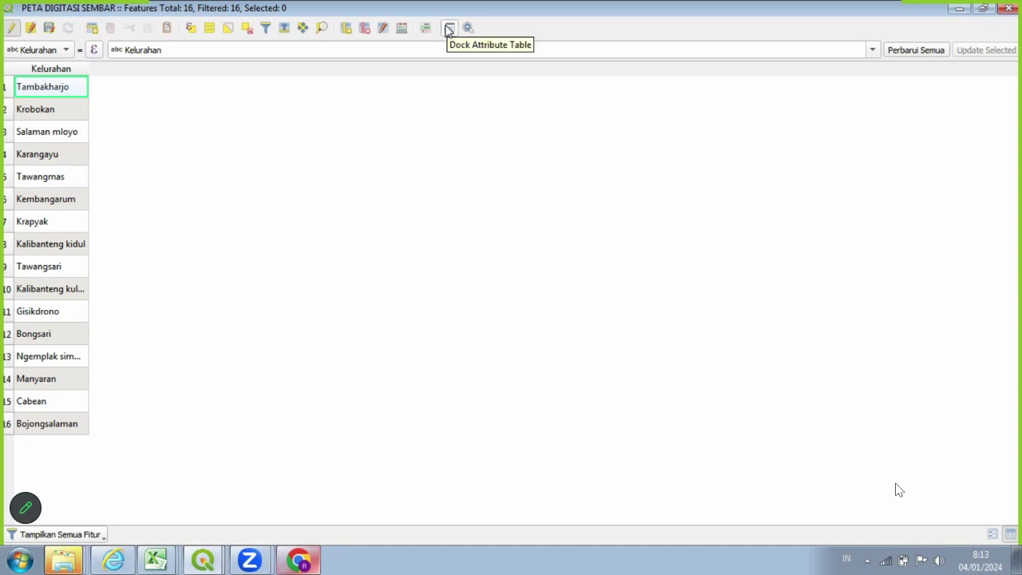
left_click(449, 29)
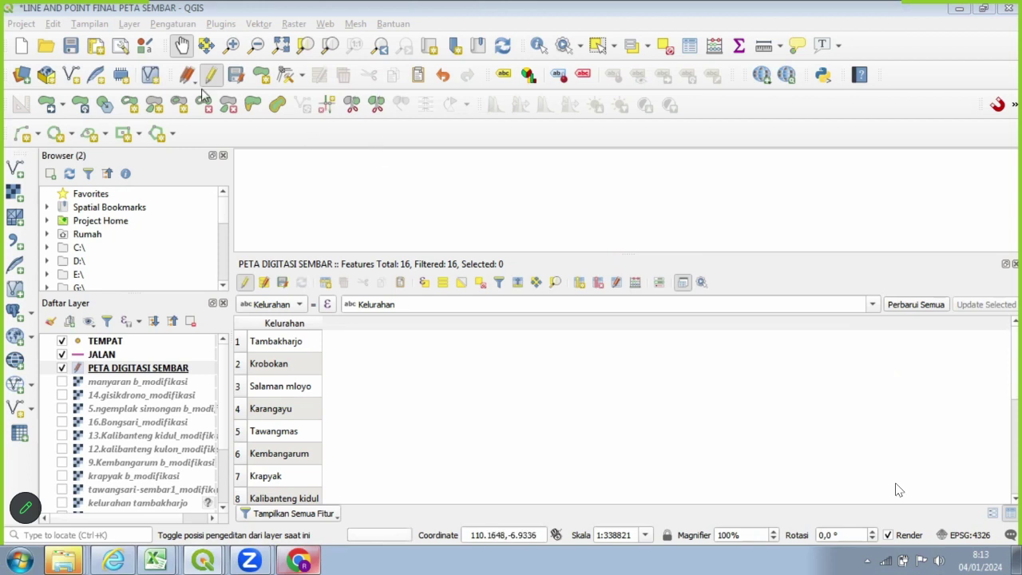
Zoom out, enlarge the map above the table, and select Tambakharjo to highlight it.
left_click(254, 46)
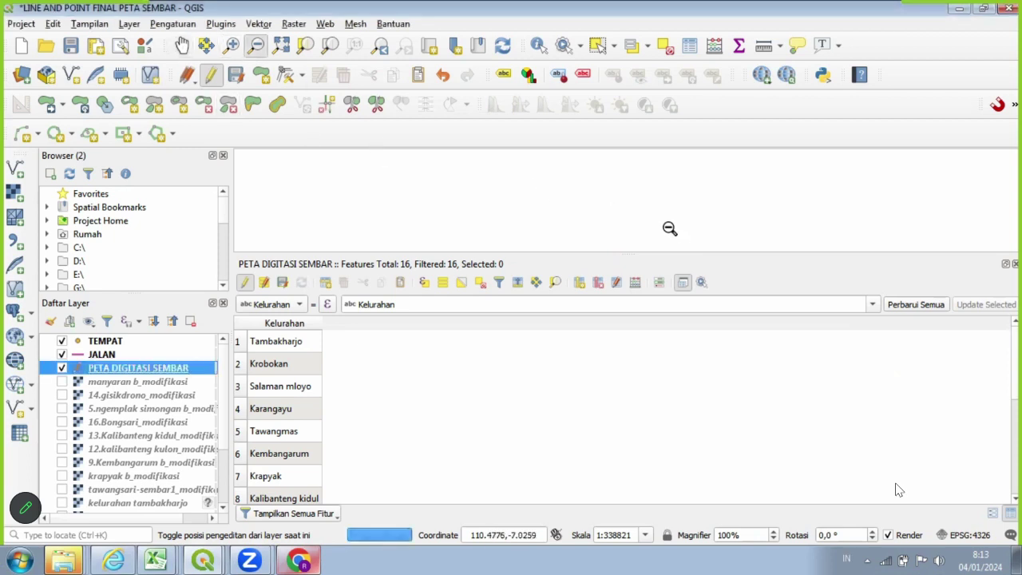
left_click(663, 226)
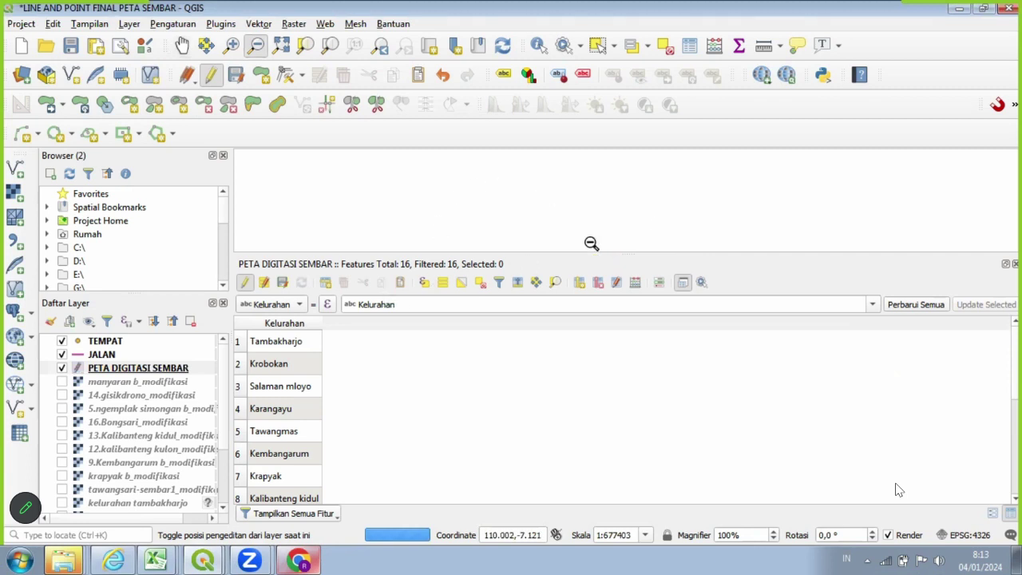
left_click_drag(597, 254, 638, 403)
left_click(182, 47)
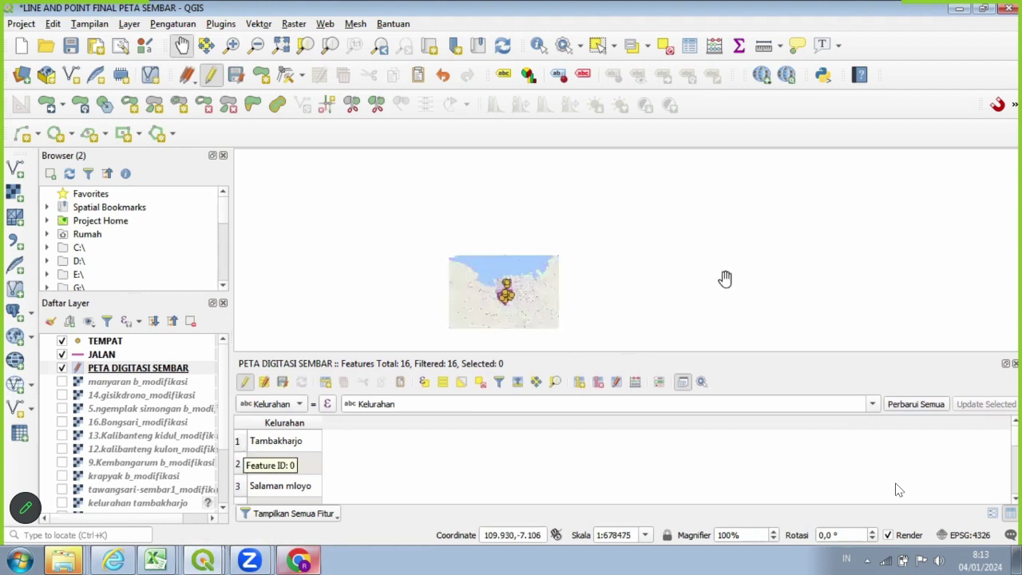
scroll(732, 270, "up", 1)
scroll(733, 270, "up", 1)
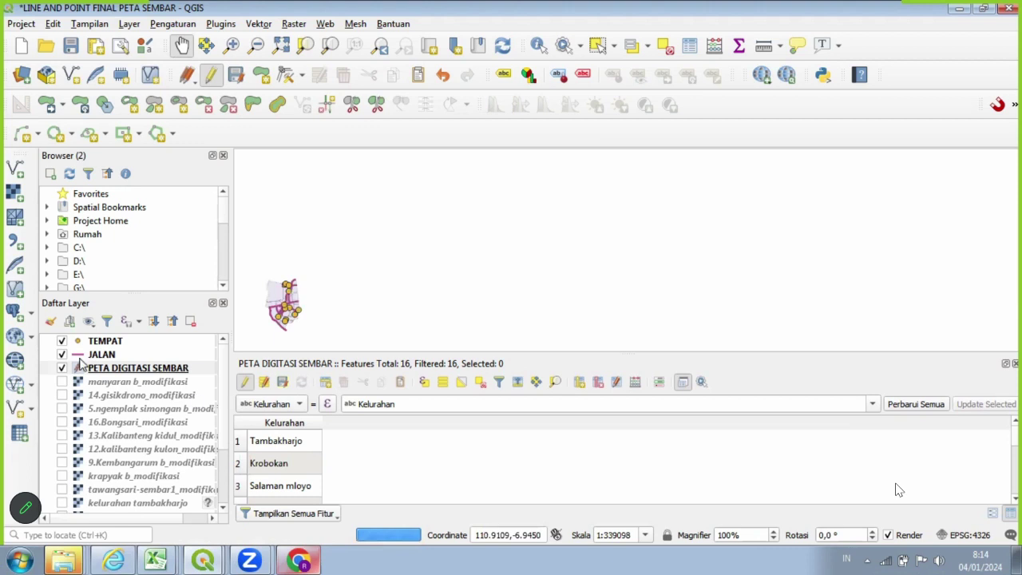
left_click(244, 441)
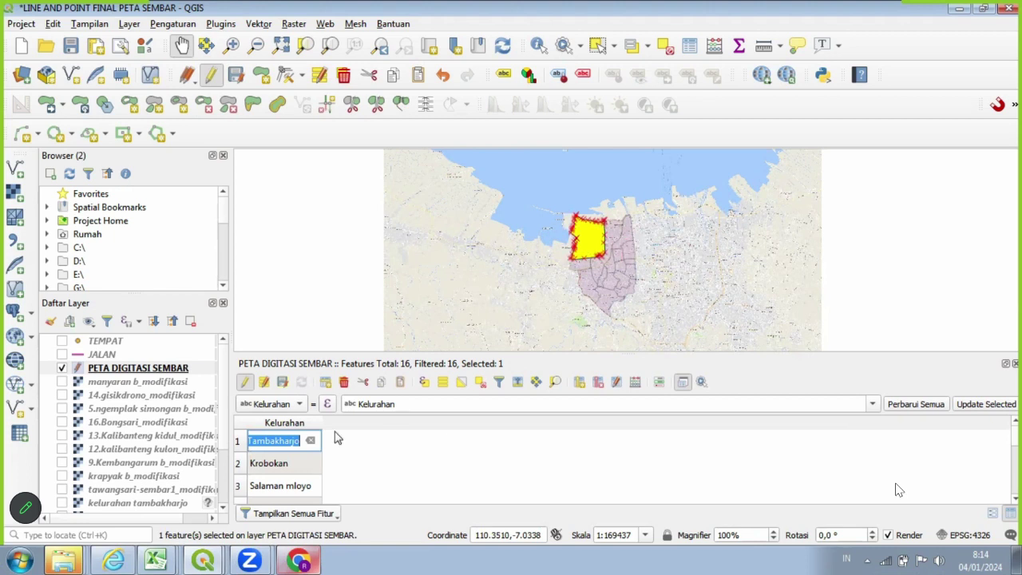
Locate Krobokan, Salaman mloyo, Karangayu, Tawangmas, Kembangarum, Krapyak and Kalibanteng kidul on the map.
left_click(242, 467)
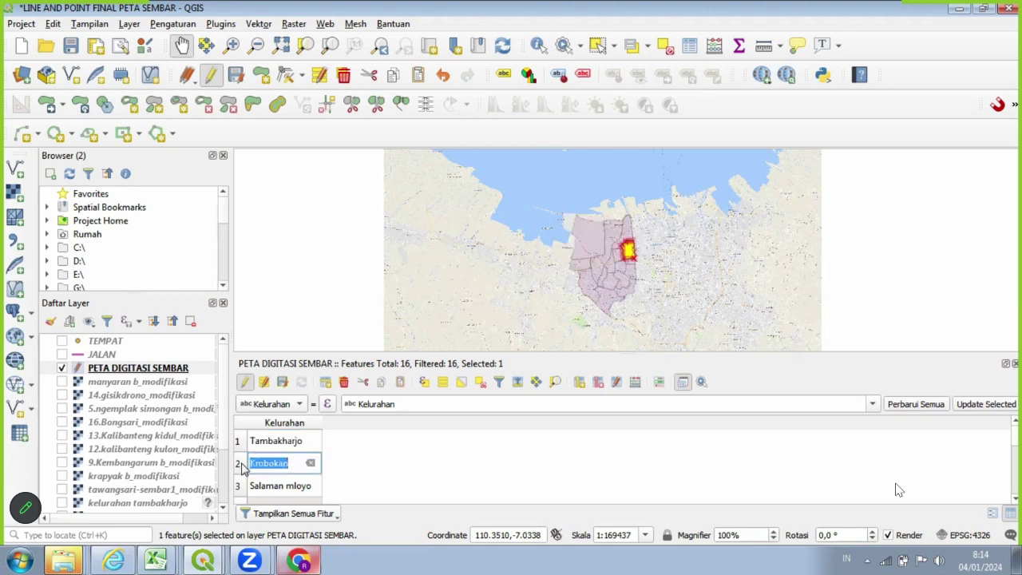
scroll(395, 468, "down", 1)
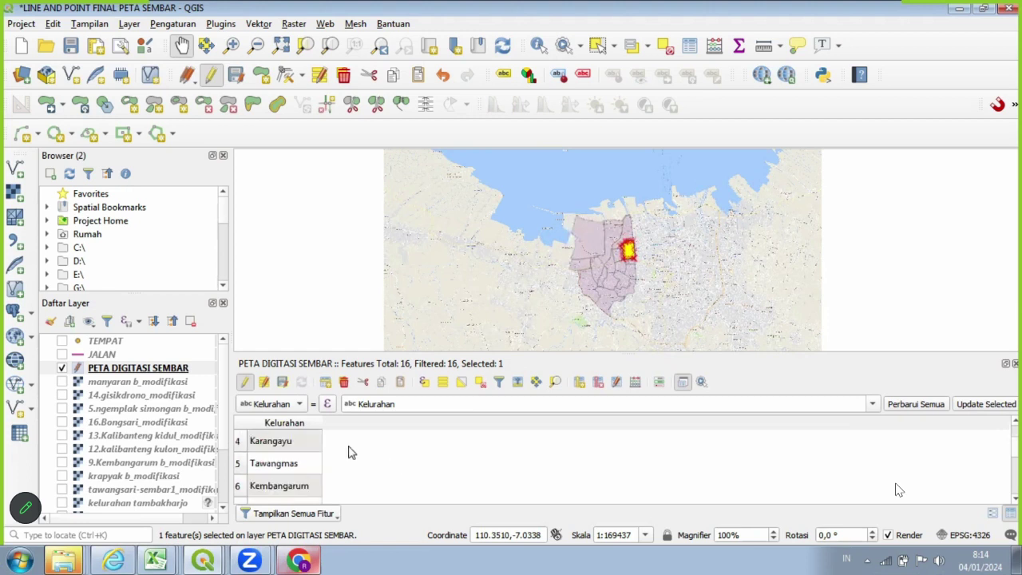
scroll(244, 491, "up", 1)
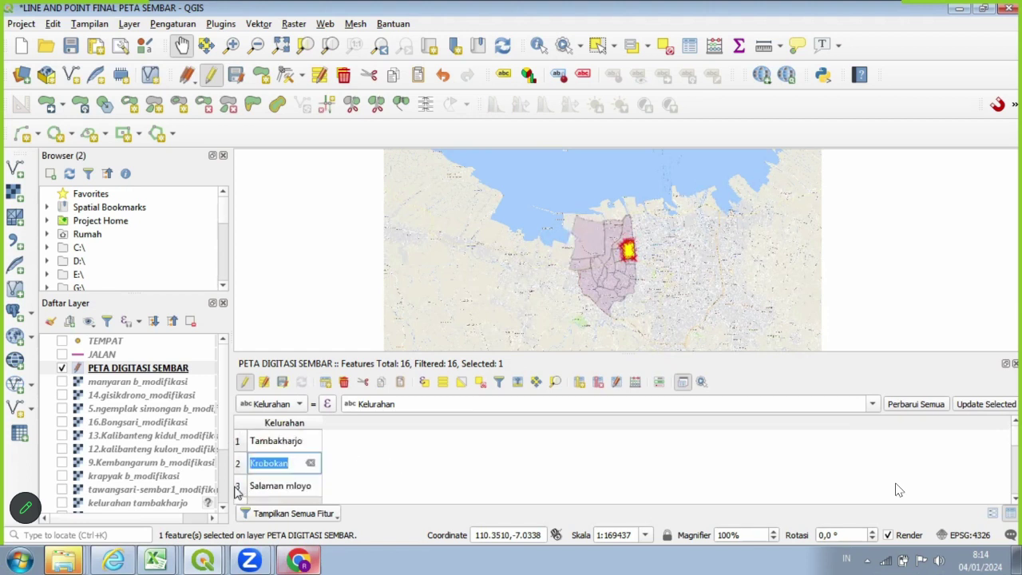
left_click(237, 489)
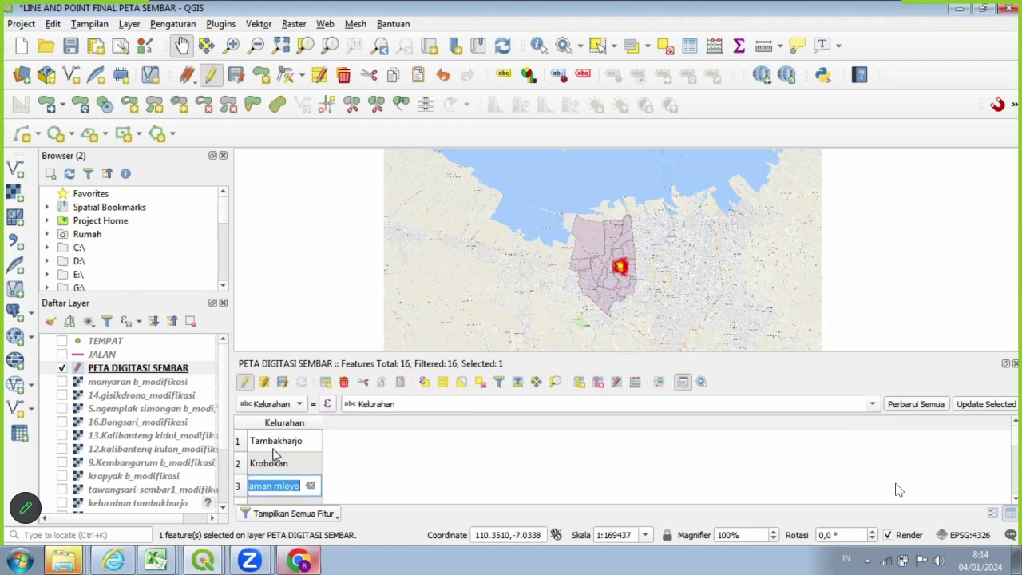
scroll(273, 453, "down", 1)
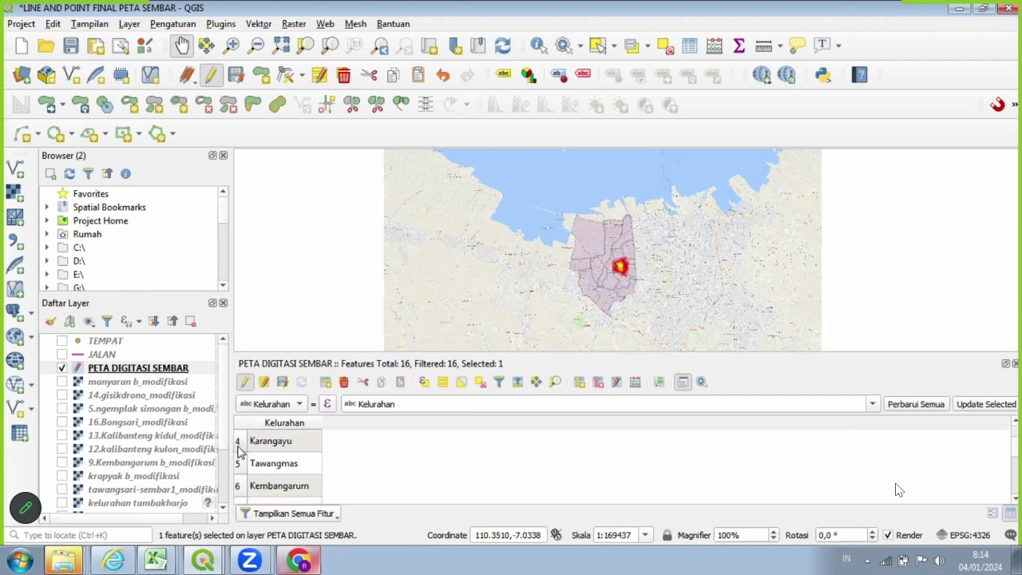
left_click(237, 443)
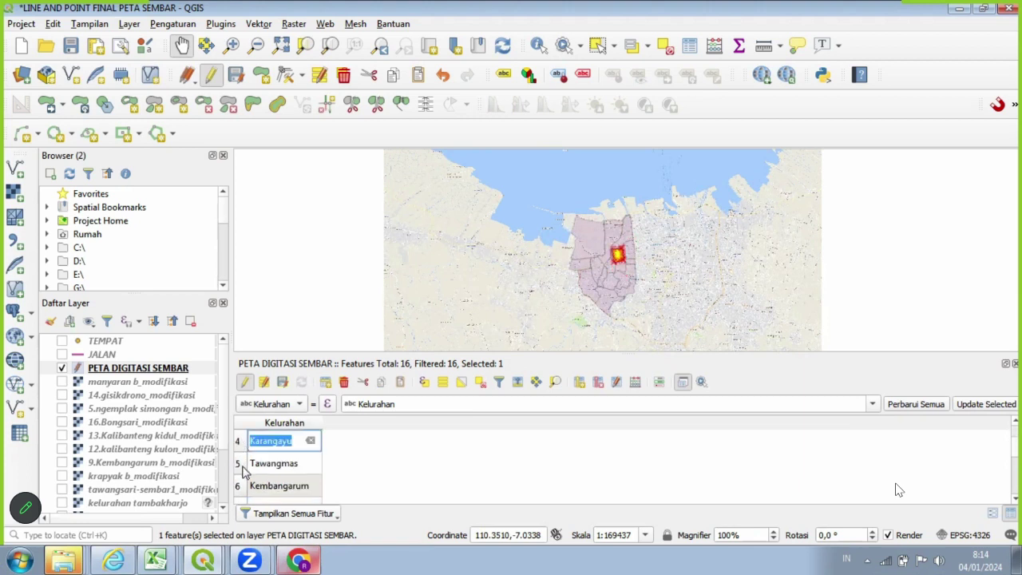
left_click(242, 467)
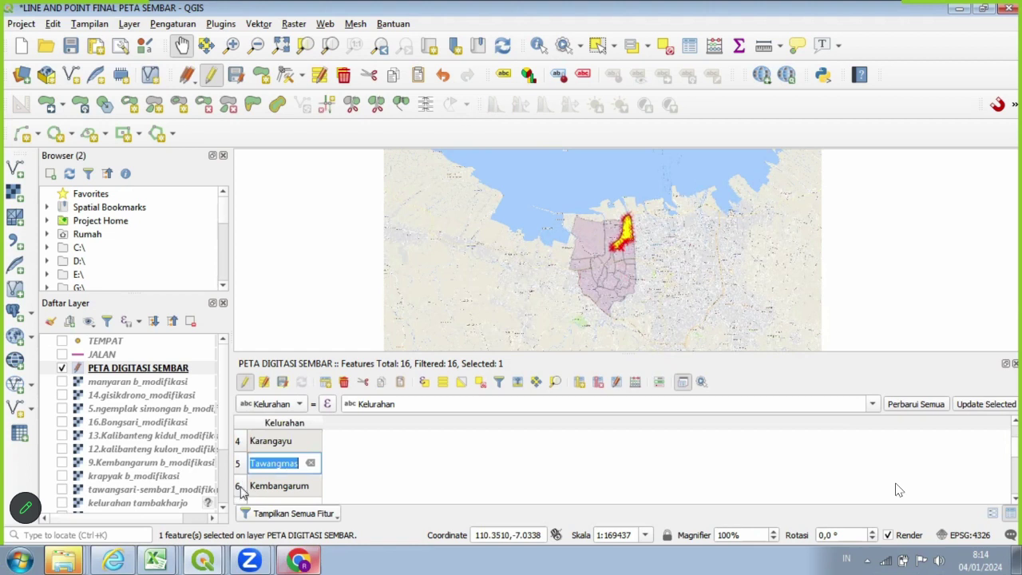
left_click(237, 488)
scroll(283, 454, "down", 1)
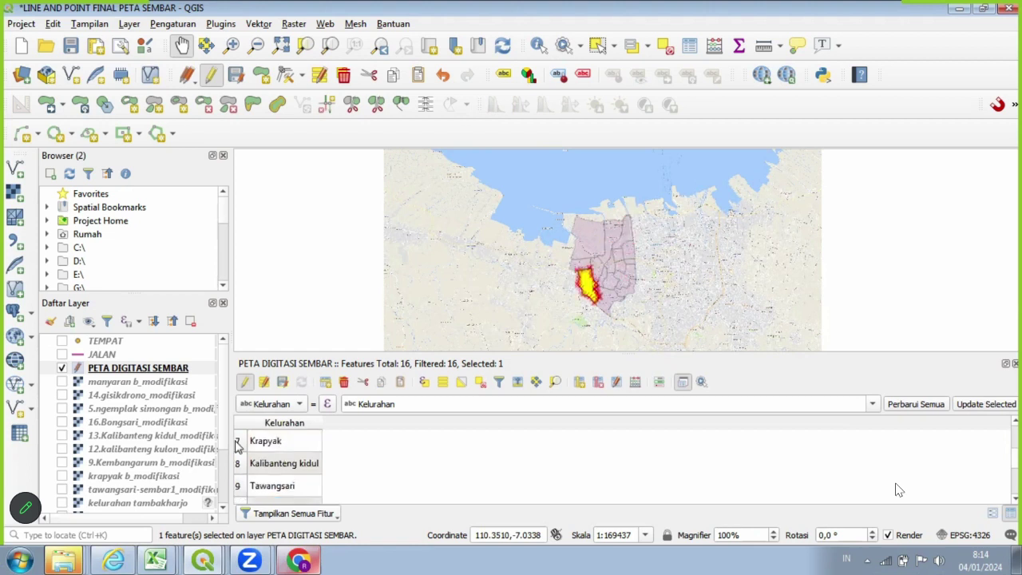
left_click(237, 447)
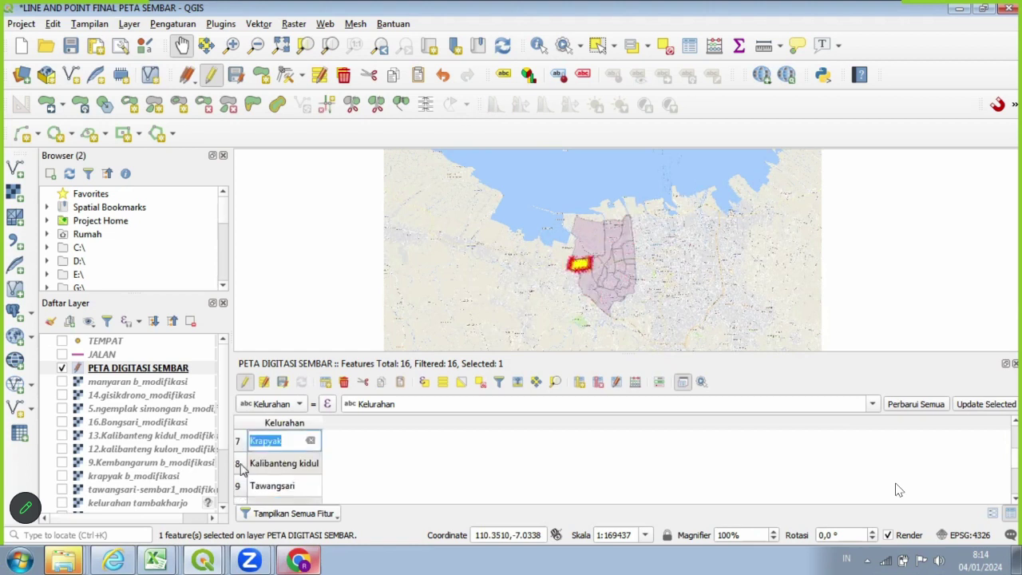
left_click(242, 468)
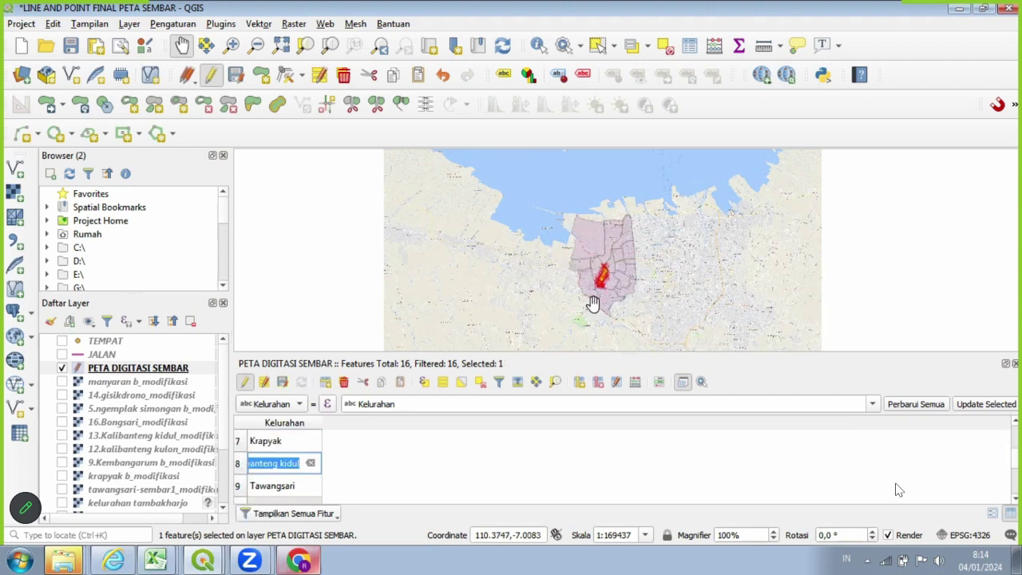
Locate Tawangsari, Kalibanteng kulon, Gisikdrono, Bongsari, Ngemplak simongan and Manyaran on the map.
scroll(593, 304, "up", 1)
scroll(593, 303, "down", 1)
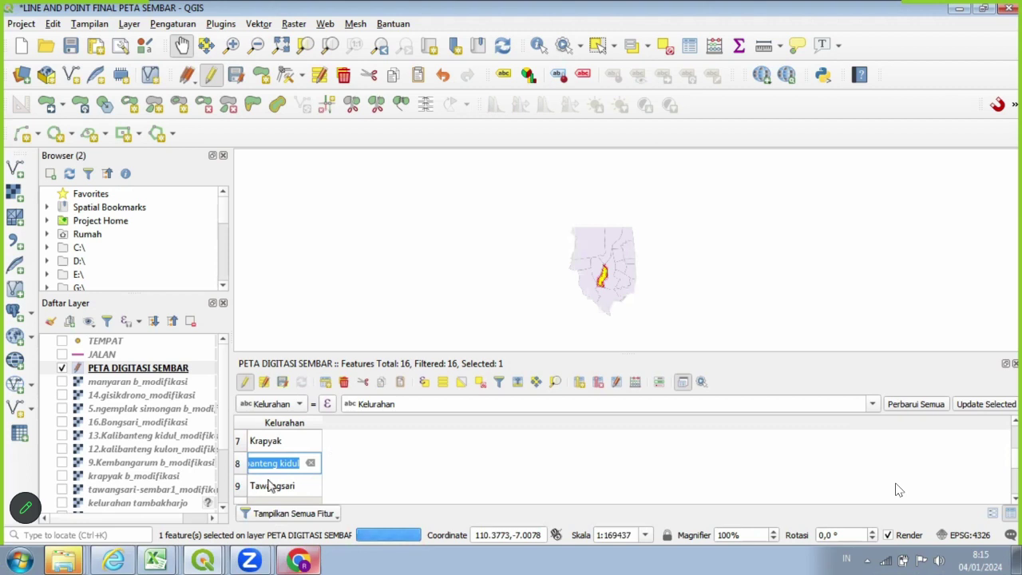
left_click(239, 490)
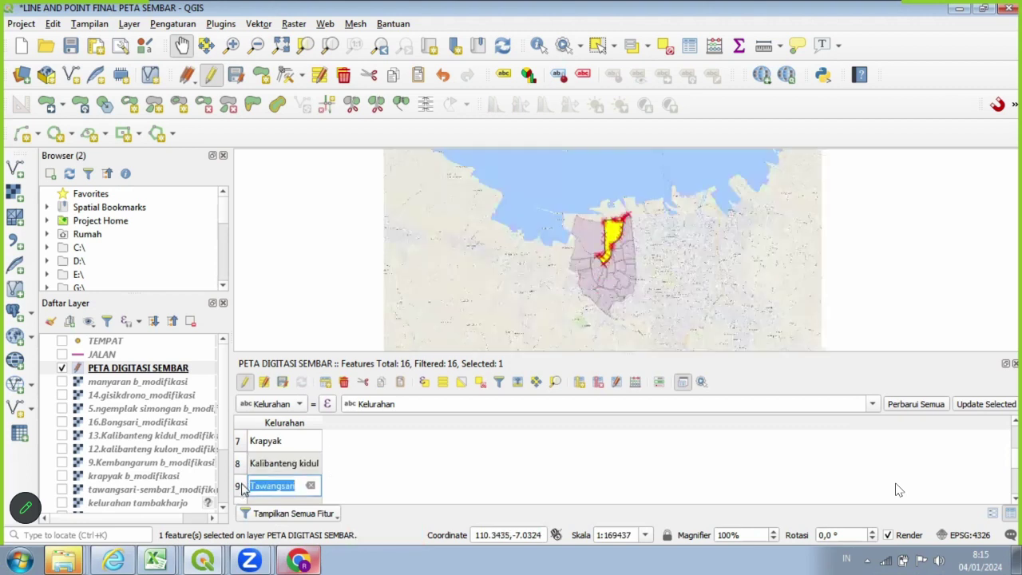
scroll(243, 448, "down", 1)
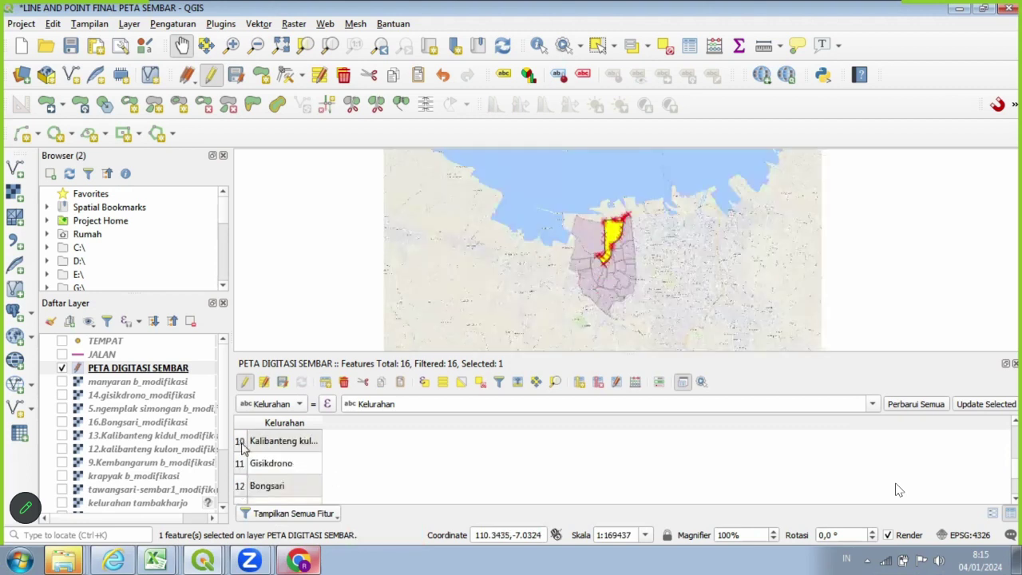
left_click(244, 448)
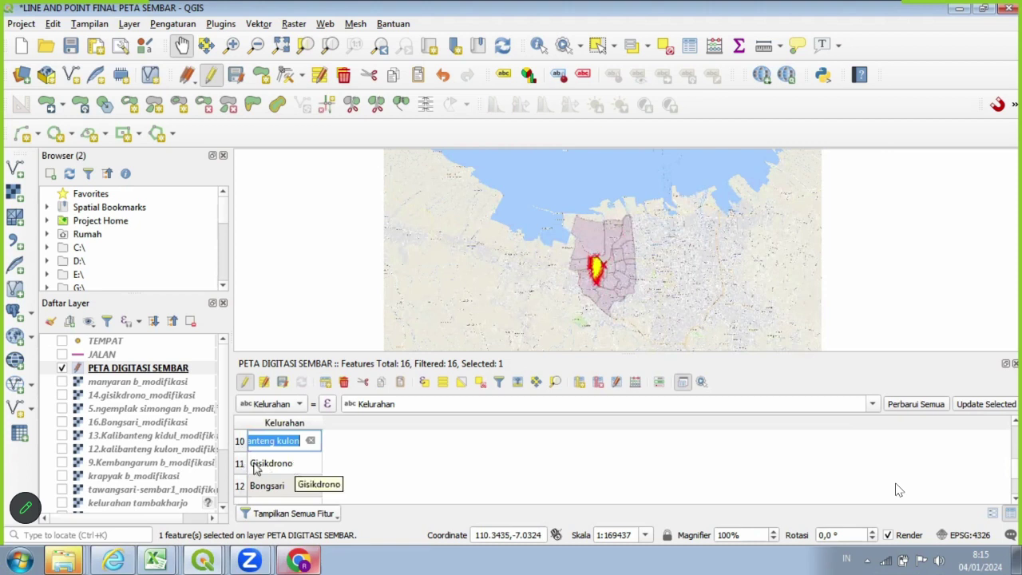
scroll(255, 469, "up", 1)
scroll(318, 471, "down", 1)
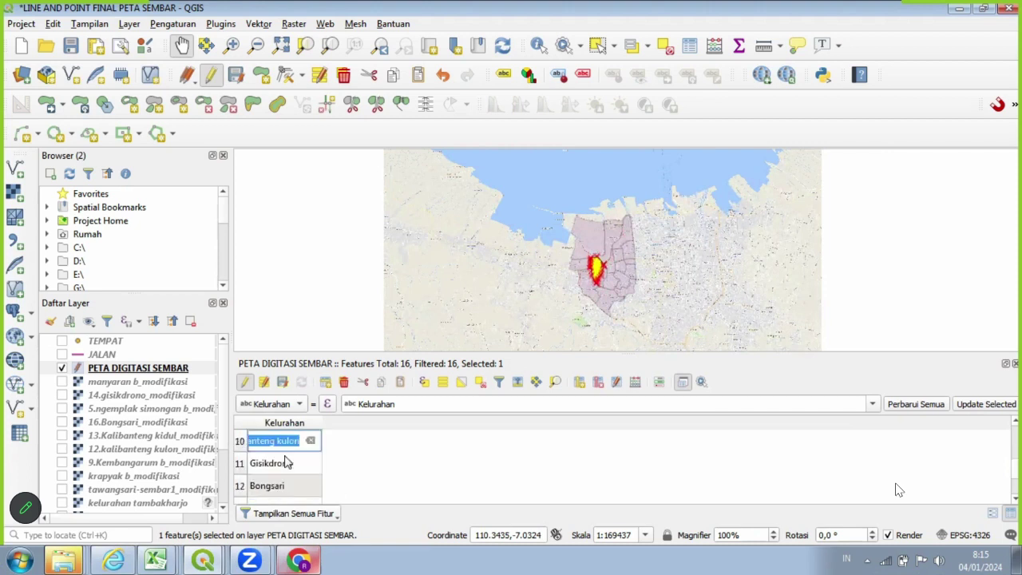
left_click(242, 466)
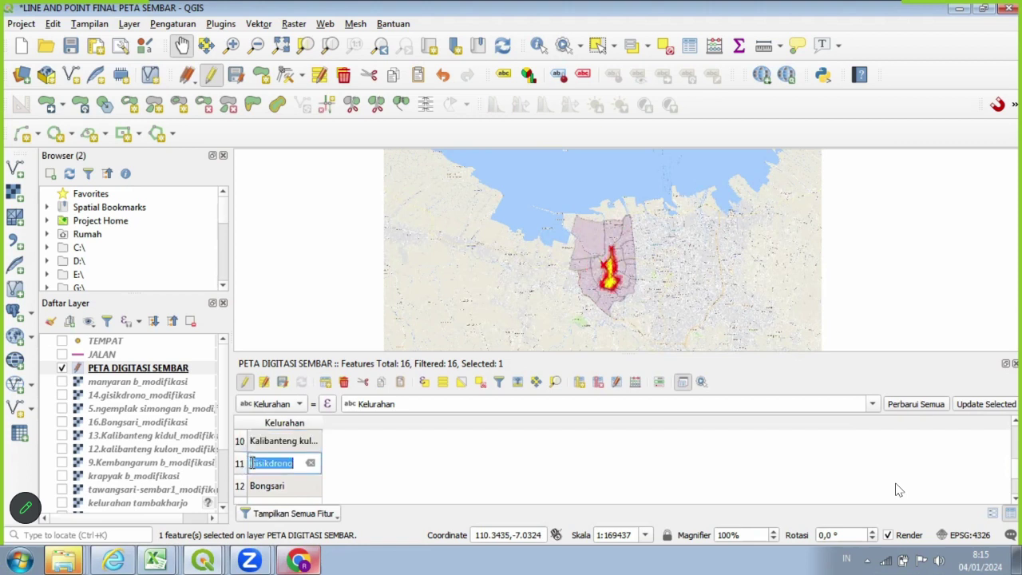
key("Return")
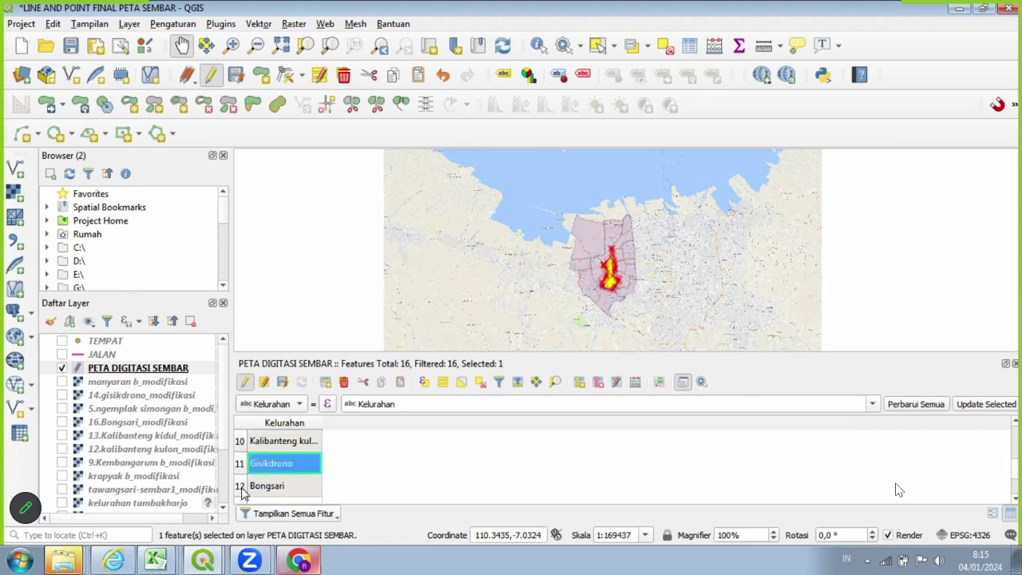
left_click(242, 493)
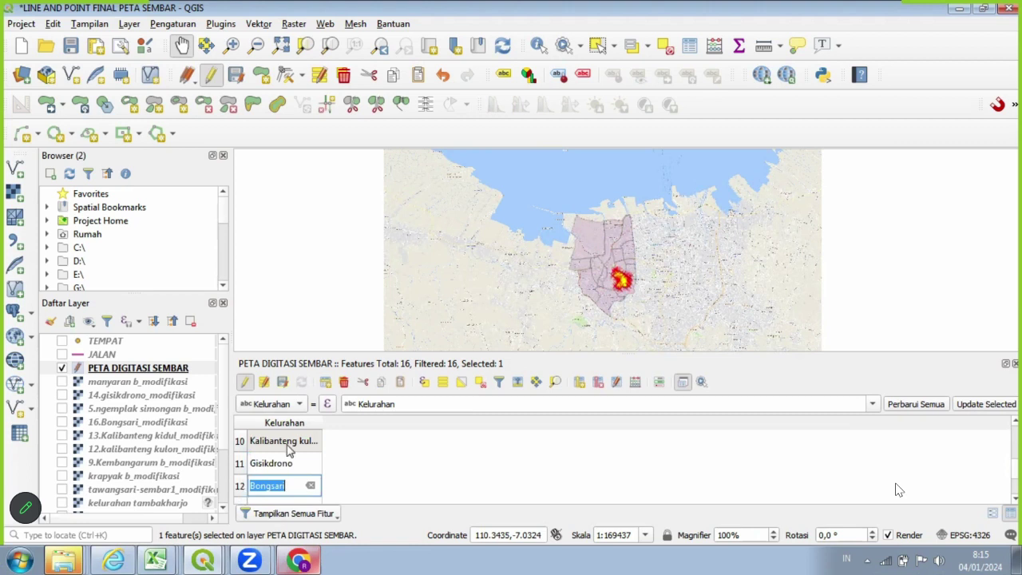
scroll(235, 446, "down", 1)
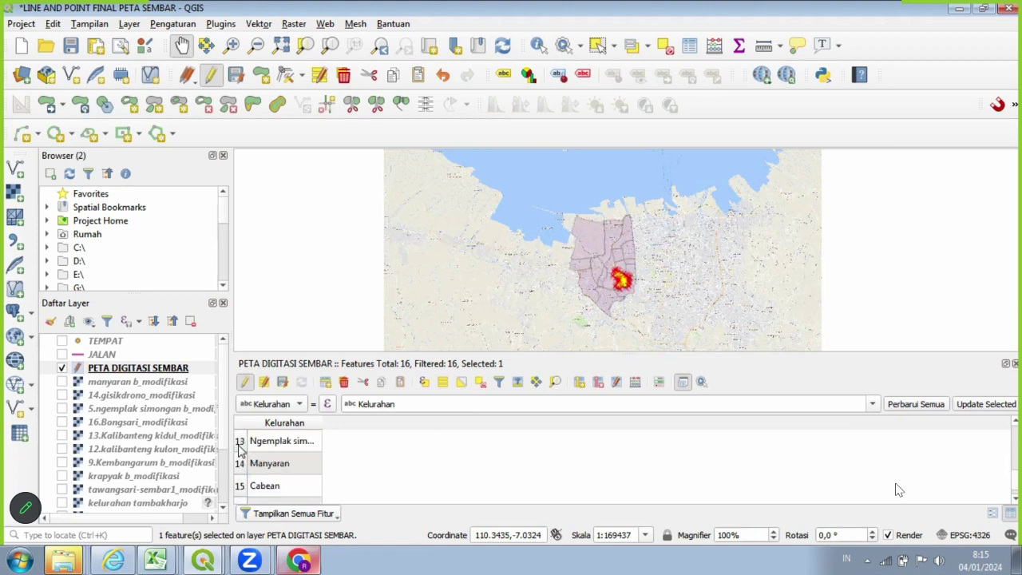
left_click(240, 443)
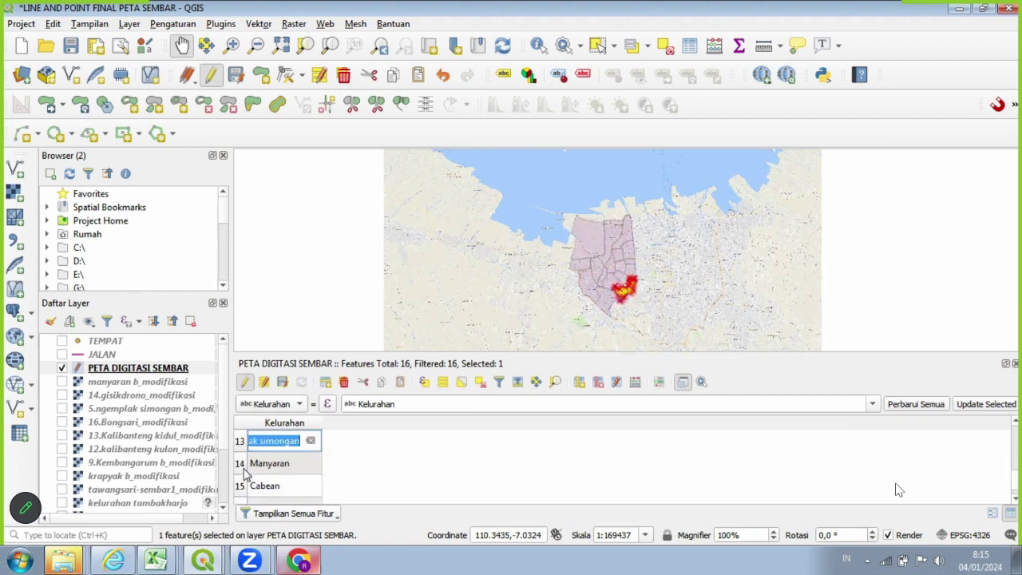
left_click(243, 471)
Check Cabean's feature on the map, leaving its name unchanged.
left_click(242, 491)
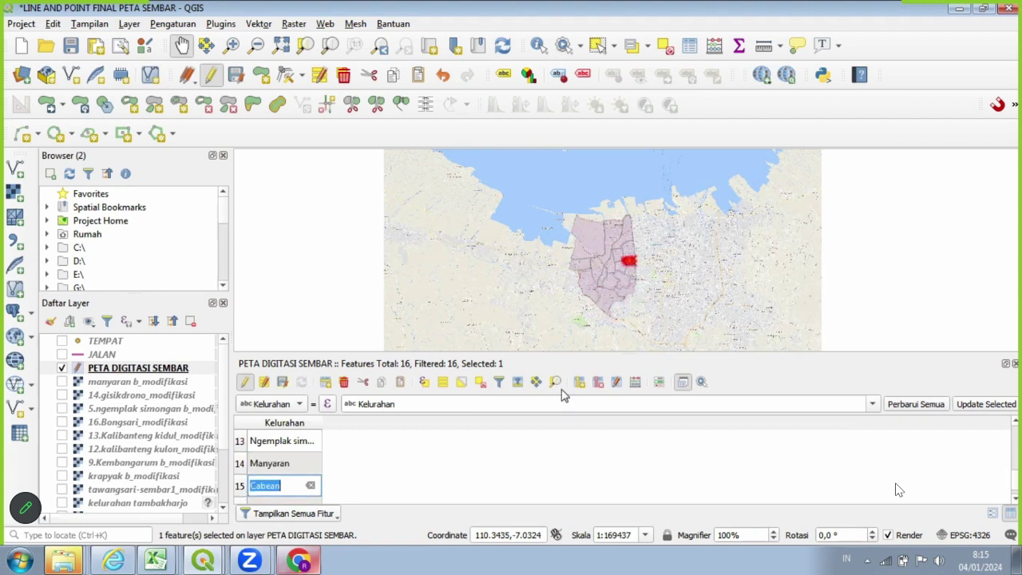
scroll(603, 269, "up", 1)
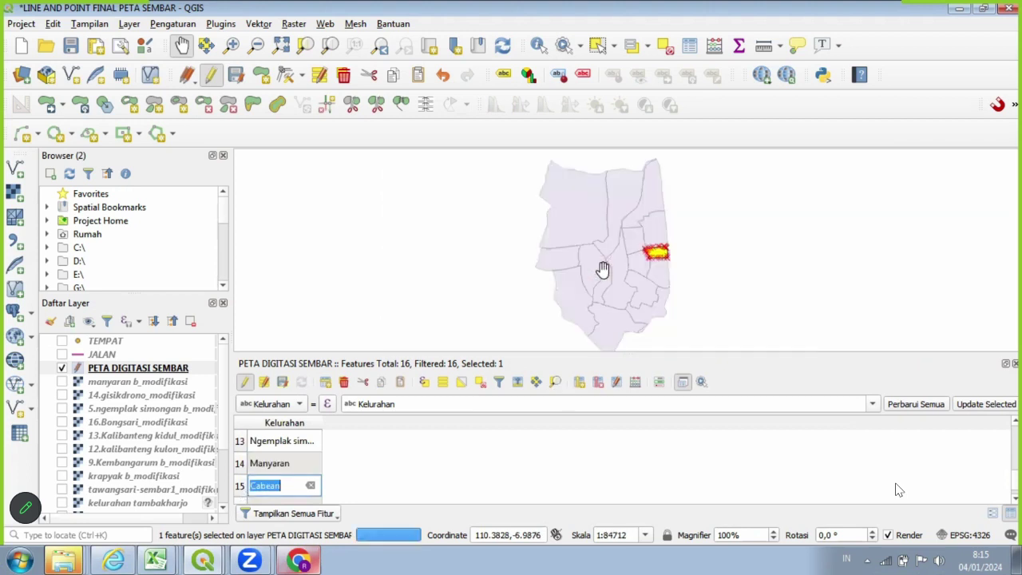
scroll(603, 269, "down", 1)
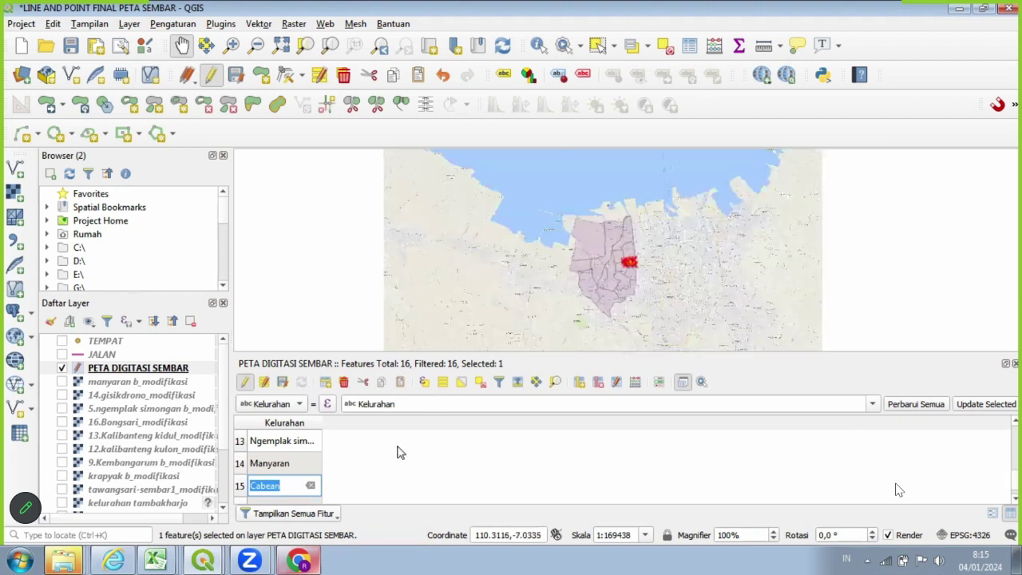
key("Return")
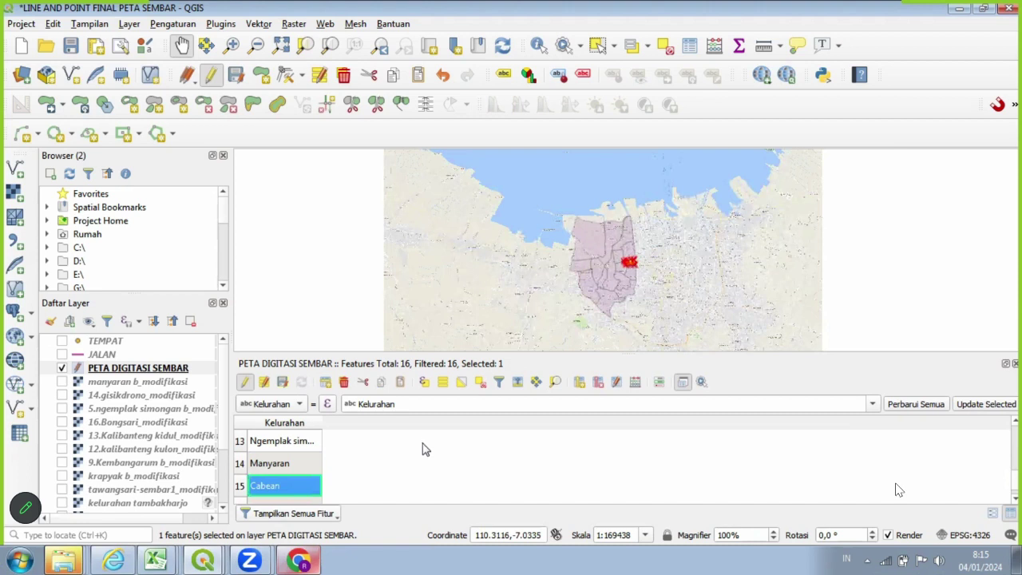
scroll(423, 449, "up", 1)
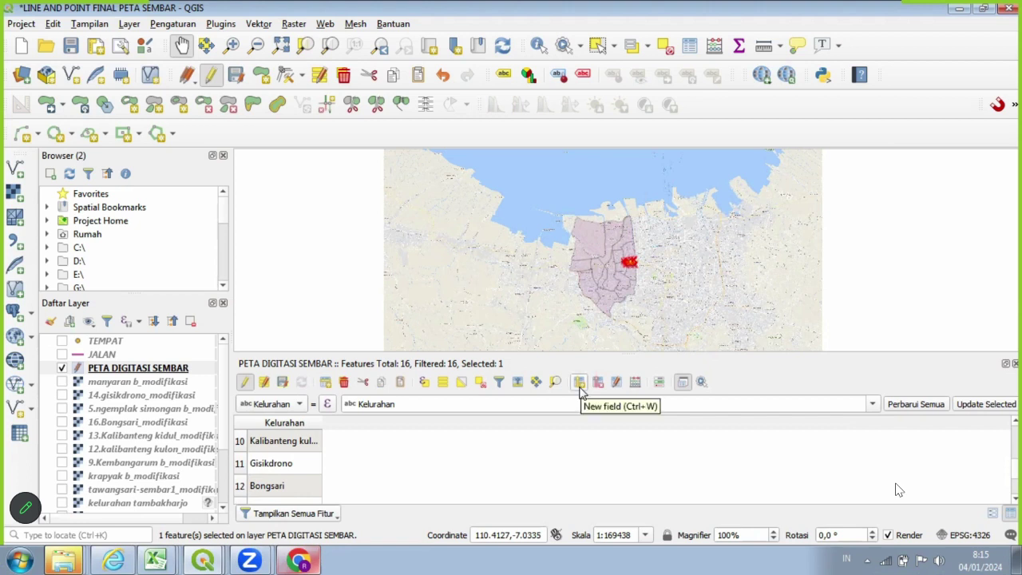
Add integer field L2019, length 8, with comment 'JUMLAH PENDUDUK LAKI-LAKI 2019'.
left_click(580, 385)
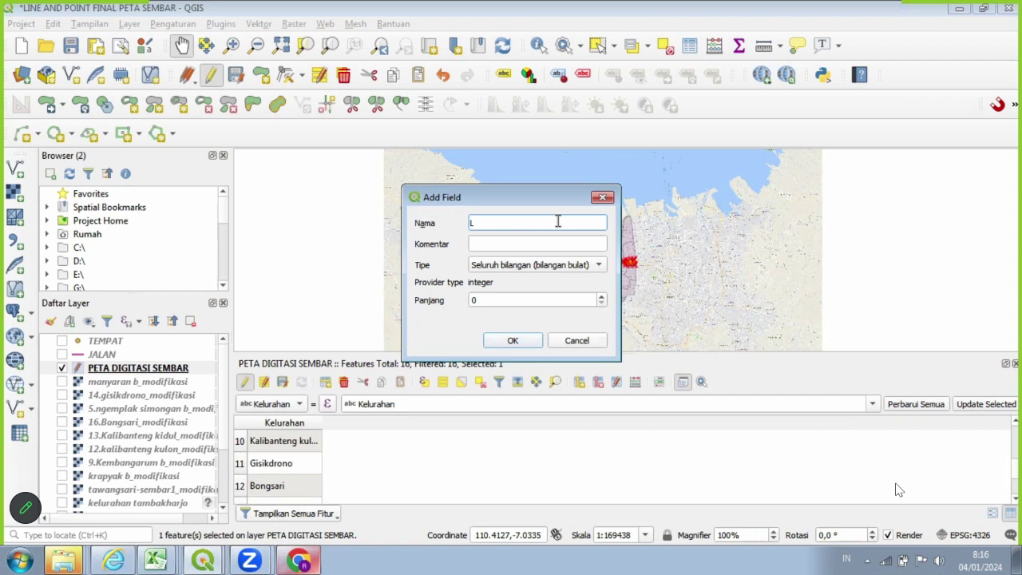
type("2019")
left_click(495, 246)
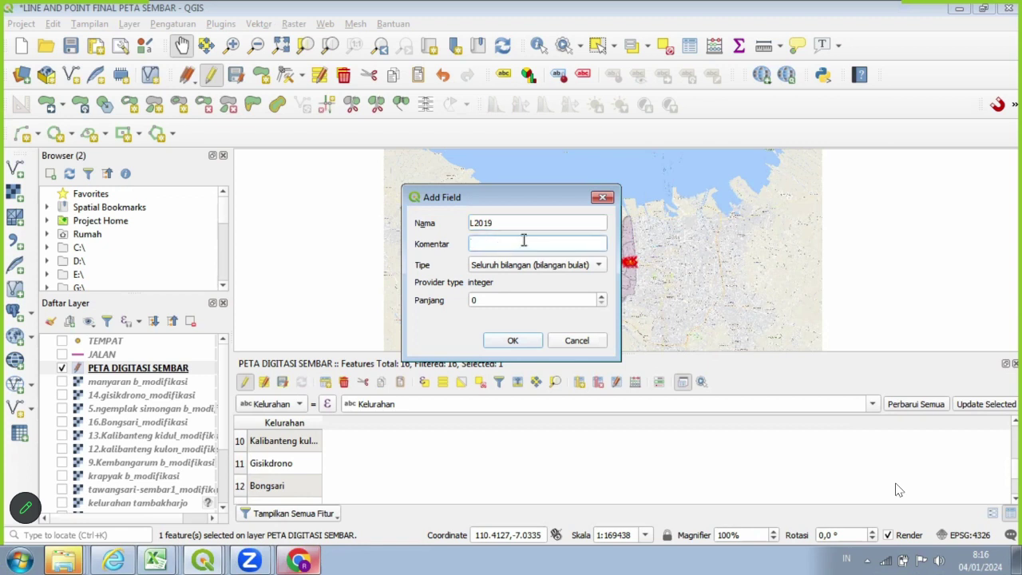
type("JUMLAH LAKI-LAKI")
key("BackSpace")
key("BackSpace")
key("BackSpace")
key("BackSpace")
key("BackSpace")
key("BackSpace")
key("BackSpace")
key("BackSpace")
type("PENDUDUK LAKI-LAKI 2019")
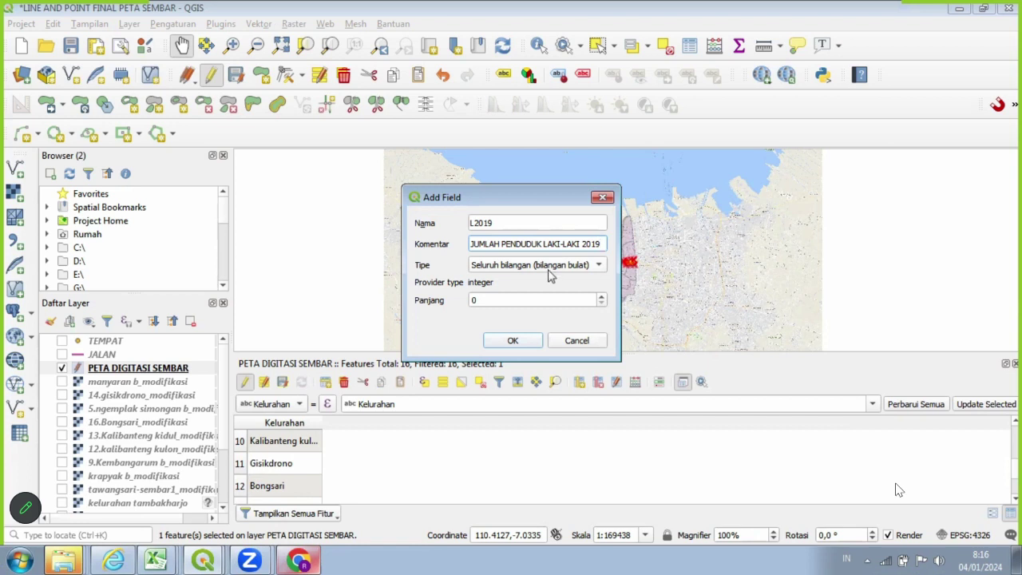
left_click(602, 300)
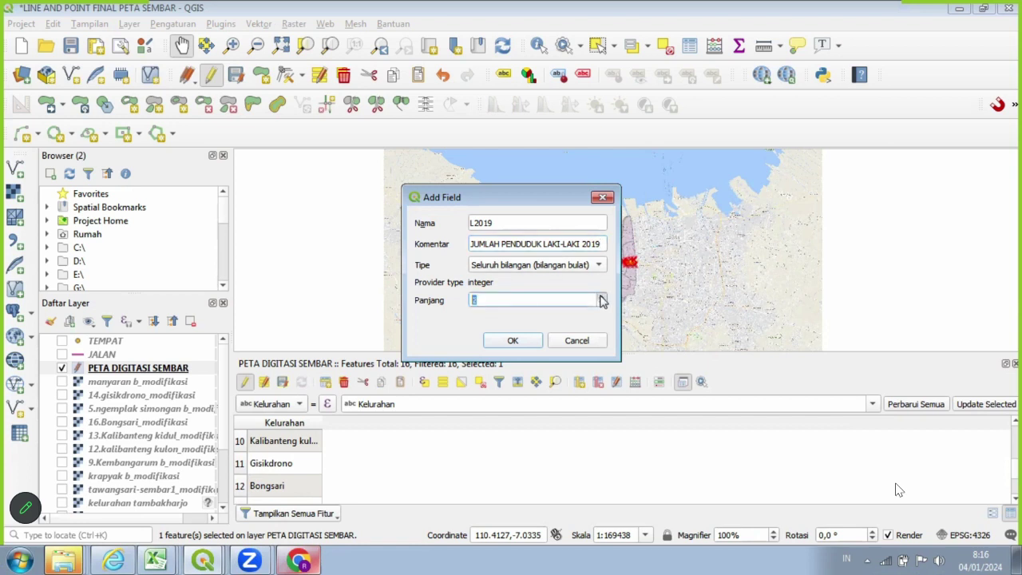
left_click(602, 297)
left_click(513, 341)
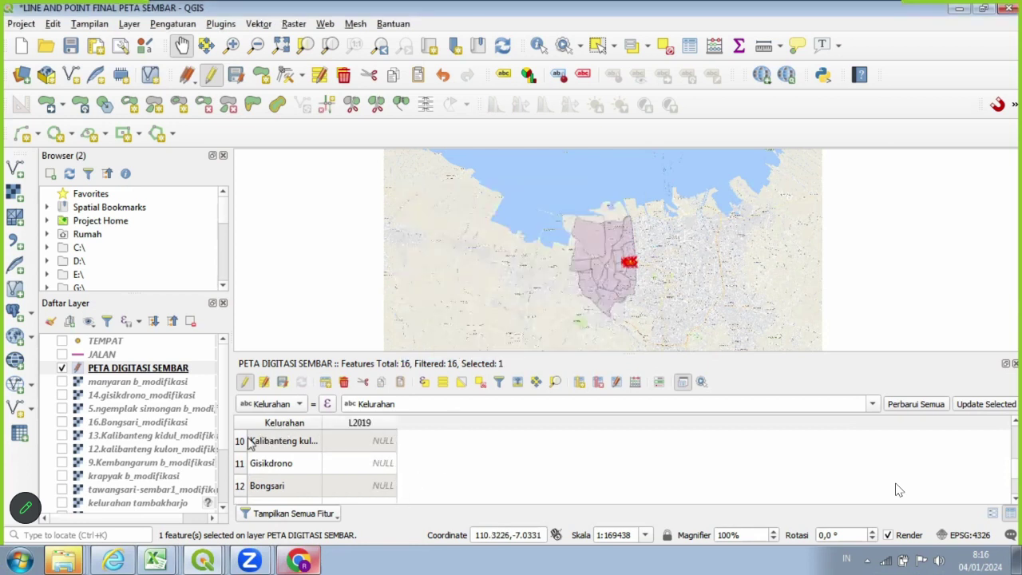
scroll(391, 457, "up", 3)
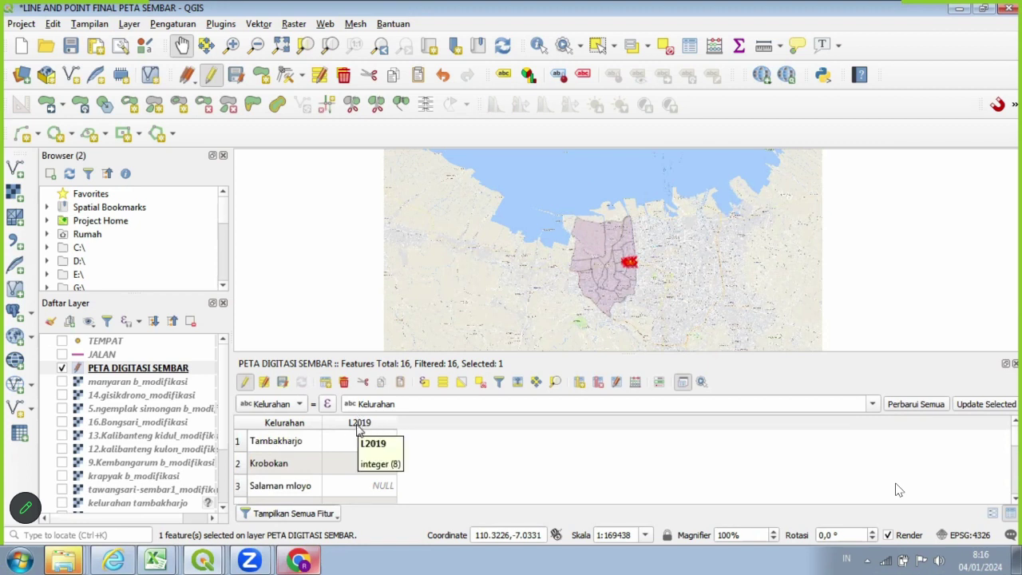
Add integer field P2019, length 9, commented 'JUMLAH PENDUDUK PEREMPUAN 2019', then select the Tambakharjo row.
left_click(579, 384)
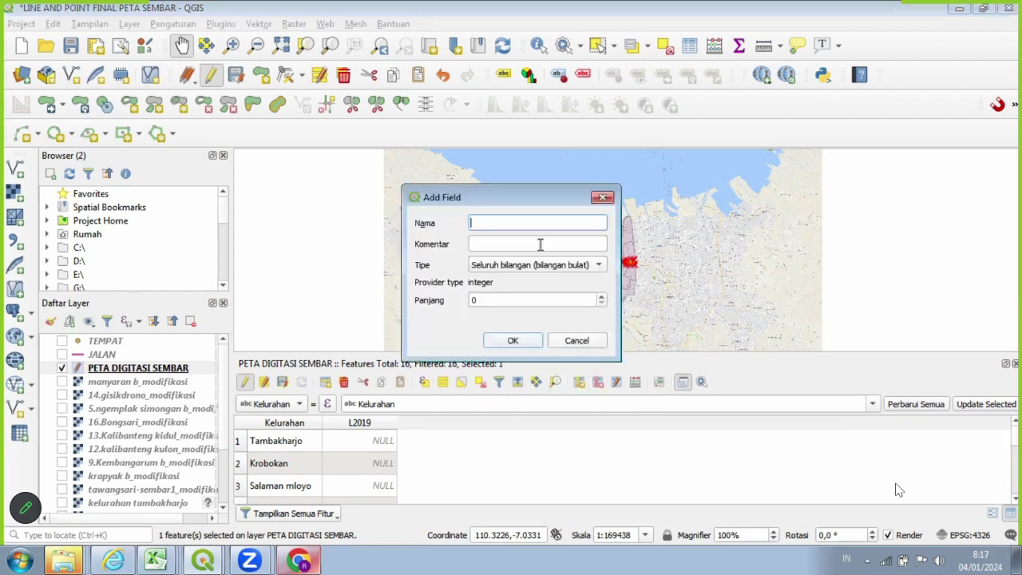
type("p")
key("BackSpace")
type("P2019")
left_click(541, 244)
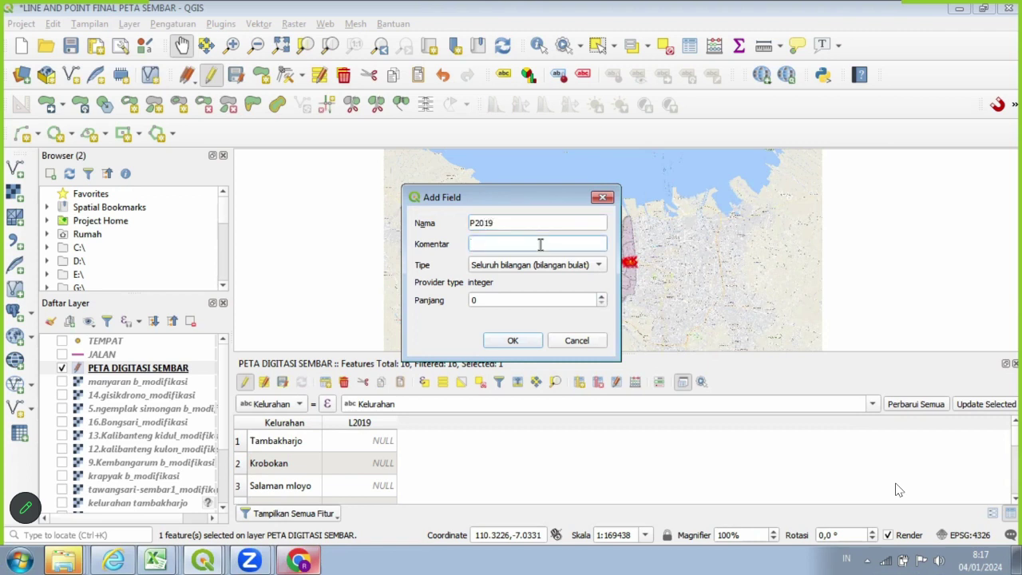
type("JU")
type("MLAH PENDUDU")
type("K PEREMPUAN ")
type("20")
type("19")
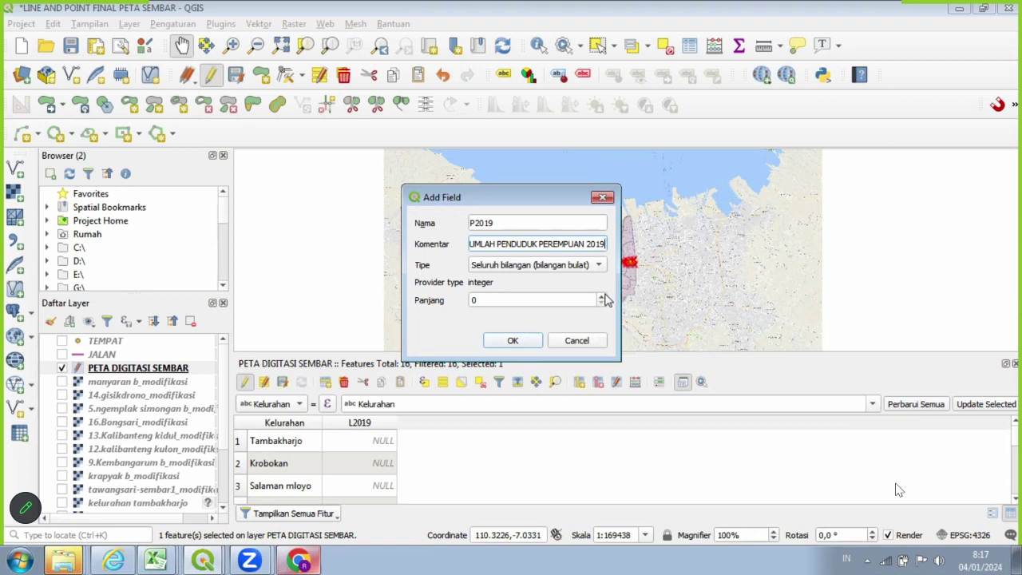
left_click(602, 296)
left_click(603, 296)
left_click(603, 295)
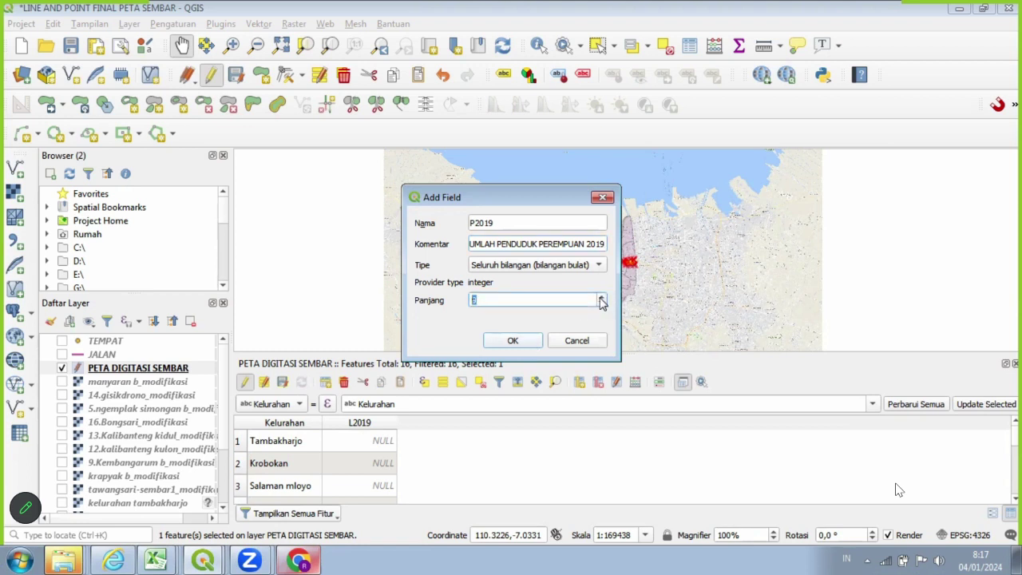
left_click(602, 297)
left_click(602, 304)
left_click(512, 340)
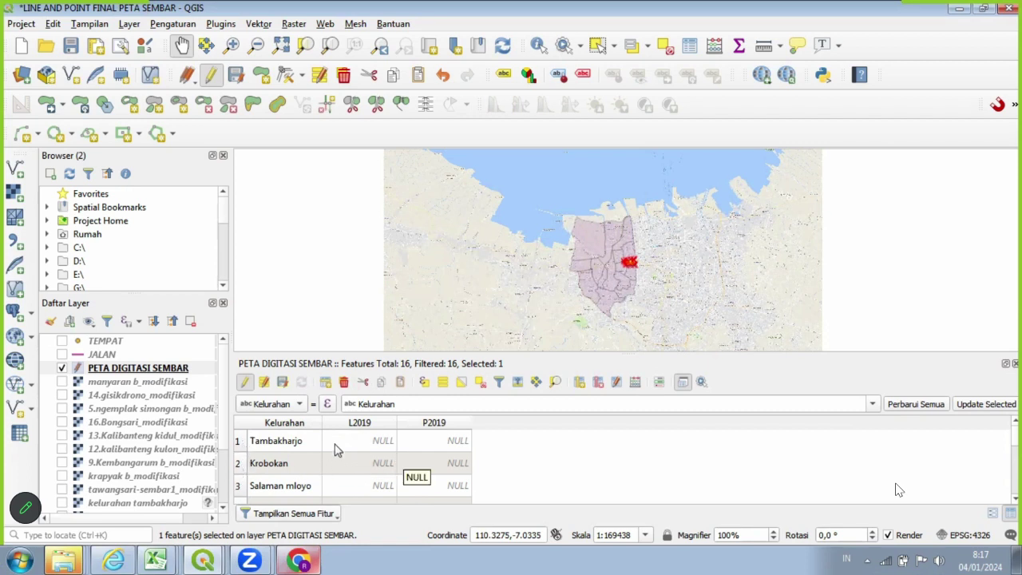
double_click(249, 445)
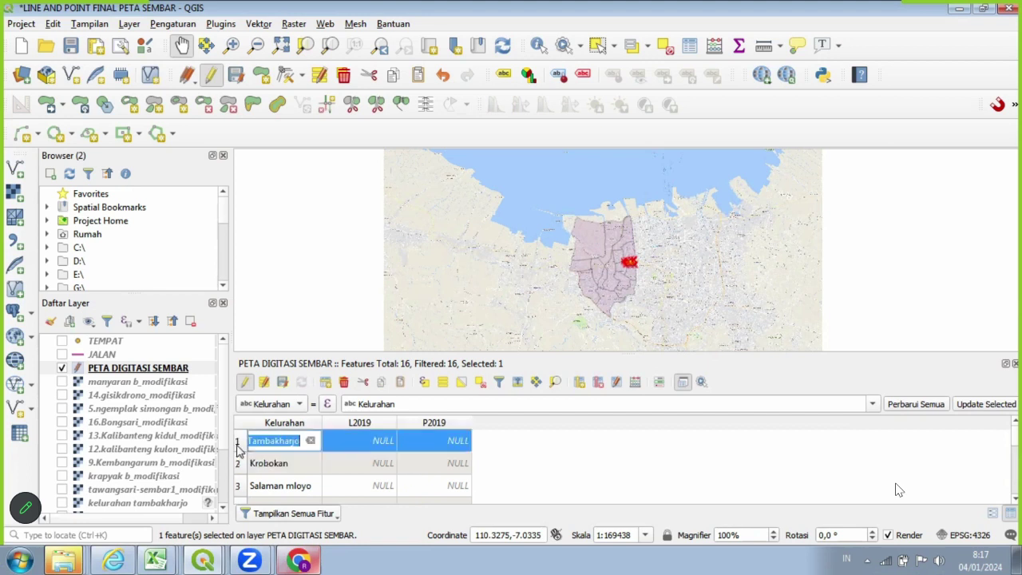
left_click(500, 456)
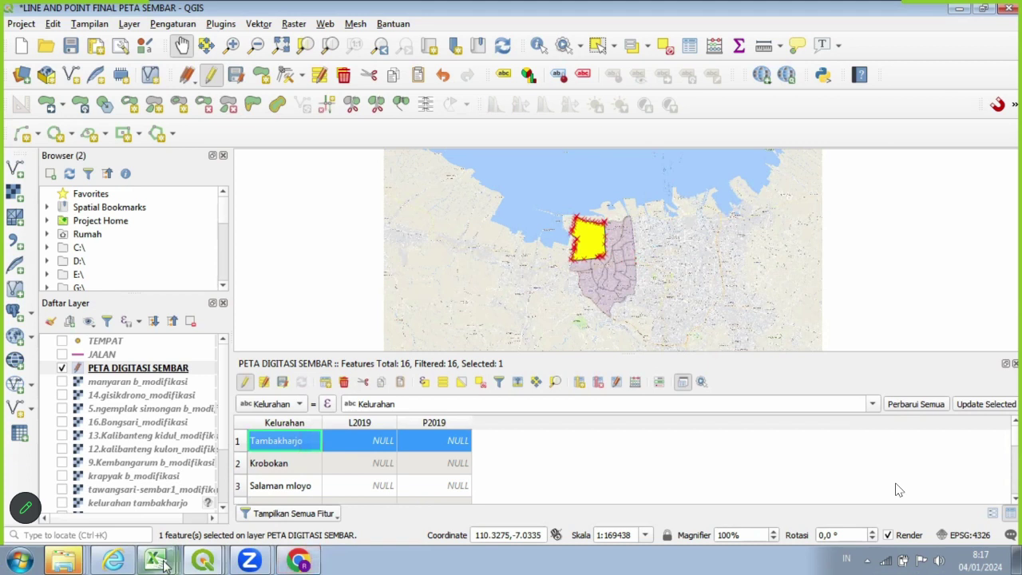
mouse_move(164, 562)
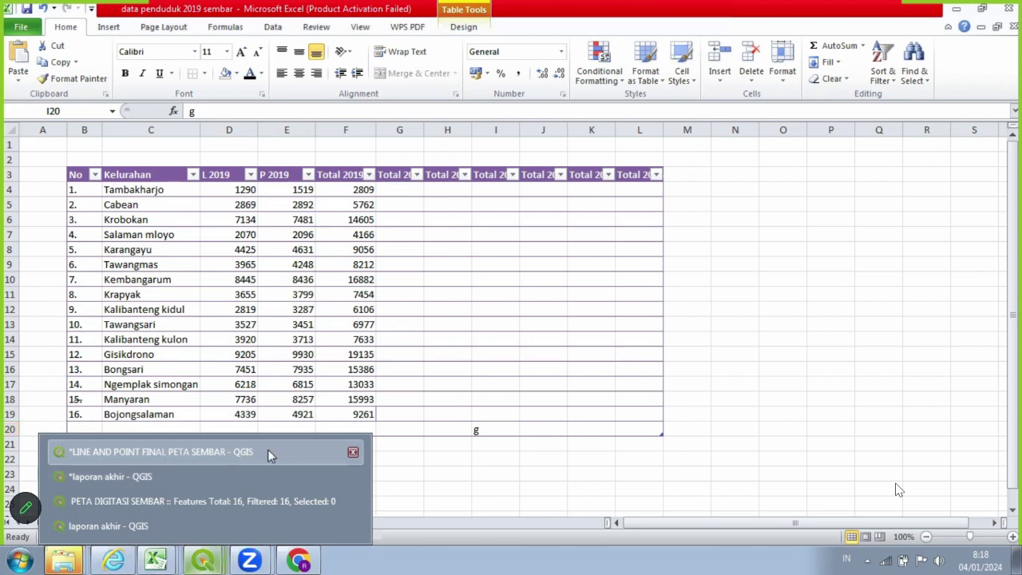
left_click(165, 459)
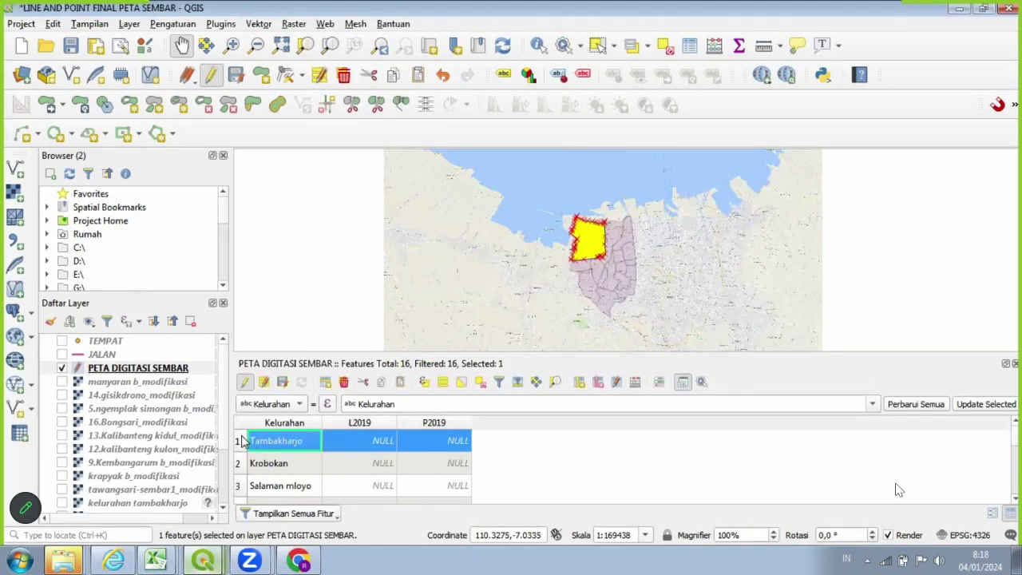
Enter 2019 counts for Tambakharjo (1290/1519) and Krobokan (7134/7481).
double_click(363, 438)
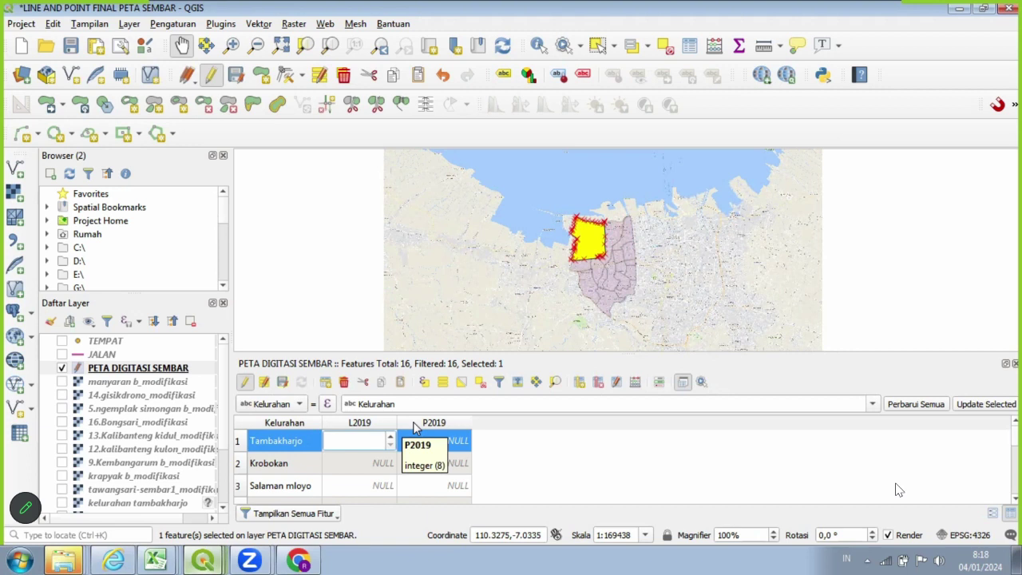
type("1290")
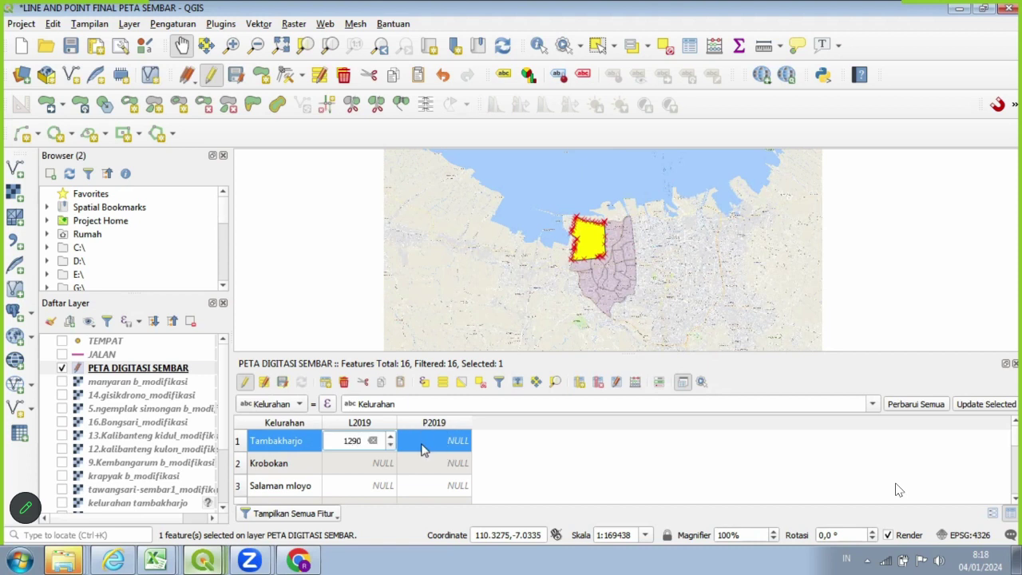
double_click(423, 445)
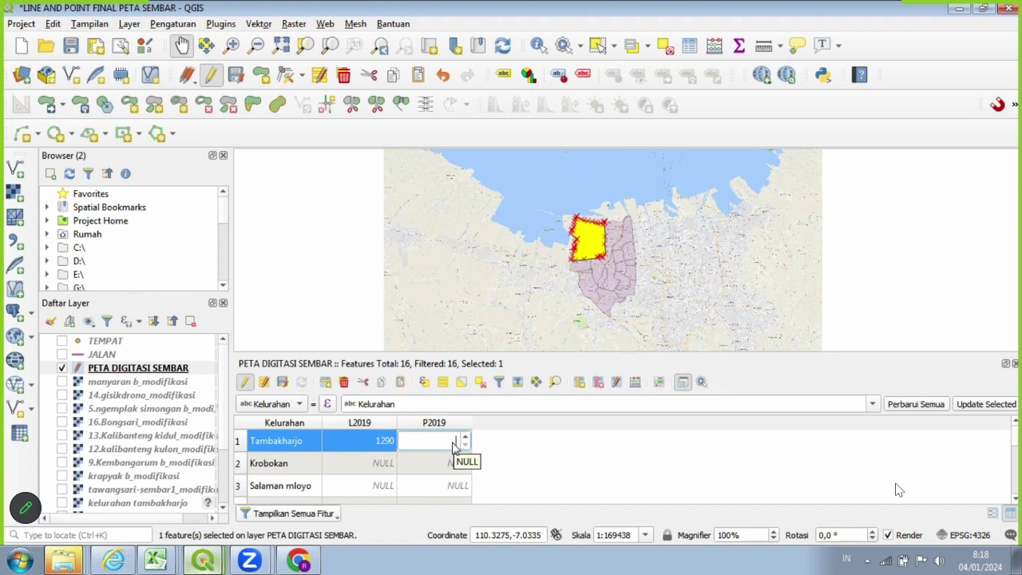
type("1519")
double_click(391, 472)
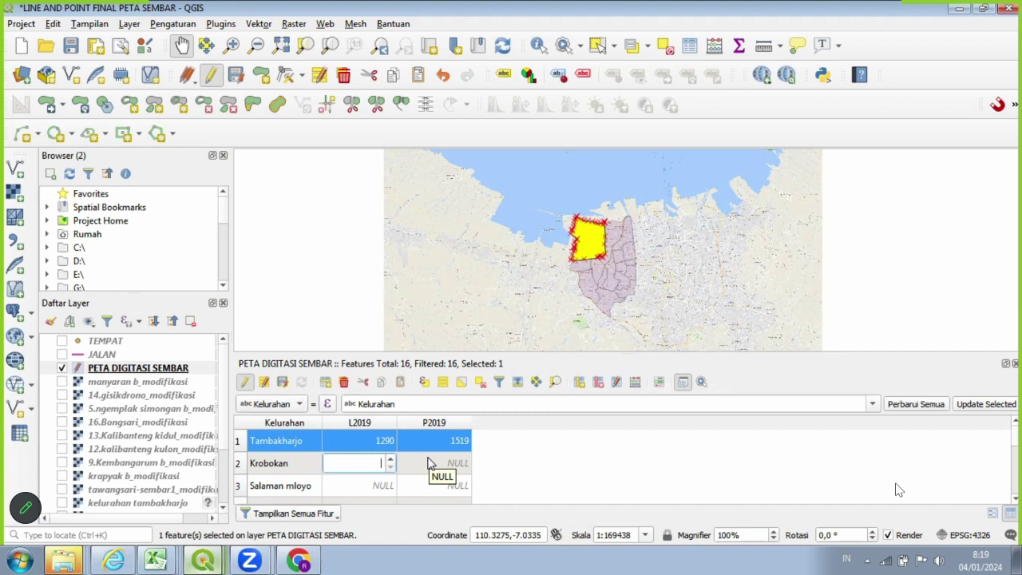
type("74134")
left_click(349, 470)
key("BackSpace")
left_click(423, 462)
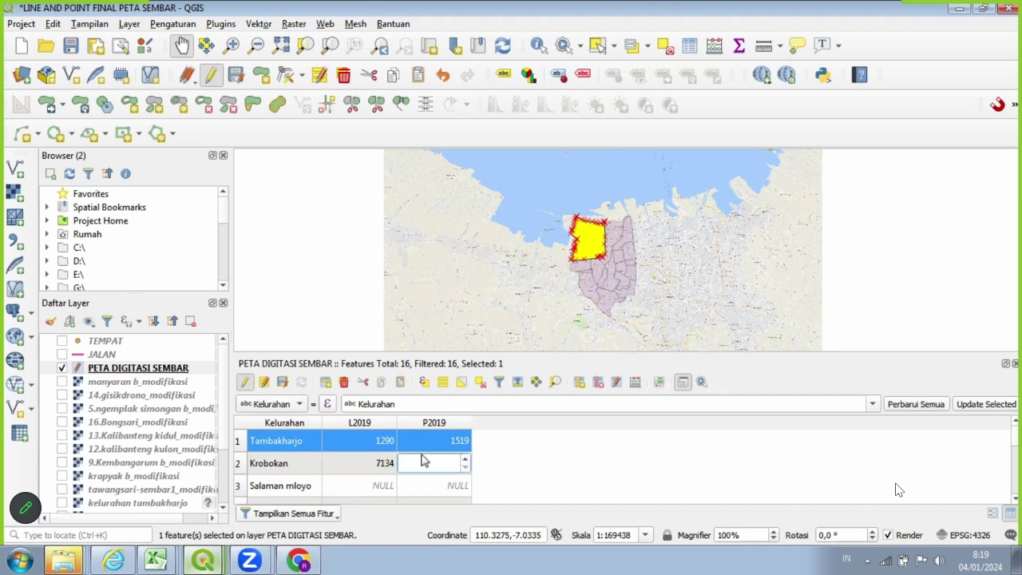
type("7481")
double_click(345, 489)
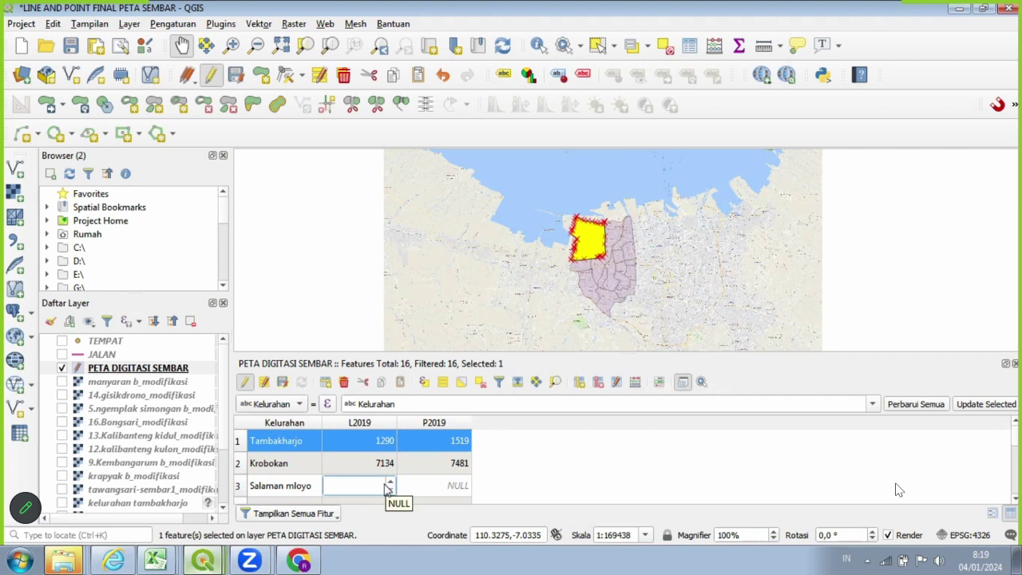
type("2070")
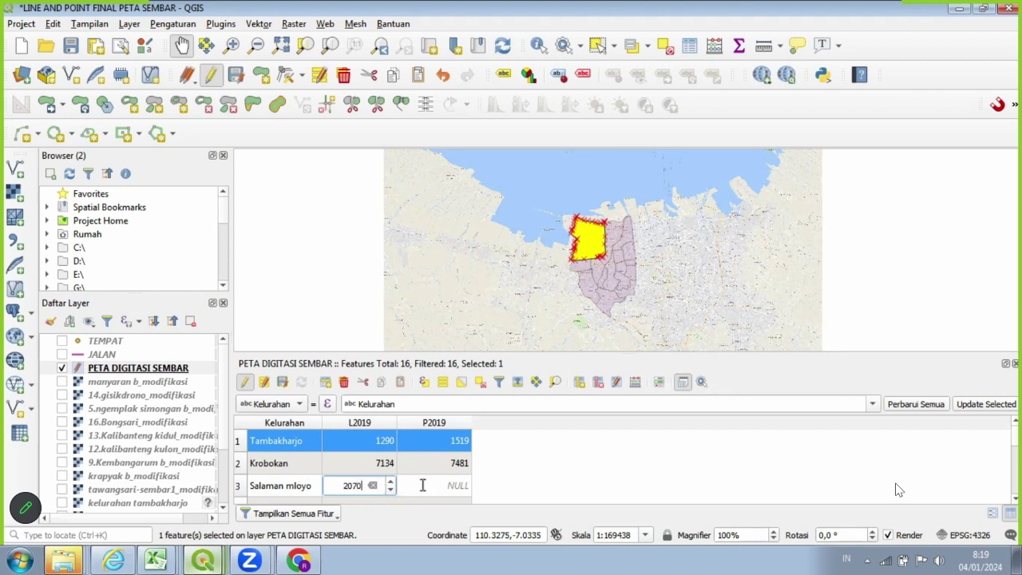
double_click(423, 488)
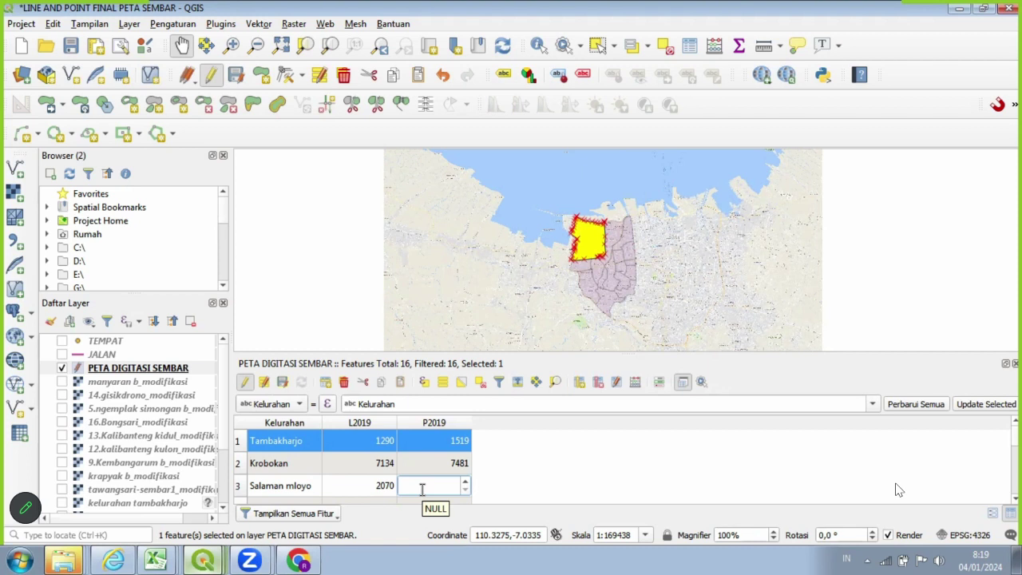
type("2096")
scroll(518, 452, "down", 1)
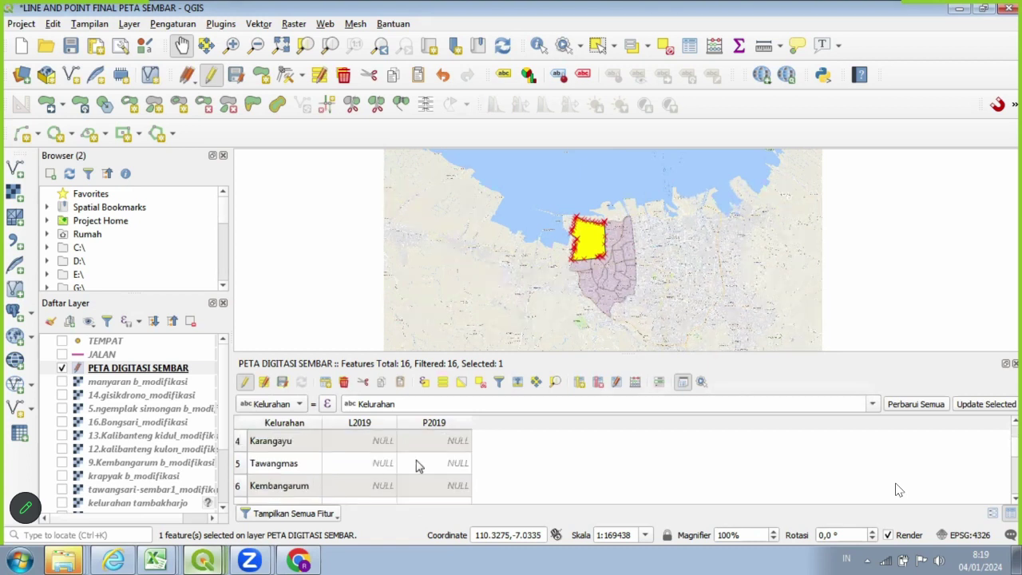
Enter Karangayu's L2019 4425 and P2019 4631.
scroll(462, 457, "up", 1)
scroll(364, 465, "down", 1)
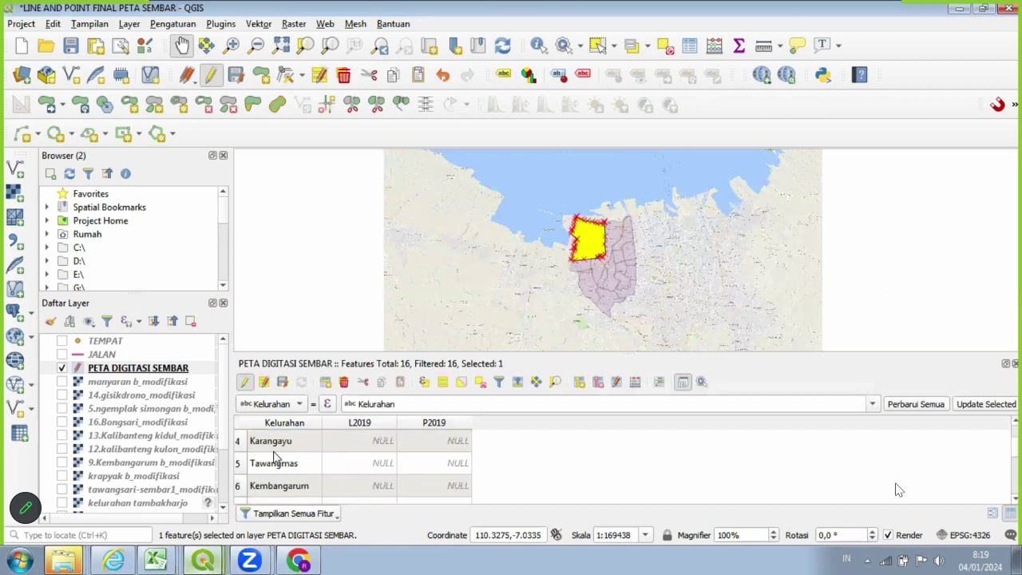
left_click(237, 441)
left_click(386, 445)
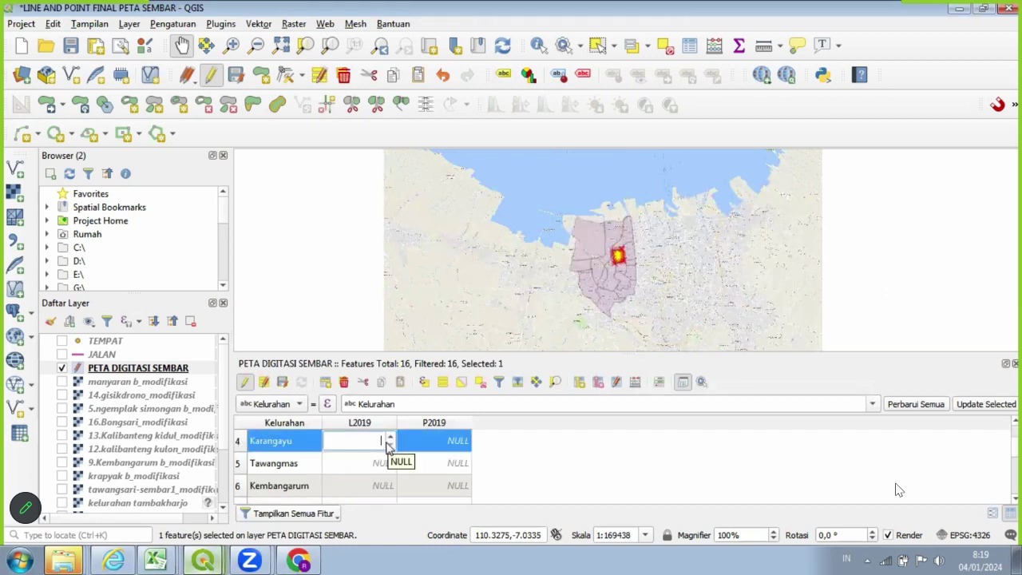
type("4425")
left_click(414, 440)
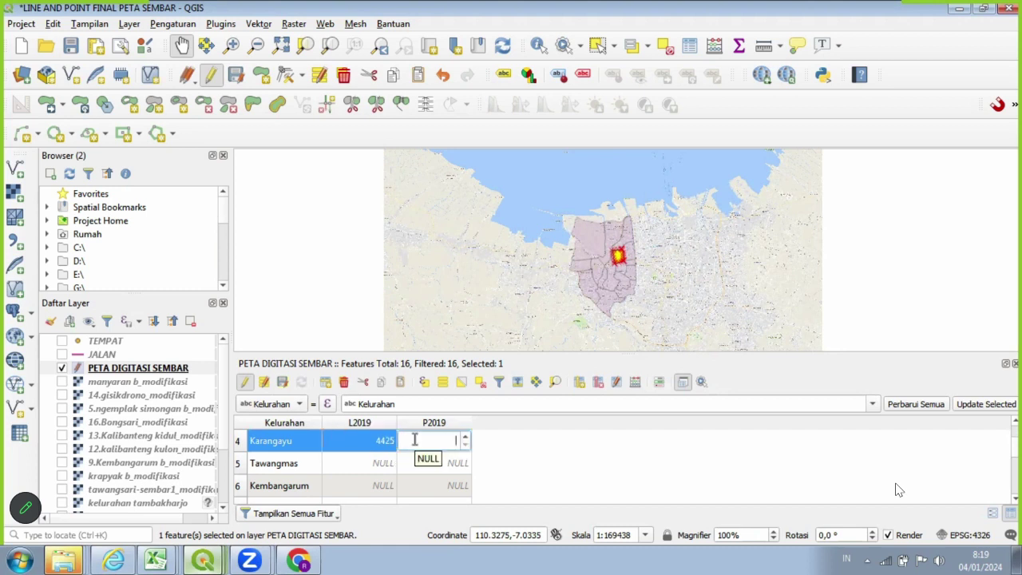
type("4631")
Enter Tawangmas 3965/4248 and Kembangarum L2019 8445, starting its P2019 8436.
left_click(240, 468)
left_click(379, 460)
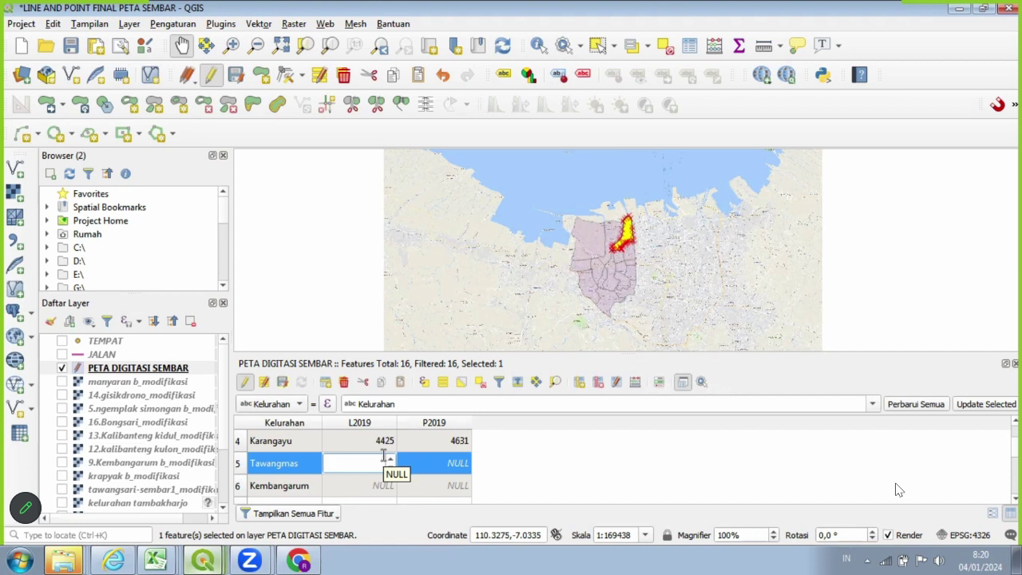
type("3965")
left_click(442, 463)
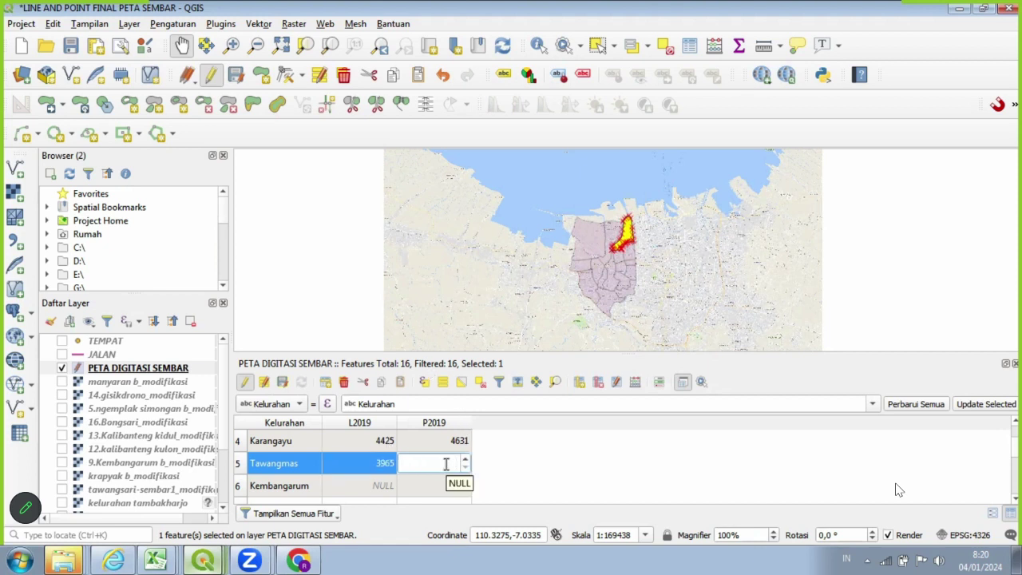
type("4248")
key("Tab")
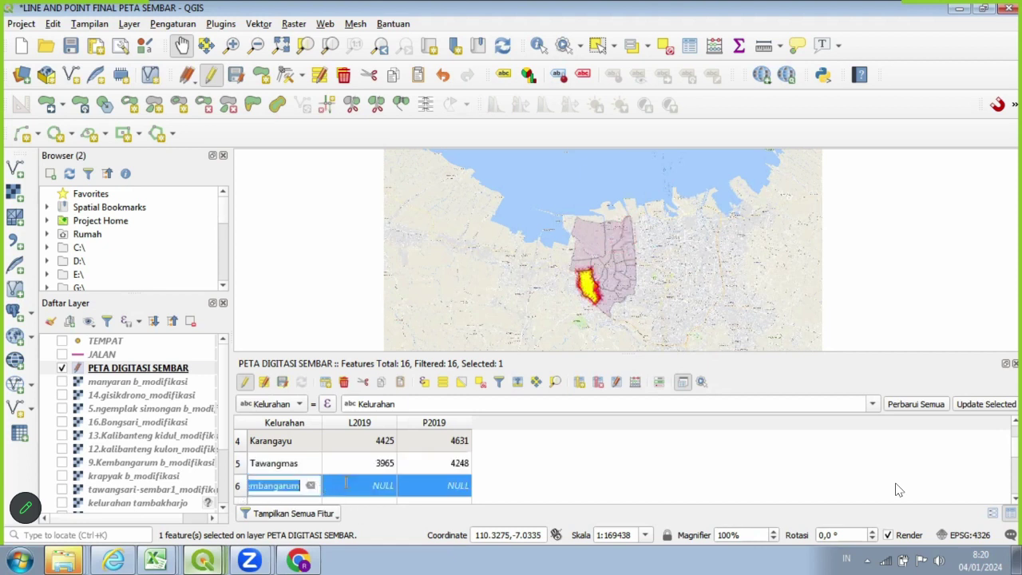
key("Tab")
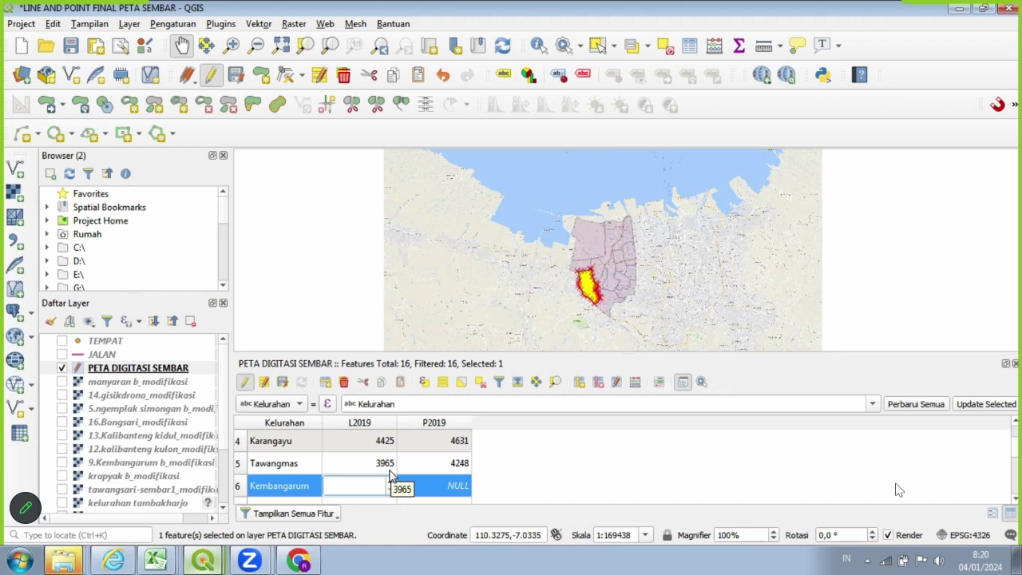
type("8445")
key("Tab")
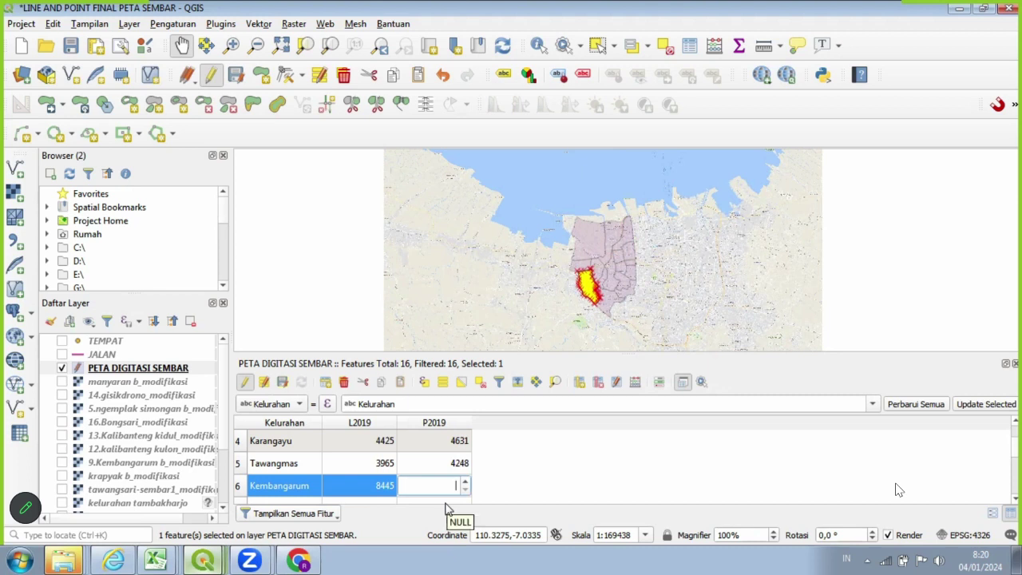
type("8436")
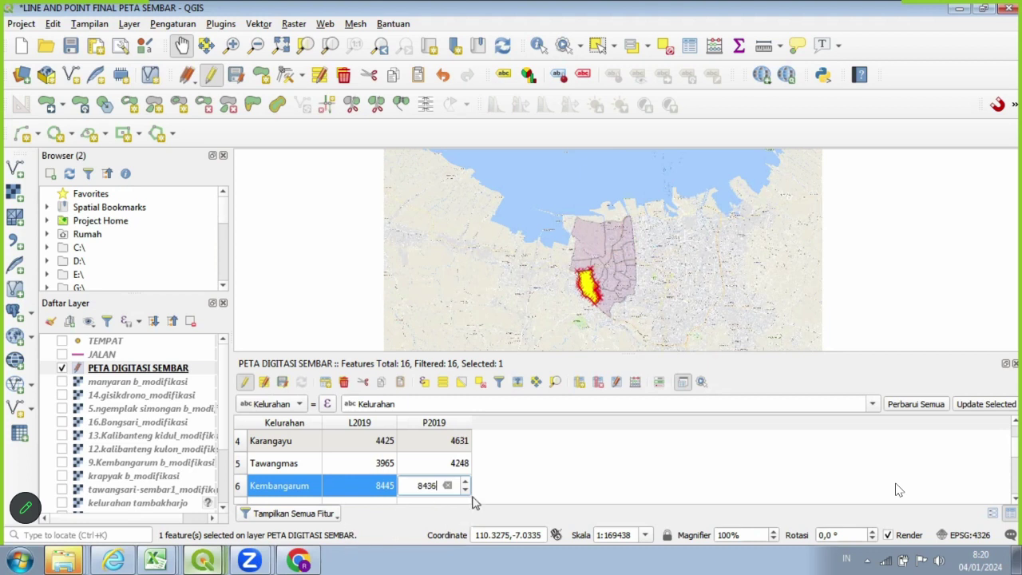
scroll(506, 493, "down", 1)
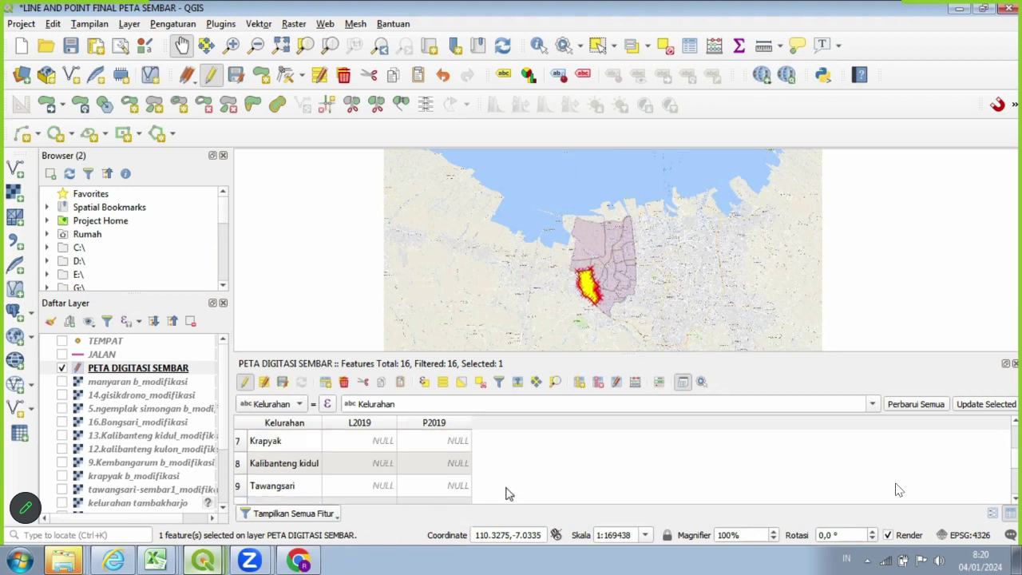
Enter 2019 counts for Krapyak (3655/3799) and Kalibanteng kidul (2819/3287).
left_click(237, 440)
double_click(372, 438)
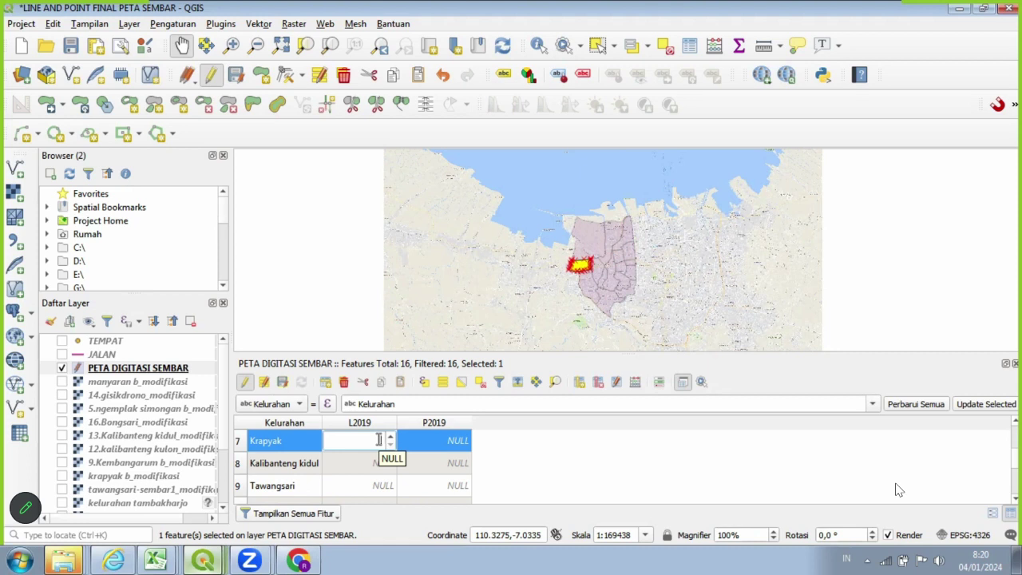
type("3655")
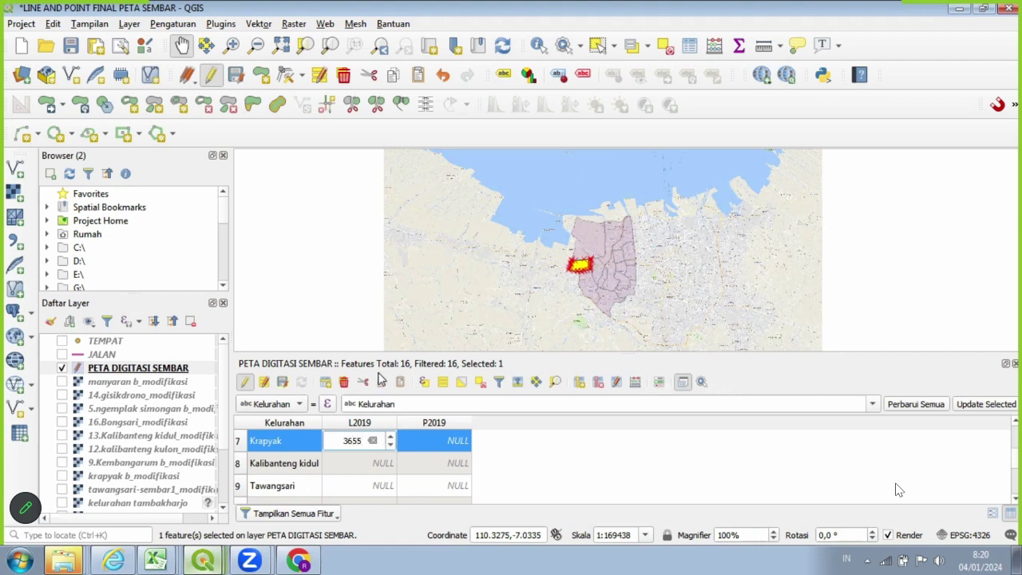
left_click(444, 439)
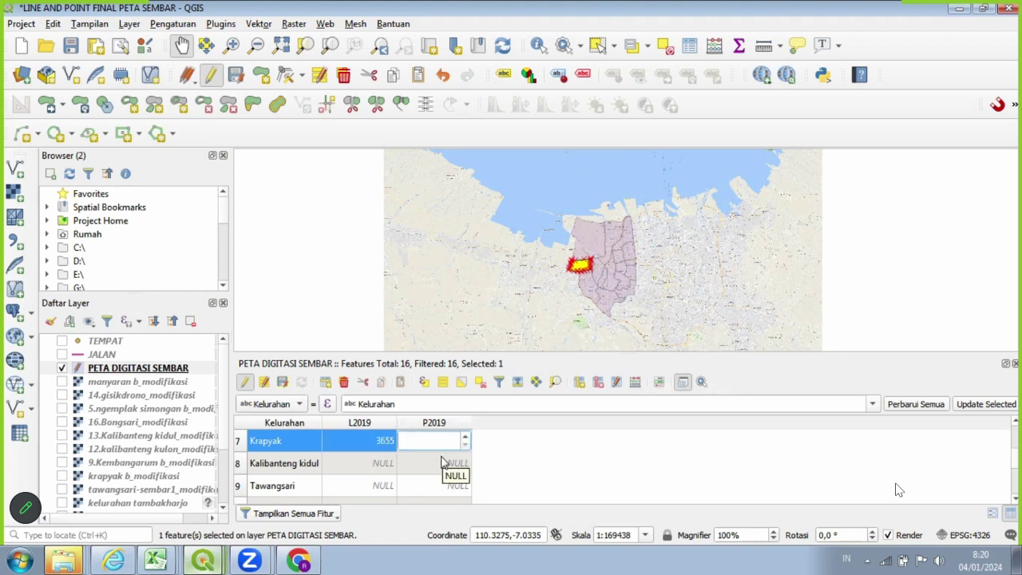
type("3799")
left_click(371, 462)
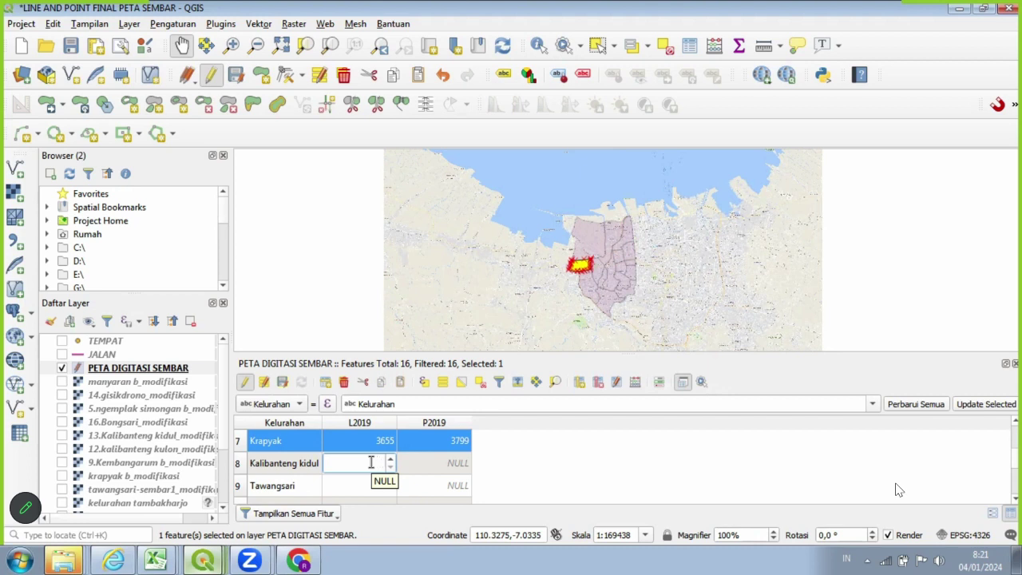
type("2819")
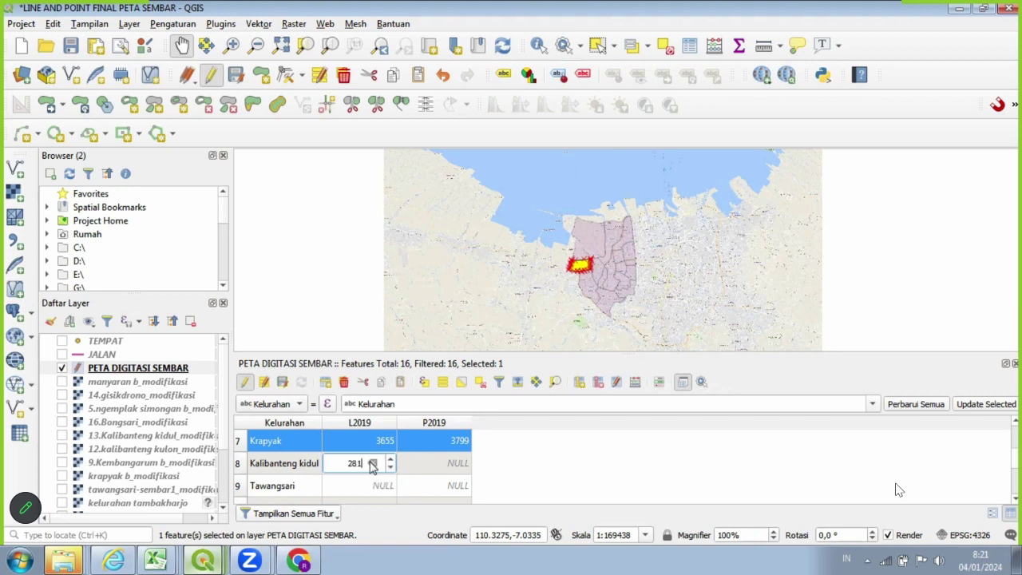
left_click(439, 461)
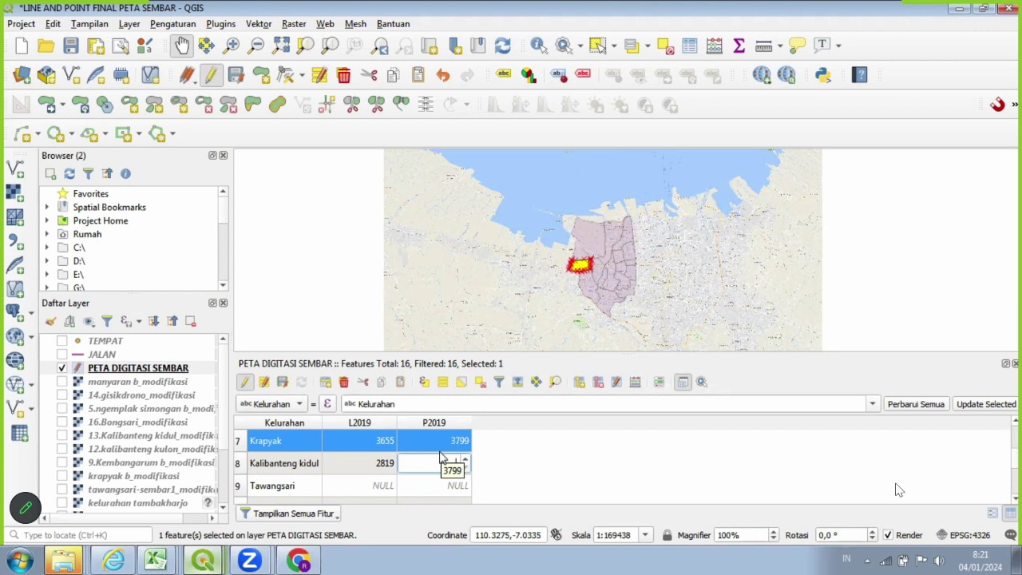
type("3287")
Enter Tawangsari's L2019 3527 and P2019 3451.
left_click(359, 484)
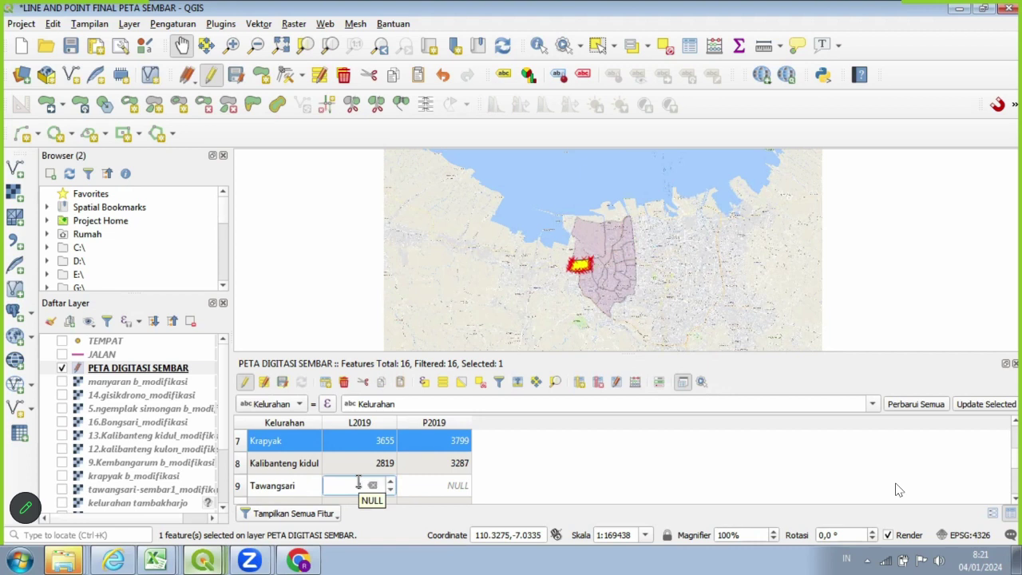
type("34")
type("27")
key("Tab")
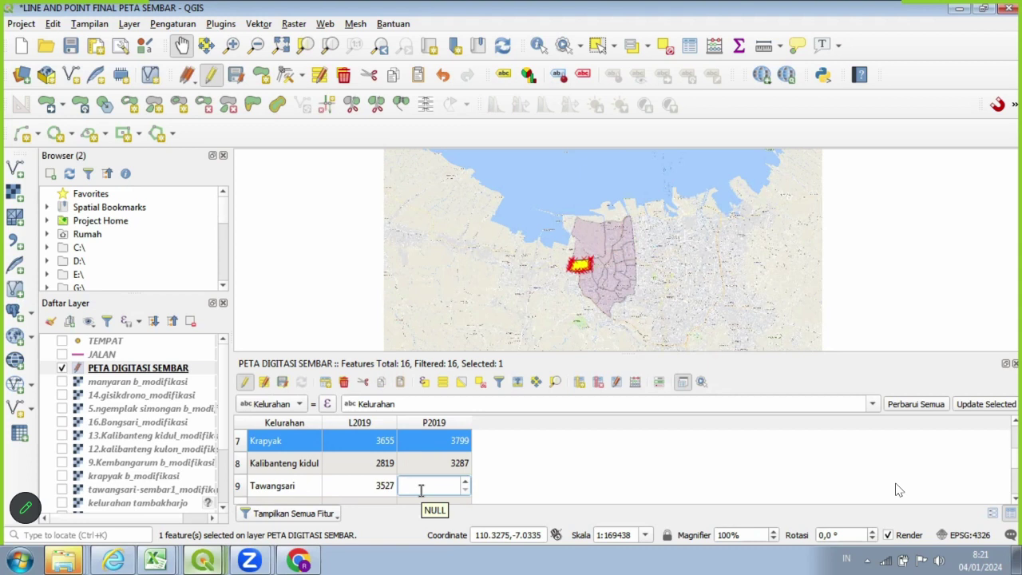
type("3")
type("461")
scroll(376, 471, "down", 1)
Enter 2019 counts for Kalibanteng kulon (3920/3713) and Gisikdrono (9205/9930).
double_click(353, 440)
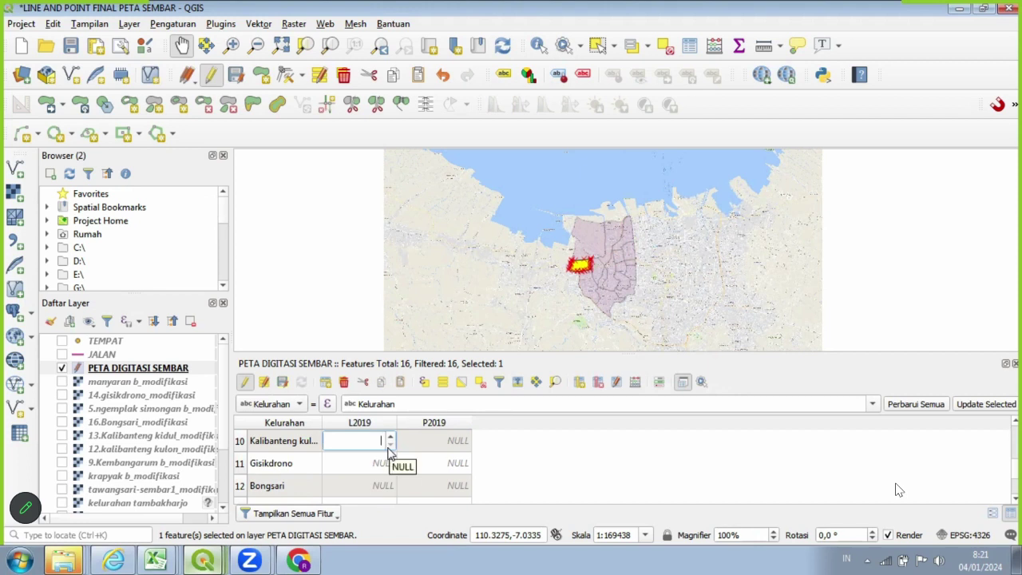
type("3920")
double_click(415, 438)
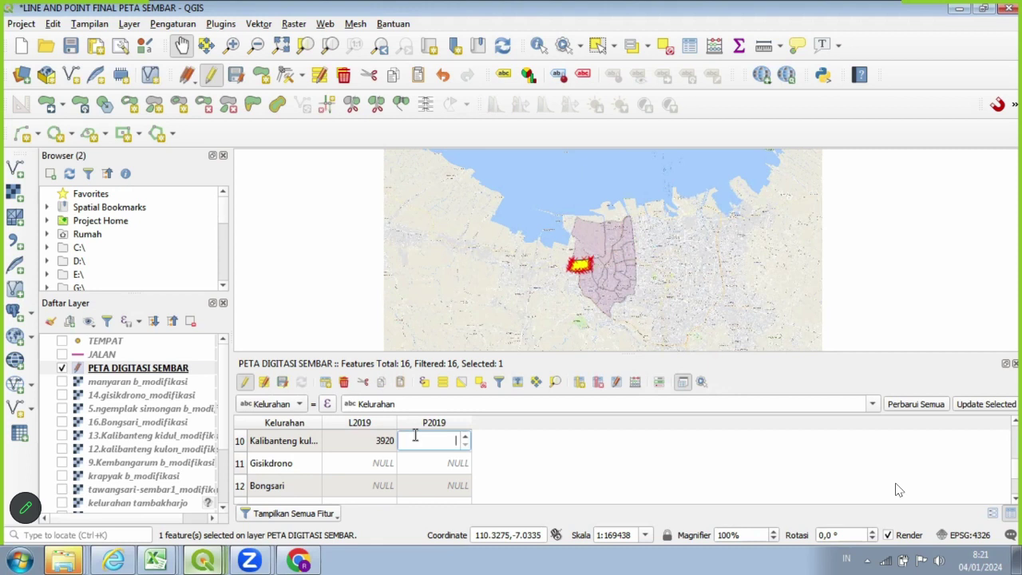
type("3713")
left_click(240, 465)
left_click(355, 463)
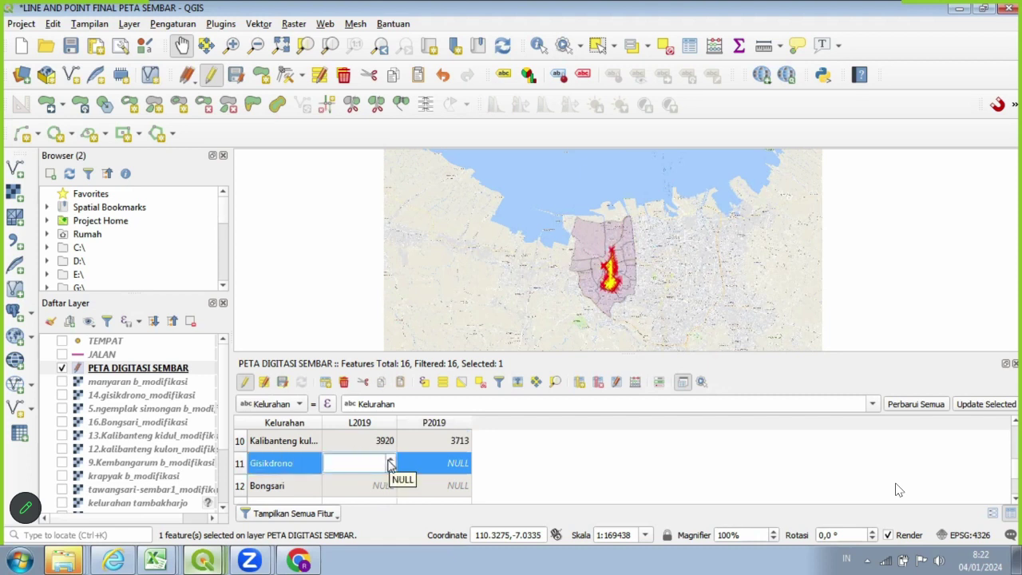
type("9205")
left_click(432, 465)
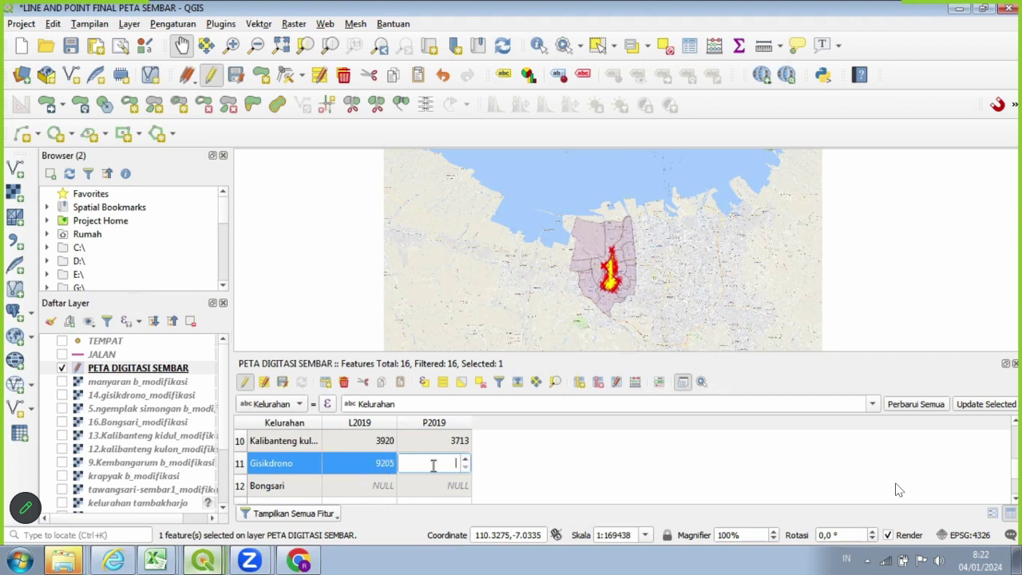
type("9930")
Enter Bongsari's L2019 7451 and P2019 7935, fixing an accidentally altered value.
left_click(239, 486)
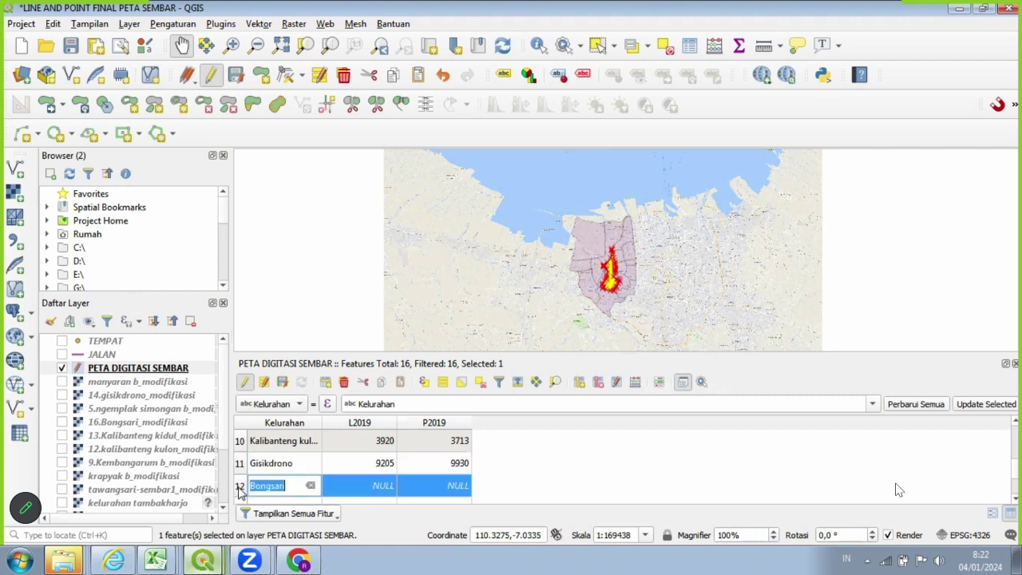
left_click(363, 489)
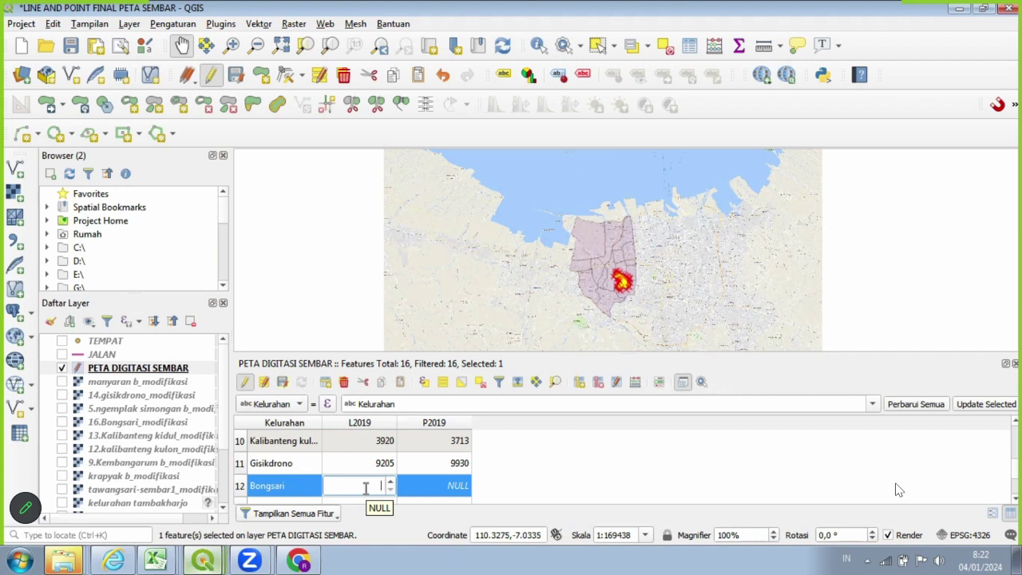
type("7451")
double_click(423, 491)
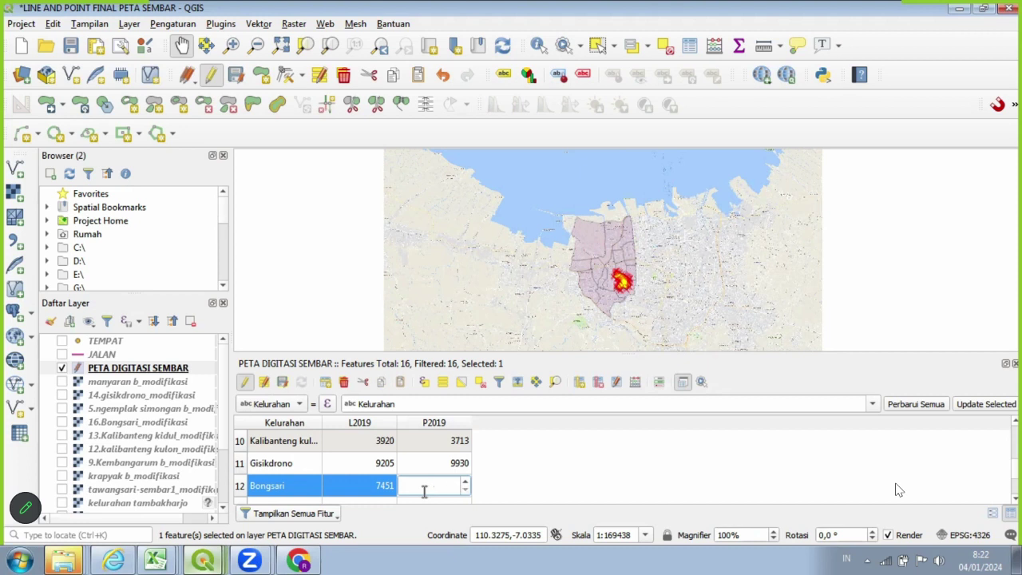
type("7935")
scroll(423, 477, "down", 1)
left_click(446, 486)
type("7935")
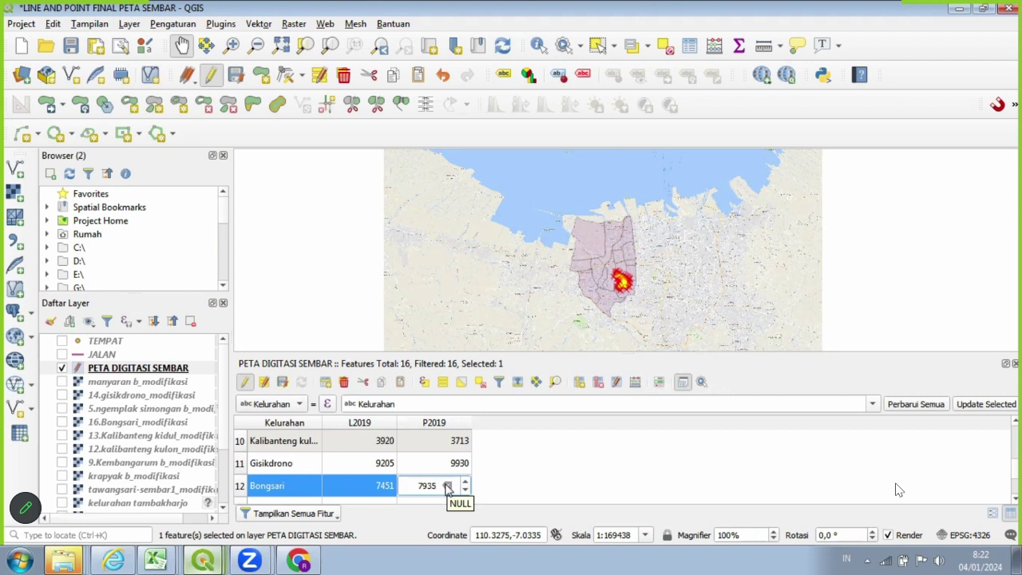
scroll(493, 470, "down", 1)
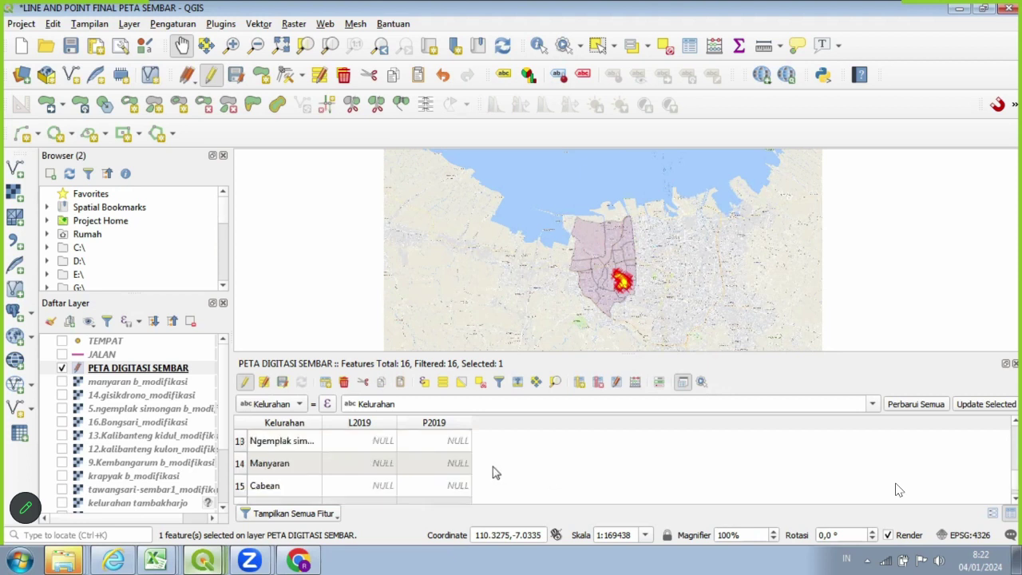
Enter L2019 6218 and P2019 6815 for Ngemplak Simongan, fixing a mistyped digit.
left_click(241, 440)
key("F2")
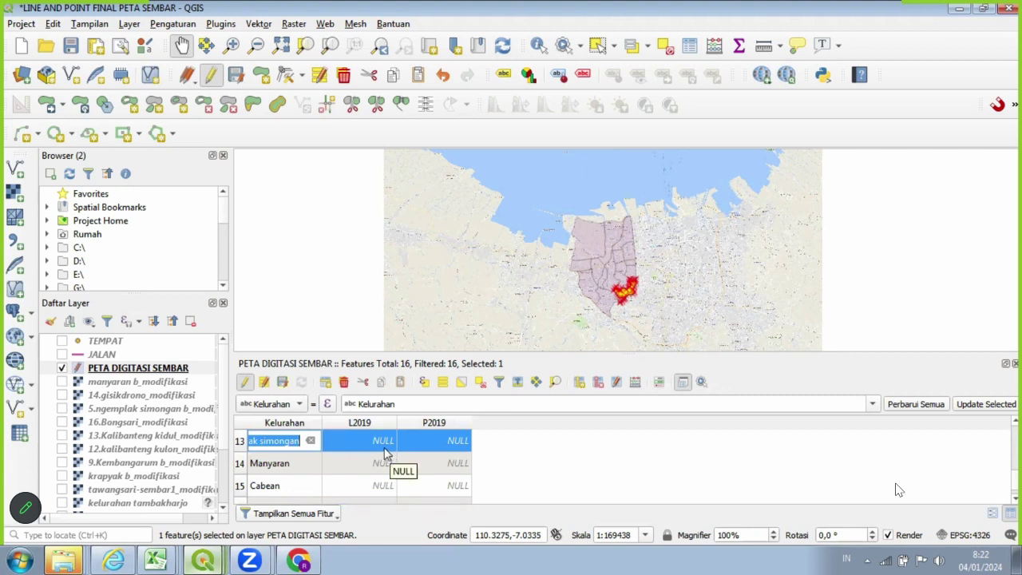
left_click(351, 440)
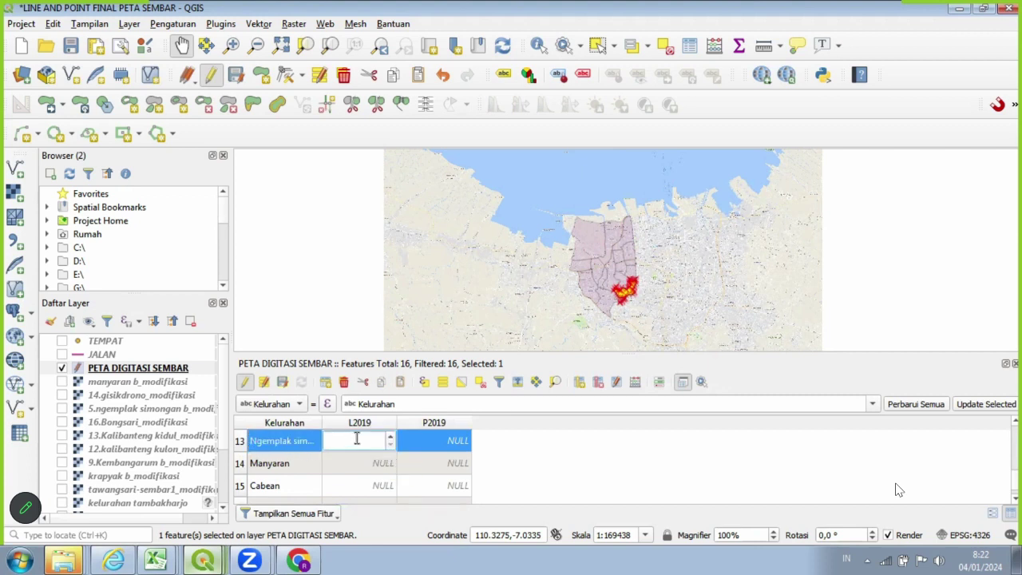
type("6218")
left_click(413, 443)
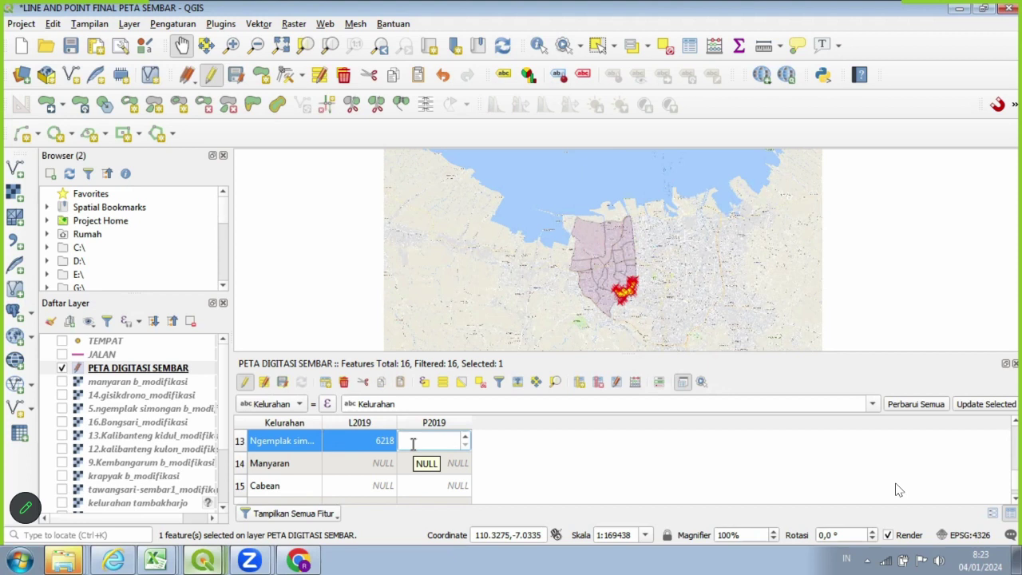
type("6715")
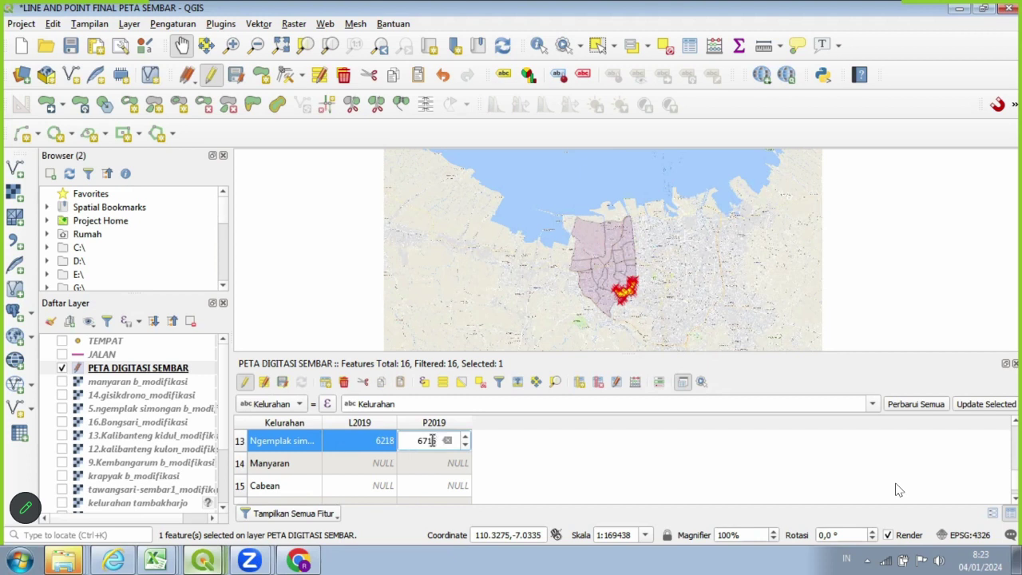
key("BackSpace")
type("8")
left_click(242, 465)
Fill in L2019/P2019 for Manyaran (7736/8257) and Cabean (2869/2892).
left_click(360, 460)
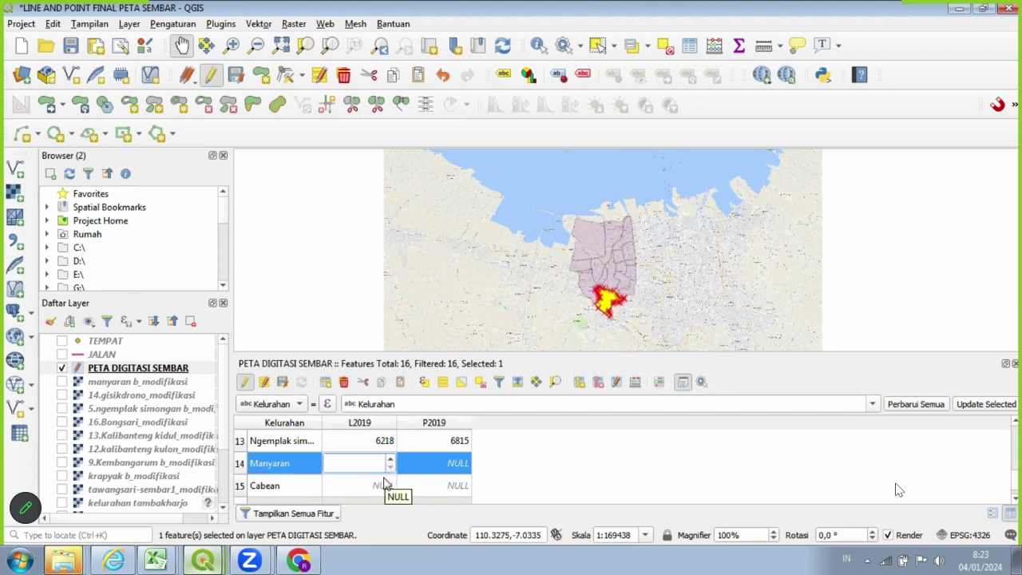
type("7736")
left_click(411, 464)
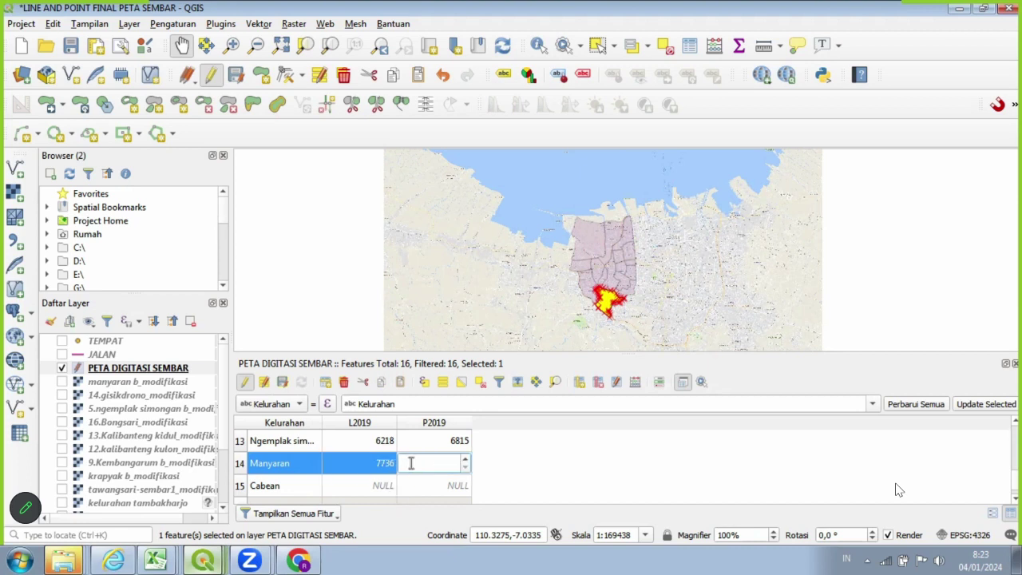
type("825")
type("7")
left_click(365, 484)
left_click(380, 485)
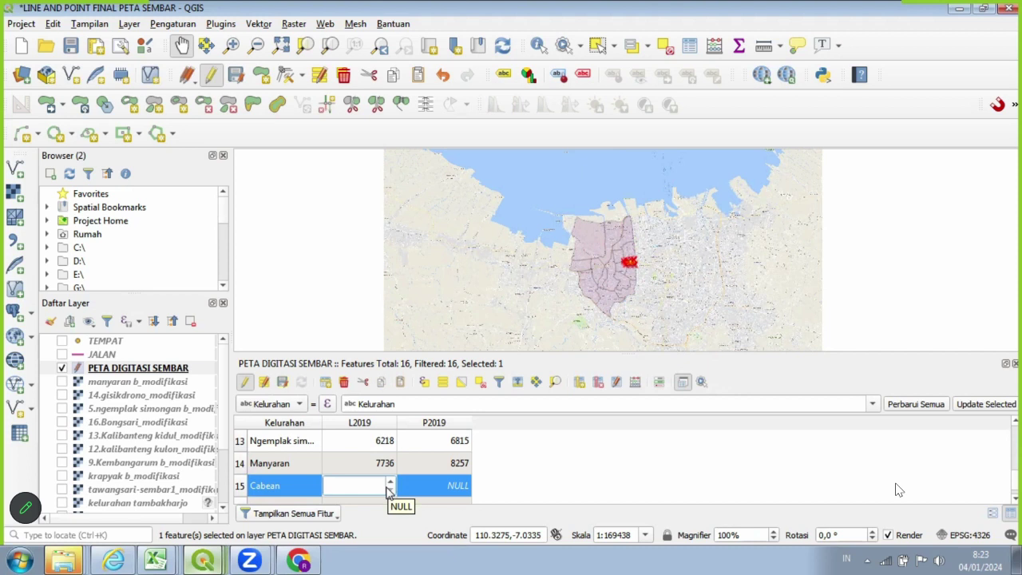
type("2869")
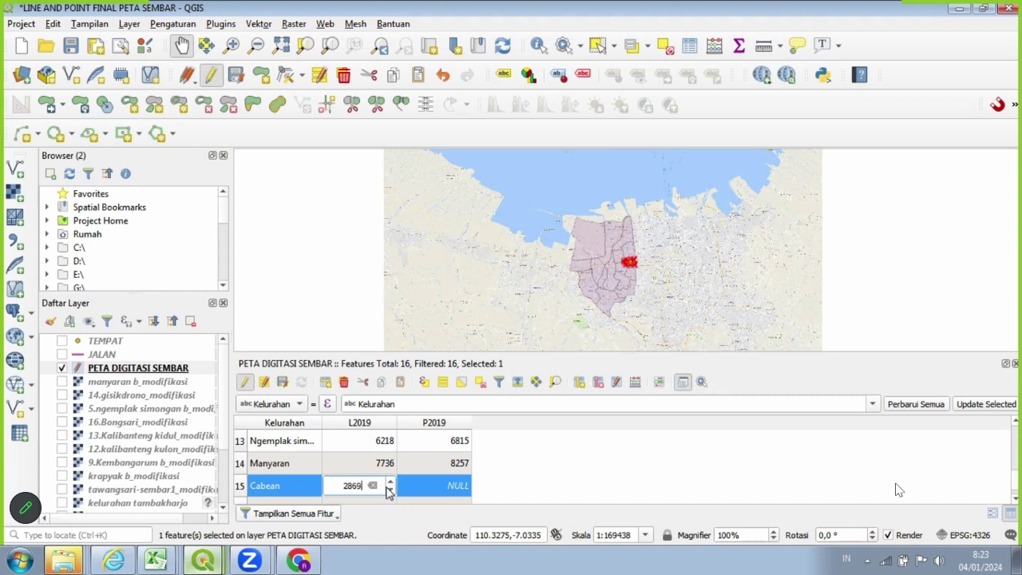
double_click(424, 483)
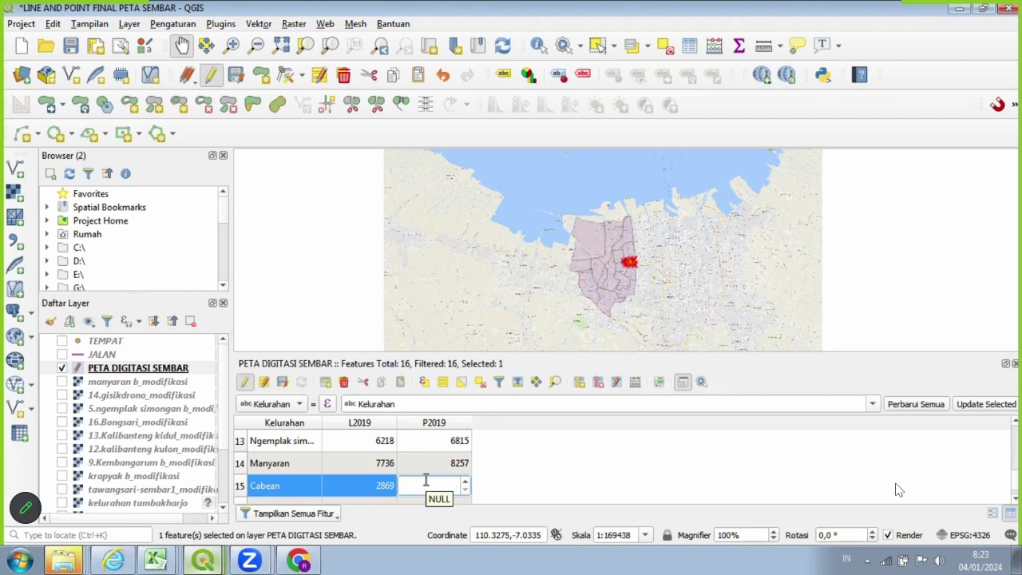
type("2892")
scroll(527, 503, "down", 1)
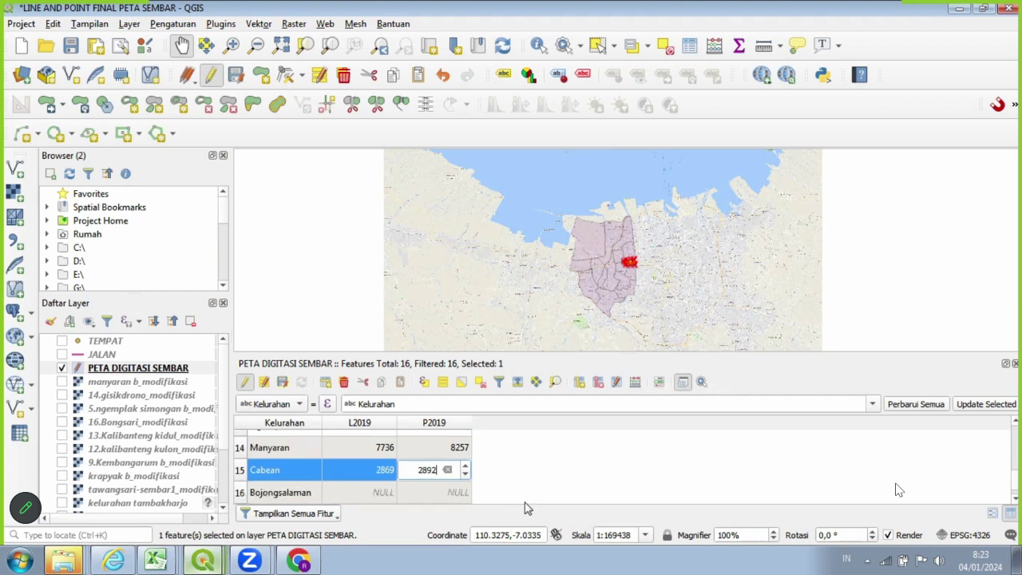
double_click(247, 493)
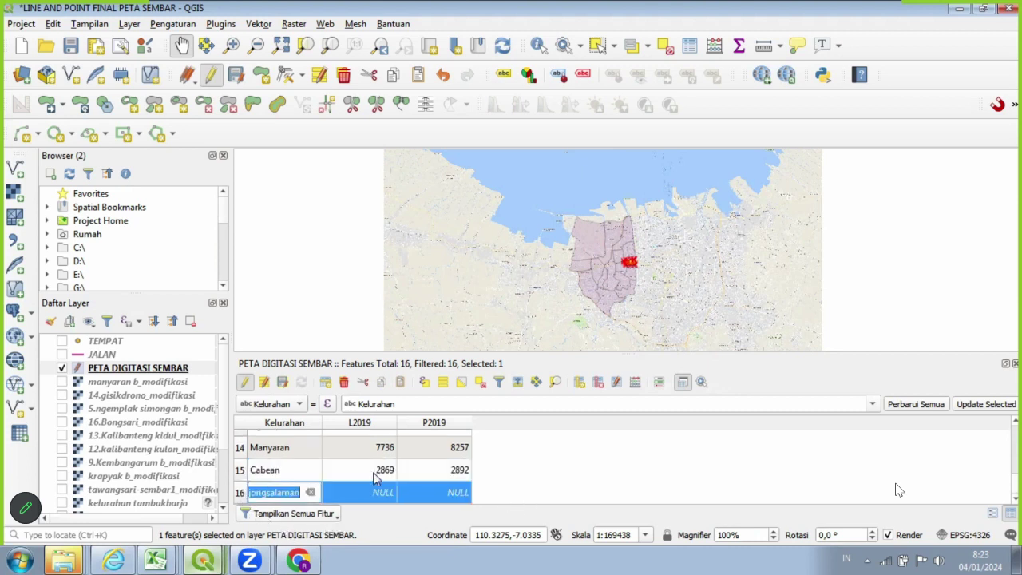
Enter Bojongsalaman's L2019 4339 and P2019 4921 and commit the last value.
left_click(377, 492)
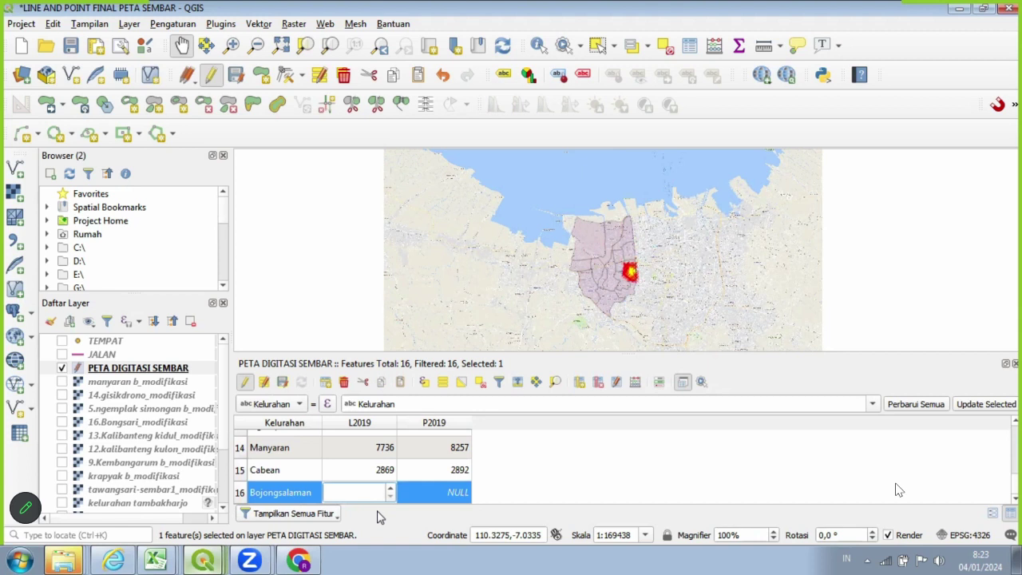
type("4339")
left_click(420, 491)
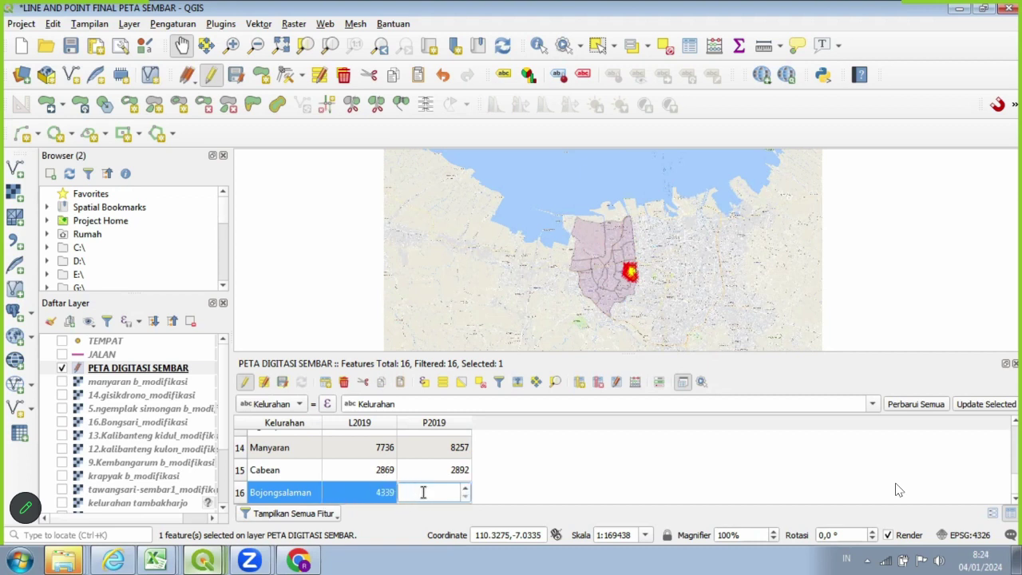
type("49")
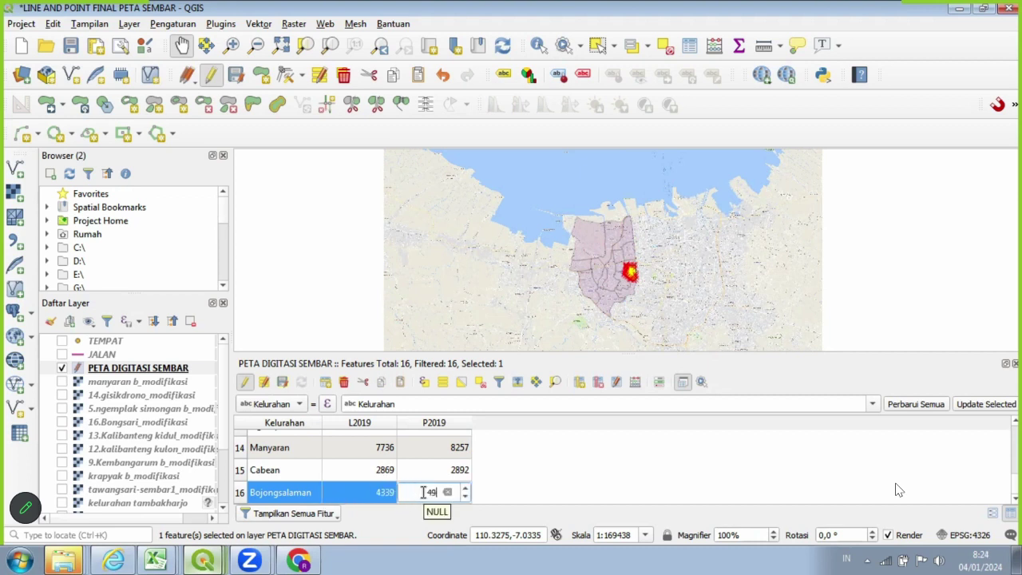
type("21")
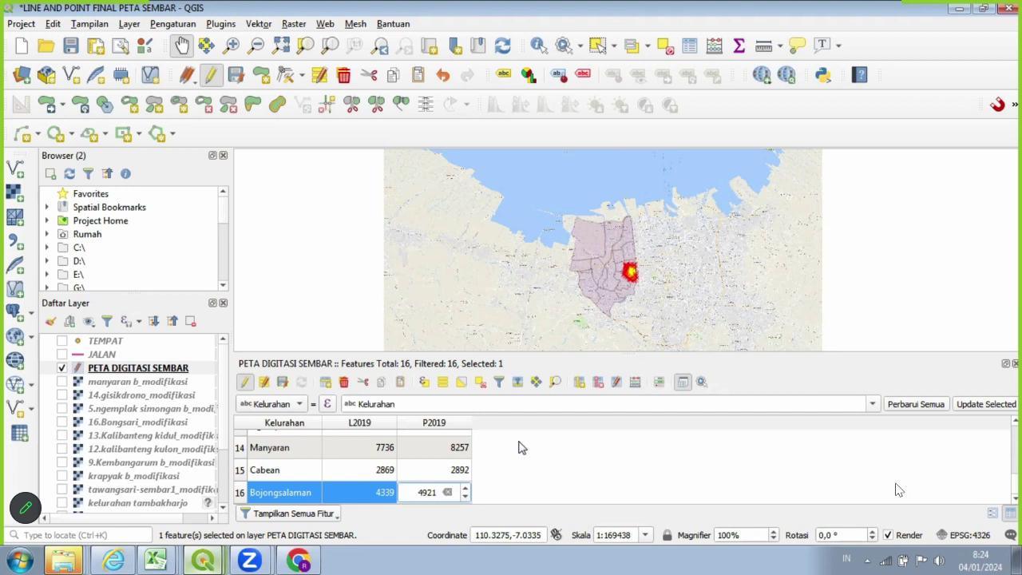
key("Return")
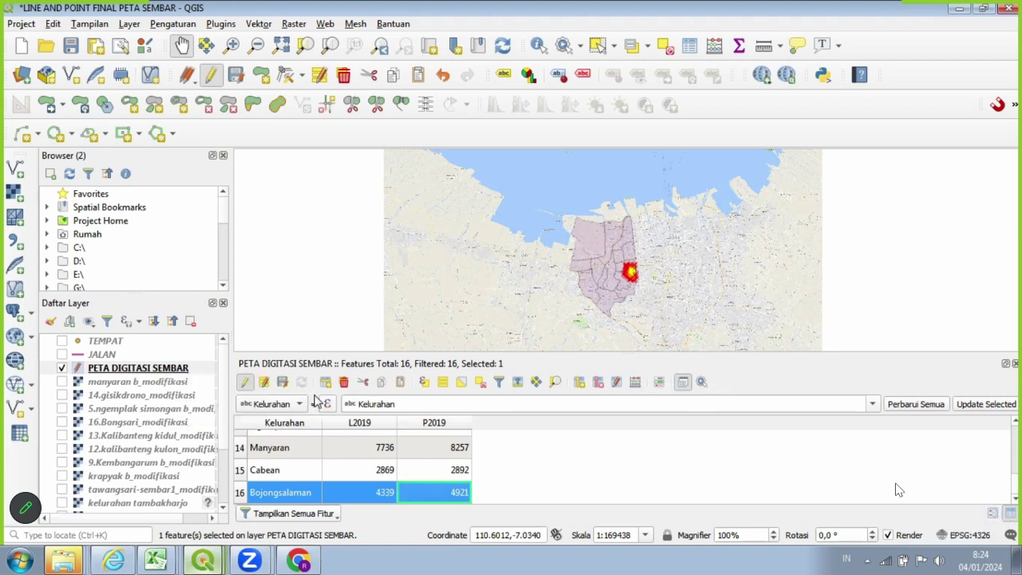
Save the edited L2019/P2019 population values to the PETA DIGITASI SEMBAR layer.
scroll(513, 455, "up", 5)
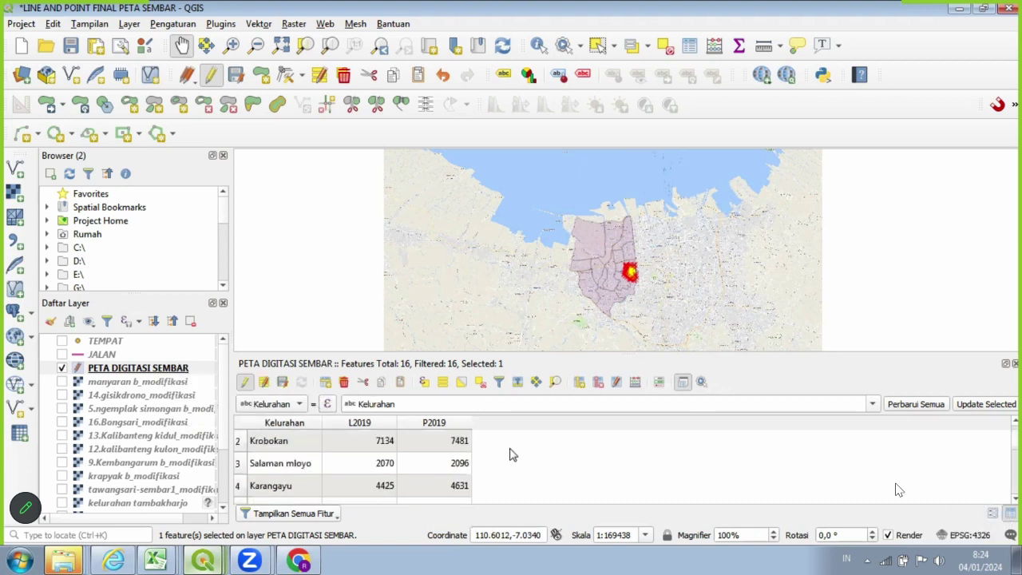
scroll(513, 455, "down", 5)
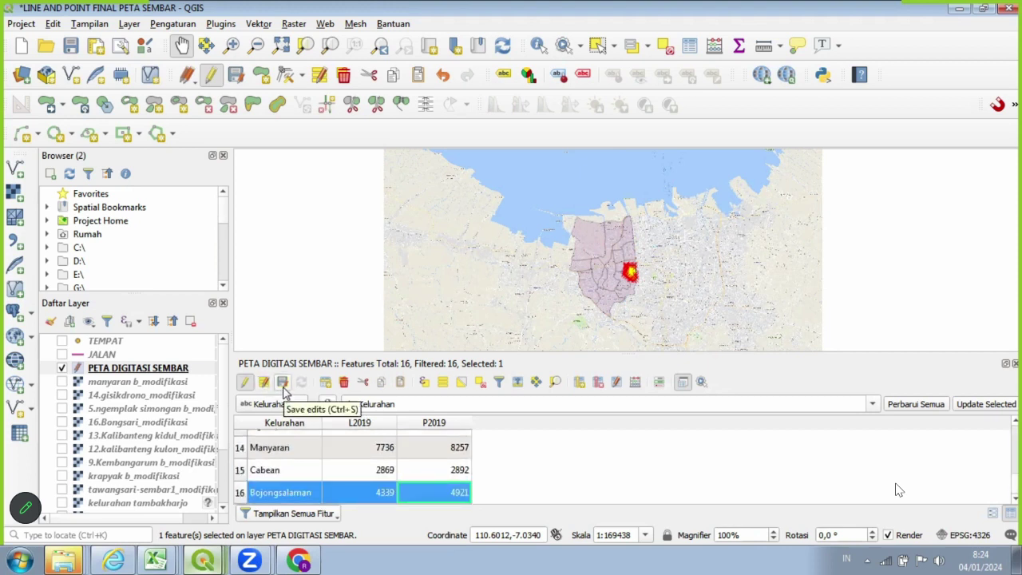
left_click(283, 383)
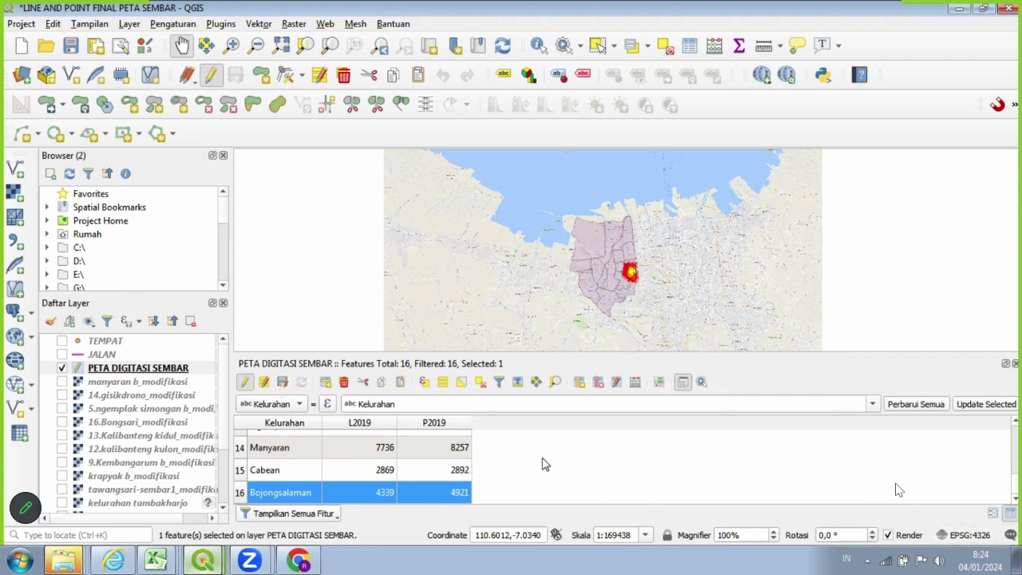
scroll(549, 467, "up", 5)
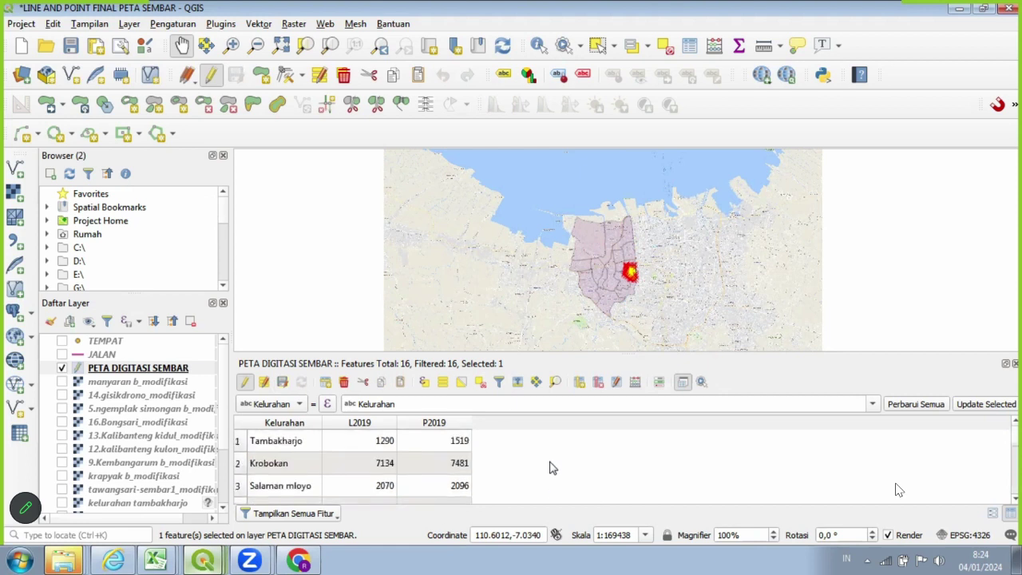
scroll(549, 468, "down", 5)
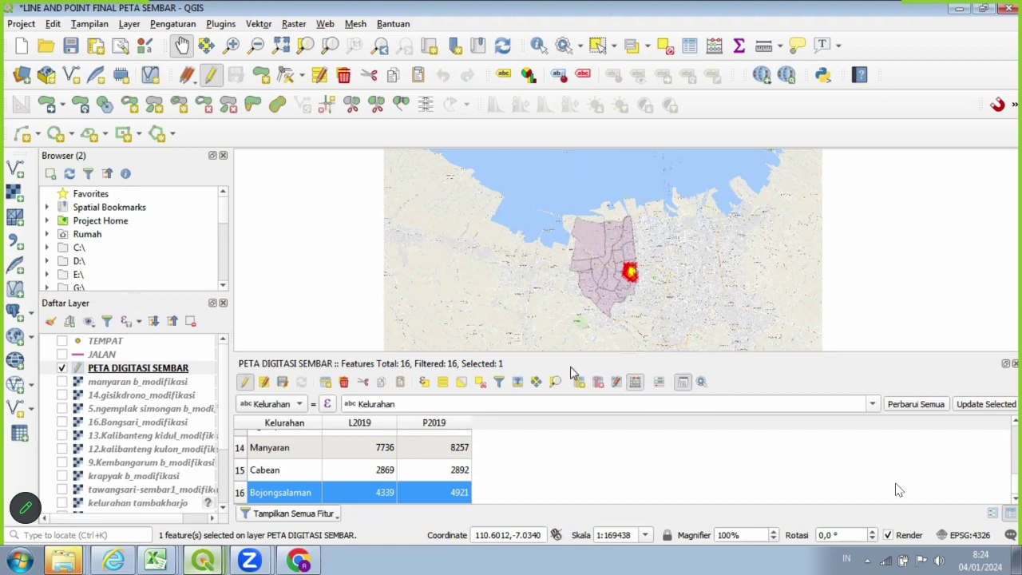
left_click(628, 391)
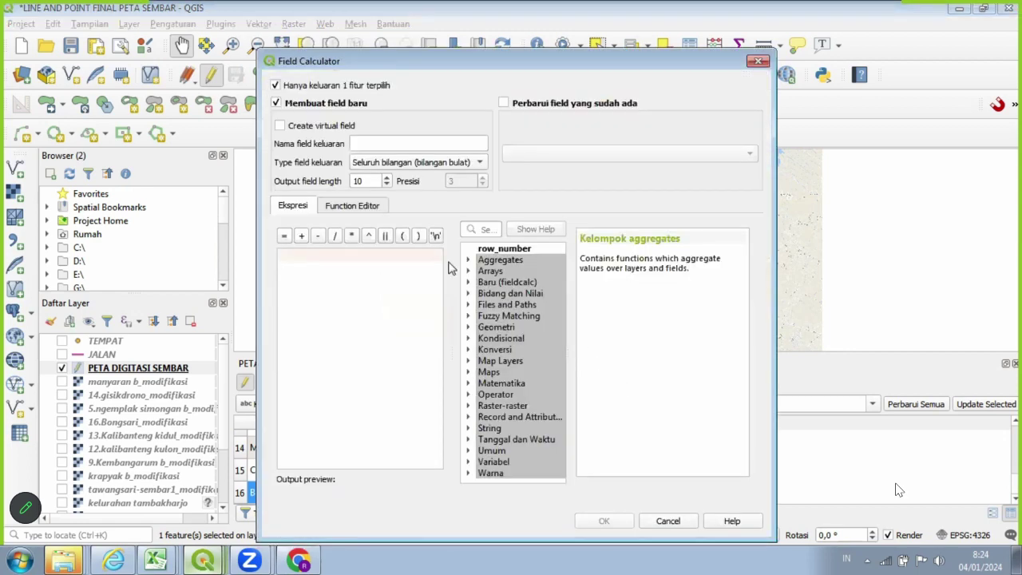
left_click(400, 149)
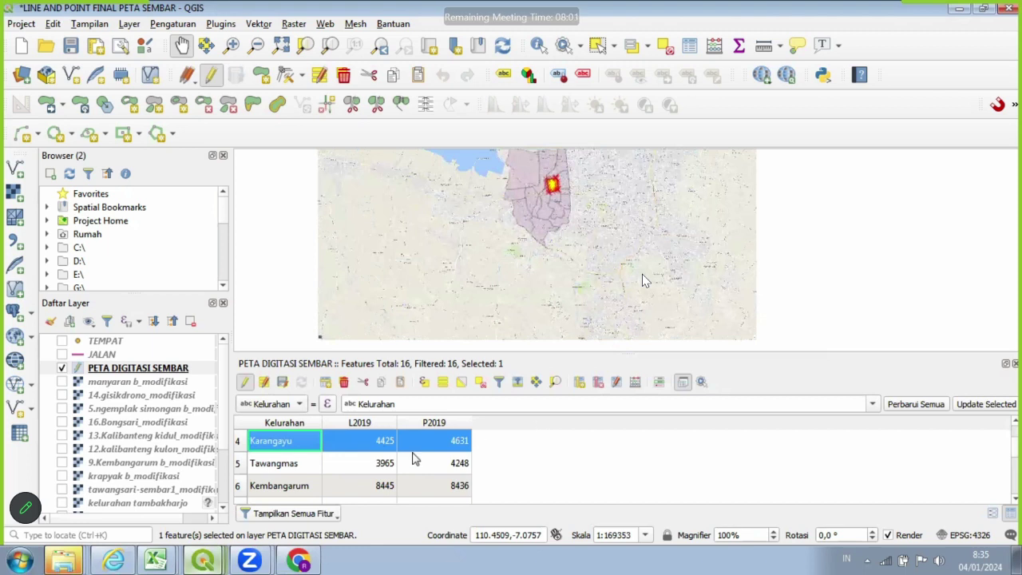
mouse_move(155, 559)
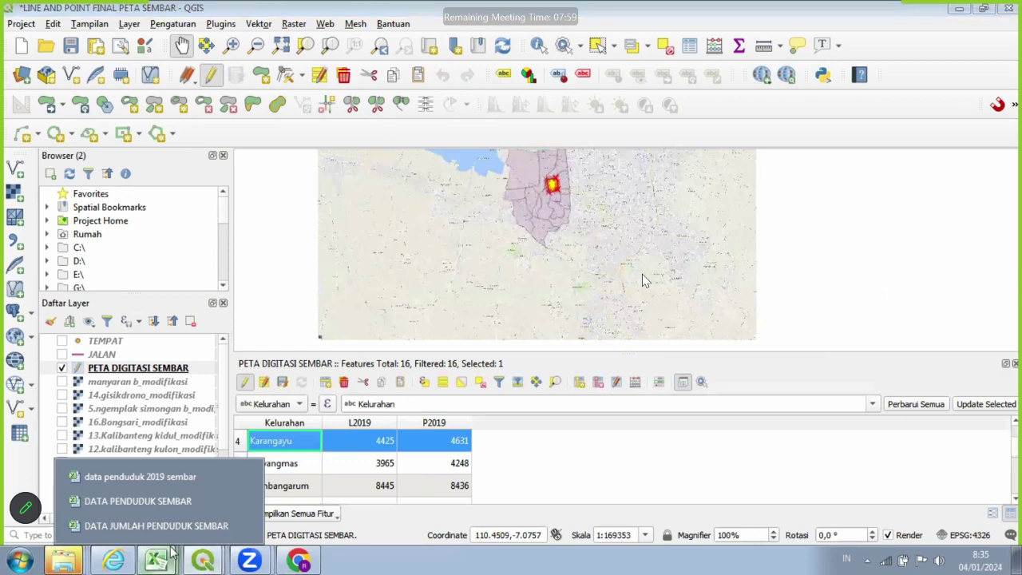
left_click(172, 533)
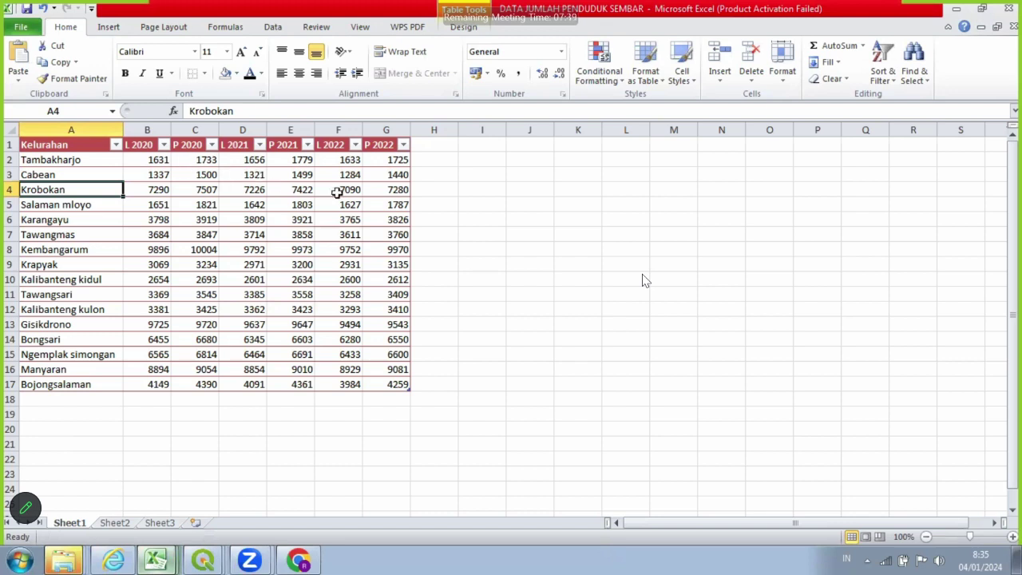
mouse_move(263, 559)
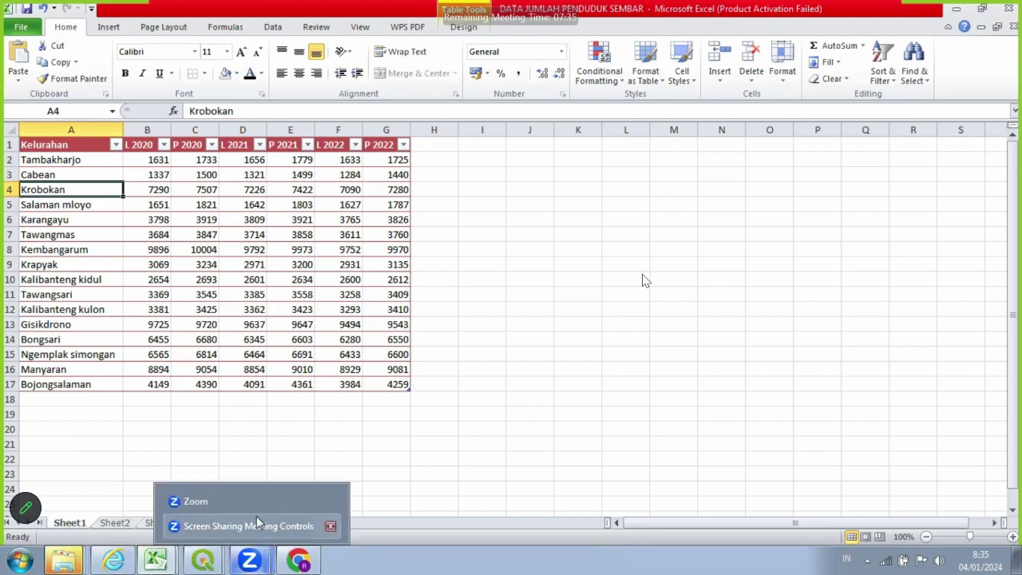
mouse_move(200, 561)
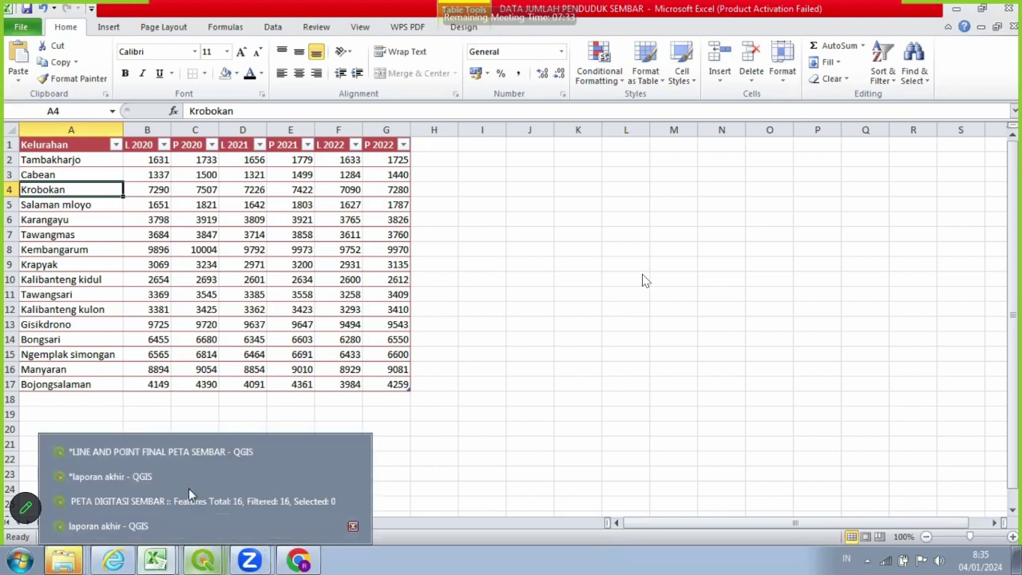
left_click(174, 457)
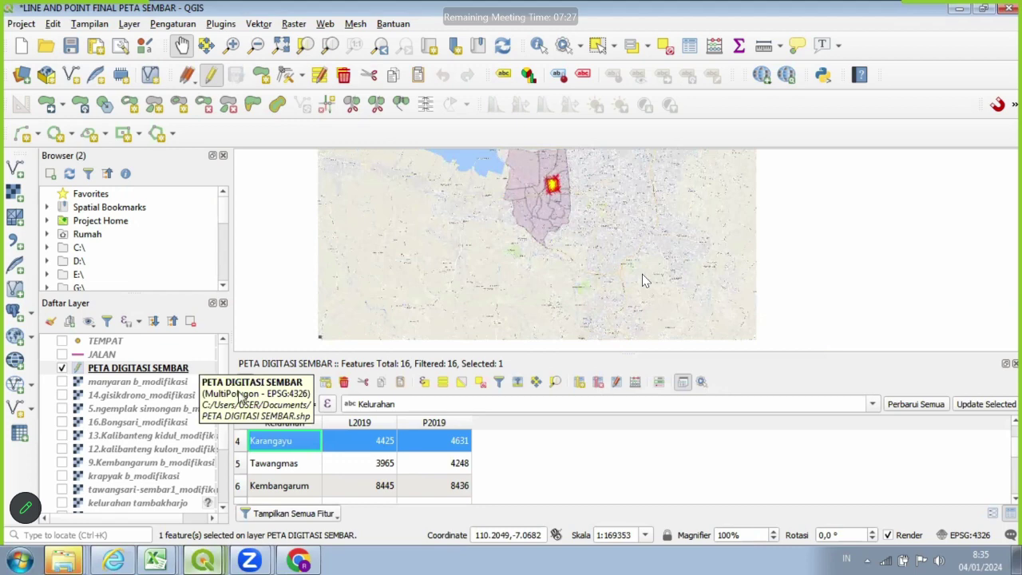
Open Add Spreadsheet Layer from the Layer > Tambah Lapisan menu after closing a stray WFS window.
left_click(130, 23)
mouse_move(160, 77)
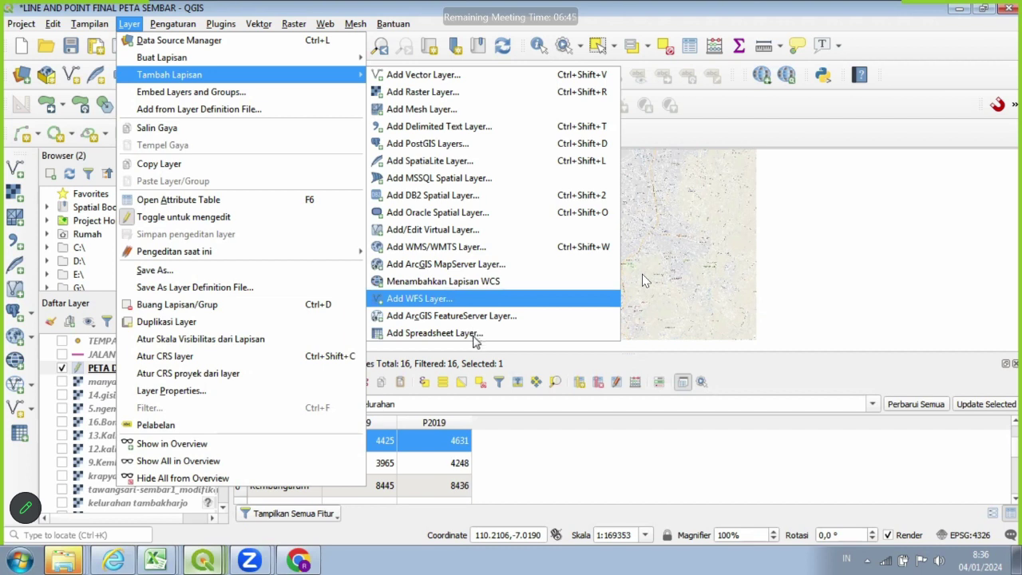
left_click(474, 335)
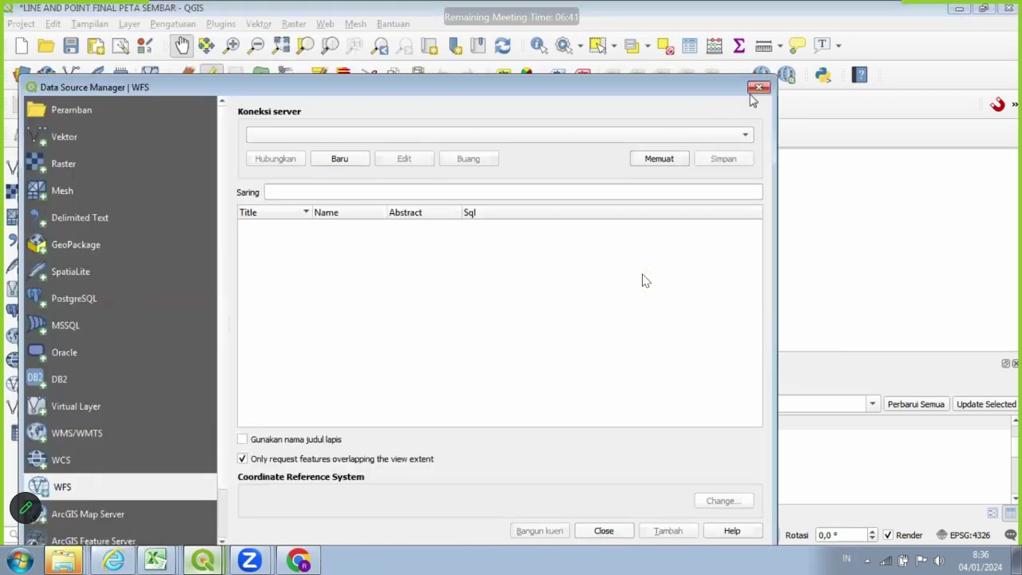
left_click(752, 94)
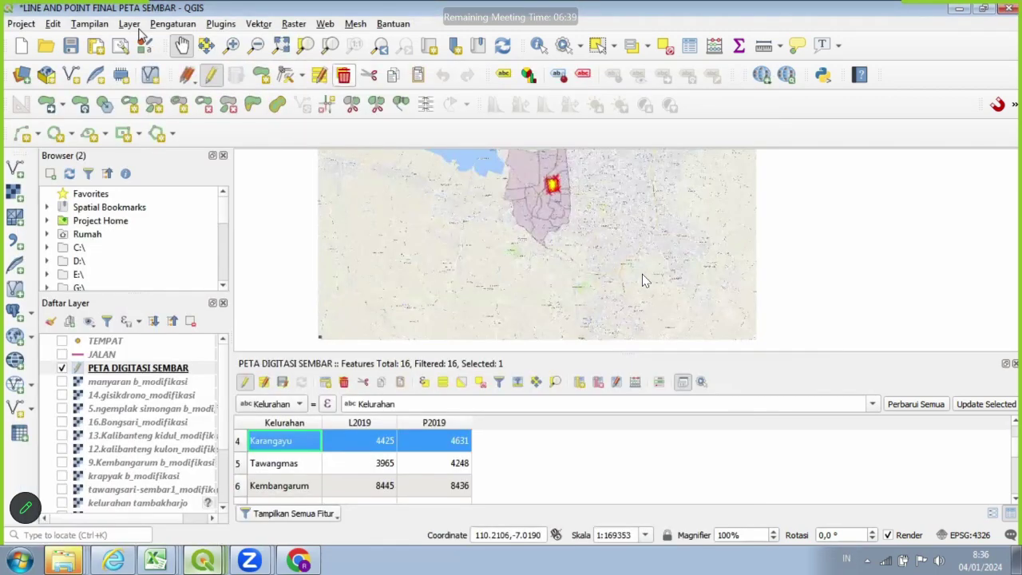
left_click(134, 27)
mouse_move(223, 84)
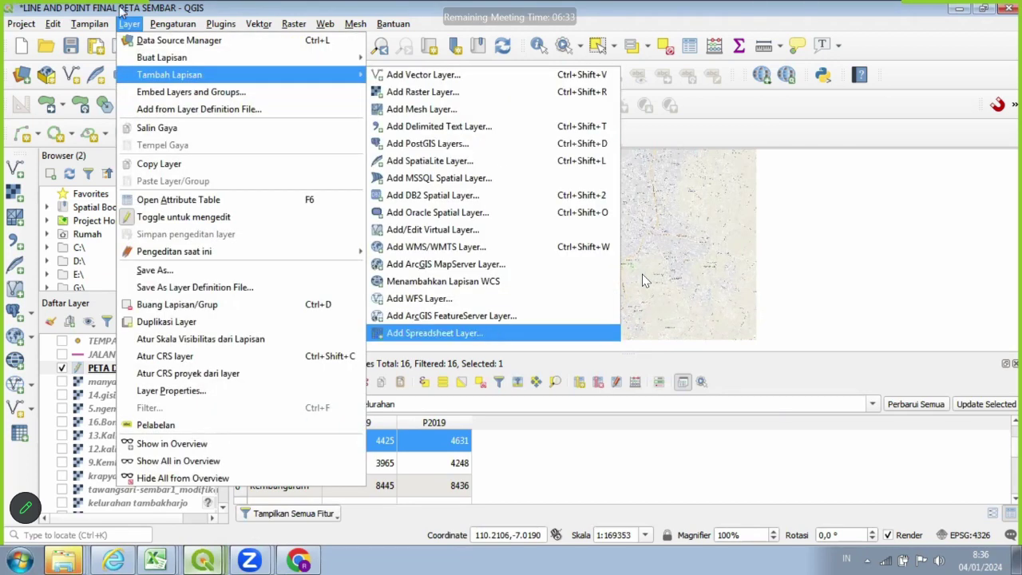
mouse_move(128, 25)
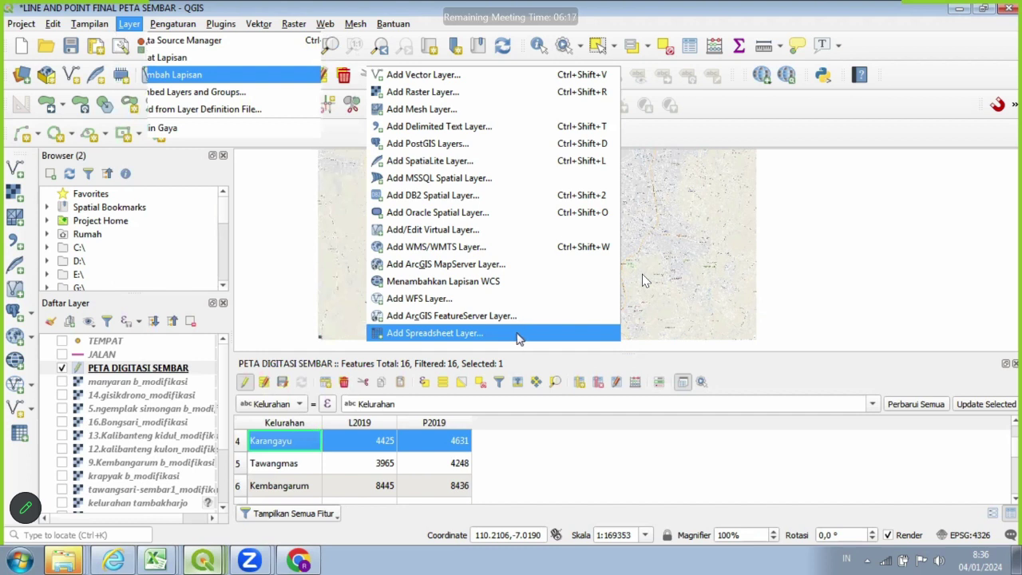
left_click(517, 335)
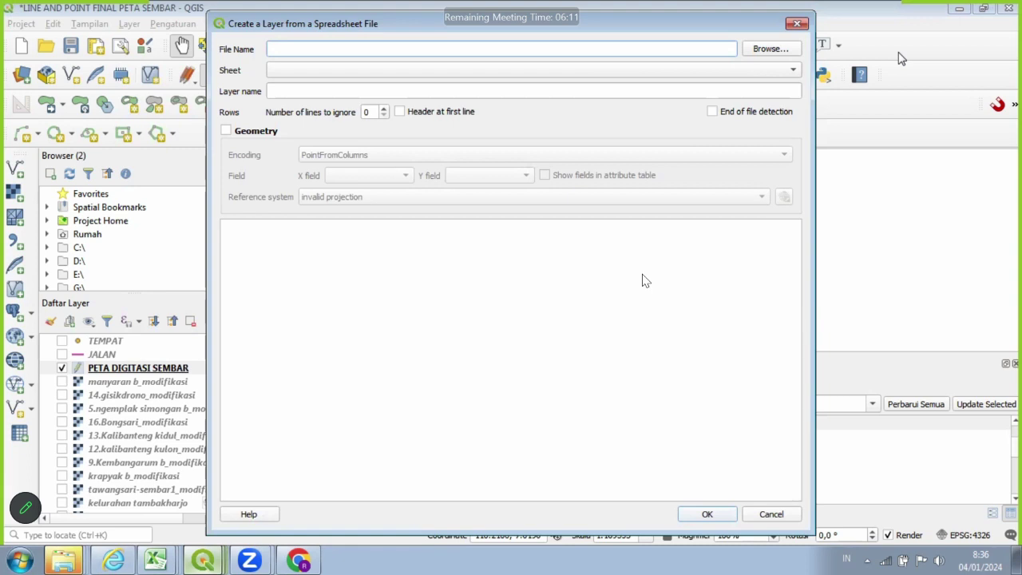
Browse the Documents folder and select the DATA JUMLAH PENDUDUK SEMBAR workbook.
left_click(904, 6)
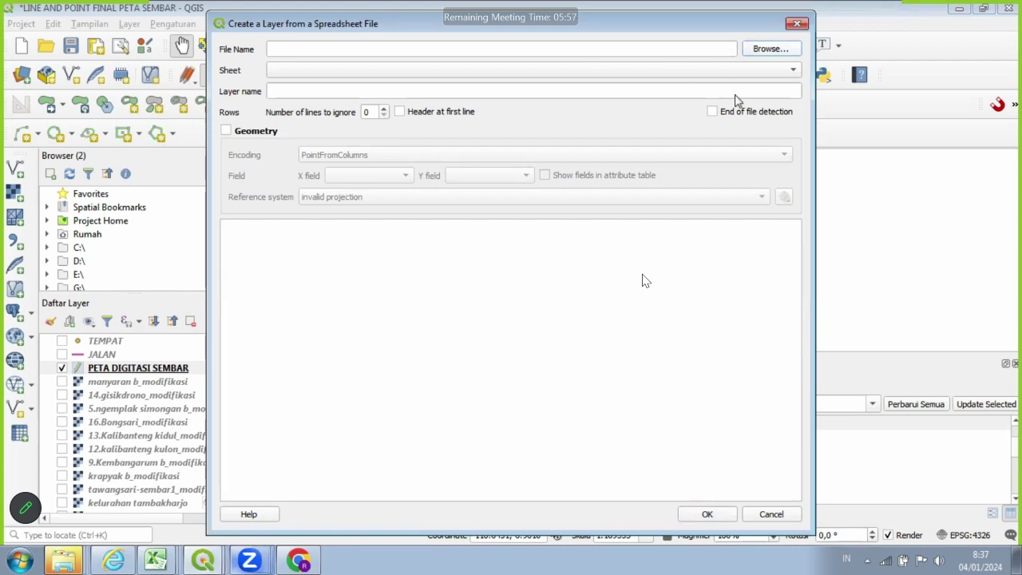
left_click(758, 50)
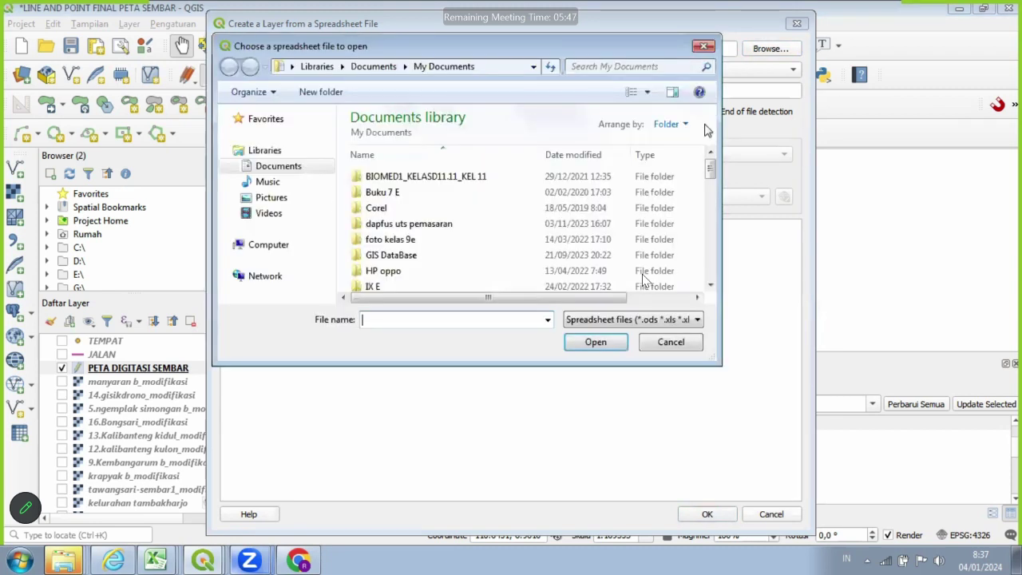
left_click(711, 201)
left_click(713, 224)
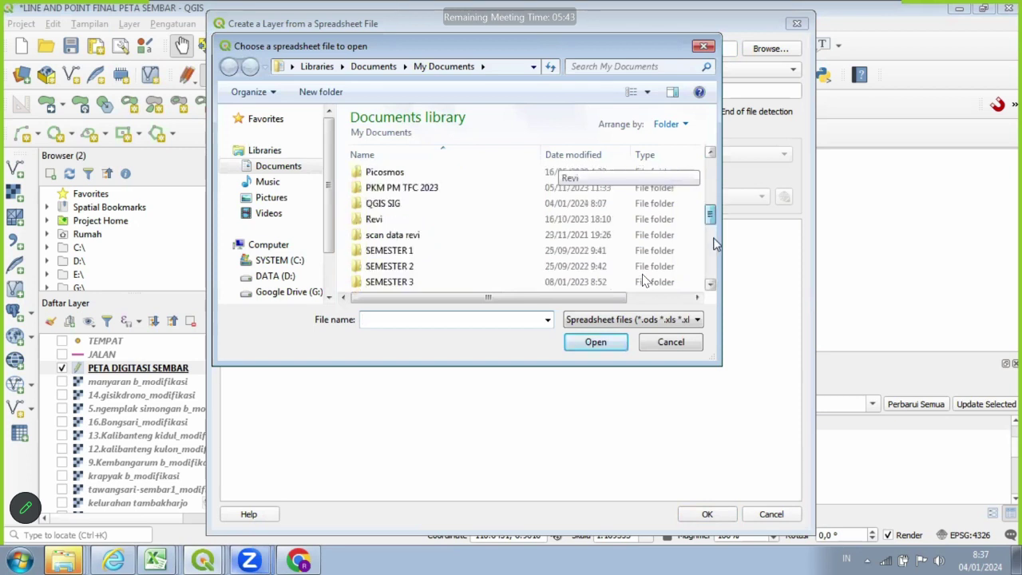
left_click(713, 223)
scroll(572, 264, "down", 1)
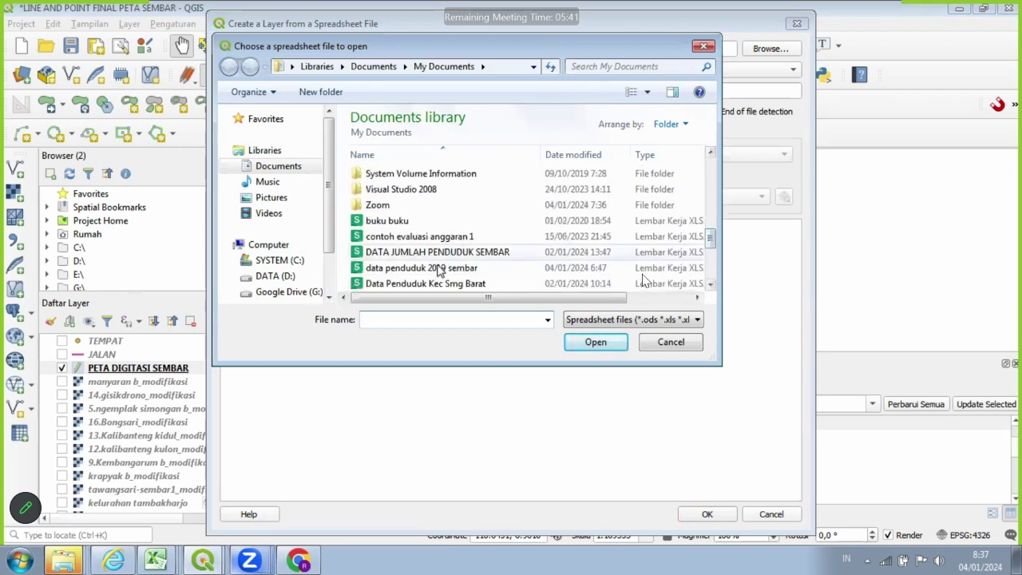
left_click(478, 257)
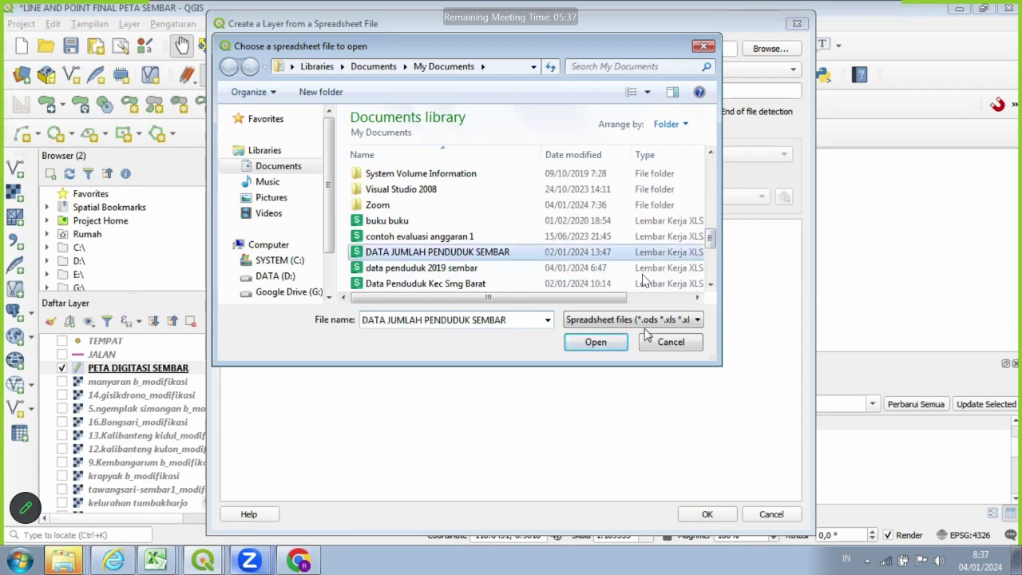
Load DATA JUMLAH PENDUDUK SEMBAR.xlsx, Sheet1, and review its 2020–2022 population preview.
left_click(605, 349)
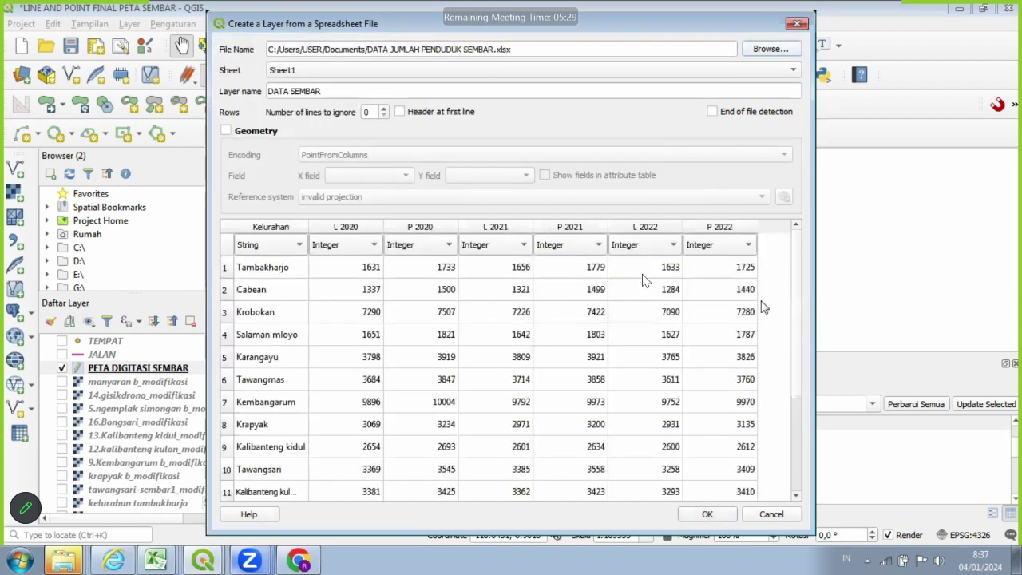
scroll(767, 311, "down", 2)
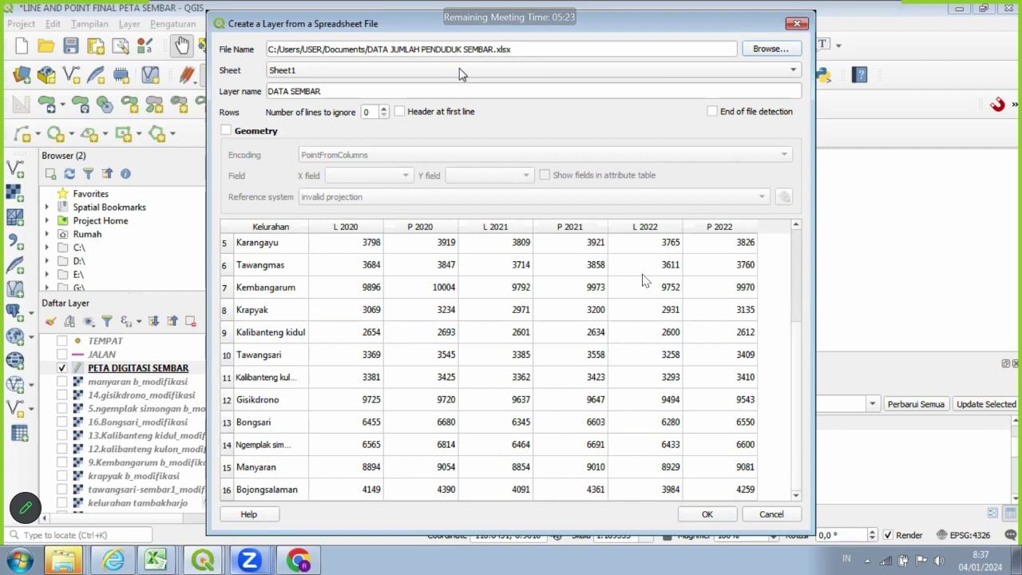
left_click(352, 92)
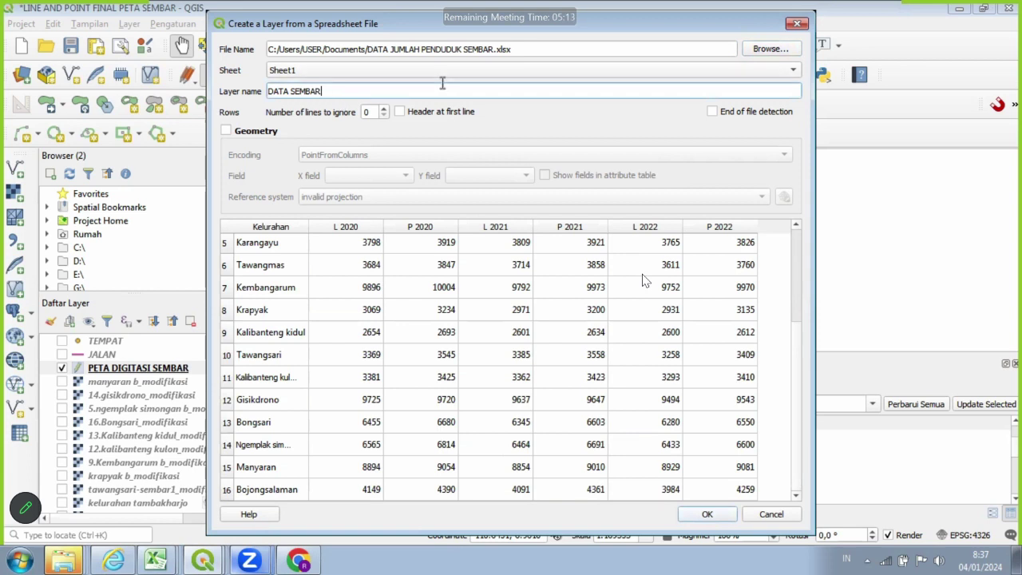
Name the layer DATA PENDUDUK SEMBAR and create it, confirming the overwrite prompt.
left_click(291, 91)
type("P")
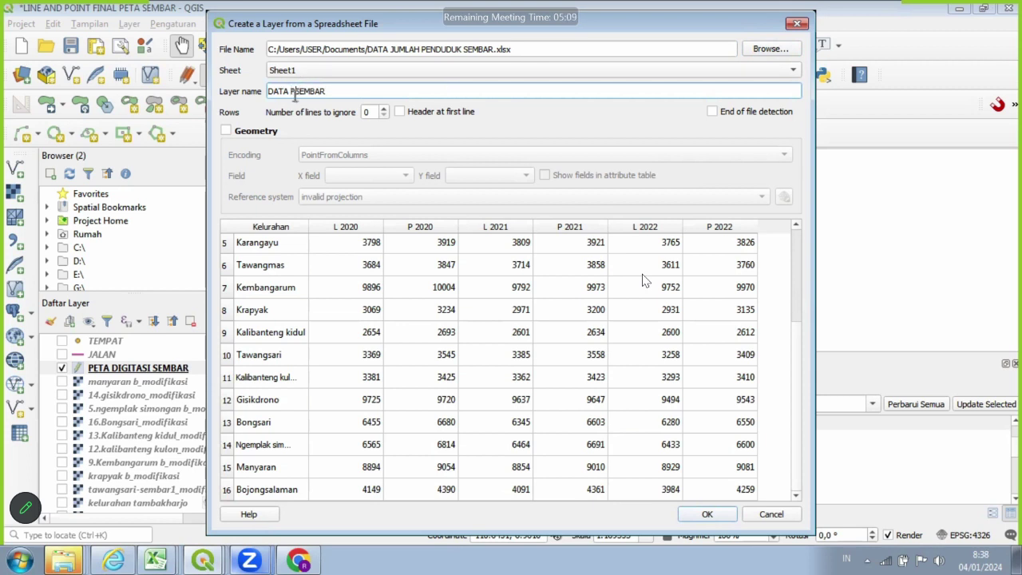
key("BackSpace")
type("ENDUDUK")
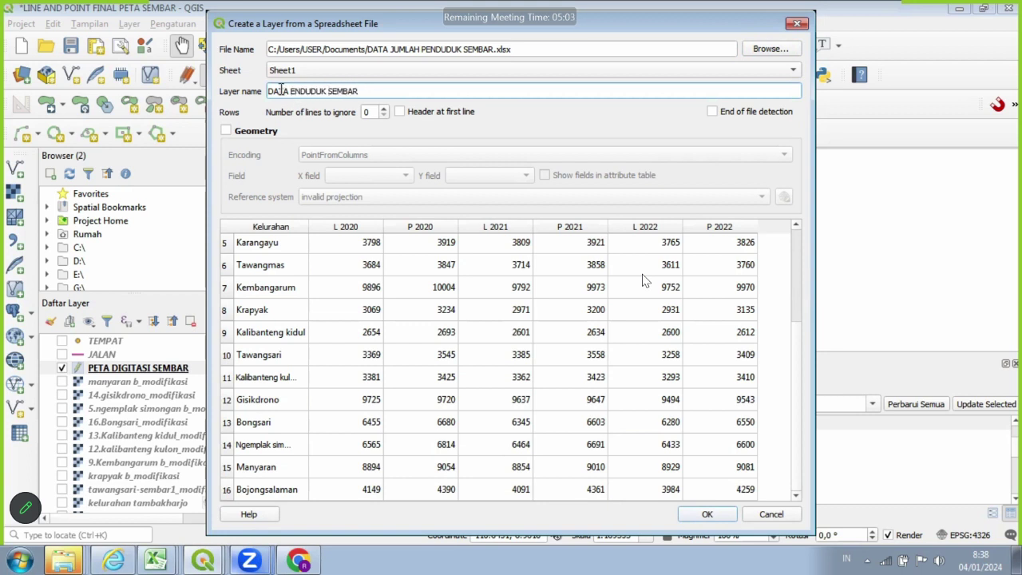
left_click(291, 91)
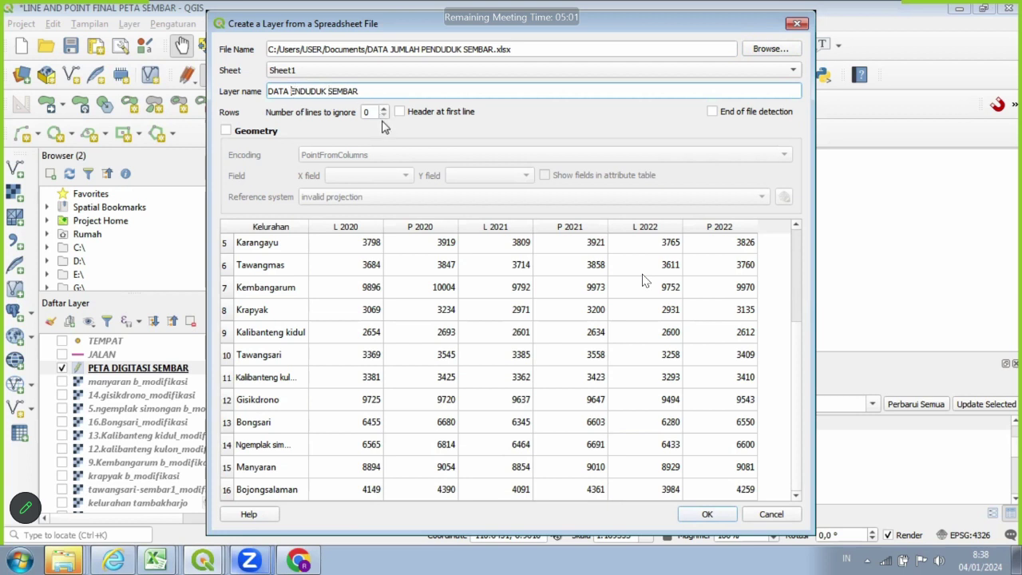
type("P")
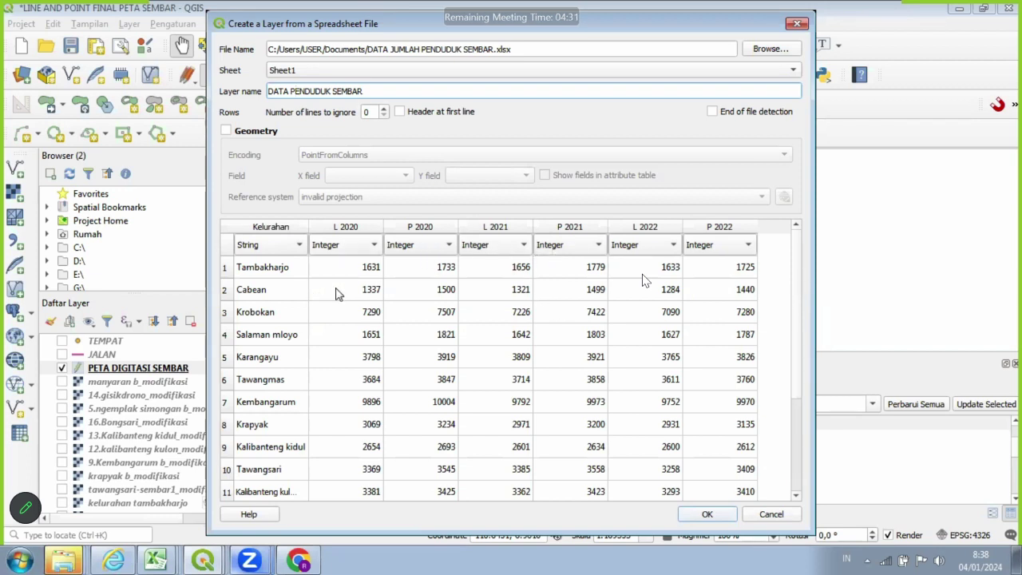
scroll(353, 302, "down", 2)
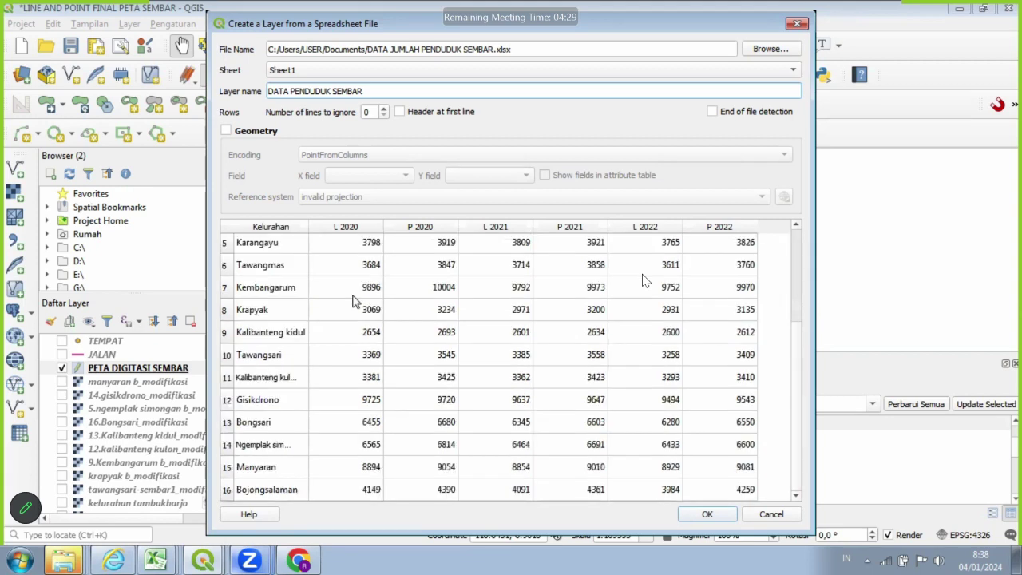
scroll(354, 301, "up", 2)
scroll(289, 284, "down", 2)
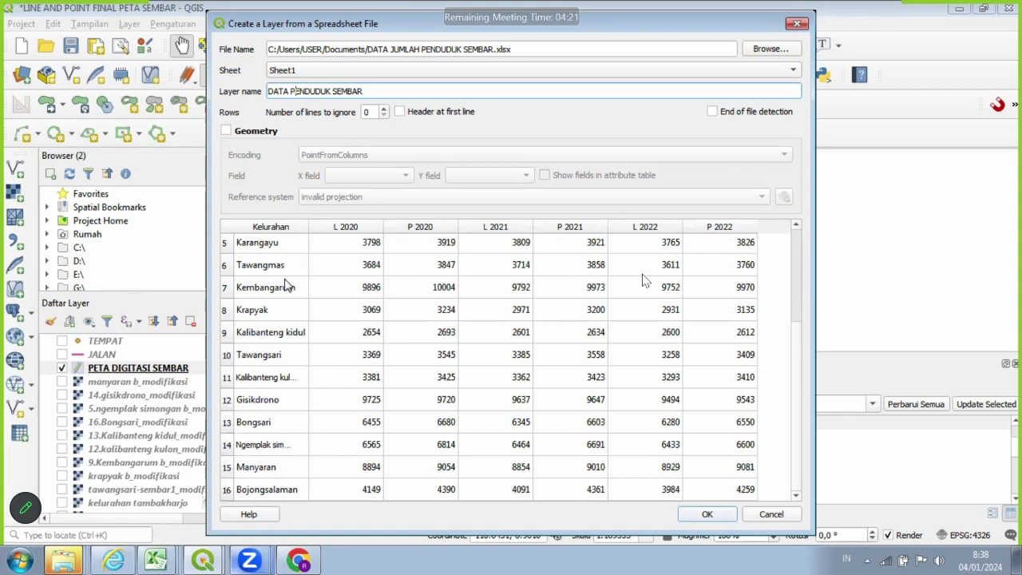
scroll(286, 332, "up", 1)
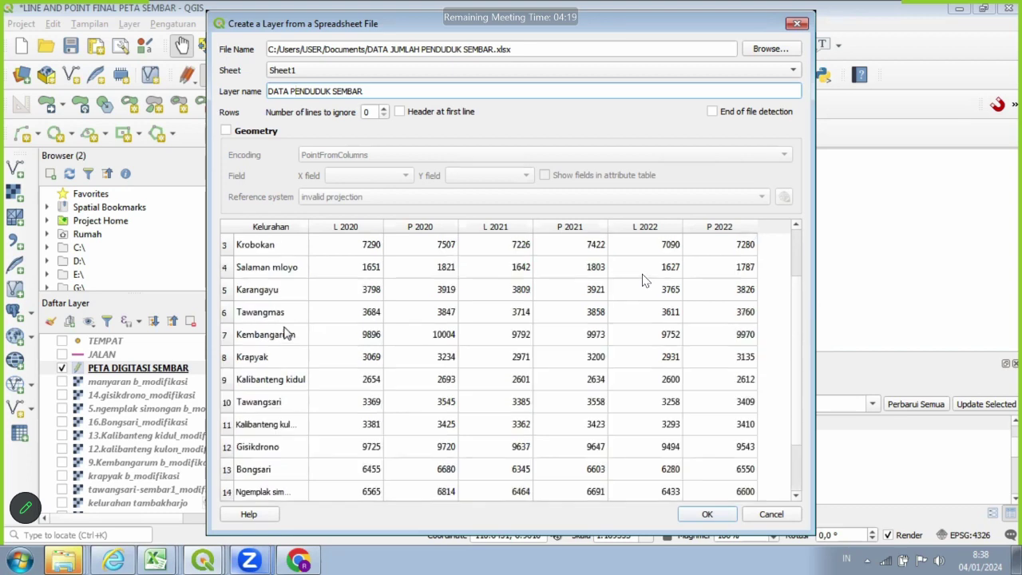
scroll(515, 406, "down", 1)
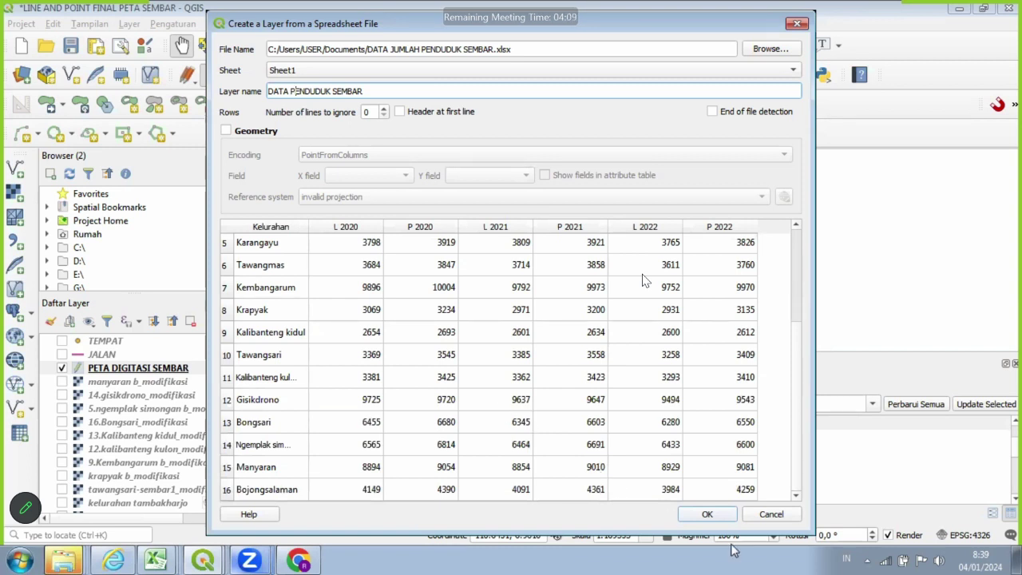
left_click(707, 515)
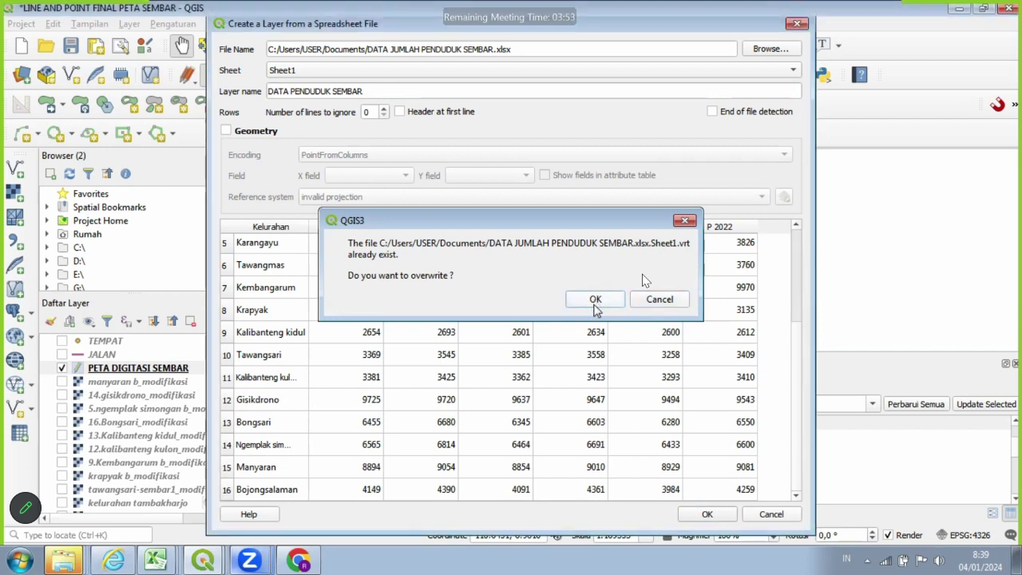
left_click(594, 304)
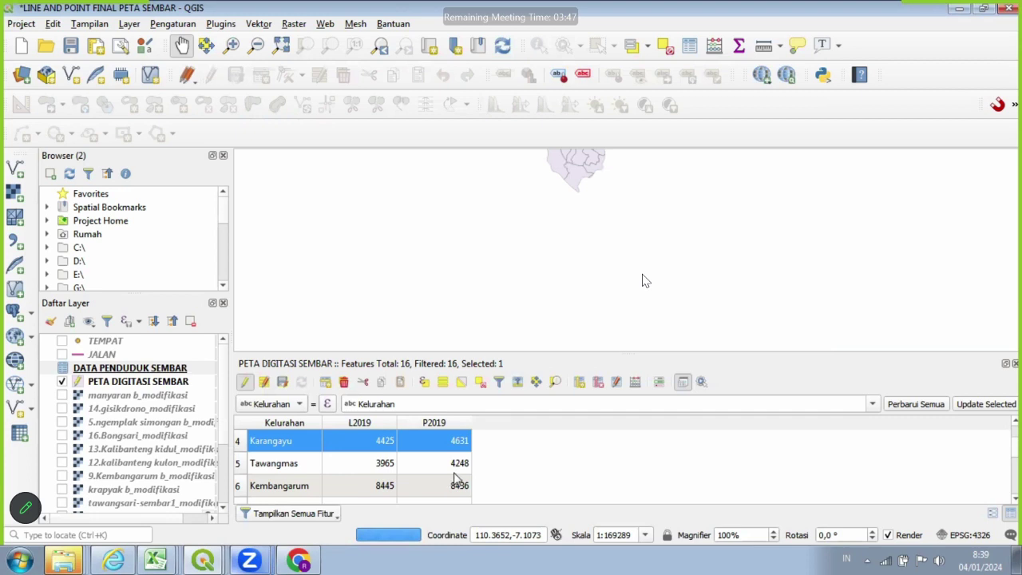
left_click(167, 371)
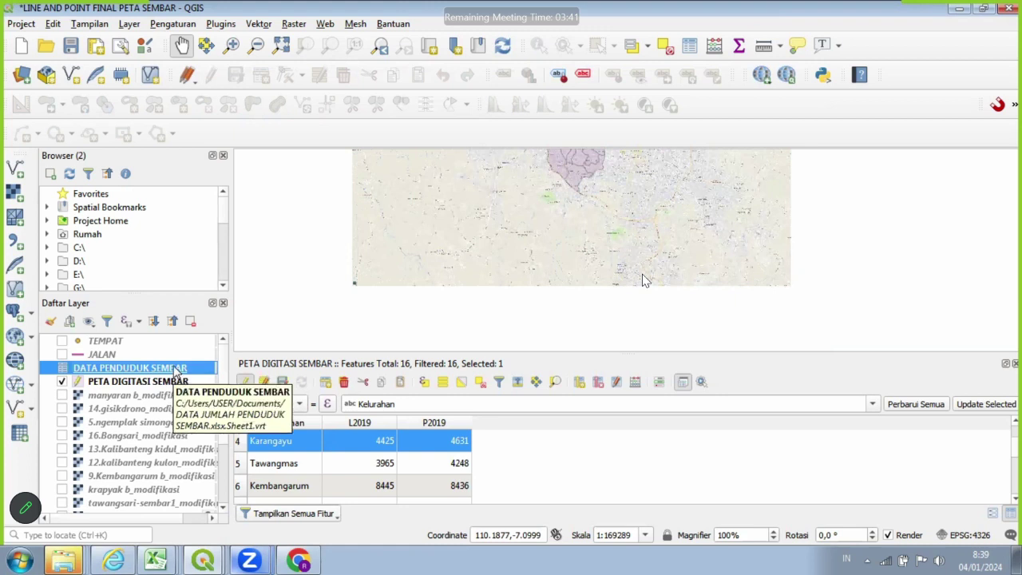
right_click(176, 369)
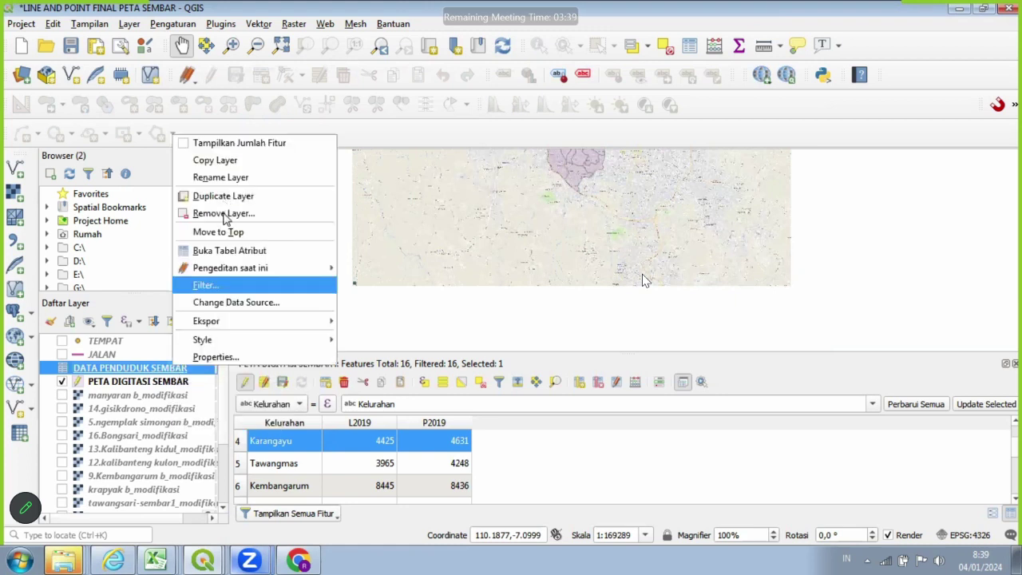
left_click(223, 250)
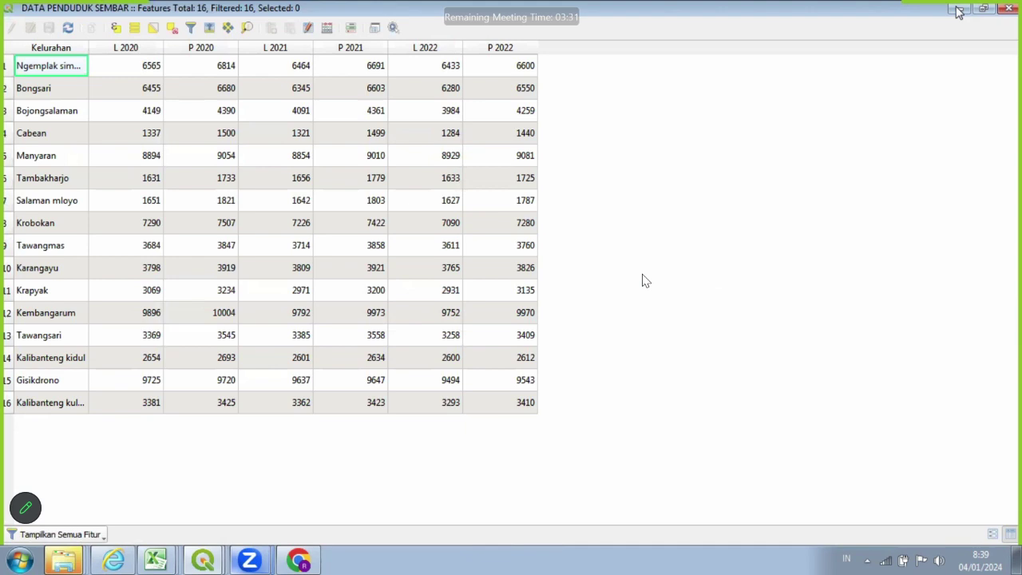
left_click(1010, 12)
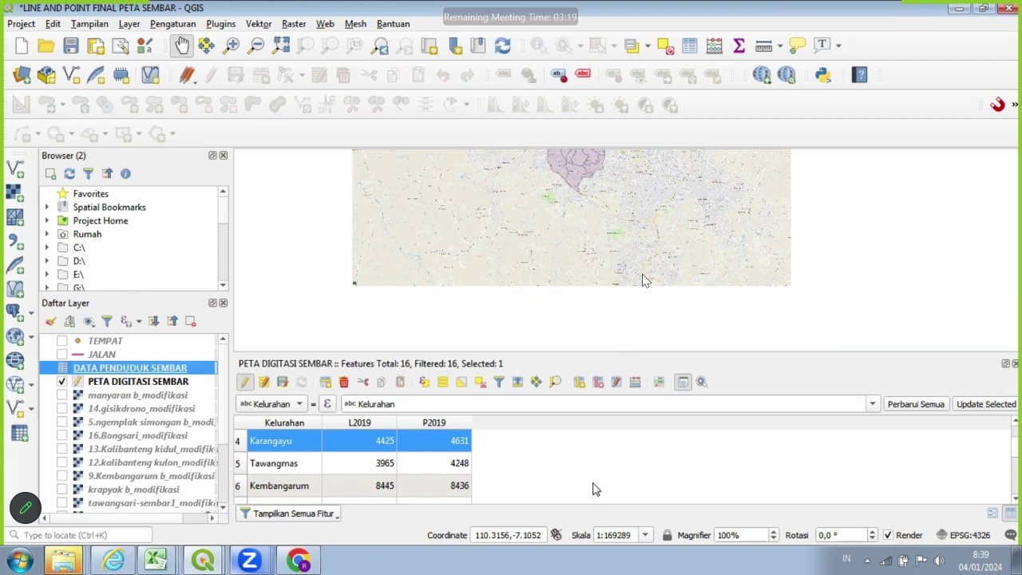
Add a join from PETA DIGITASI SEMBAR to DATA PENDUDUK SEMBAR on Kelurahan.
left_click(137, 384)
right_click(157, 382)
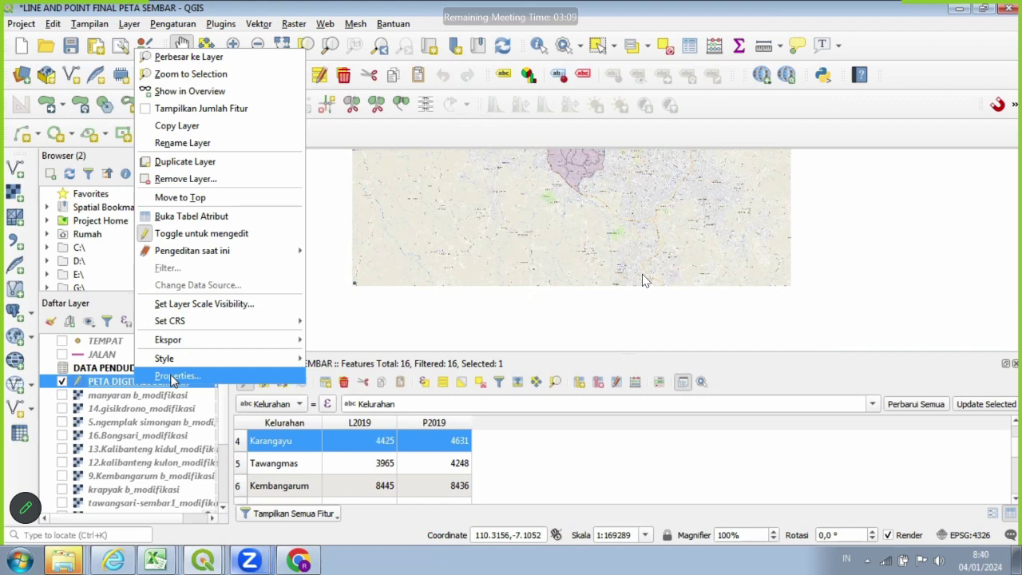
left_click(170, 380)
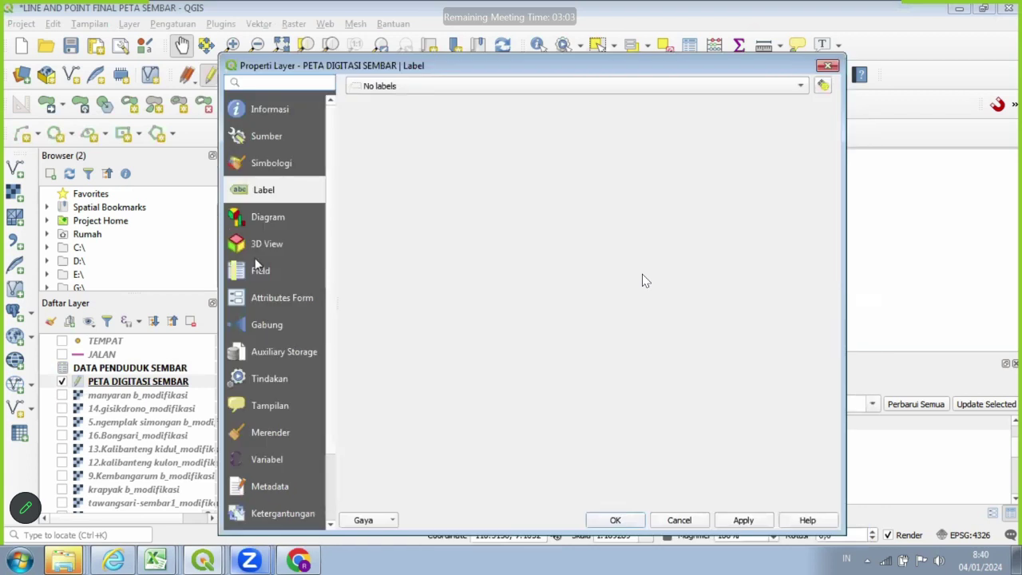
left_click(264, 325)
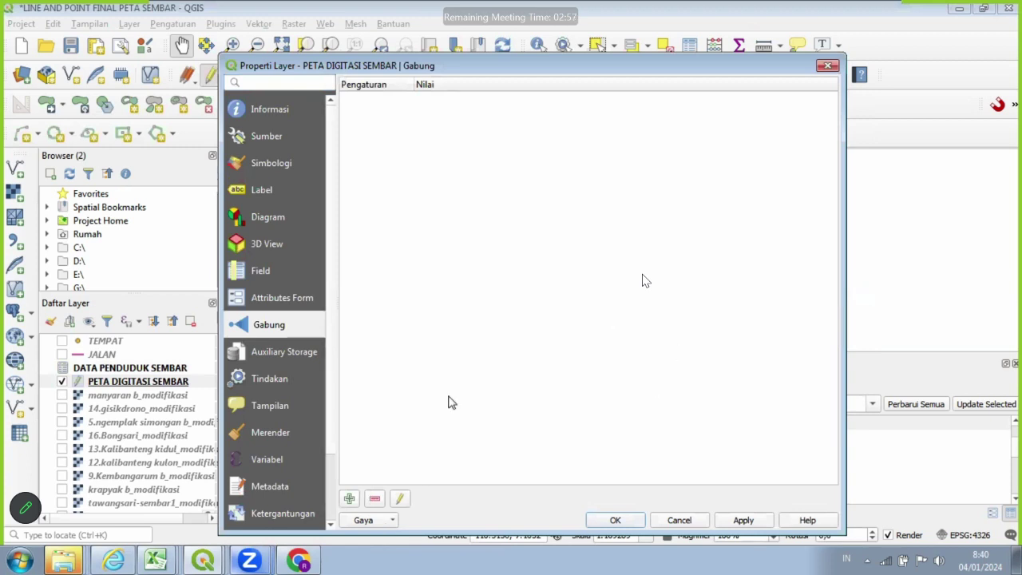
left_click(349, 500)
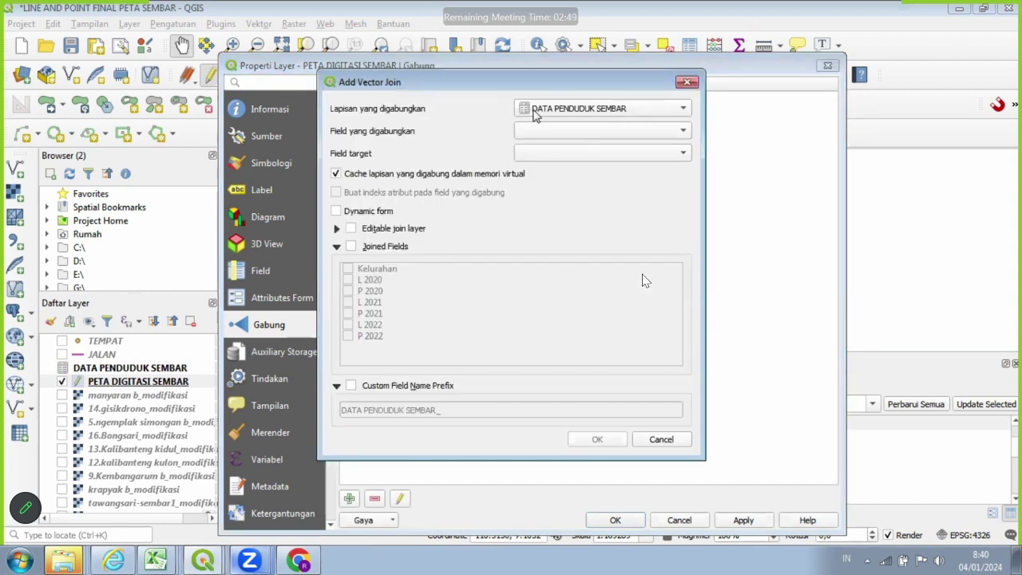
left_click(615, 133)
left_click(616, 133)
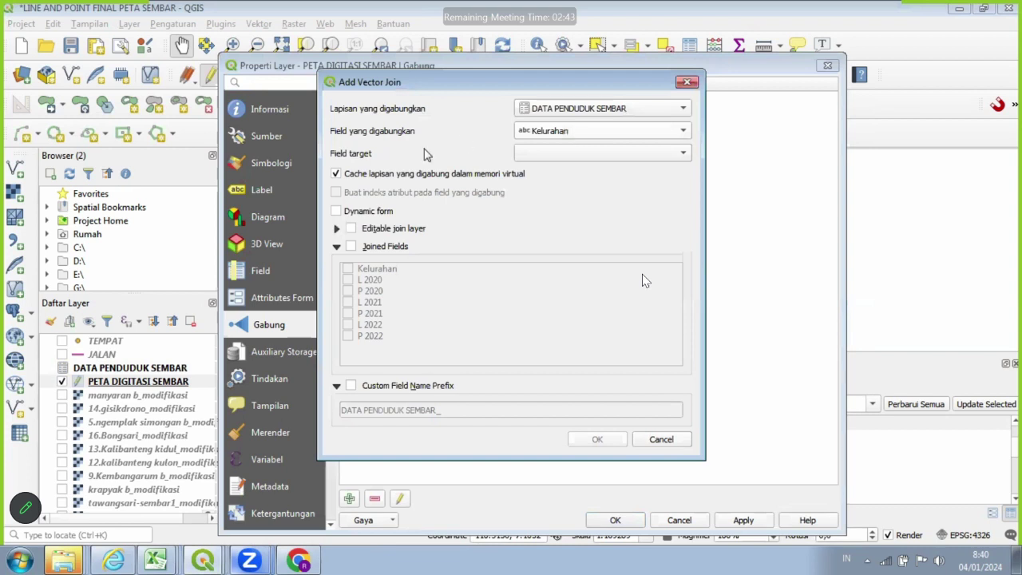
left_click(556, 156)
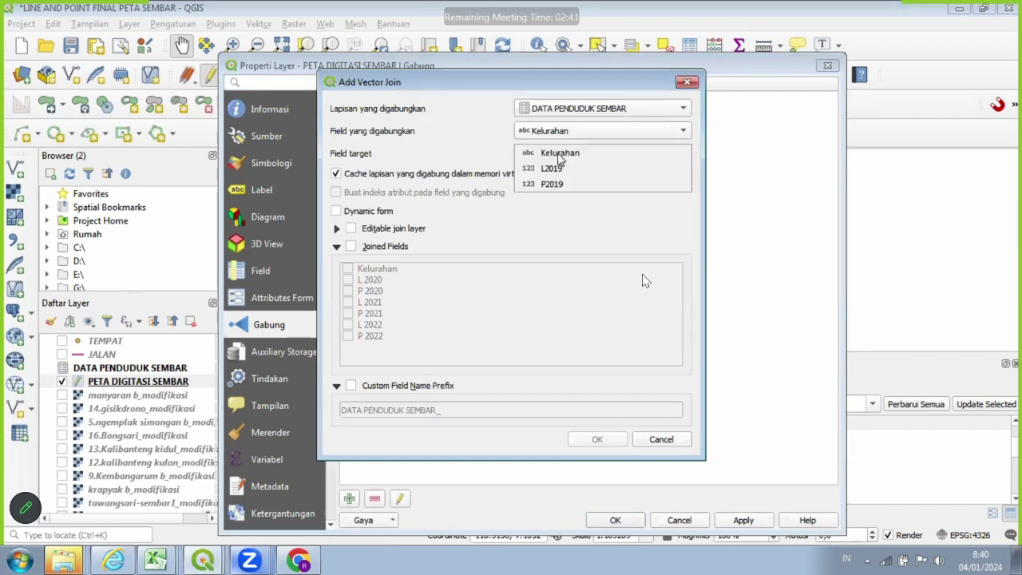
left_click(560, 157)
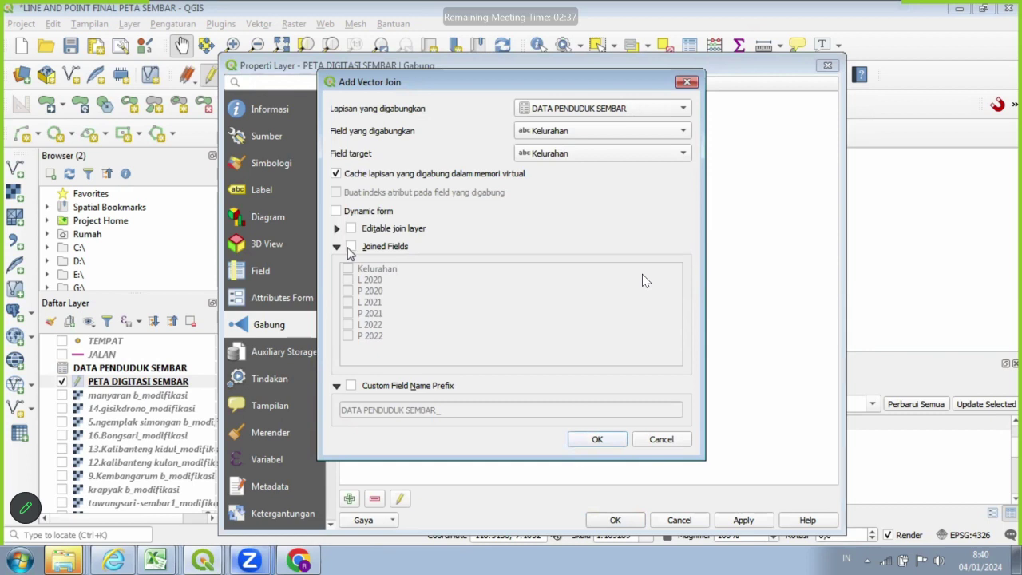
Join only the L/P 2020–2022 fields with an empty custom prefix and confirm.
left_click(350, 248)
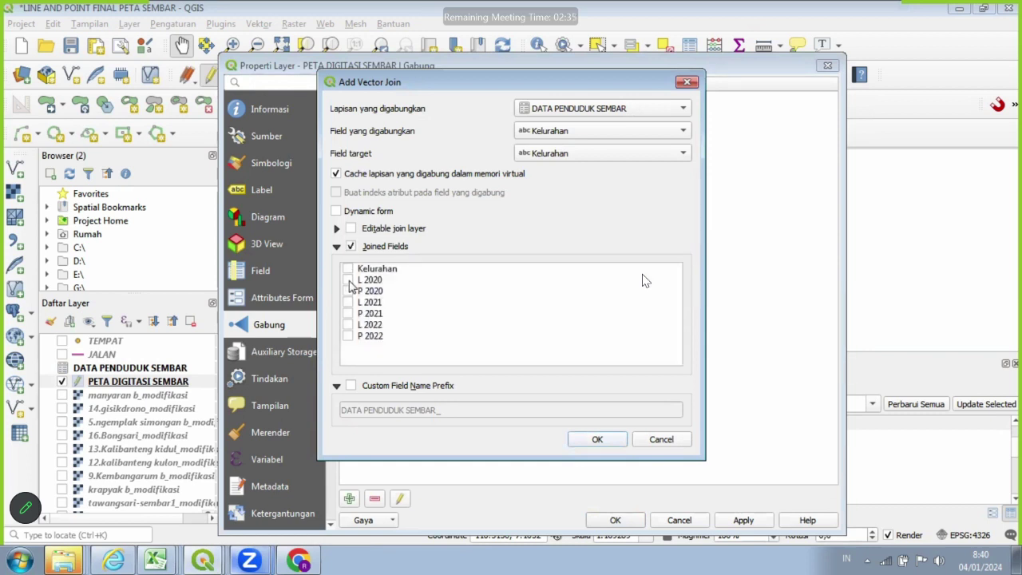
left_click(348, 282)
left_click(348, 293)
left_click(348, 303)
left_click(349, 315)
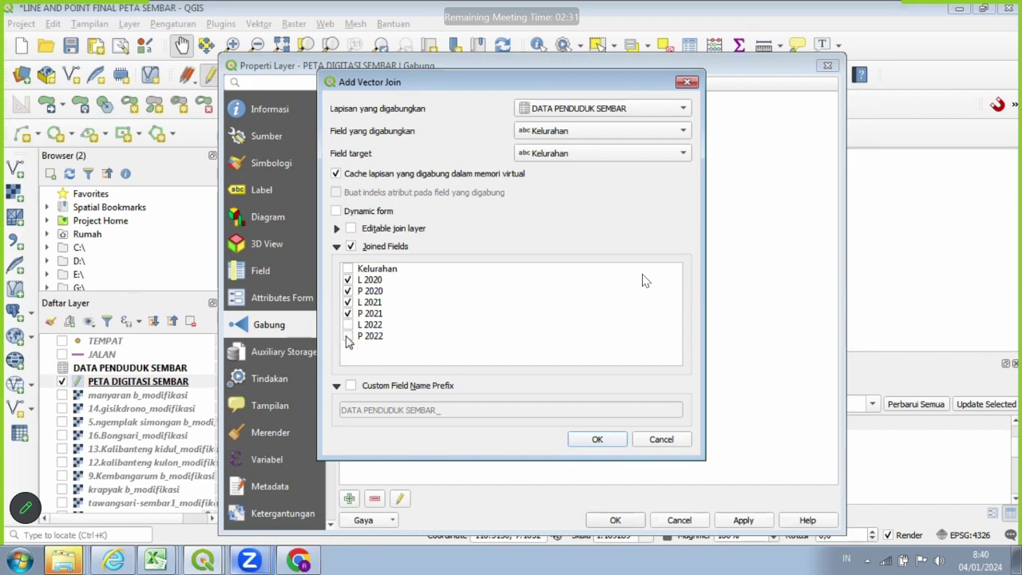
left_click(348, 325)
left_click(348, 336)
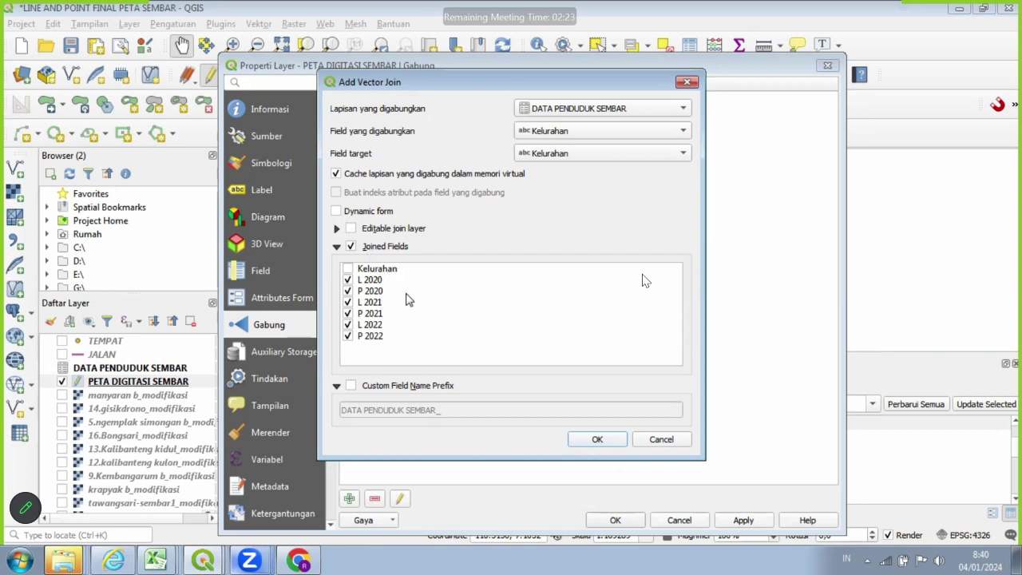
left_click(352, 386)
left_click_drag(456, 411, 344, 419)
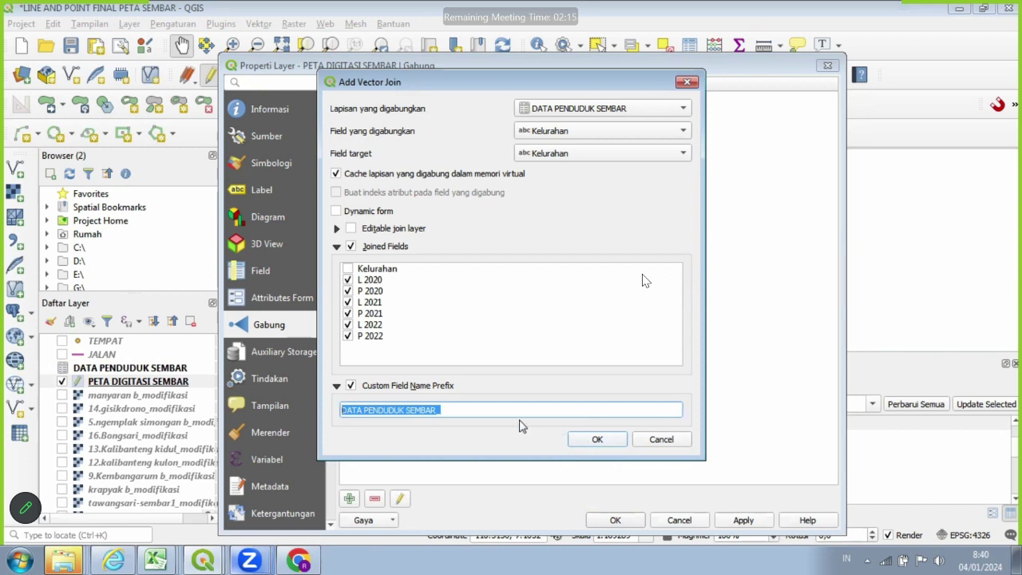
key("BackSpace")
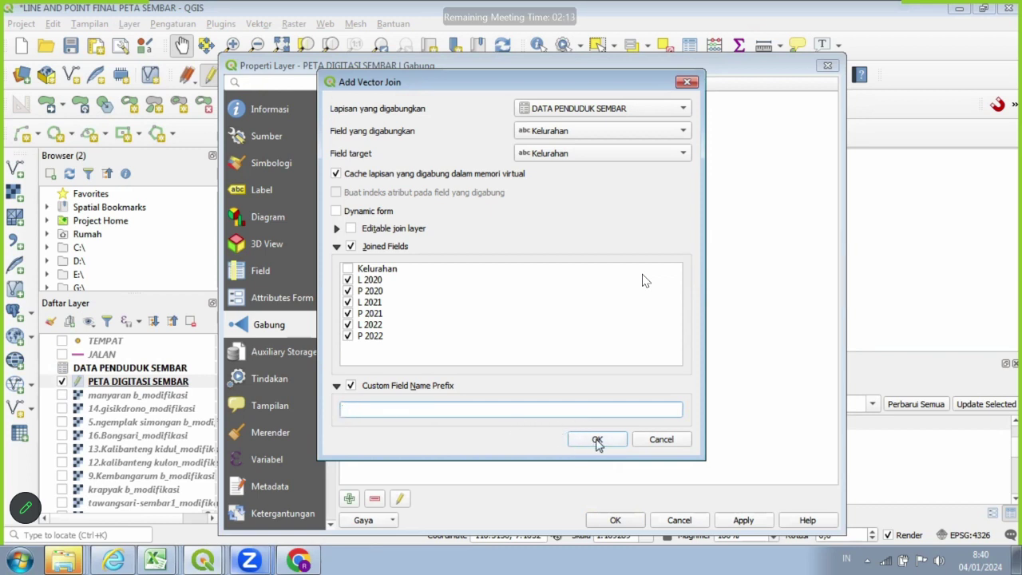
left_click(597, 441)
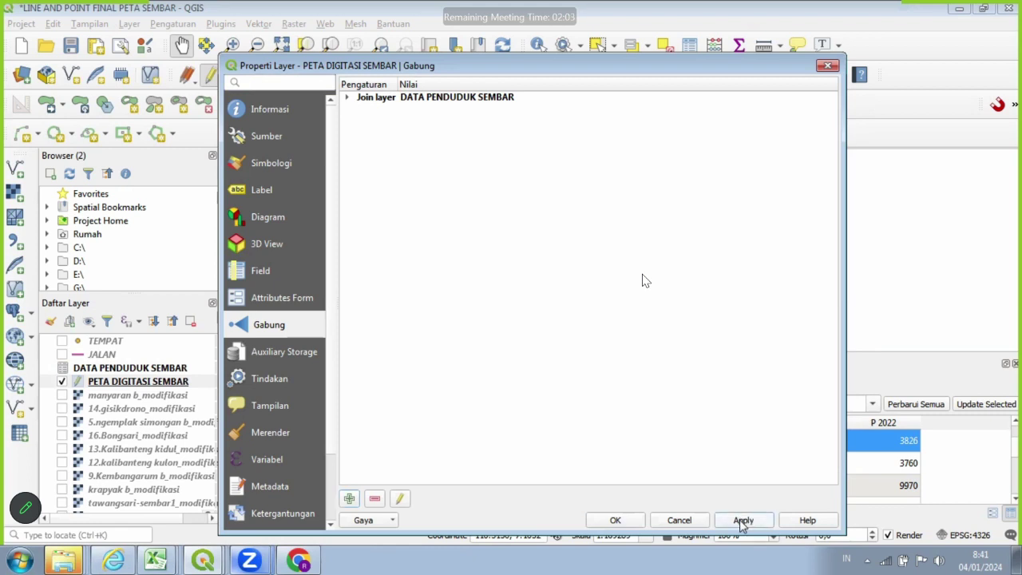
Apply the join and check PETA DIGITASI SEMBAR's attribute table for the new 2020–2022 columns.
left_click(620, 519)
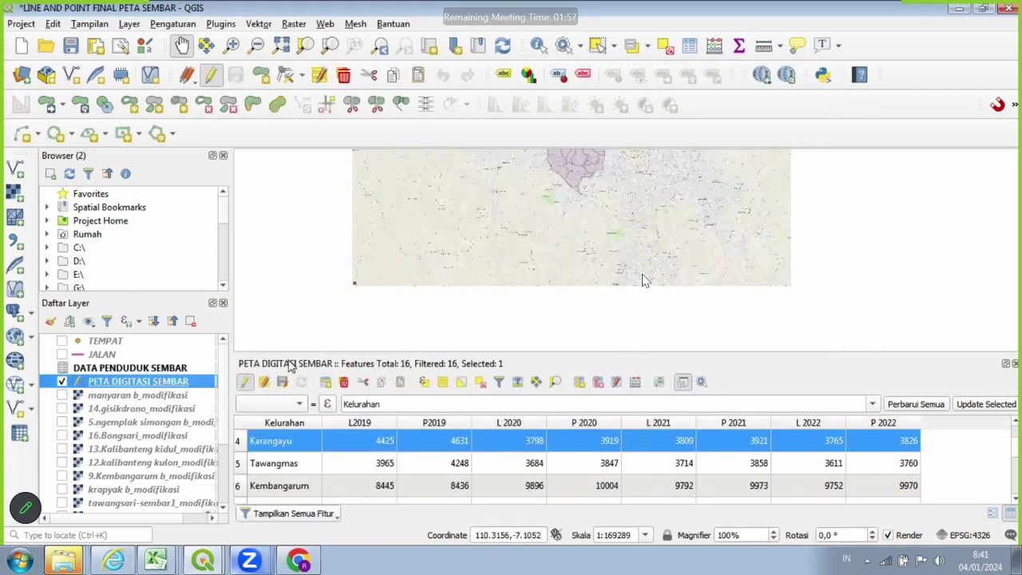
right_click(201, 384)
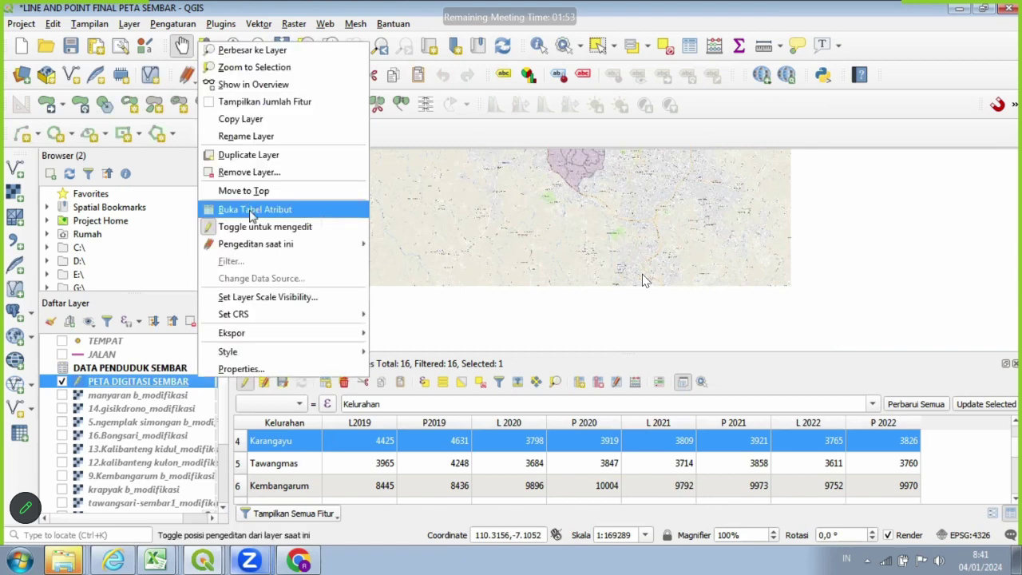
left_click(253, 211)
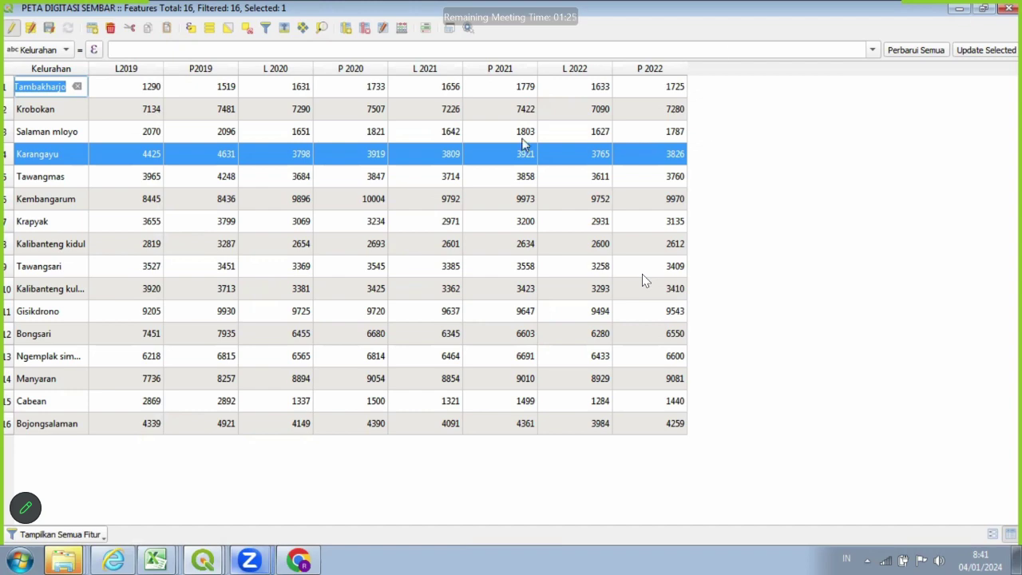
key("alt+Tab")
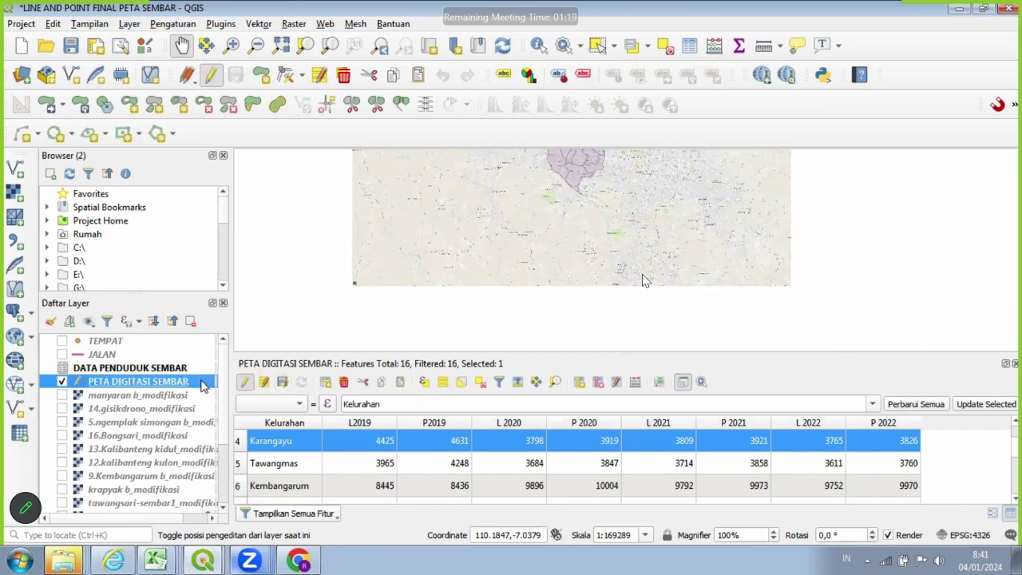
Start a Save Features As GeoPackage export of PETA DIGITASI SEMBAR.
right_click(202, 386)
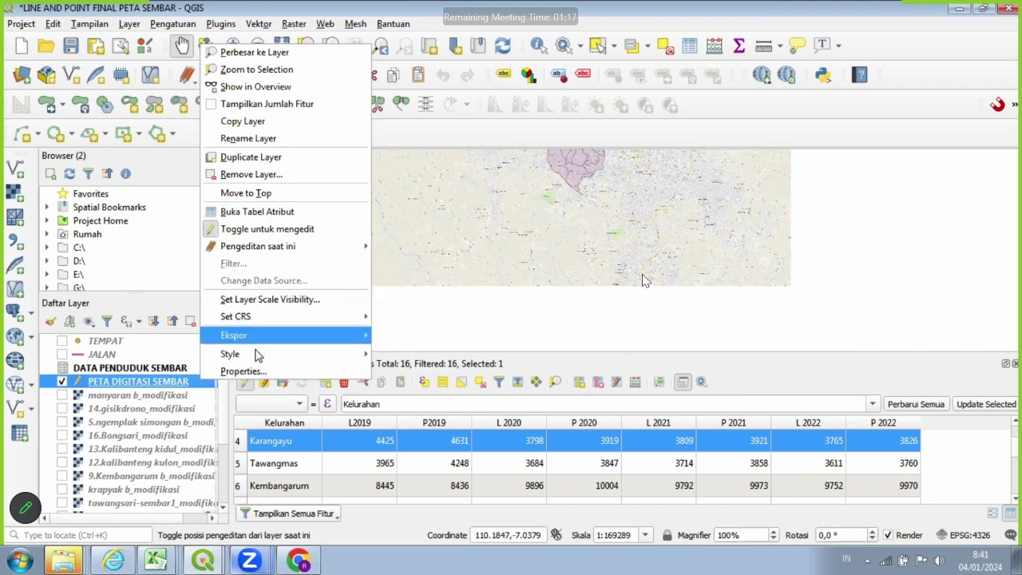
mouse_move(257, 340)
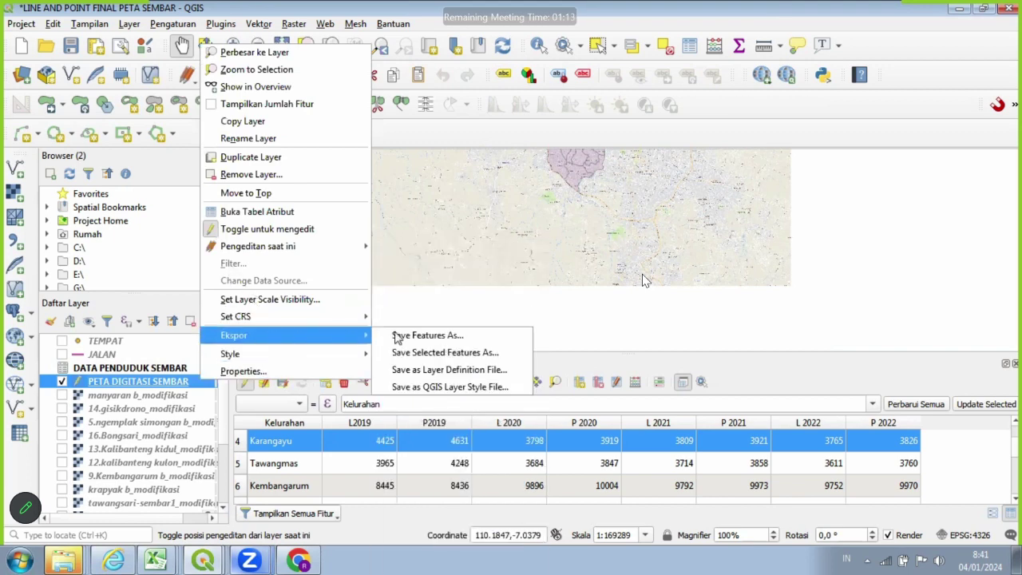
left_click(430, 335)
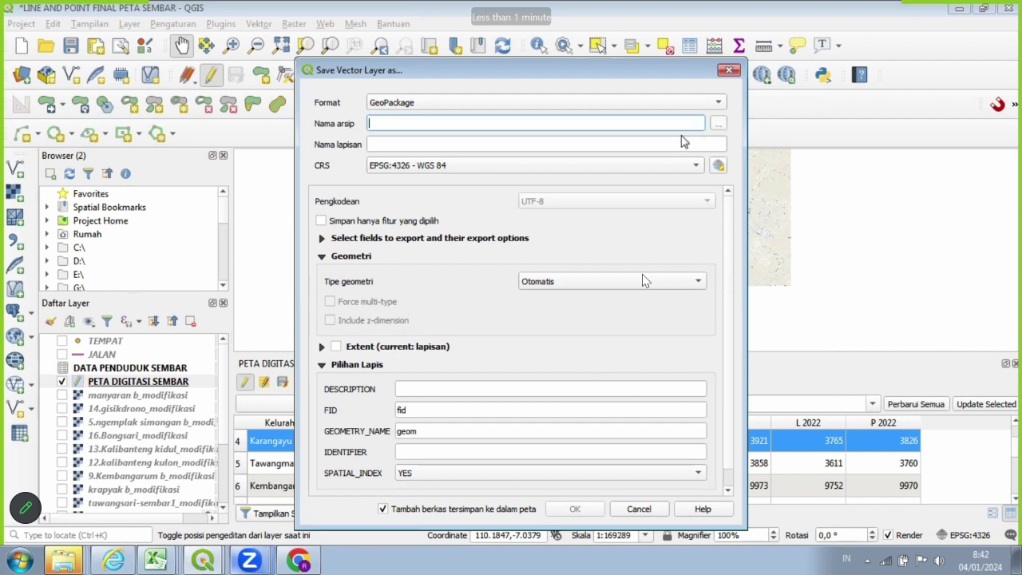
key("Tab")
key("space")
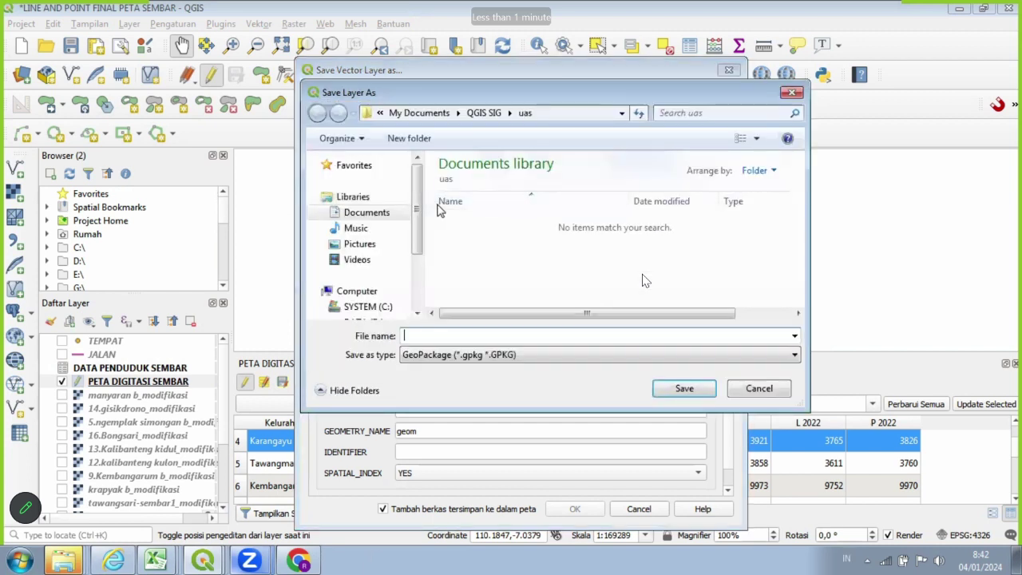
Target My Documents > QGIS SIG > uas with the file name DATA PENDUDUK SEMBAR.
left_click(323, 213)
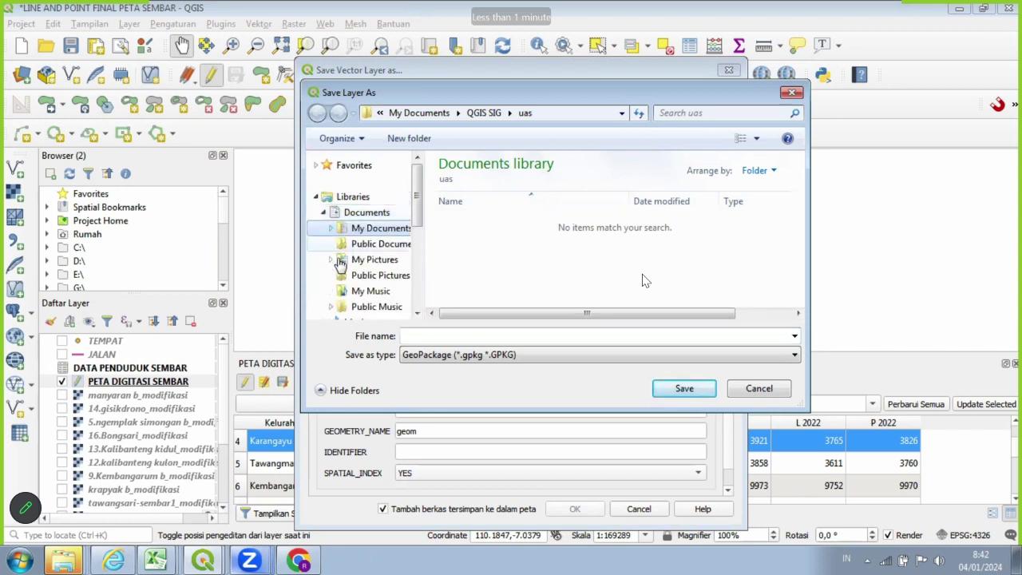
mouse_move(417, 206)
left_mouse_down()
mouse_move(420, 225)
mouse_move(419, 215)
left_mouse_up()
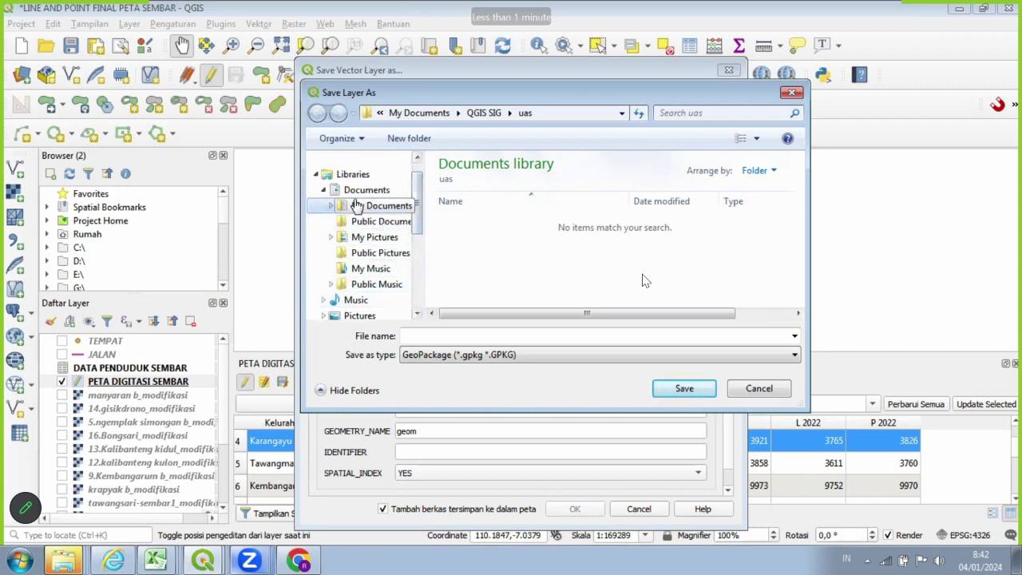
left_click(331, 207)
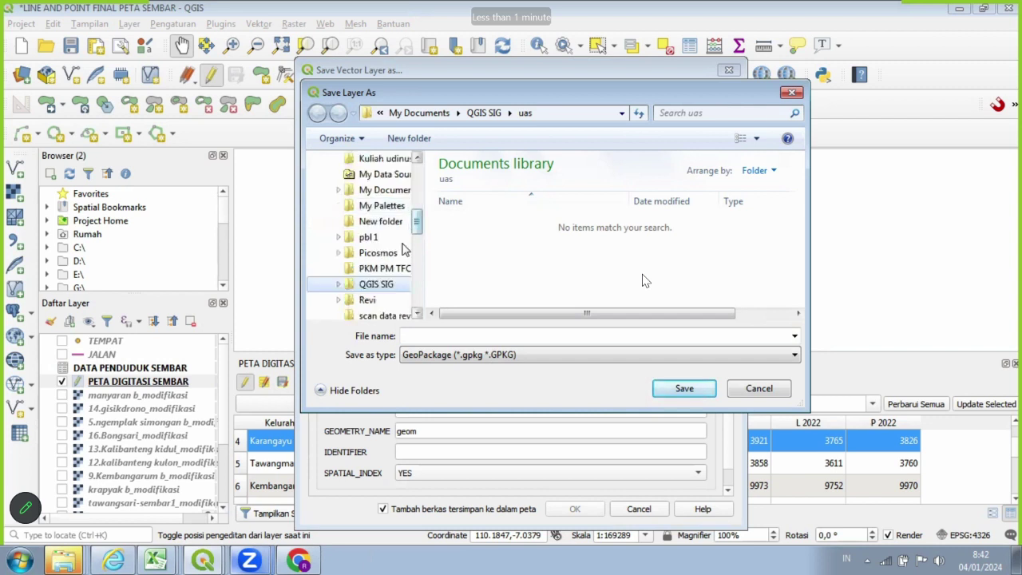
left_click(389, 289)
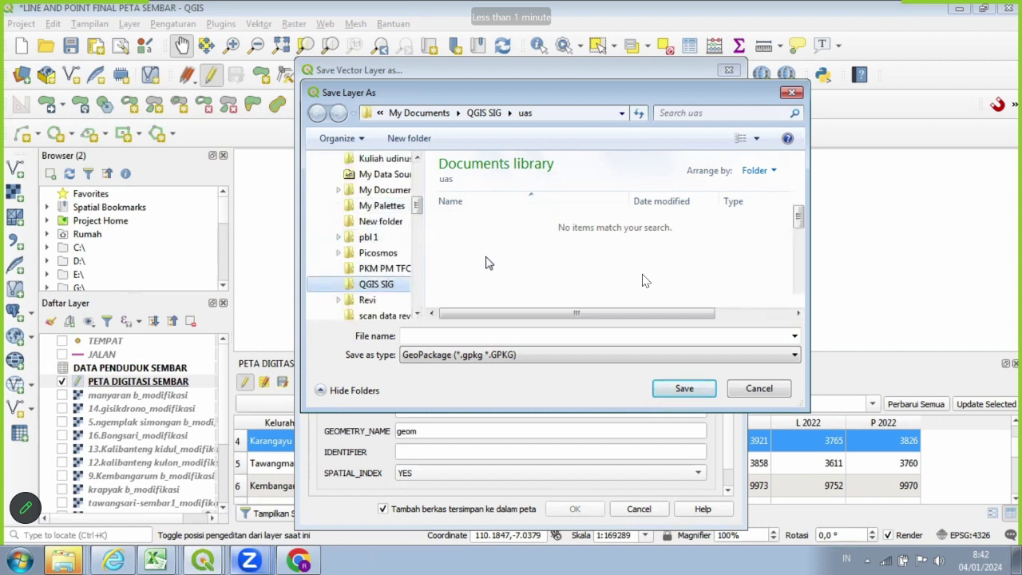
scroll(816, 295, "down", 5)
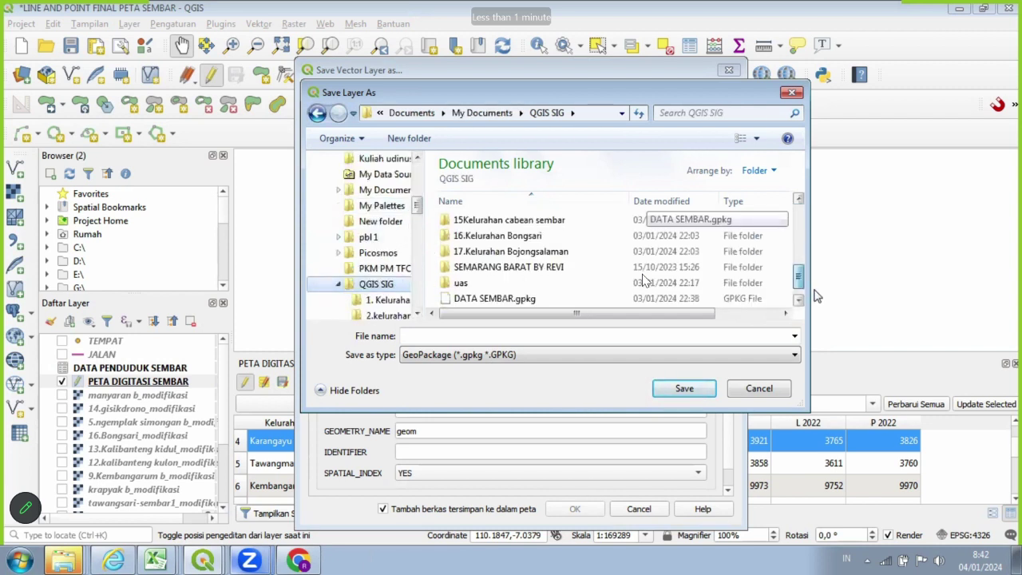
scroll(802, 265, "up", 2)
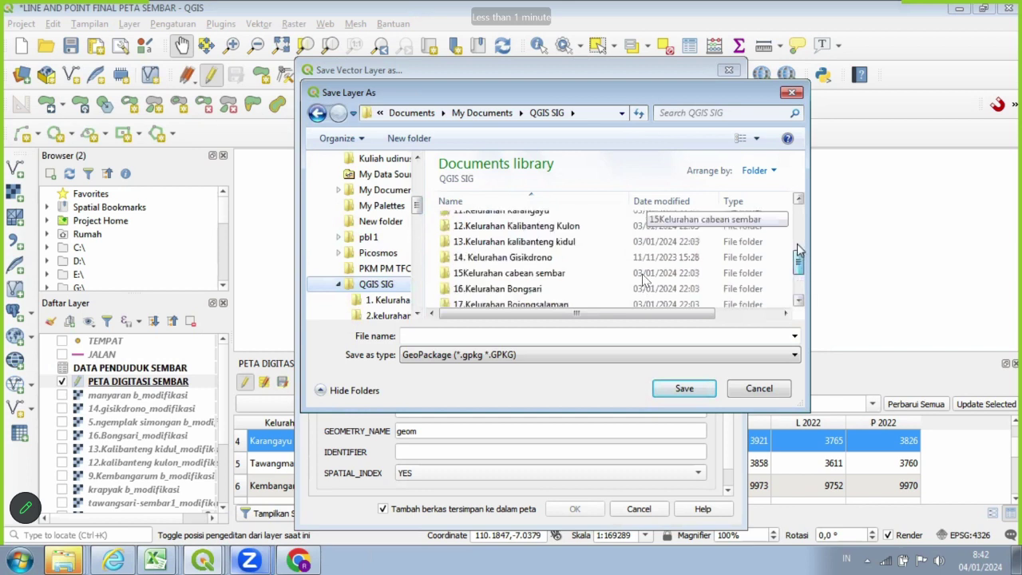
scroll(796, 236, "up", 2)
scroll(797, 238, "down", 1)
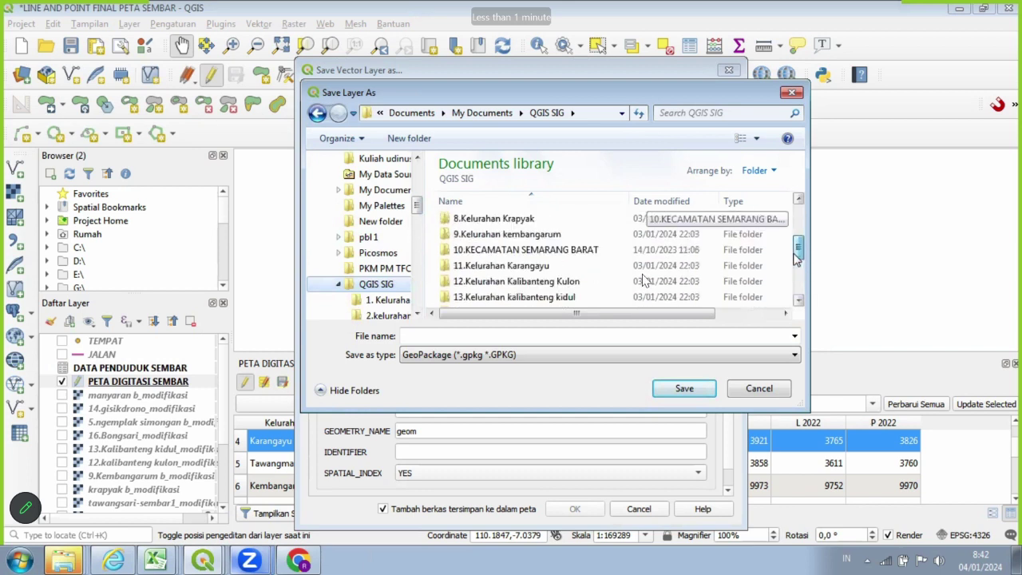
scroll(797, 276, "down", 3)
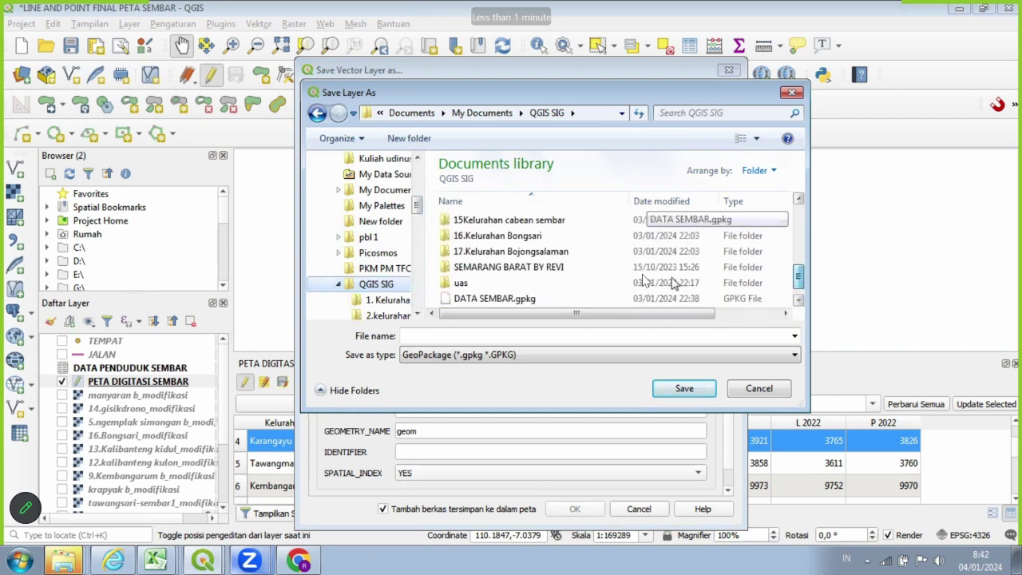
left_click(645, 283)
double_click(487, 286)
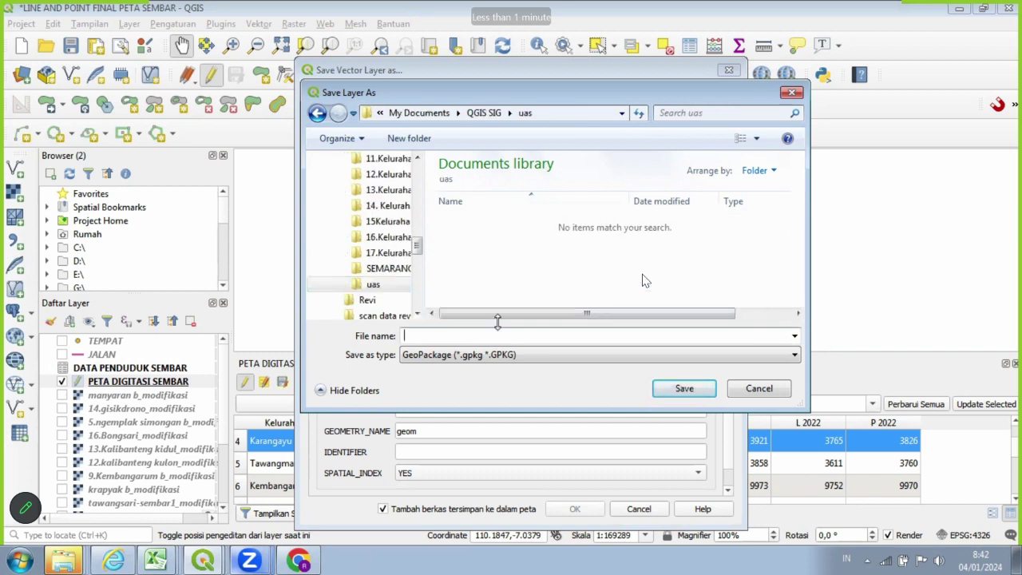
type("DATA PENDUDUK SEMB")
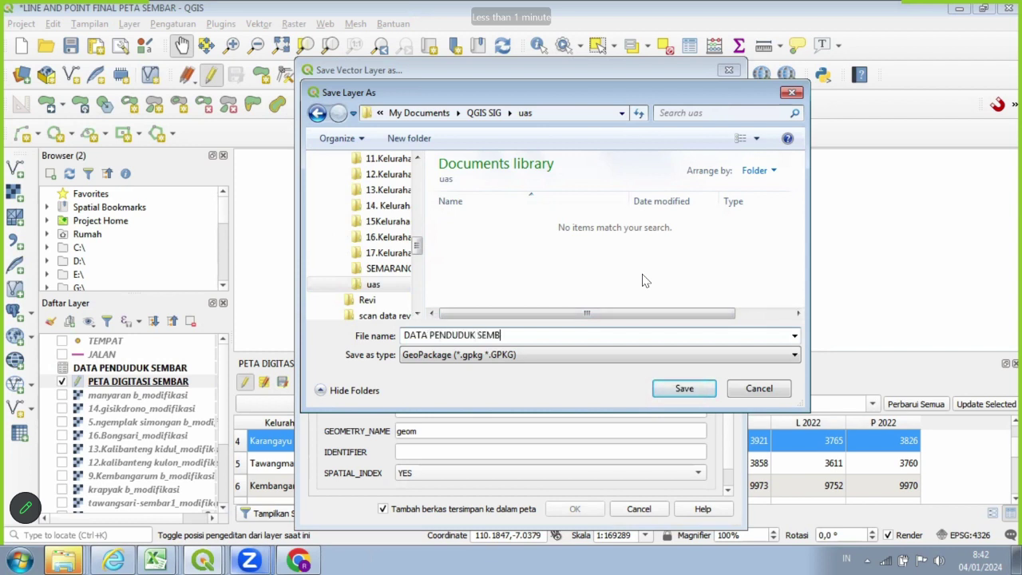
type("AR")
Save the GeoPackage and colour the polygons by Kelurahan categories with random colours.
left_click(685, 392)
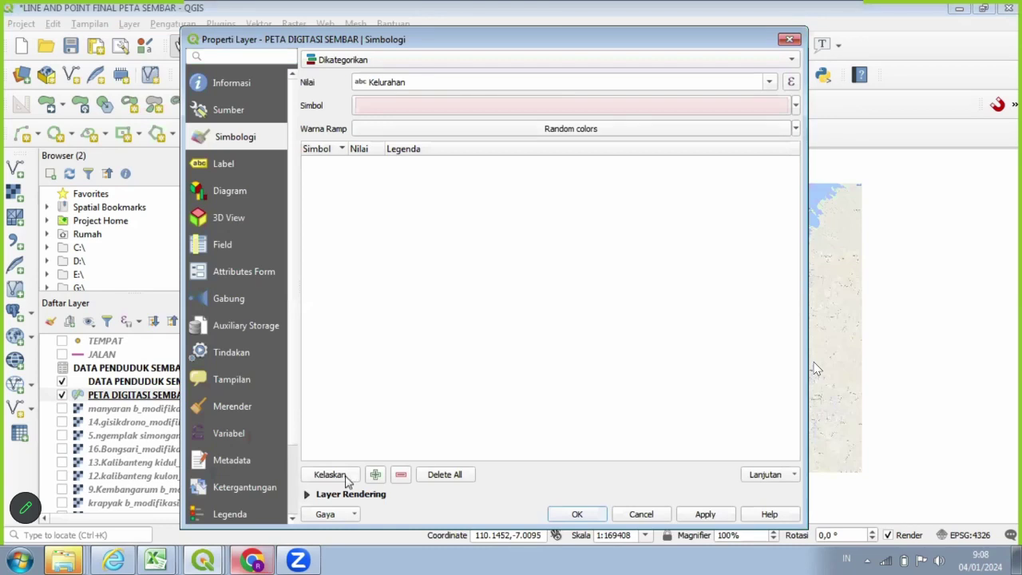
left_click(330, 475)
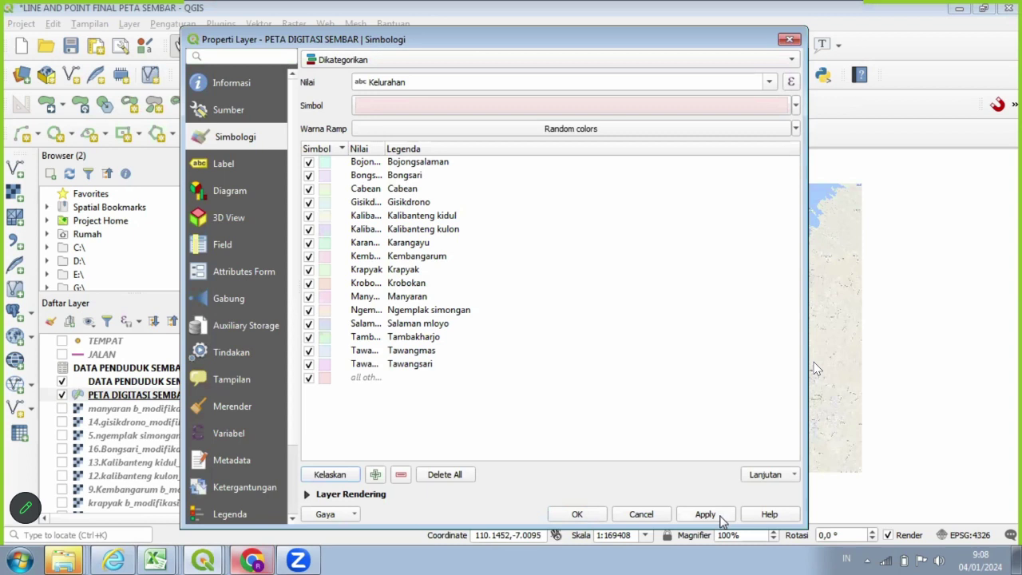
left_click(721, 517)
left_click(576, 515)
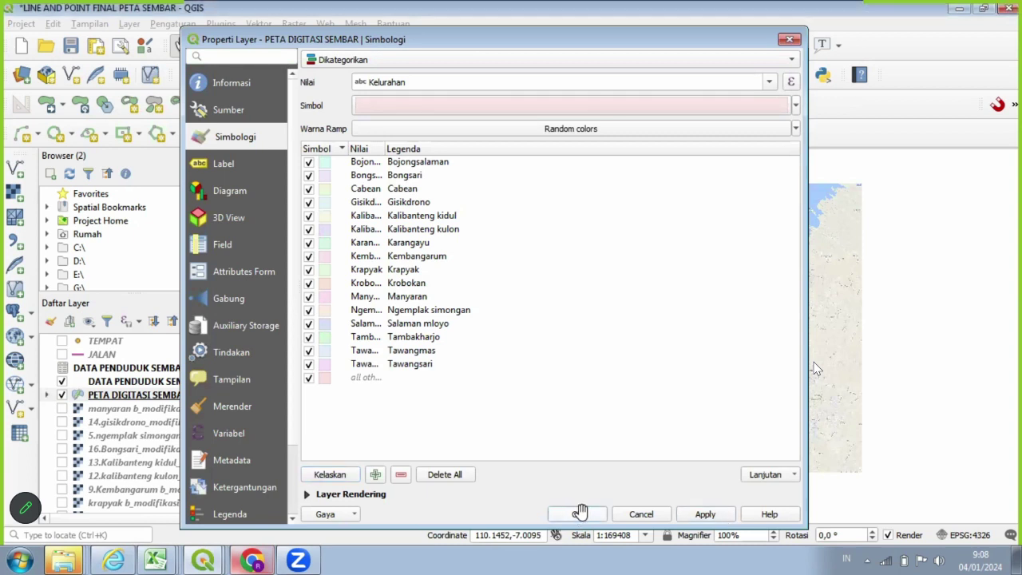
scroll(607, 432, "up", 1)
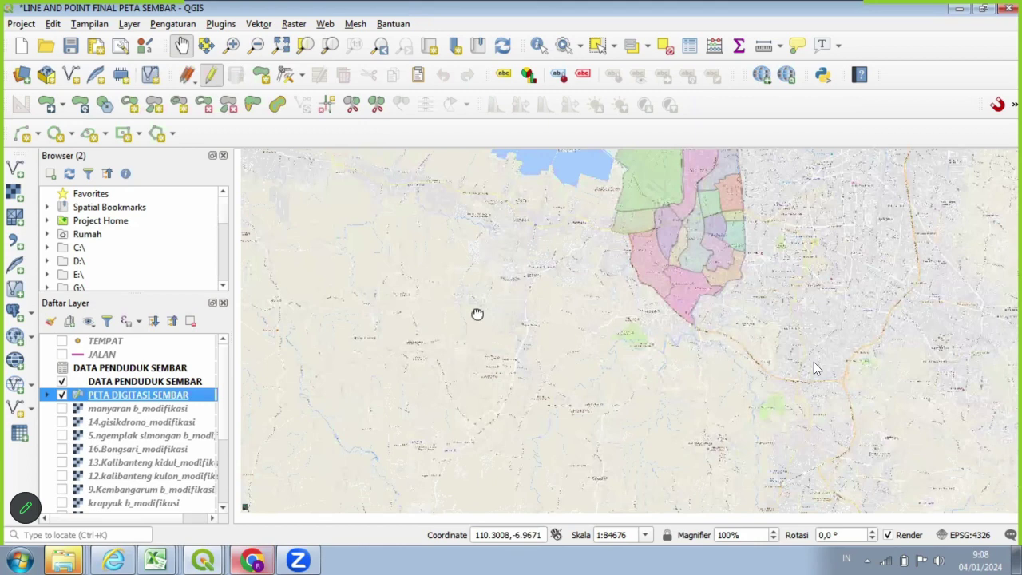
Centre the 16 coloured kelurahan polygons in the map and bring up the PETA DIGITASI SEMBAR layer's context menu.
left_click_drag(427, 322, 406, 334)
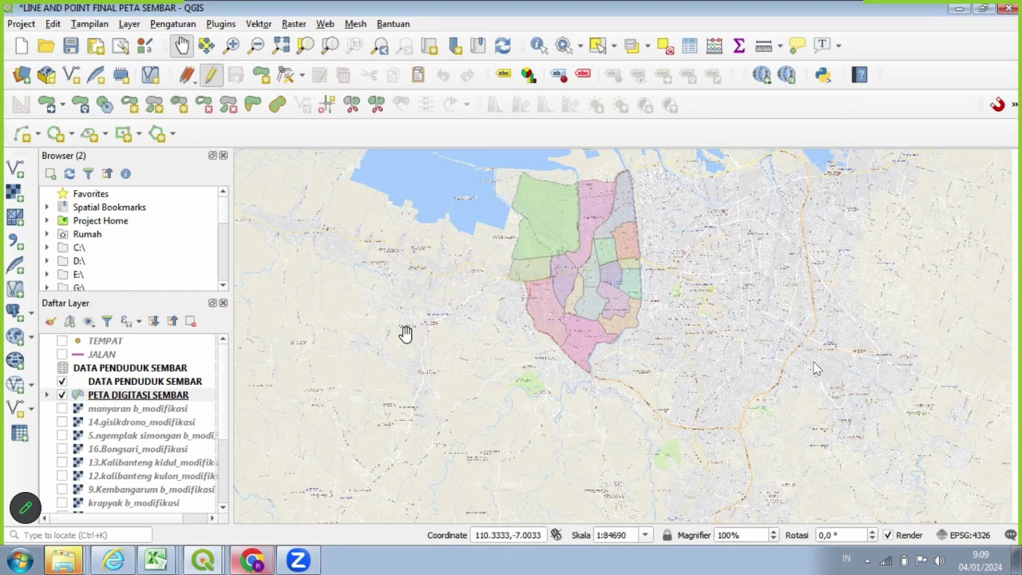
right_click(198, 397)
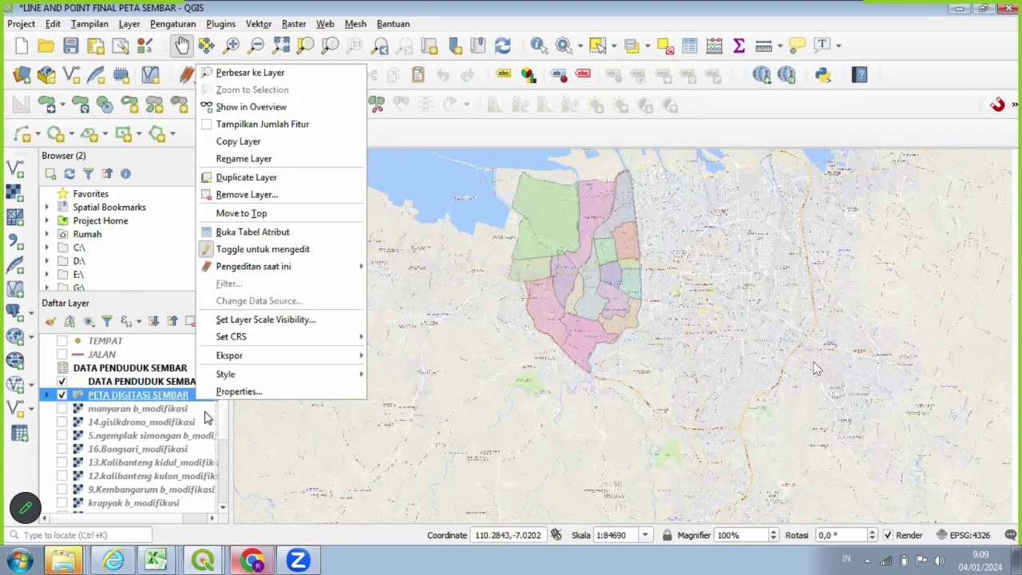
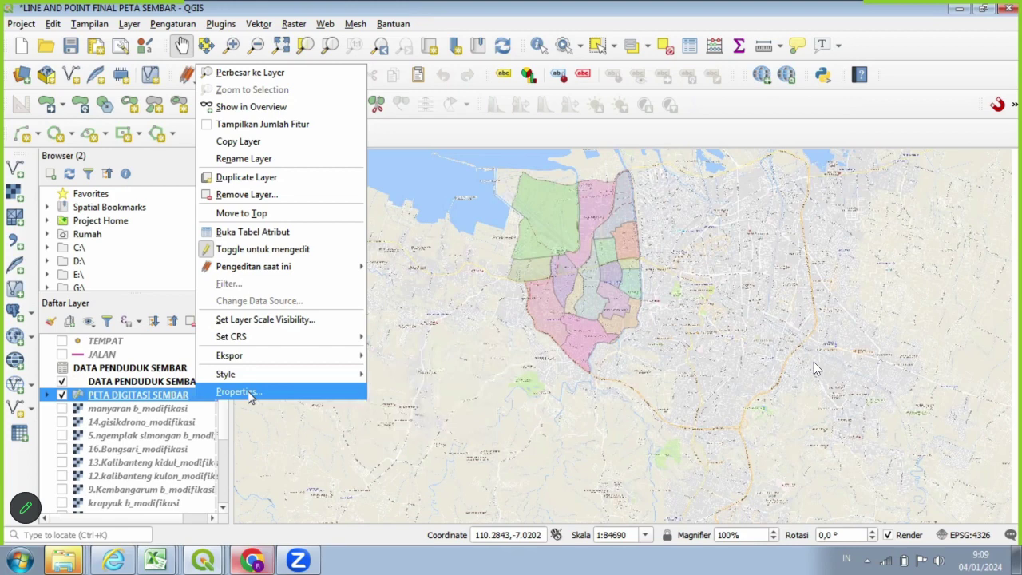
Style PETA DIGITASI SEMBAR as Graduated on P 2021 with the Blues ramp in 4 classes.
left_click(248, 393)
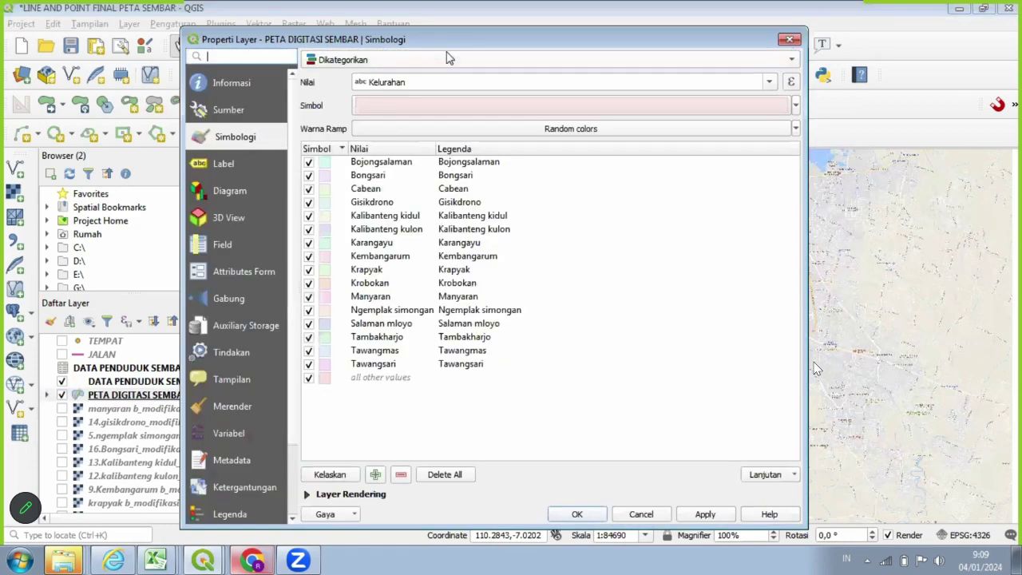
left_click(448, 59)
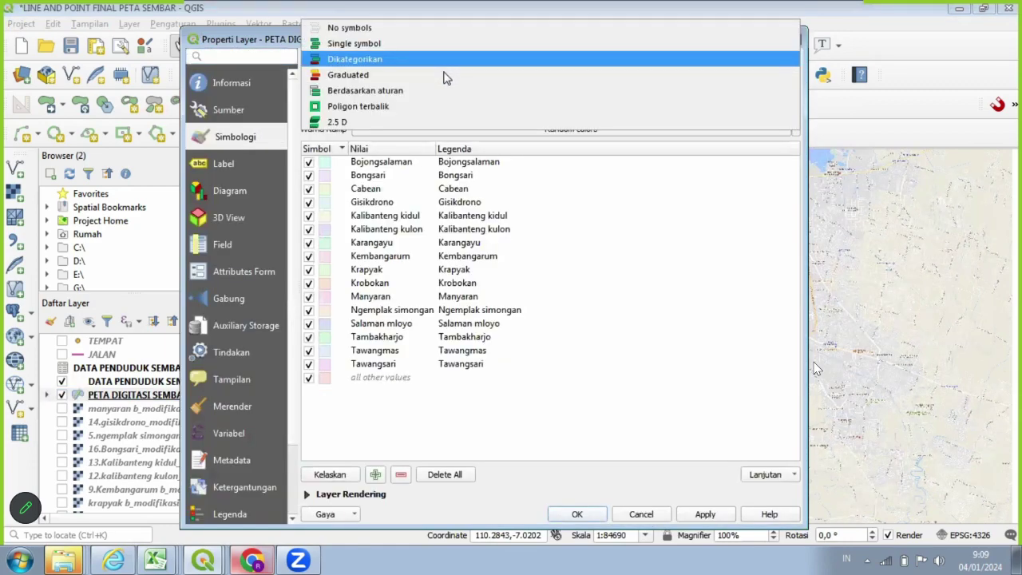
key("Escape")
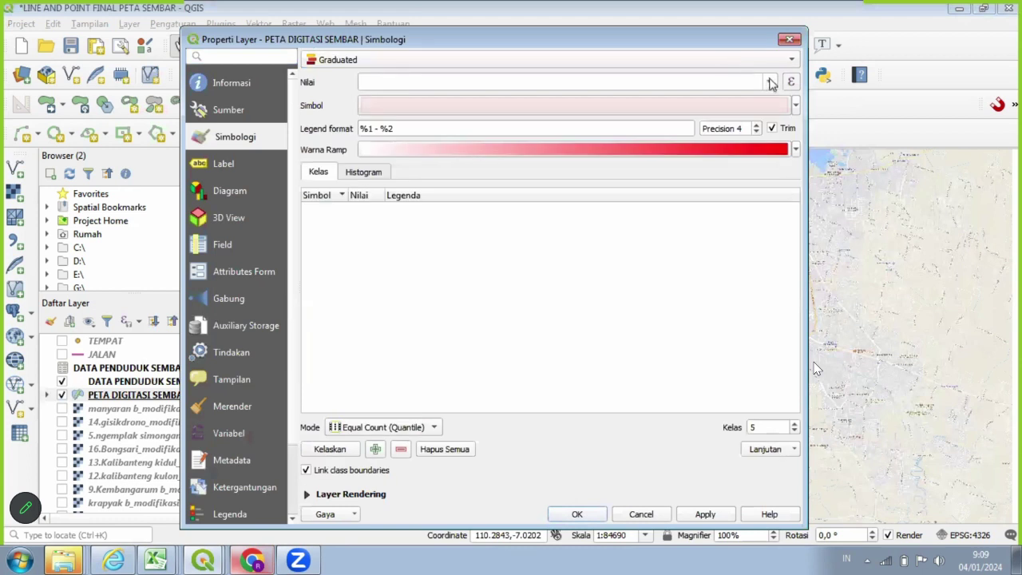
left_click(771, 82)
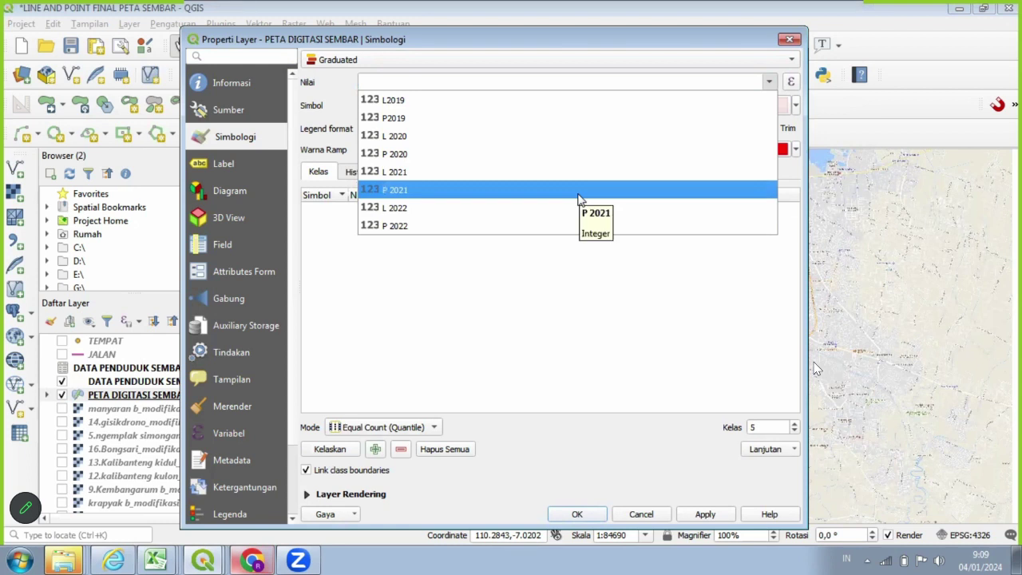
left_click(579, 199)
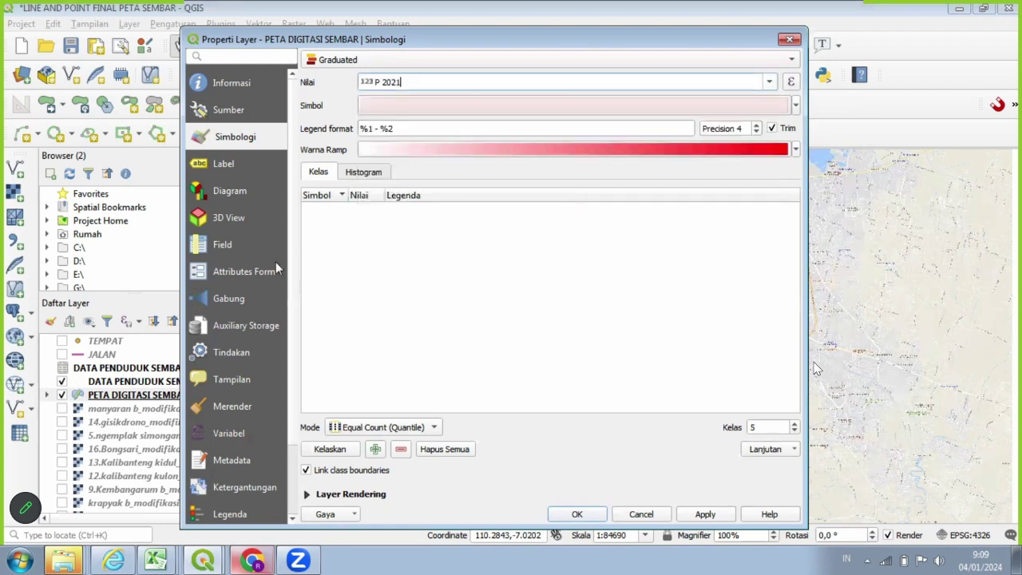
left_click(795, 149)
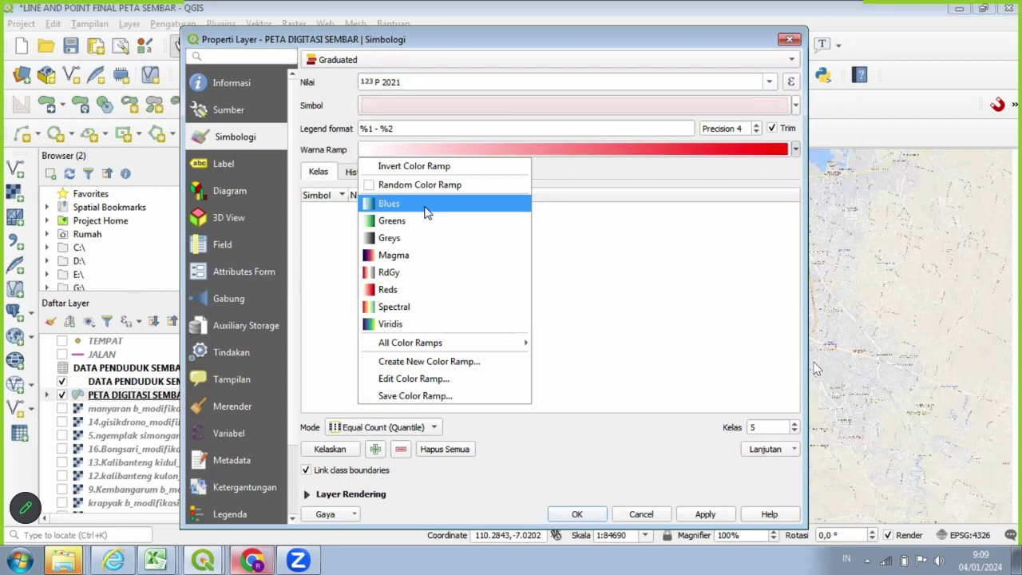
left_click(425, 206)
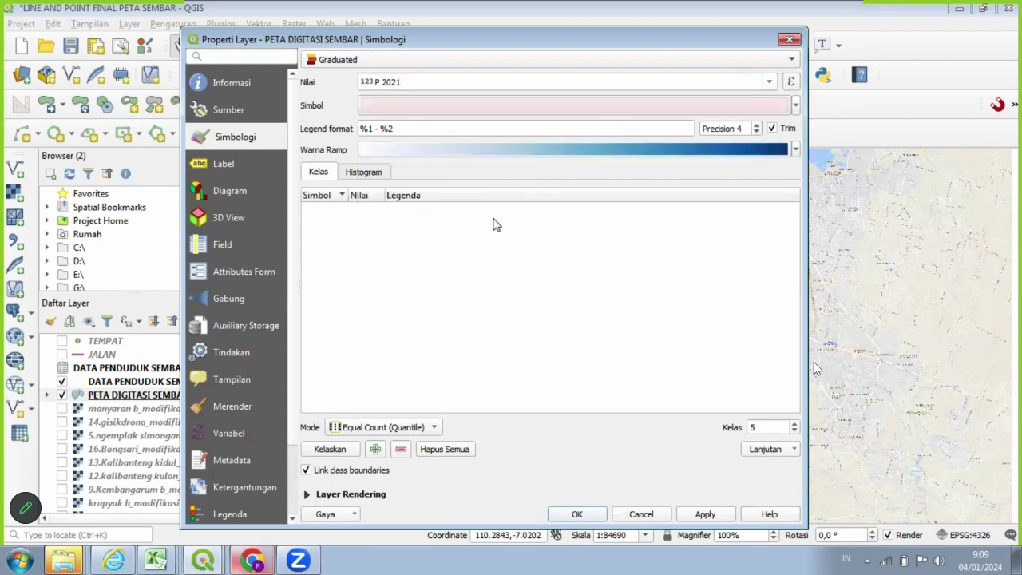
left_click(795, 431)
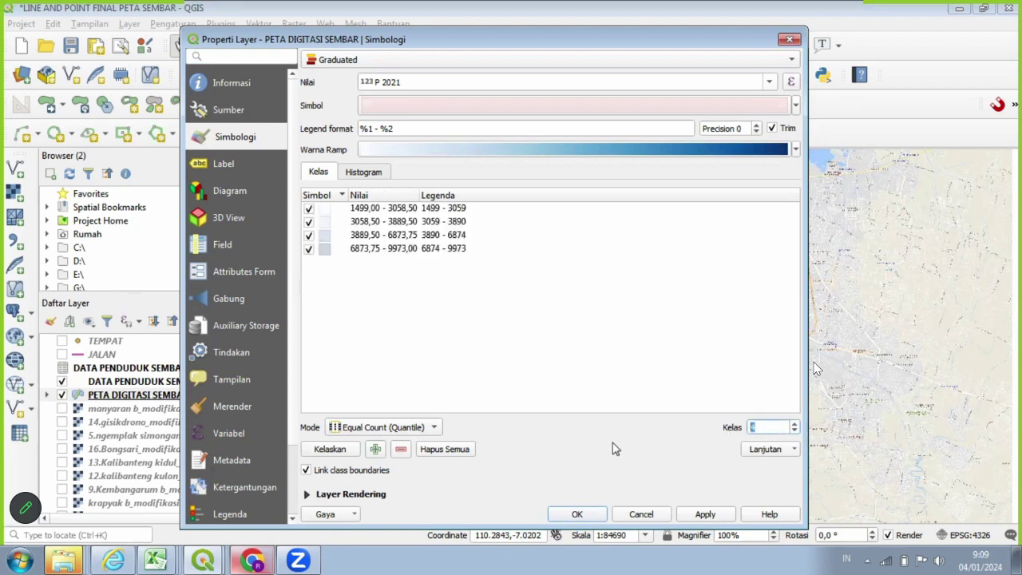
left_click(345, 449)
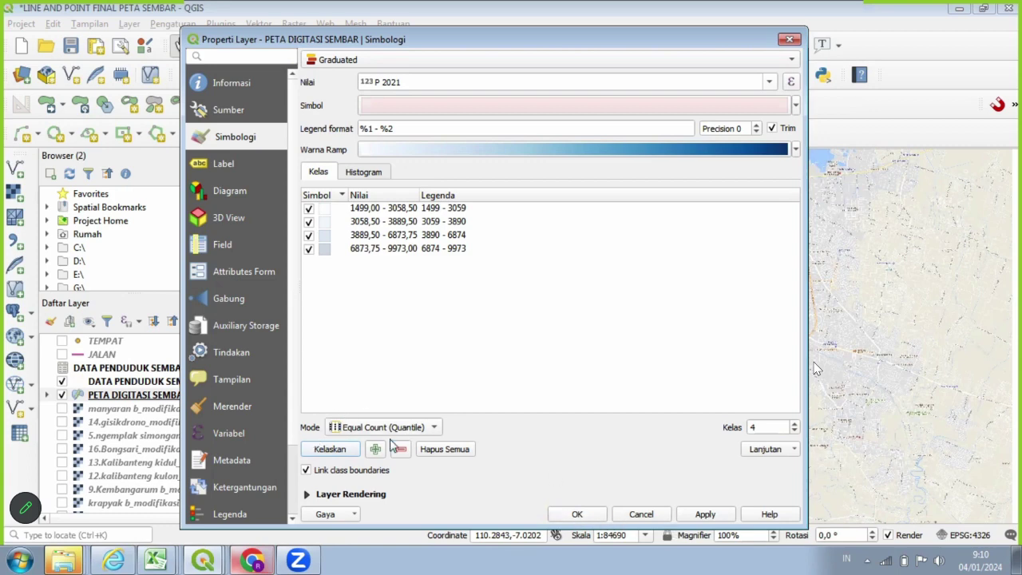
left_click(703, 514)
left_click(576, 514)
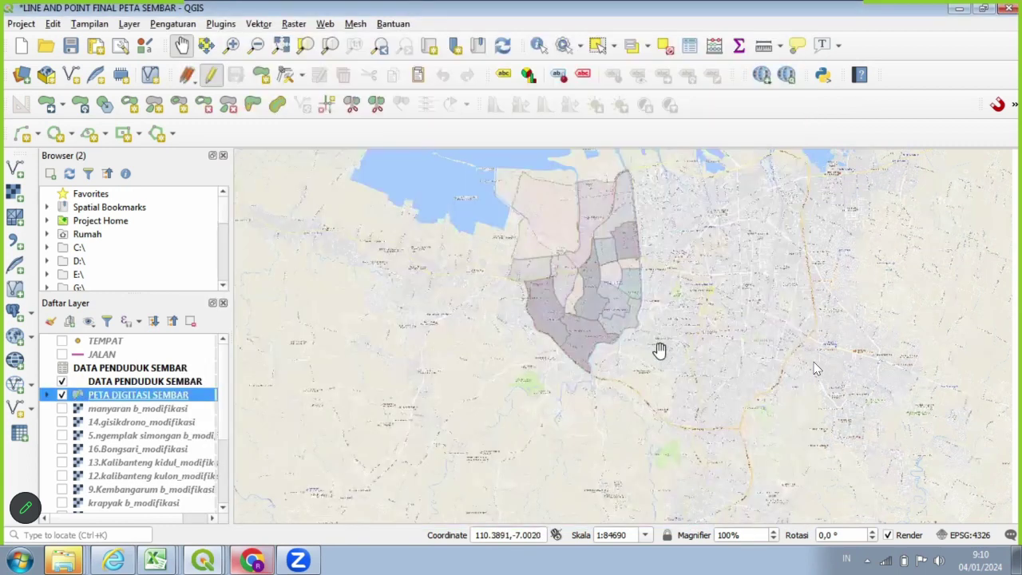
scroll(650, 353, "up", 1)
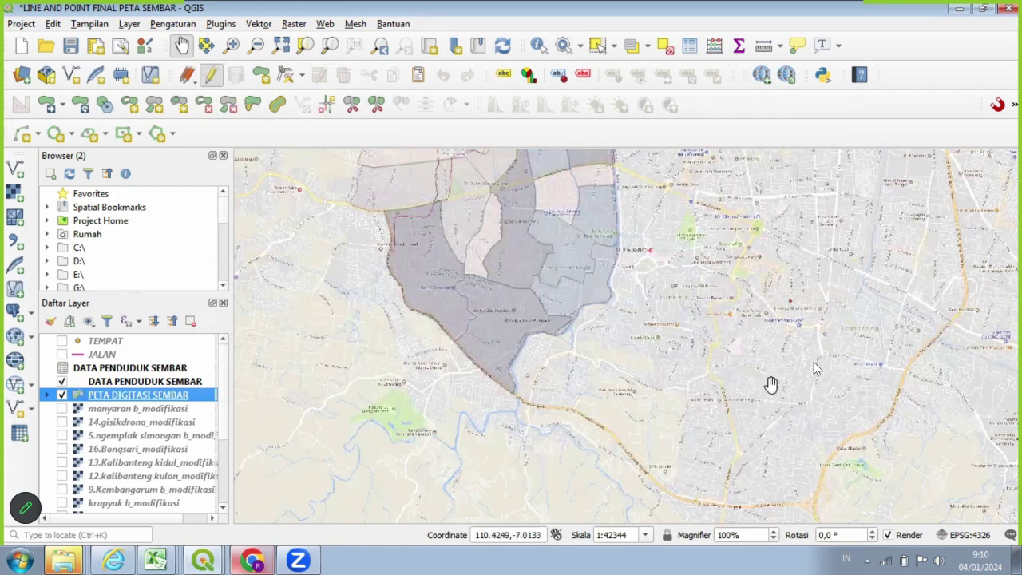
scroll(770, 385, "down", 1)
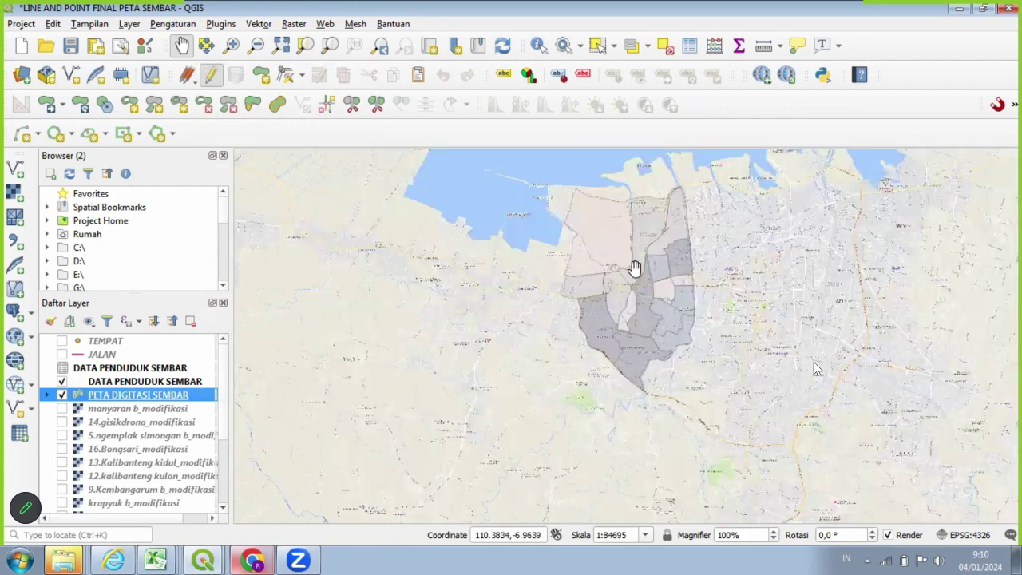
right_click(170, 389)
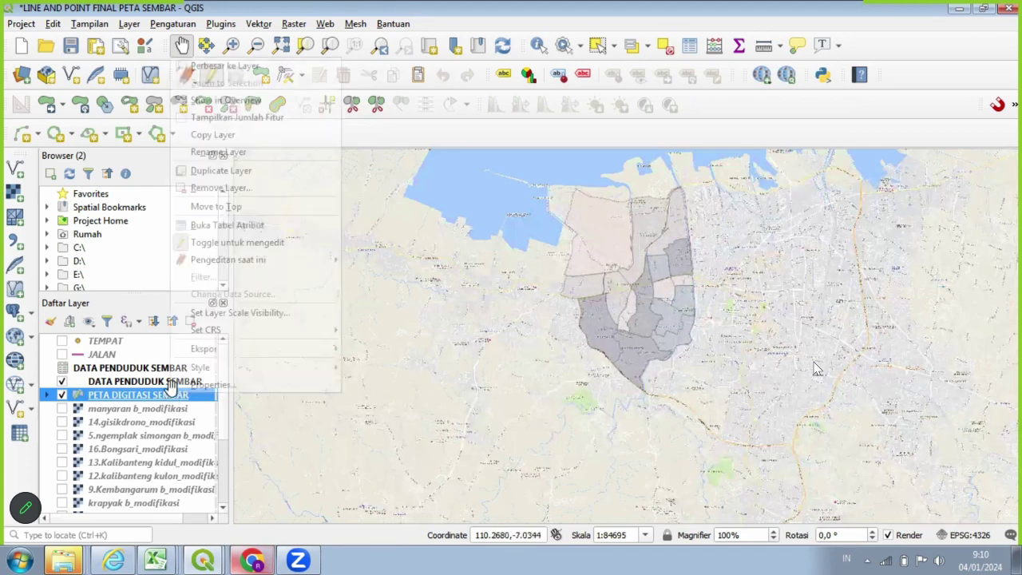
left_click(254, 383)
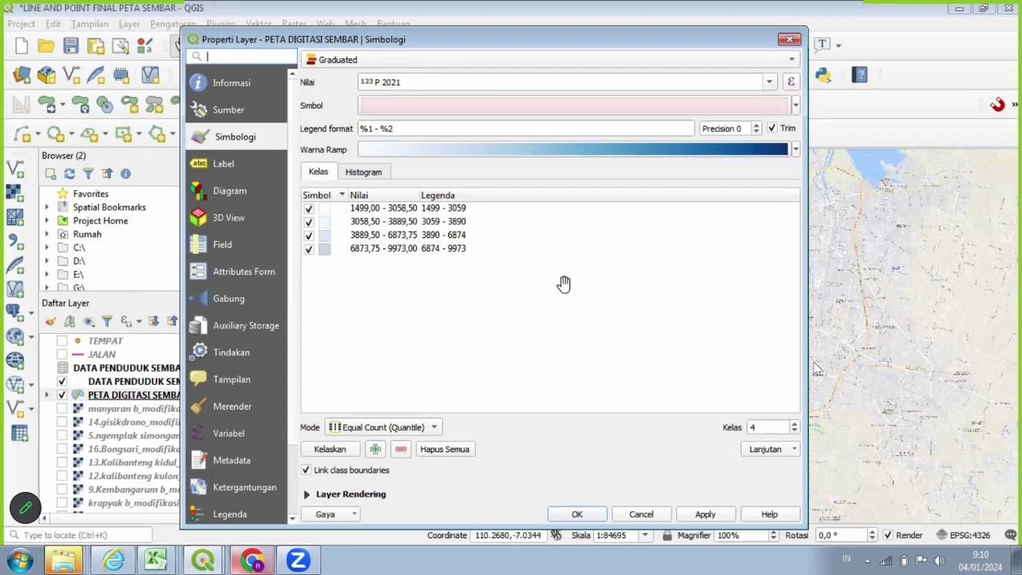
left_click(432, 447)
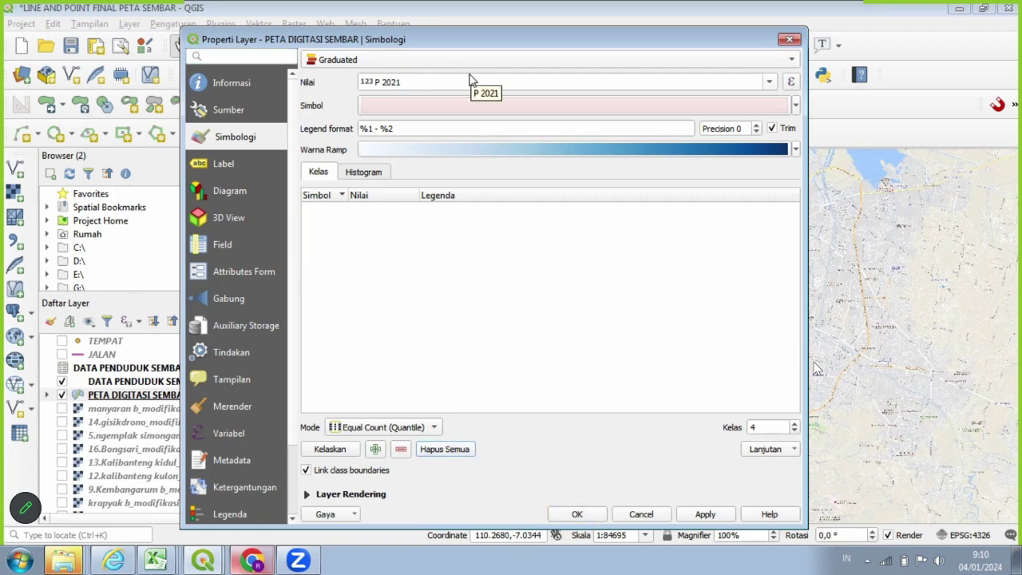
left_click(789, 39)
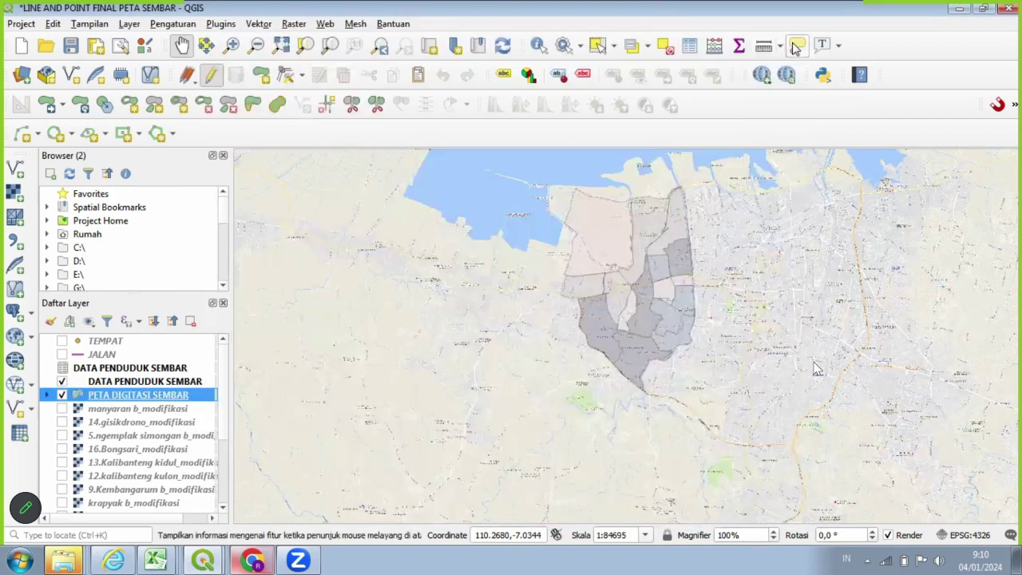
Open the PETA DIGITASI SEMBAR attribute table and bring up the Field Calculator.
right_click(193, 397)
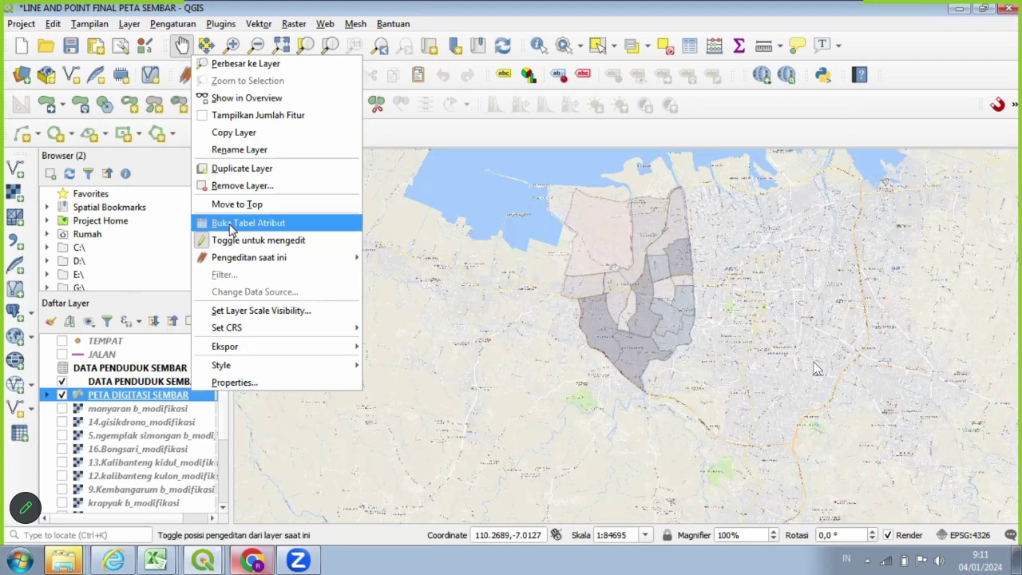
left_click(232, 226)
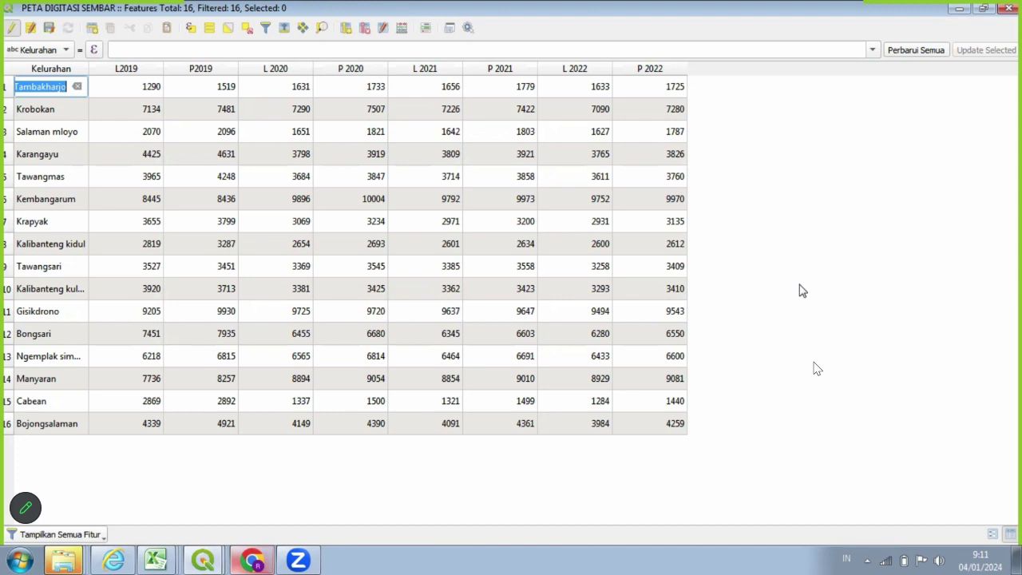
left_click(403, 28)
Add field JP 2022 calculated as "L 2022" + "P 2022" for every kelurahan.
left_click(402, 31)
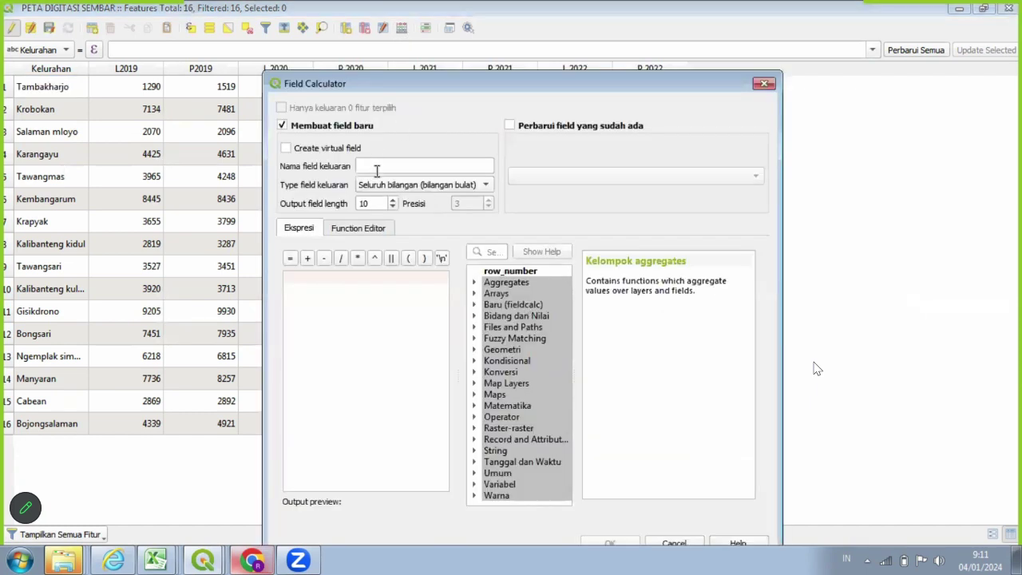
left_click(377, 170)
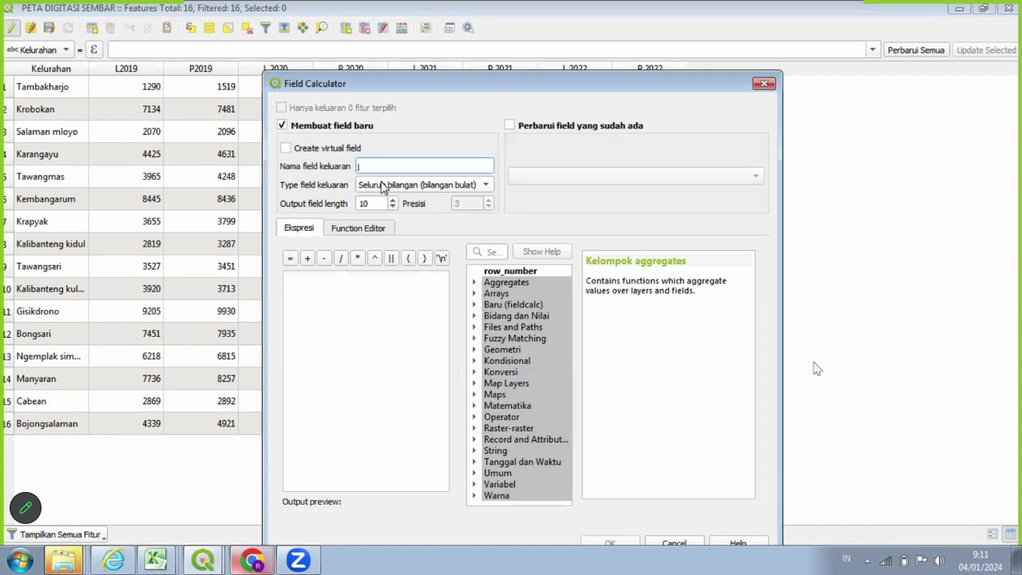
type("JP 2022")
left_click(477, 315)
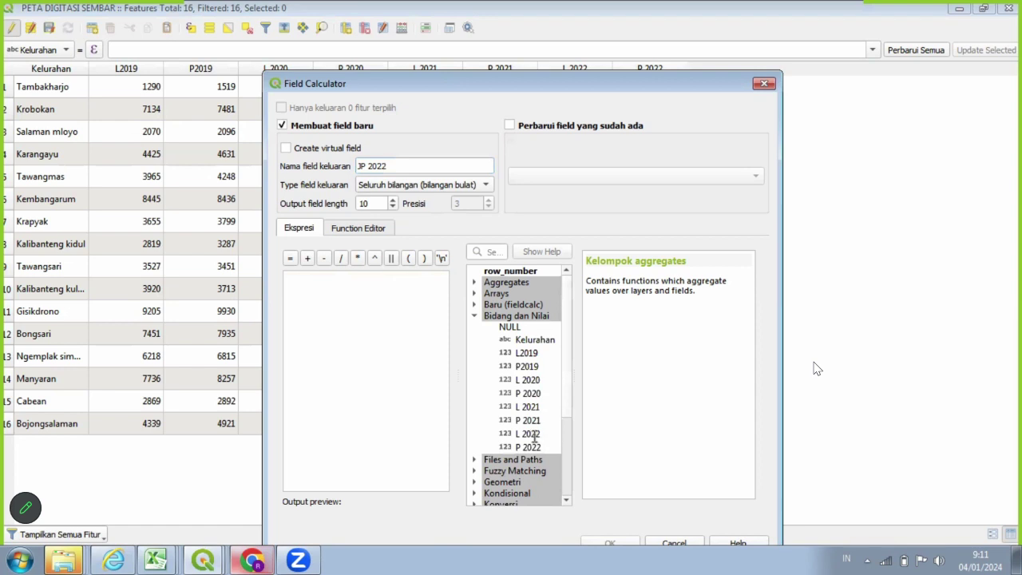
left_click(534, 434)
double_click(534, 434)
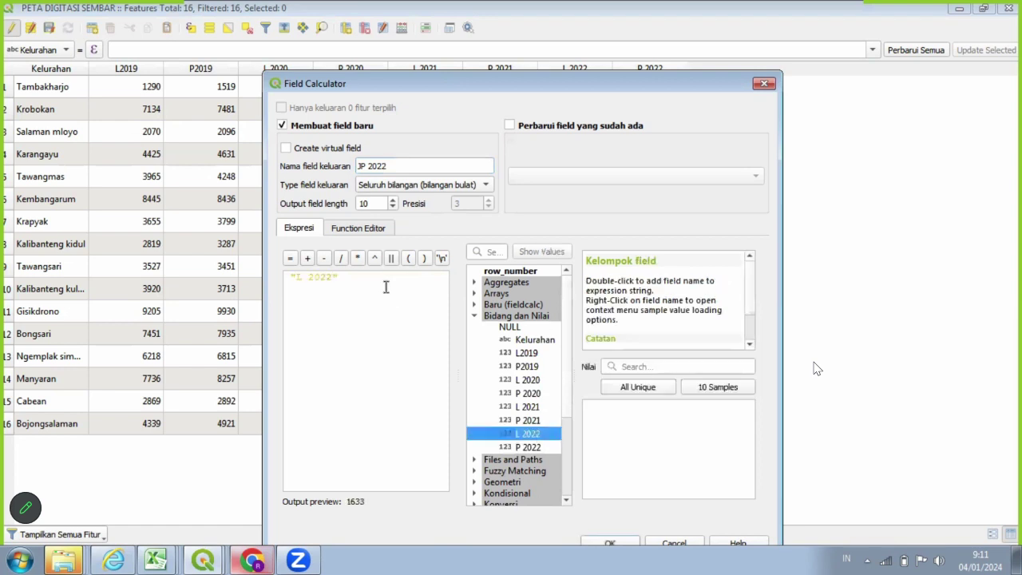
left_click(386, 287)
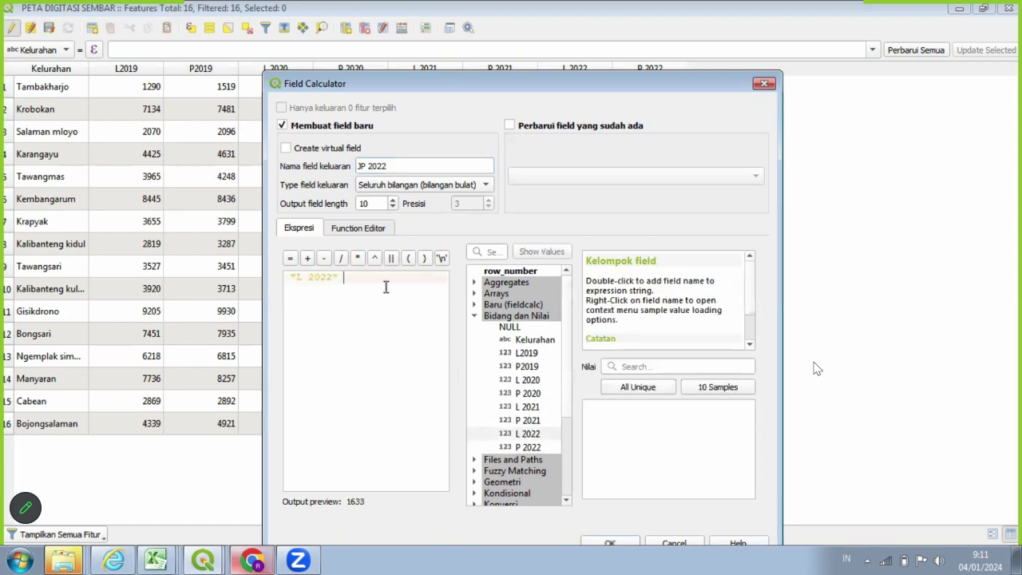
left_click(310, 262)
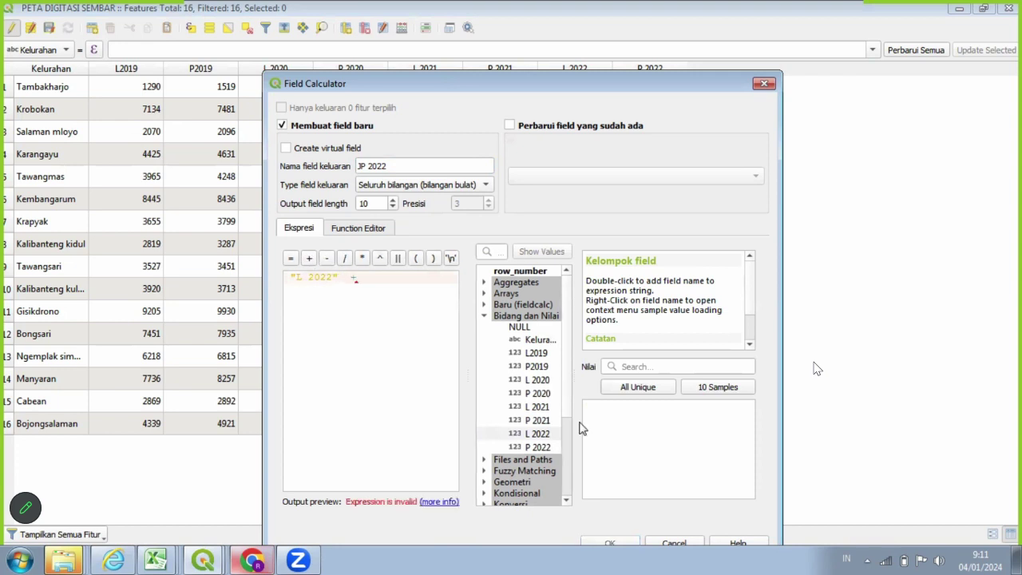
double_click(537, 446)
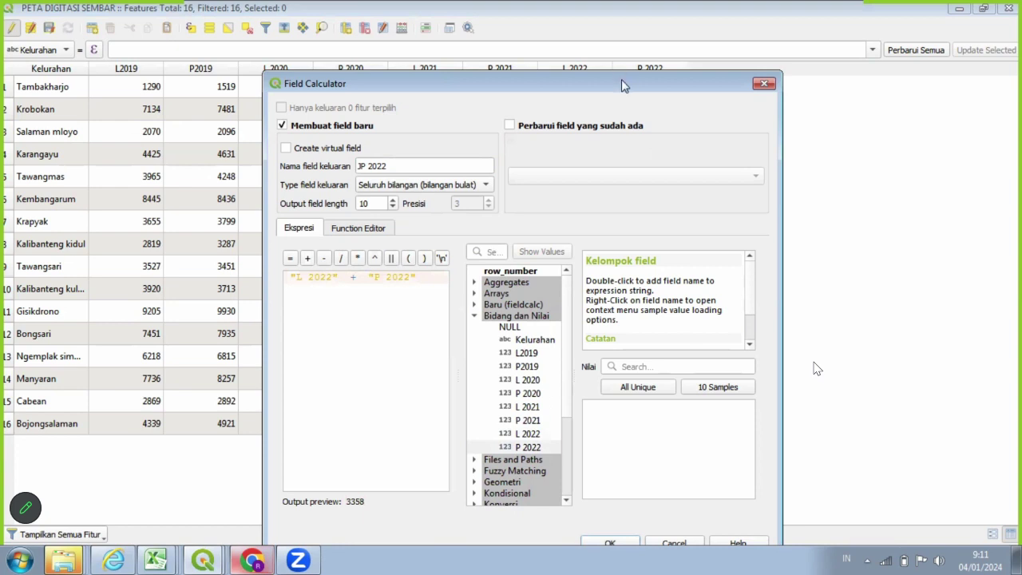
left_click_drag(621, 79, 618, 48)
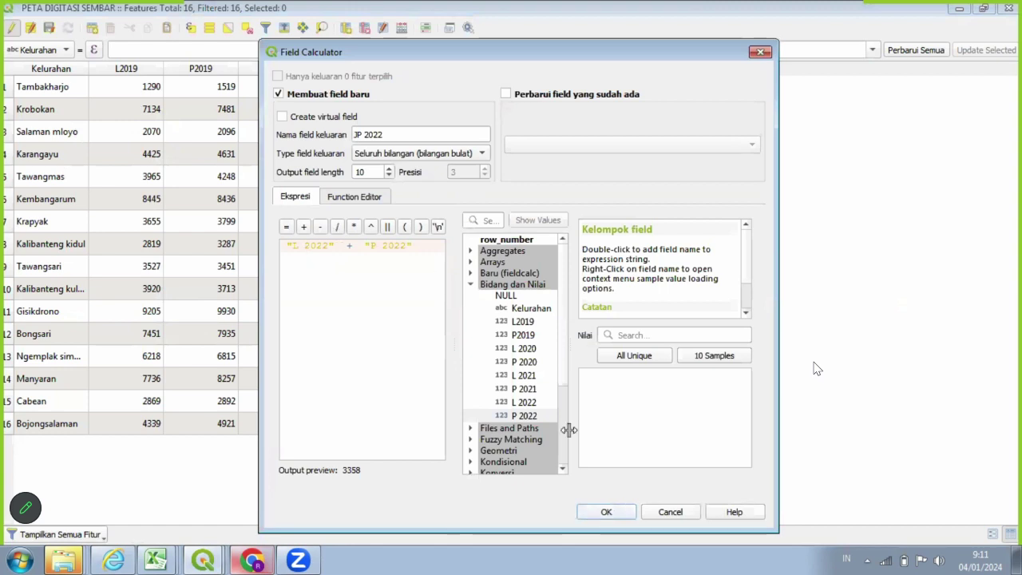
left_click(602, 511)
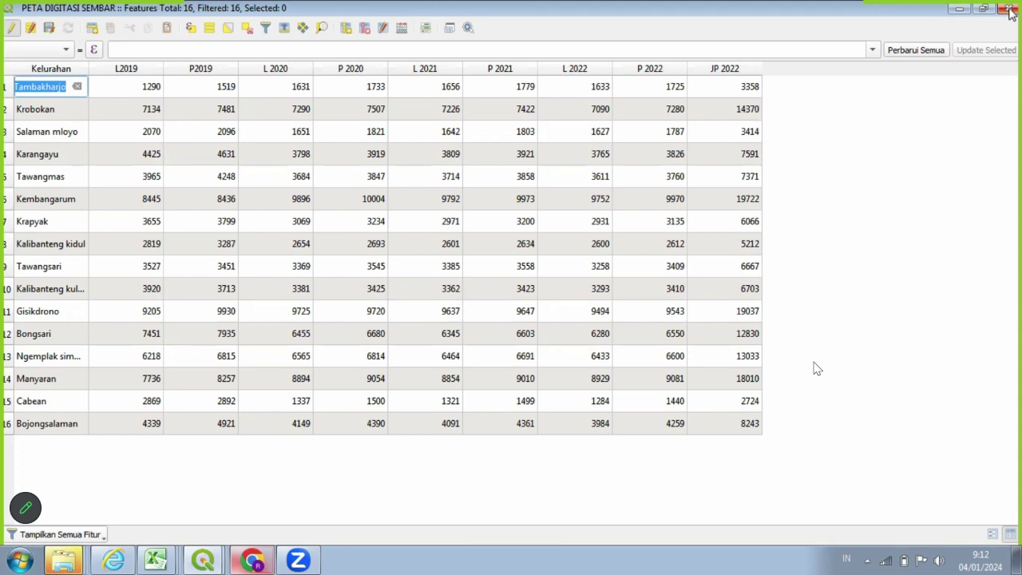
Save the JP 2022 edits to PETA DIGITASI SEMBAR and close the attribute table.
left_click(1008, 9)
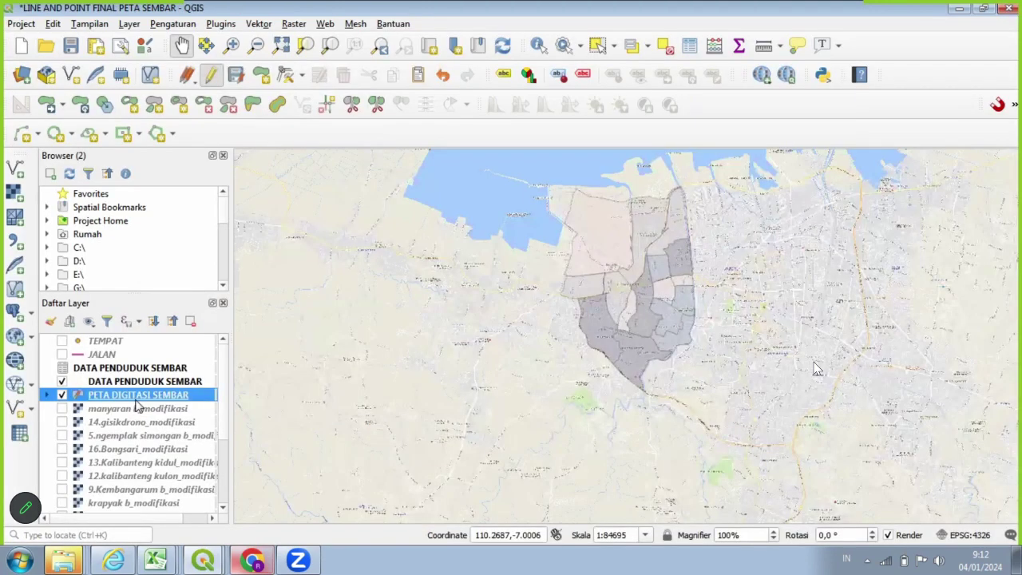
right_click(135, 399)
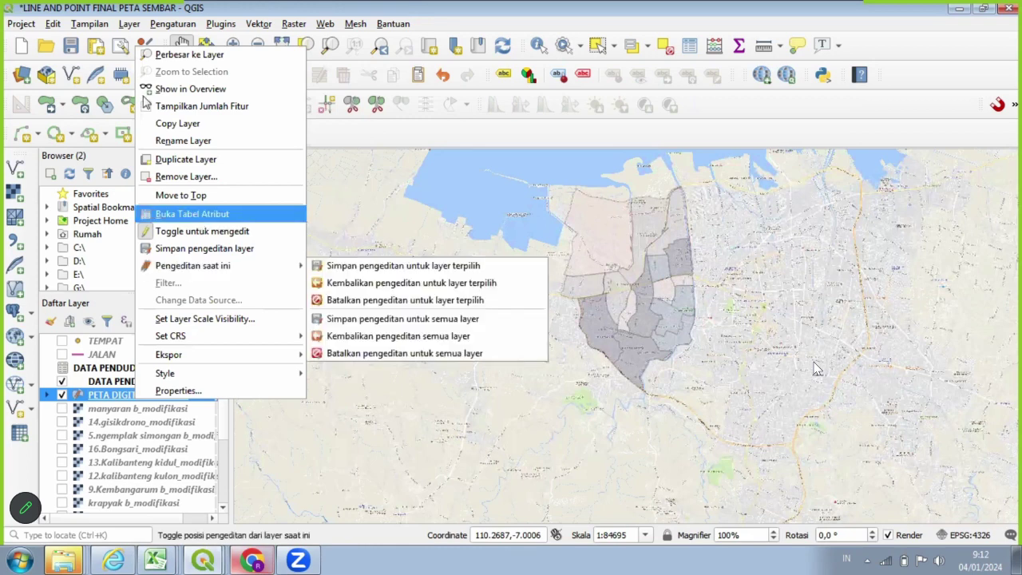
left_click(200, 216)
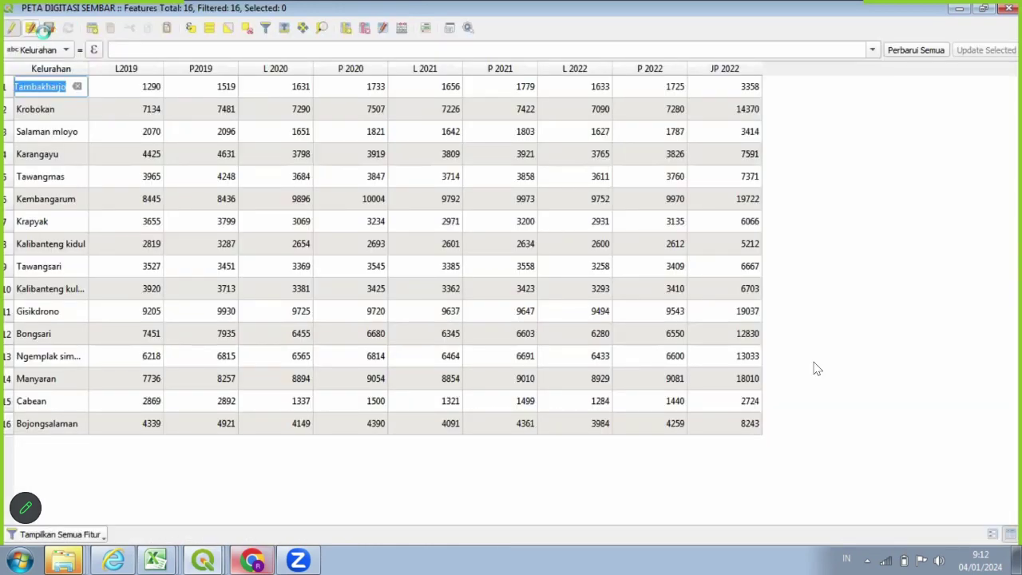
left_click(46, 33)
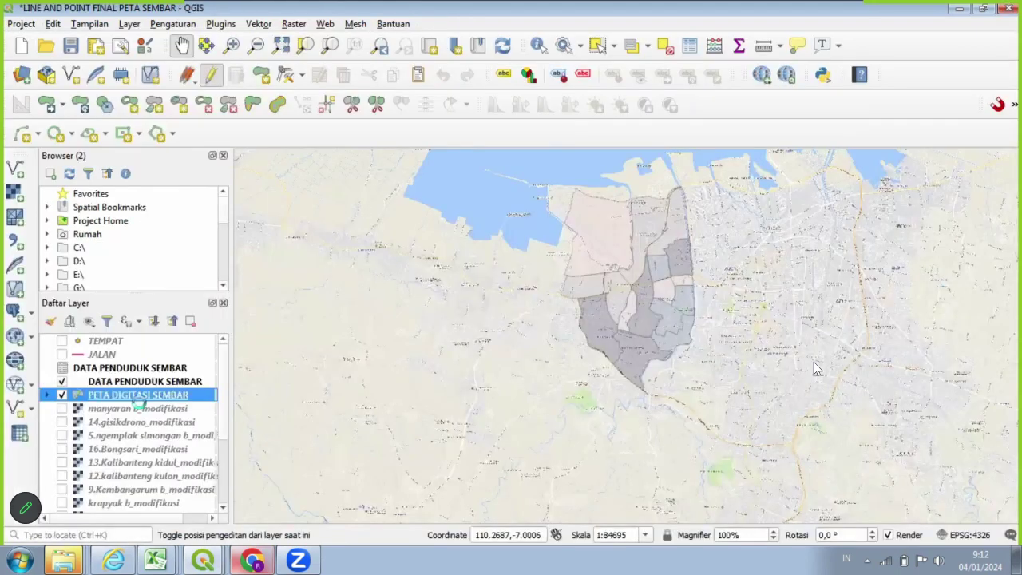
right_click(138, 394)
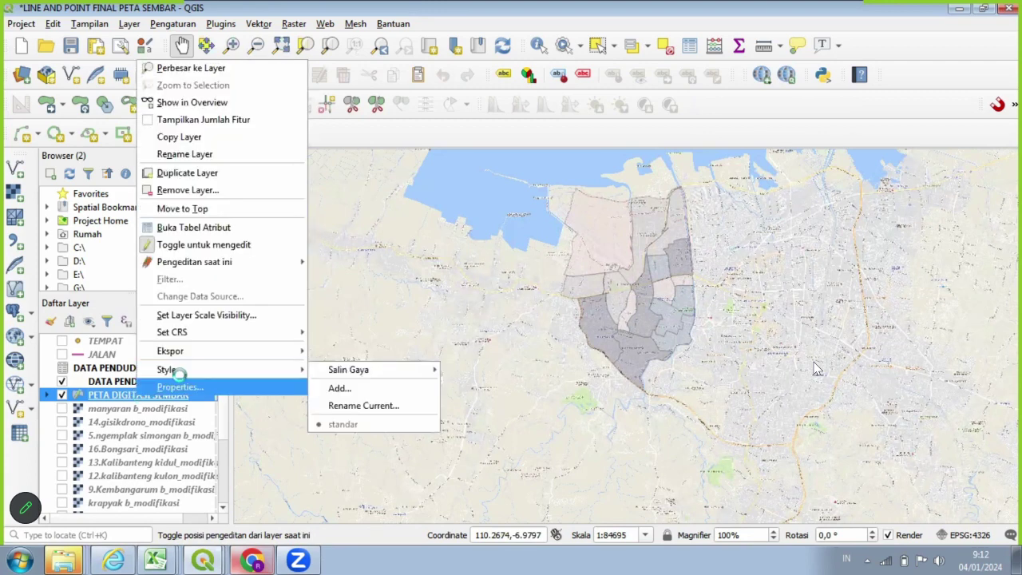
Keep the Graduated renderer and set JP 2022 as the classification value.
left_click(206, 383)
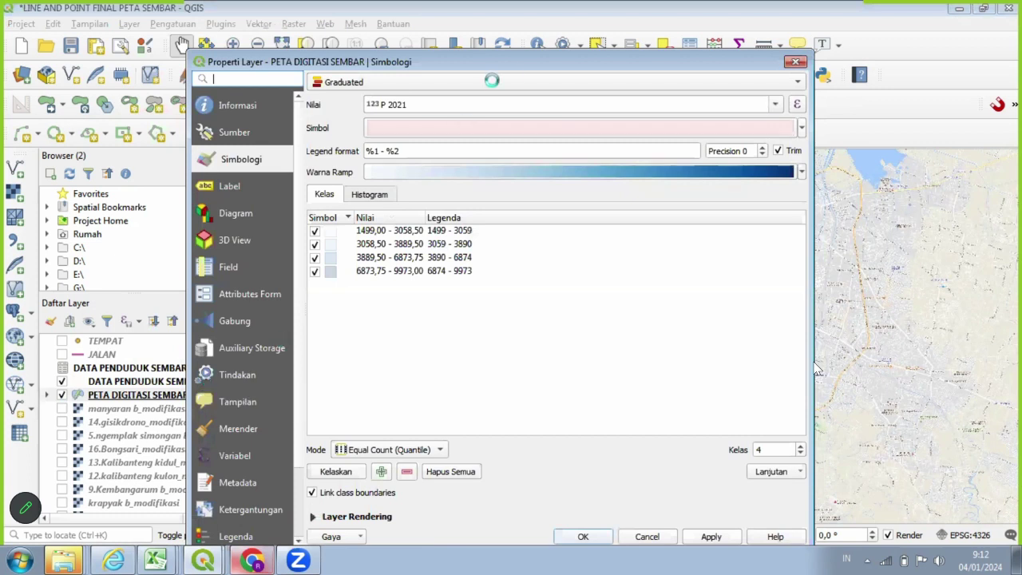
left_click(519, 79)
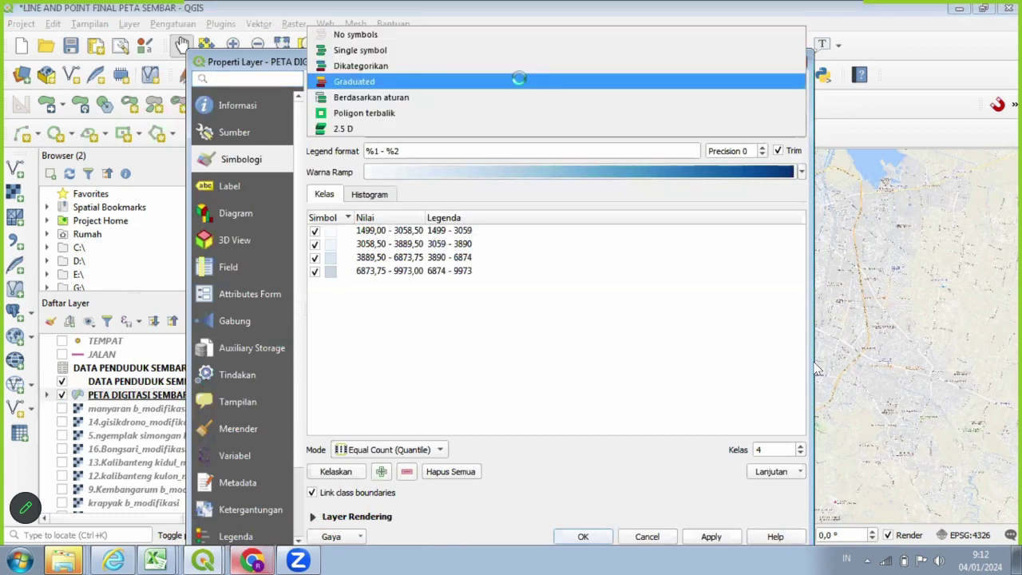
key("Up")
left_click(558, 83)
left_click(775, 104)
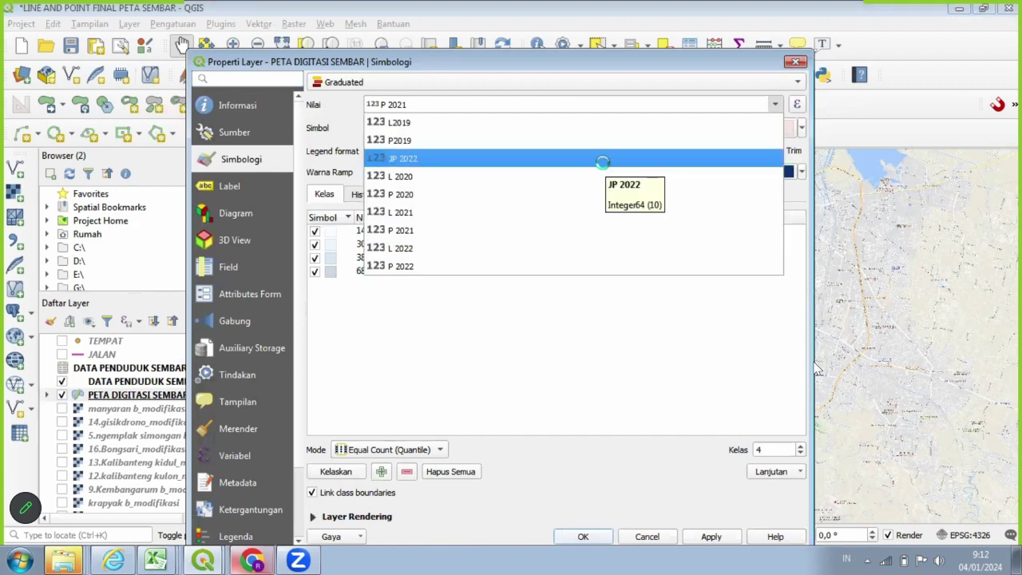
left_click(602, 160)
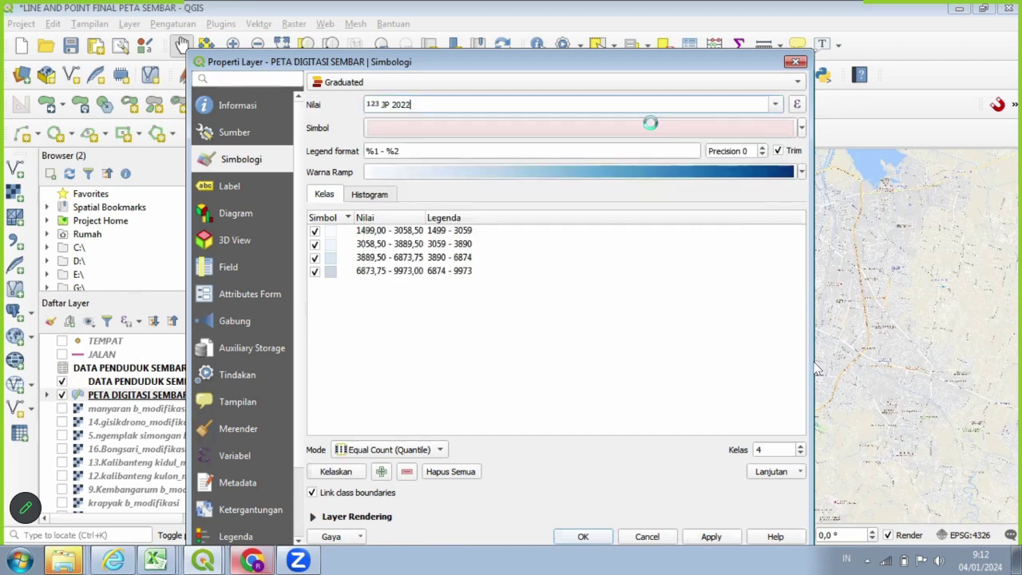
Use the Random colors ramp with 8 classes, classify, and apply.
left_click(800, 172)
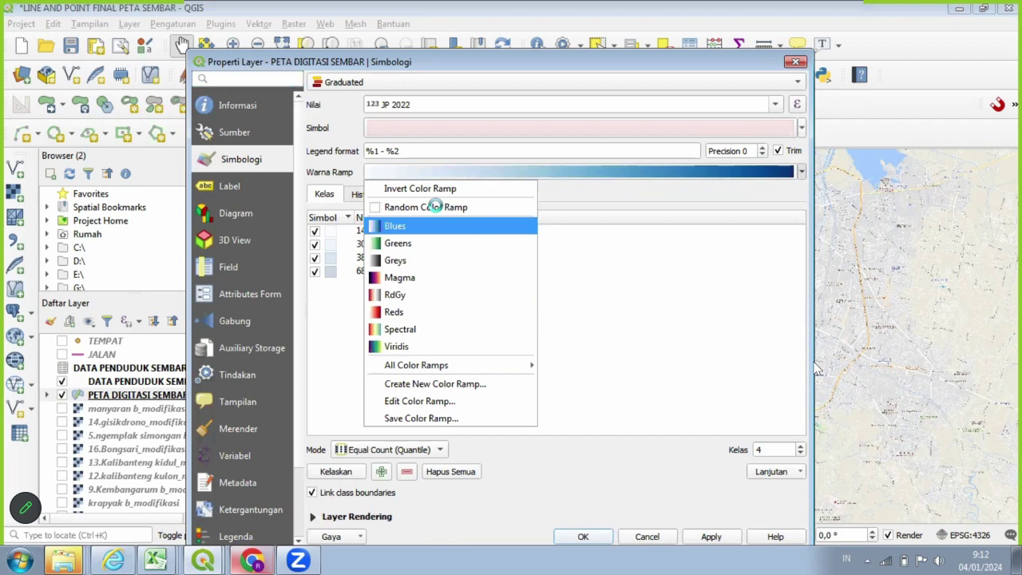
mouse_move(464, 365)
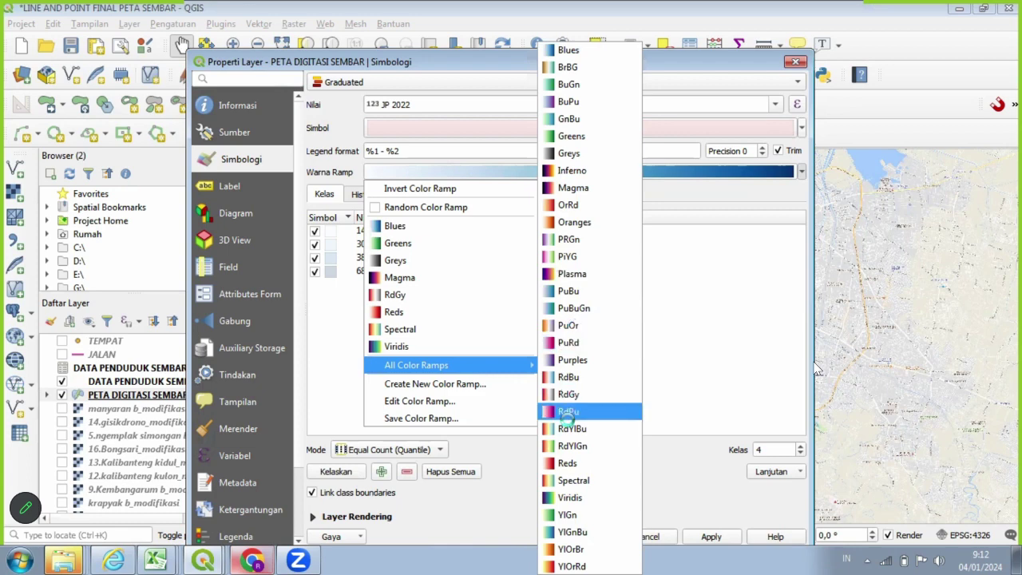
key("Up")
key("Up")
key("Up")
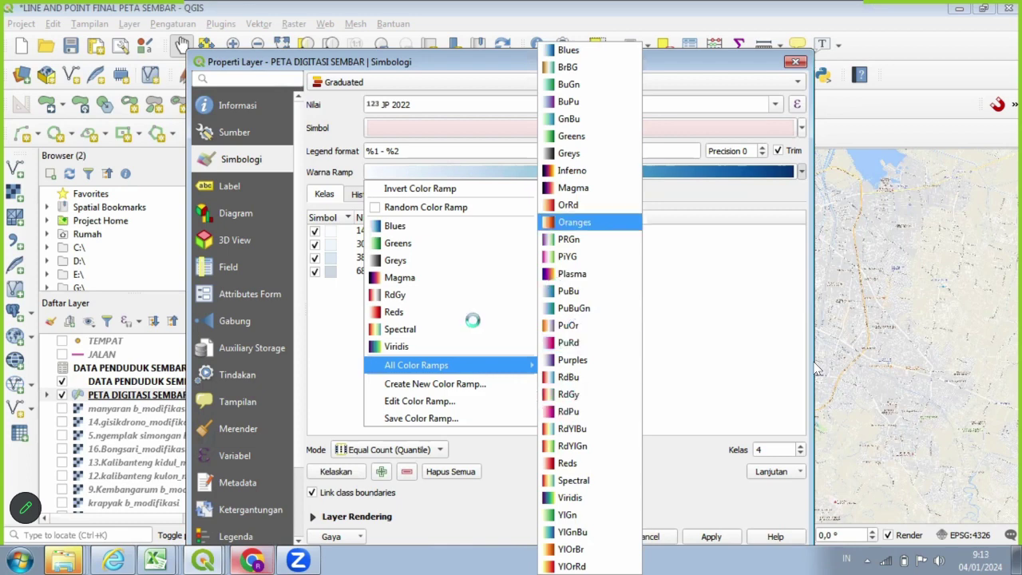
left_click(447, 207)
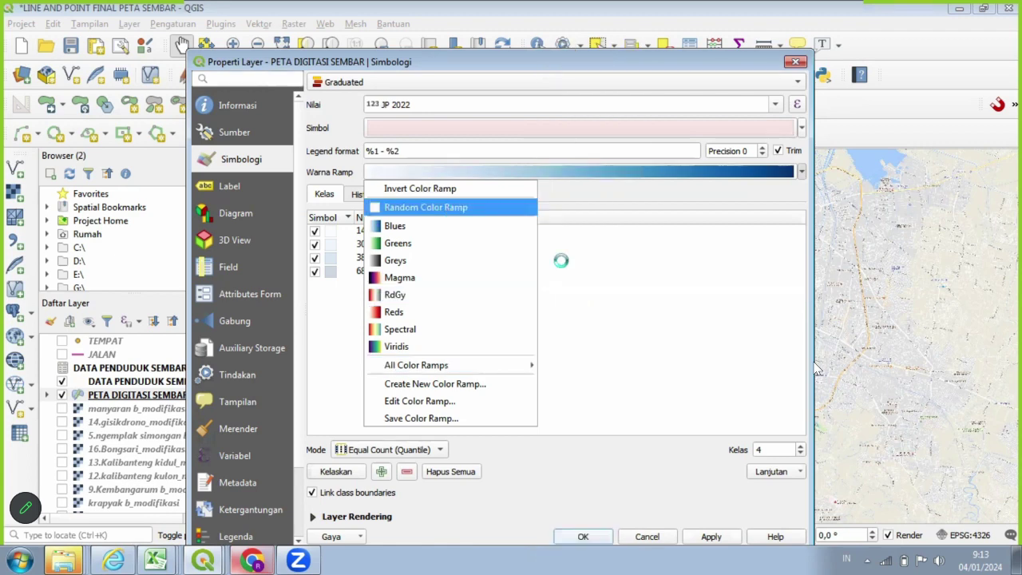
left_click(783, 444)
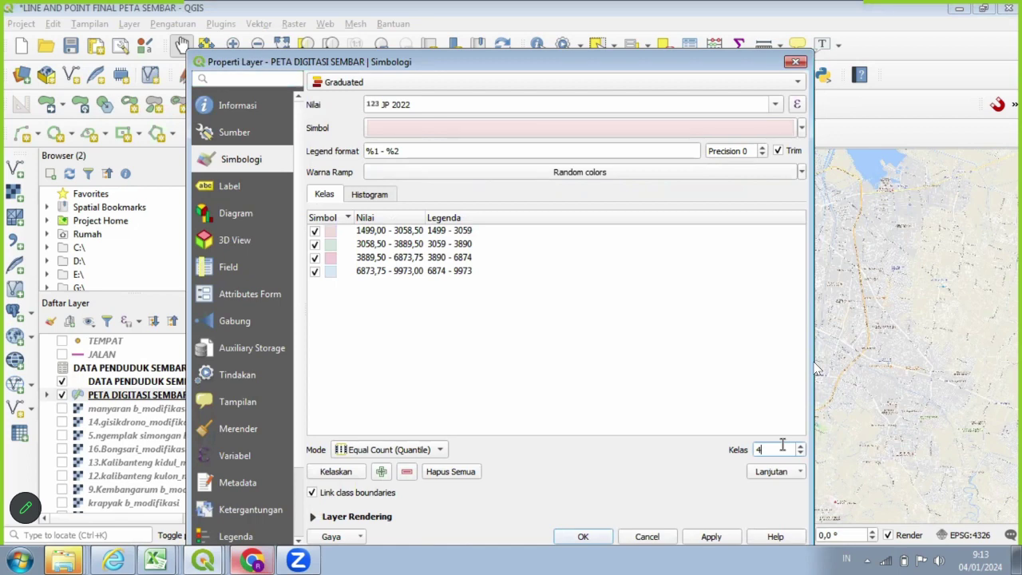
key("BackSpace")
type("8")
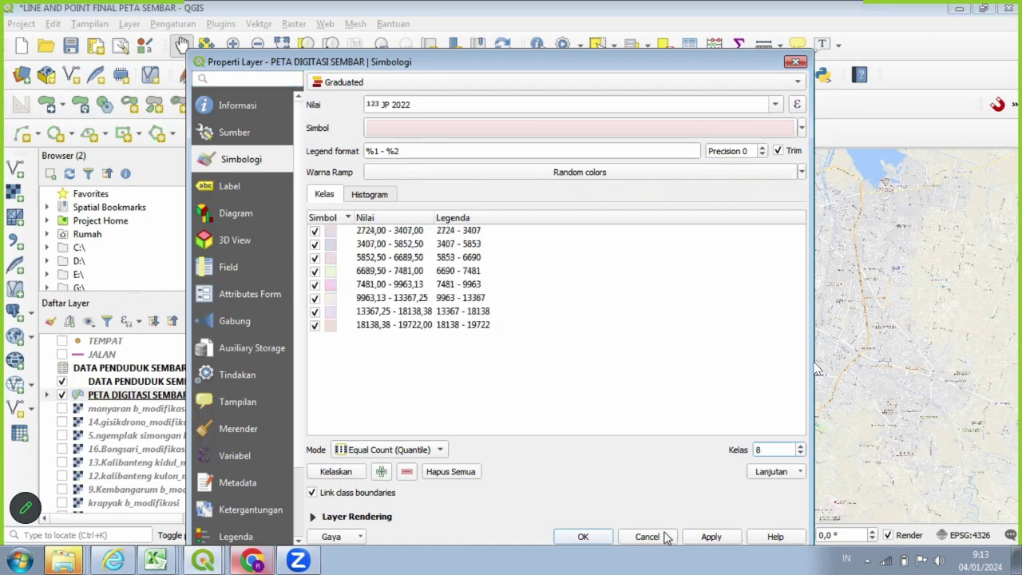
left_click(349, 474)
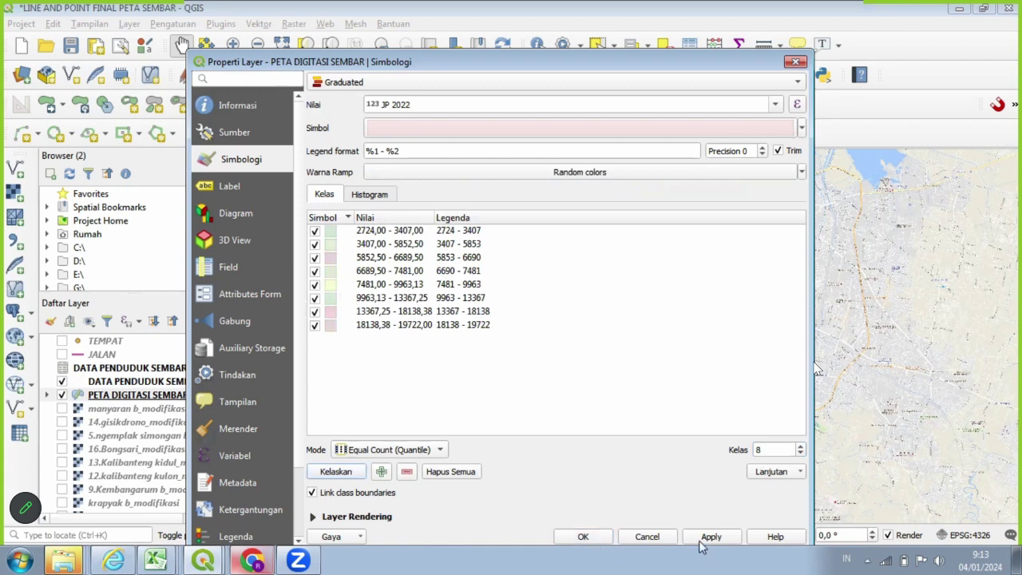
left_click(587, 537)
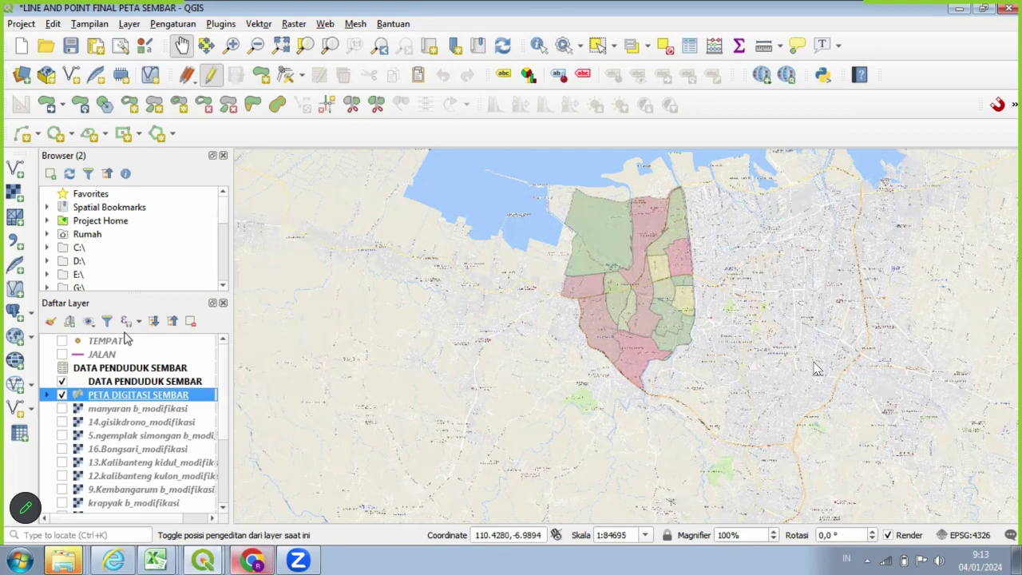
Turn on Single labels for PETA DIGITASI SEMBAR with text size 8.
right_click(182, 394)
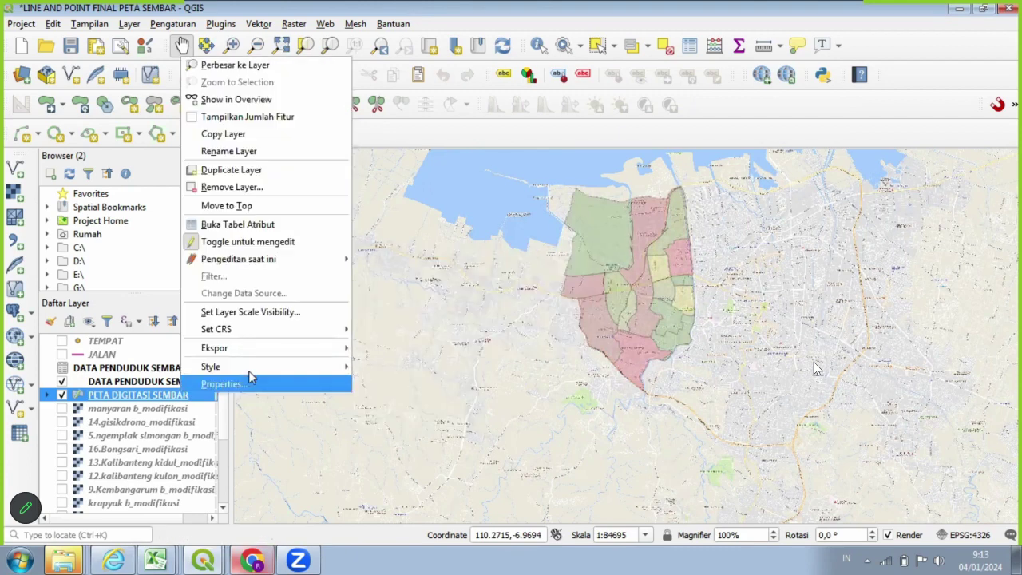
left_click(250, 383)
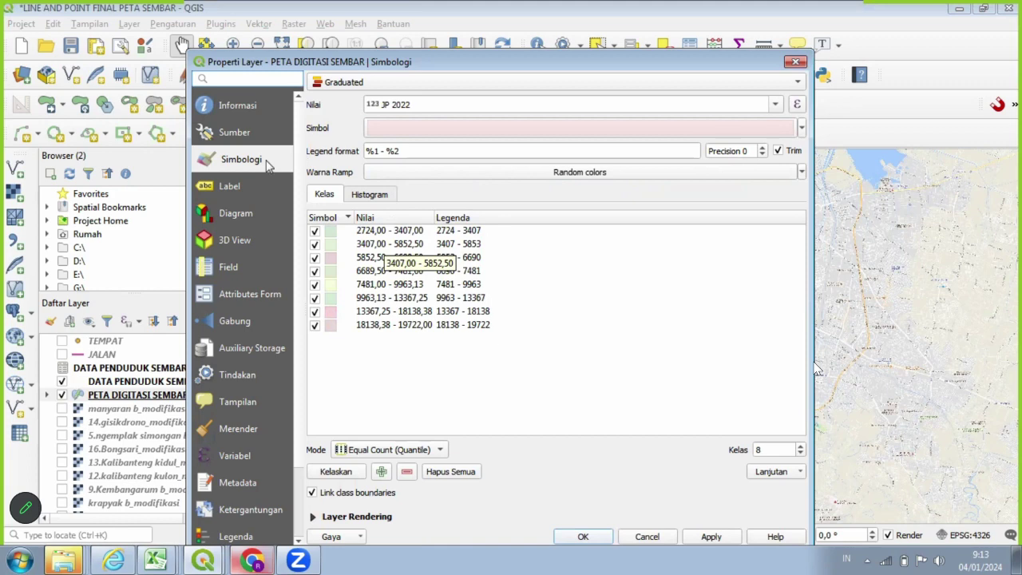
left_click(231, 186)
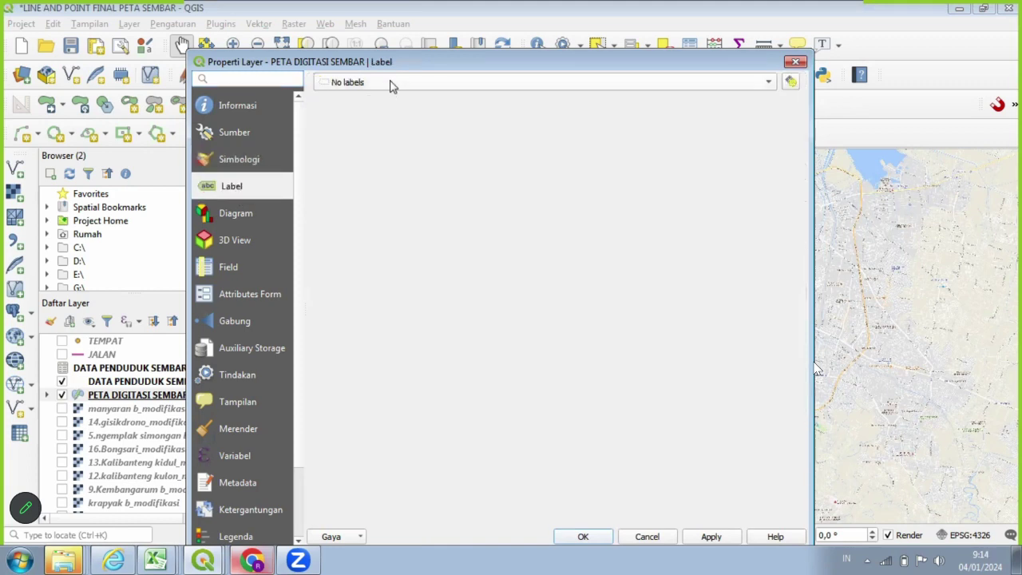
left_click(392, 83)
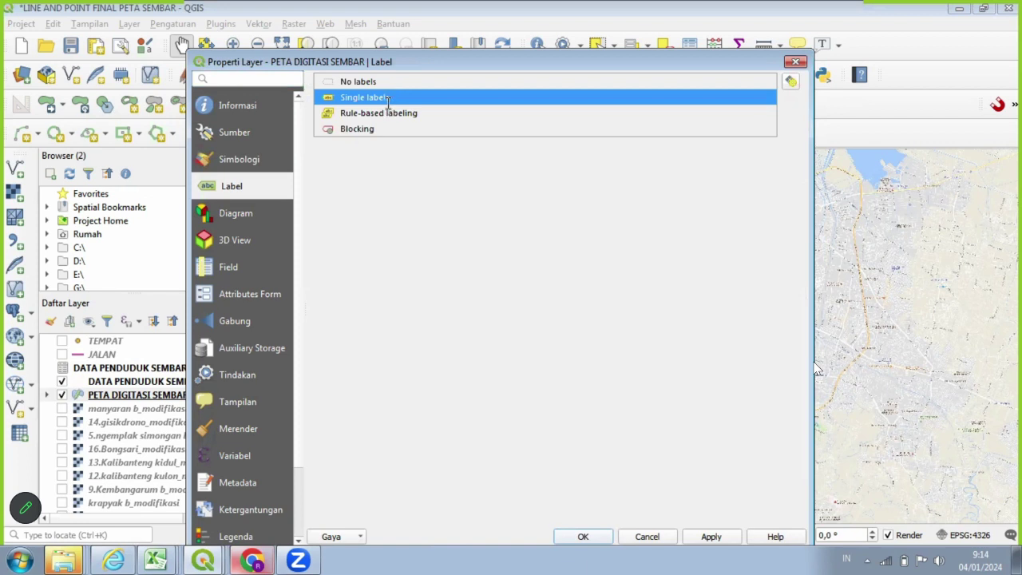
left_click(388, 98)
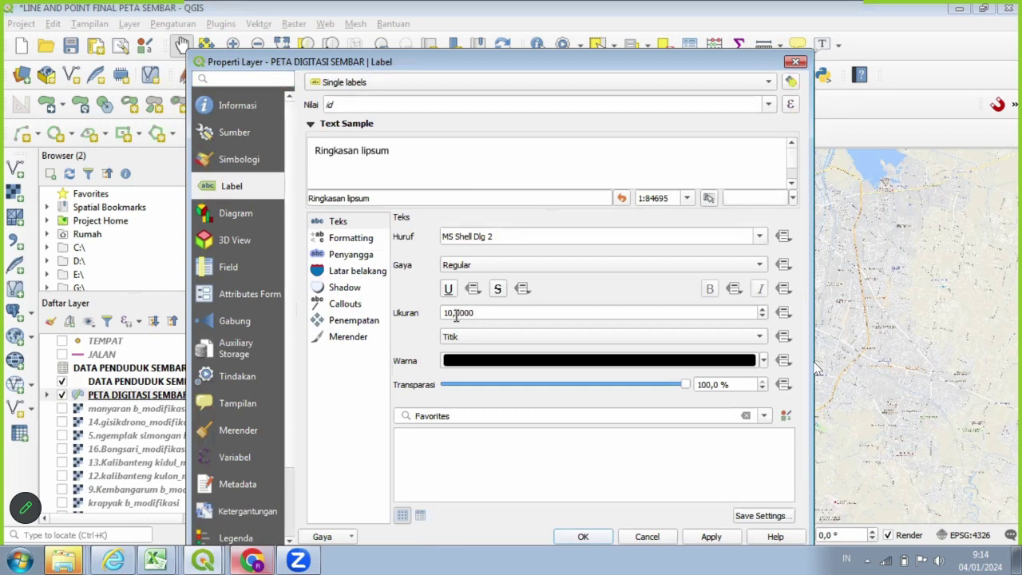
left_click(541, 322)
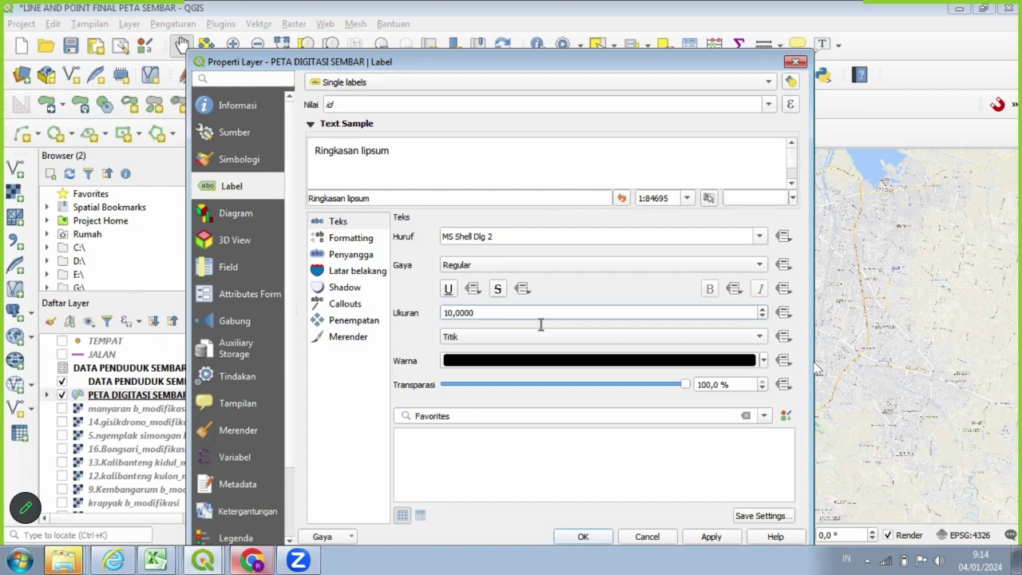
key("BackSpace")
key("BackSpace")
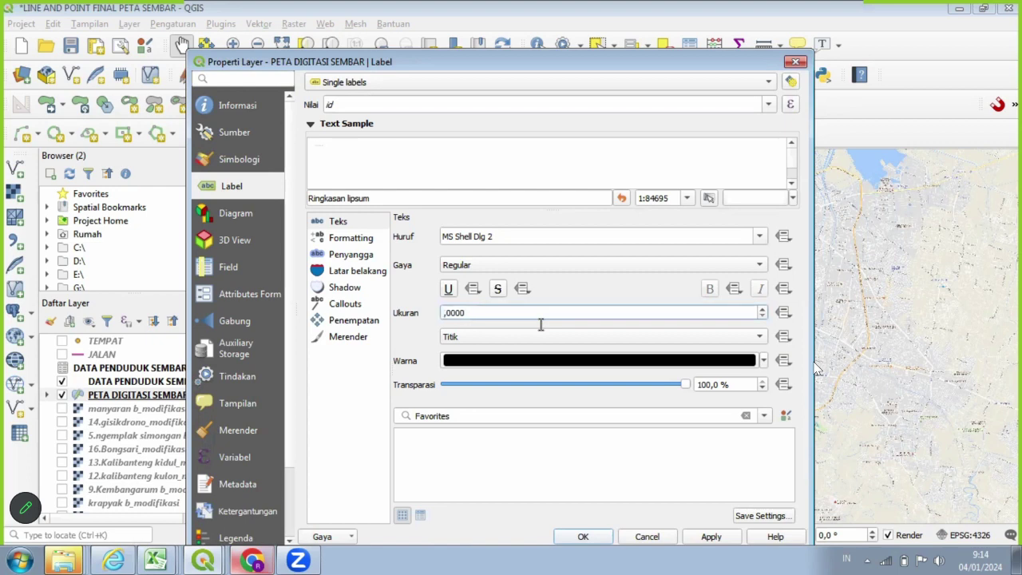
type("8")
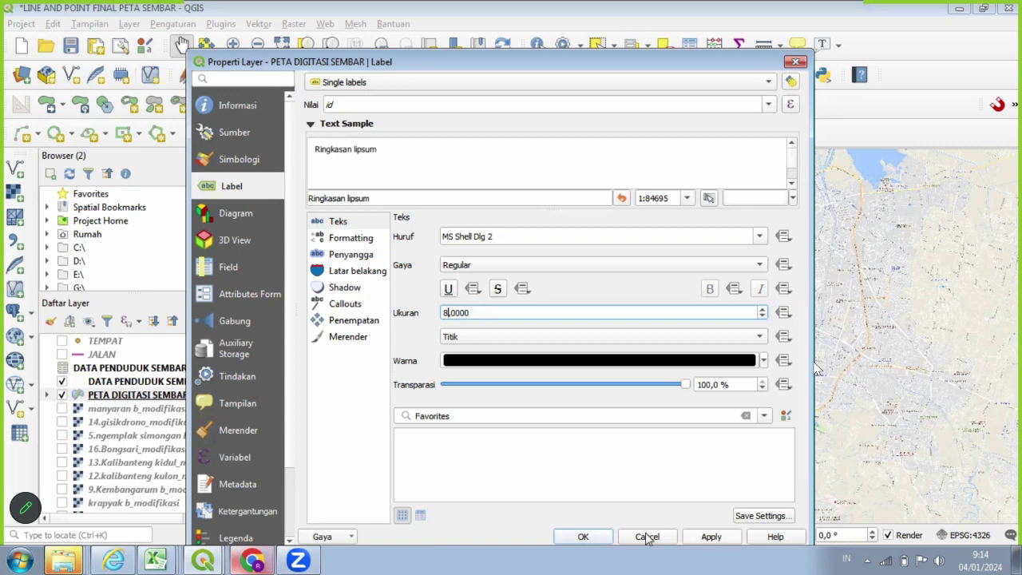
left_click(584, 539)
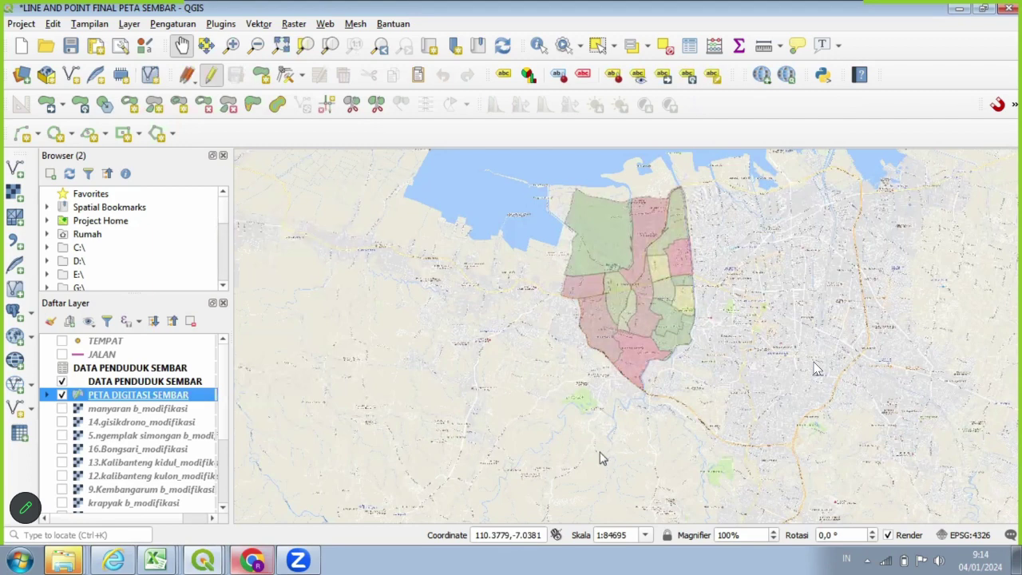
Switch the label value from id to the Kelurahan field and apply.
scroll(591, 378, "up", 1)
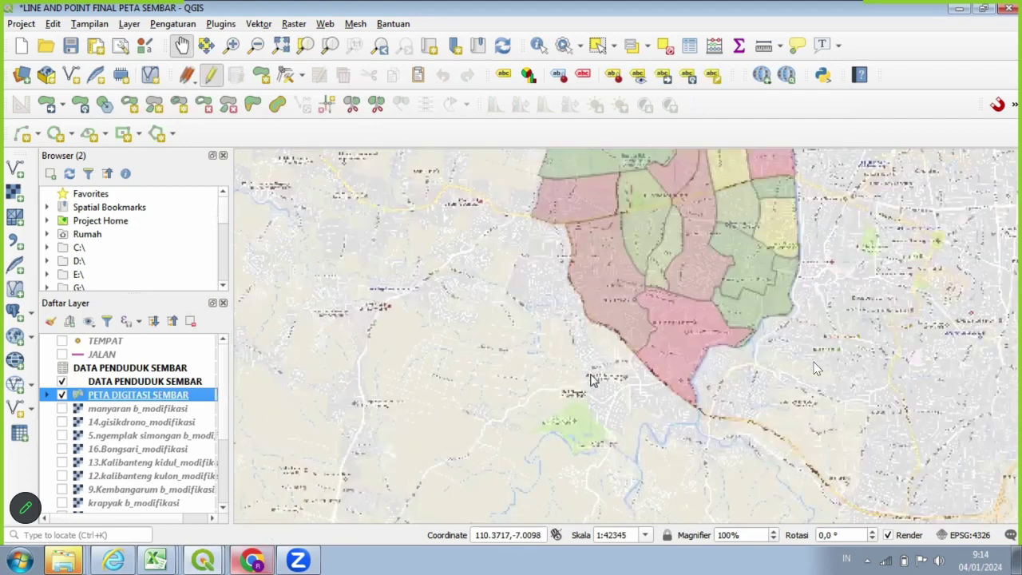
scroll(591, 378, "down", 1)
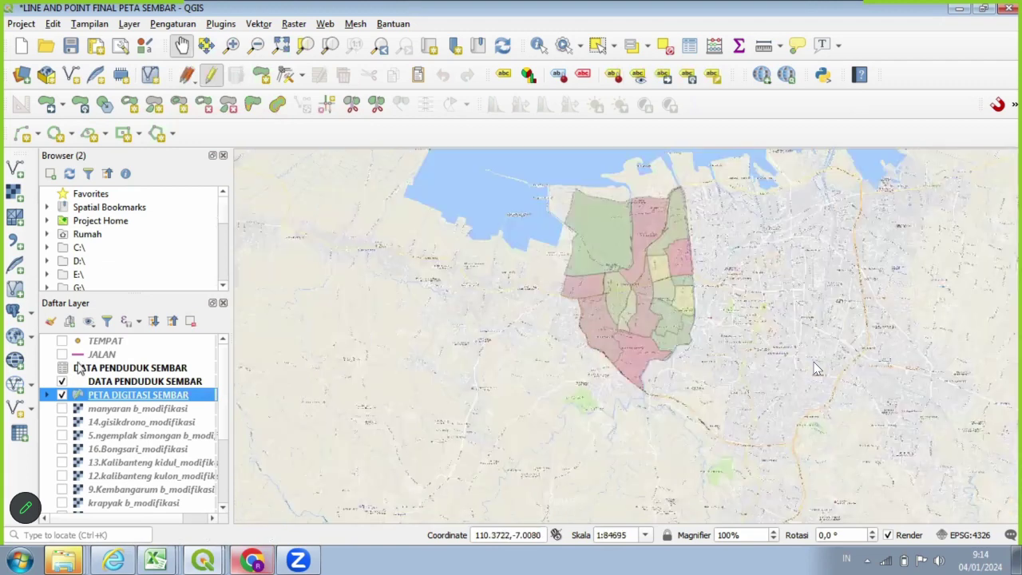
right_click(143, 402)
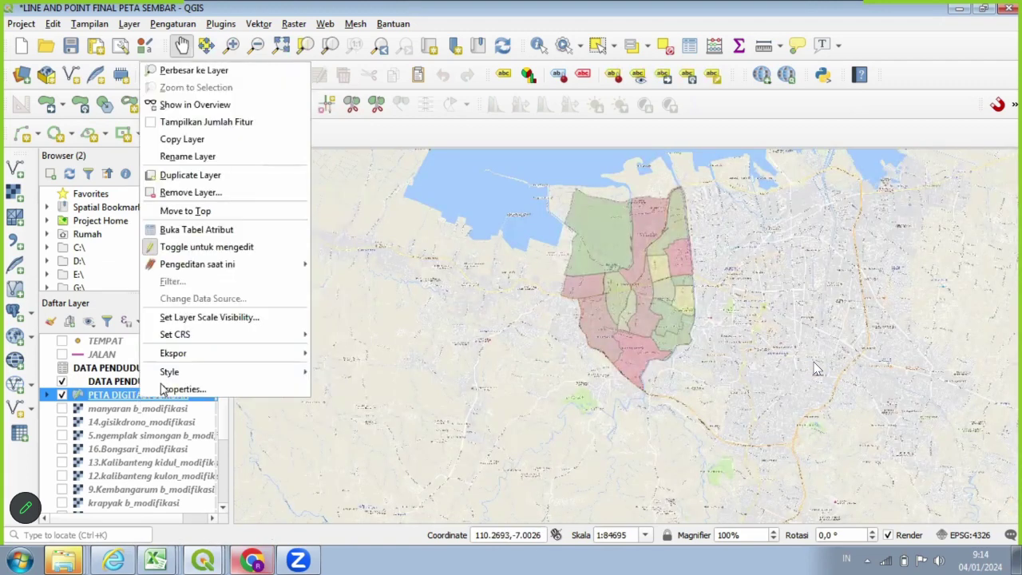
mouse_move(169, 372)
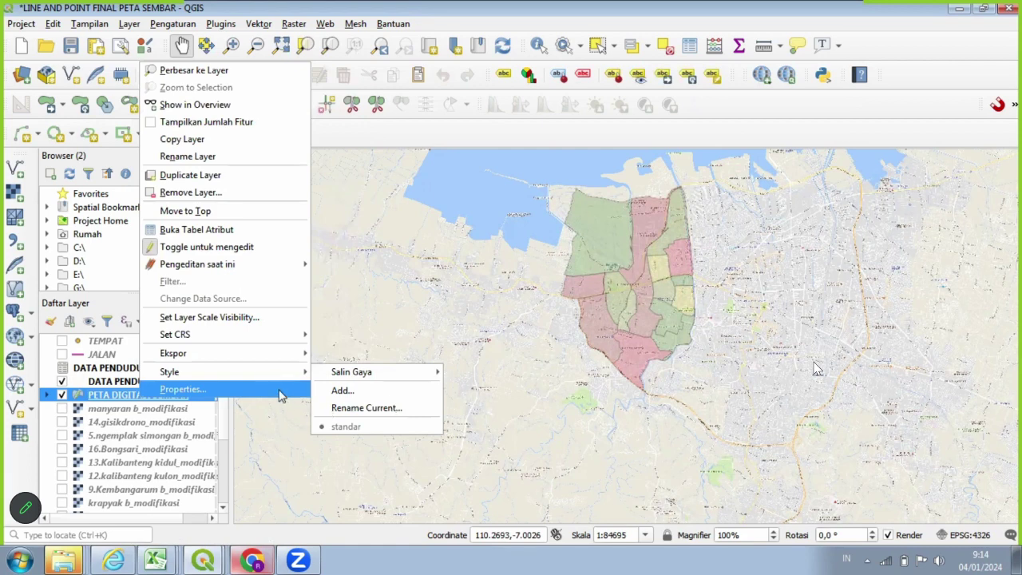
left_click(281, 396)
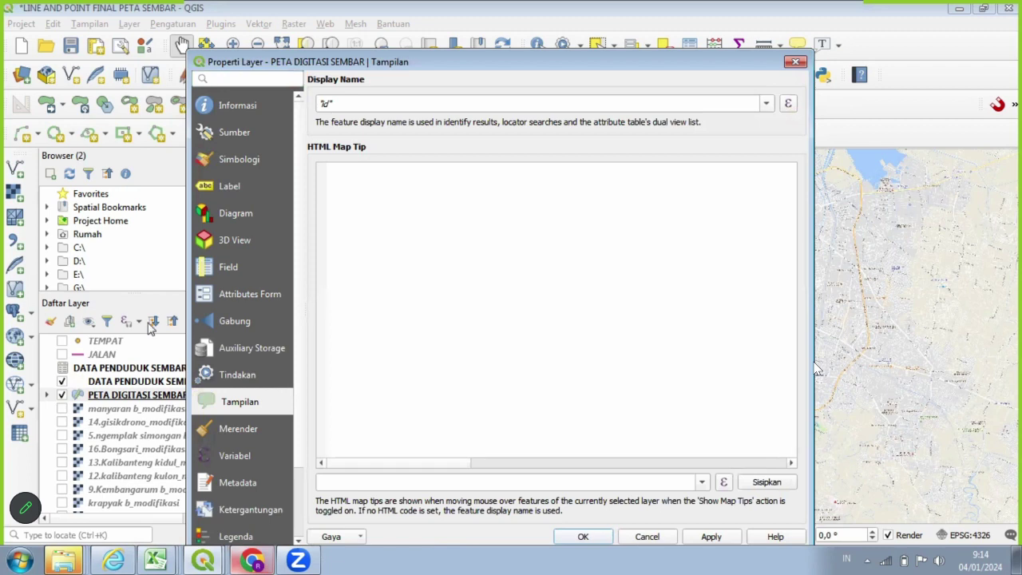
left_click(230, 186)
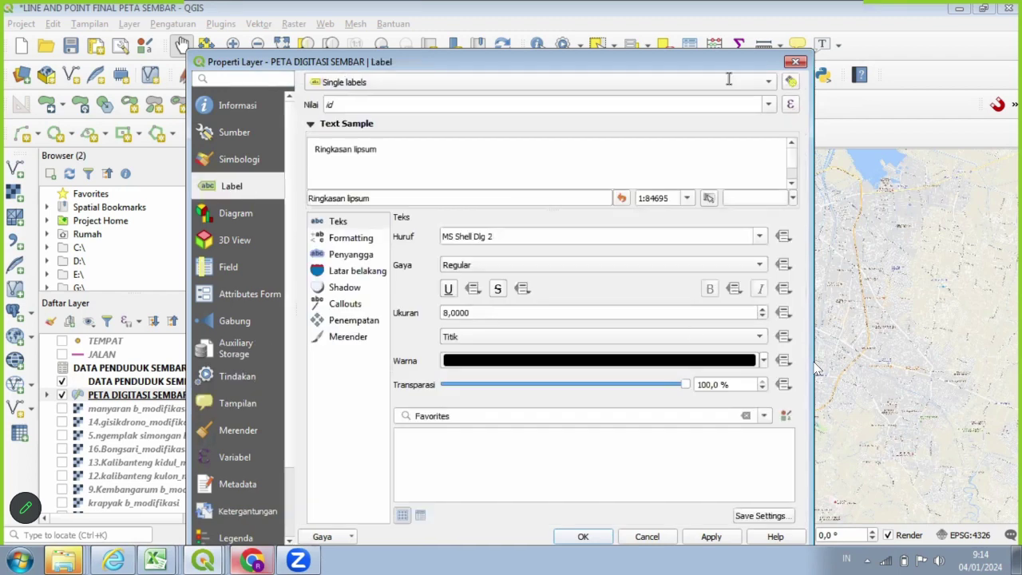
left_click(765, 104)
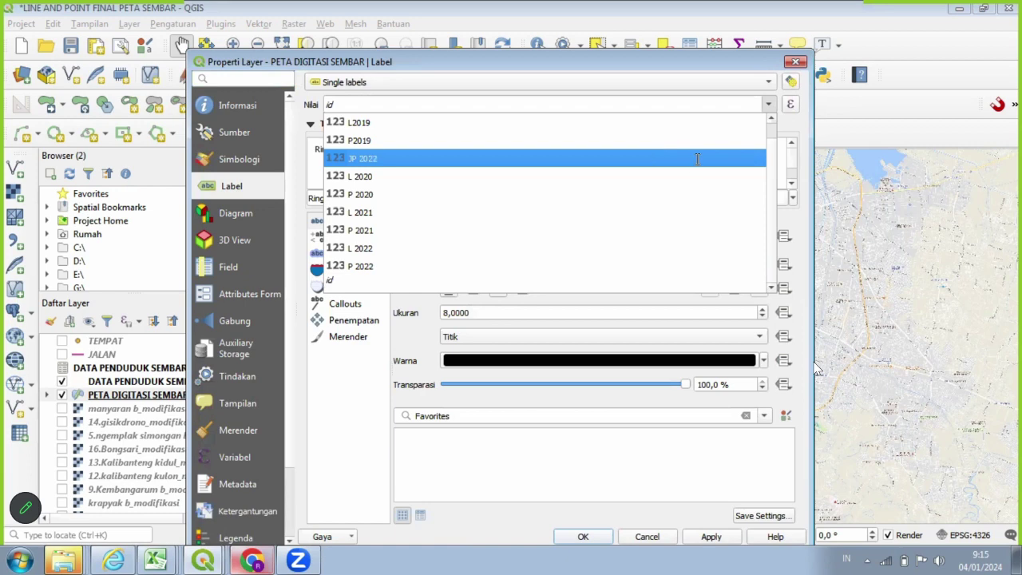
scroll(652, 120, "up", 1)
left_click(652, 121)
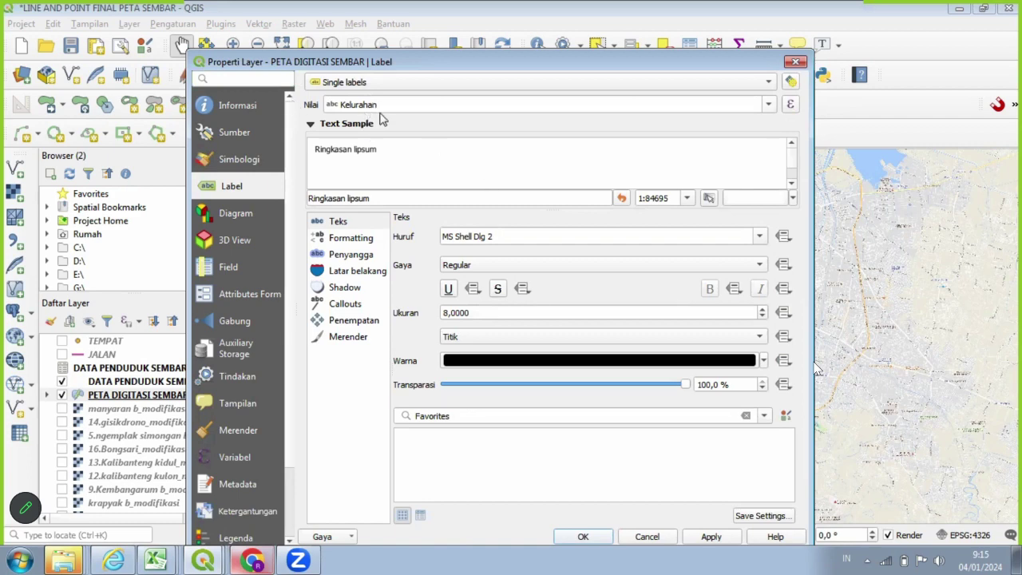
left_click(707, 540)
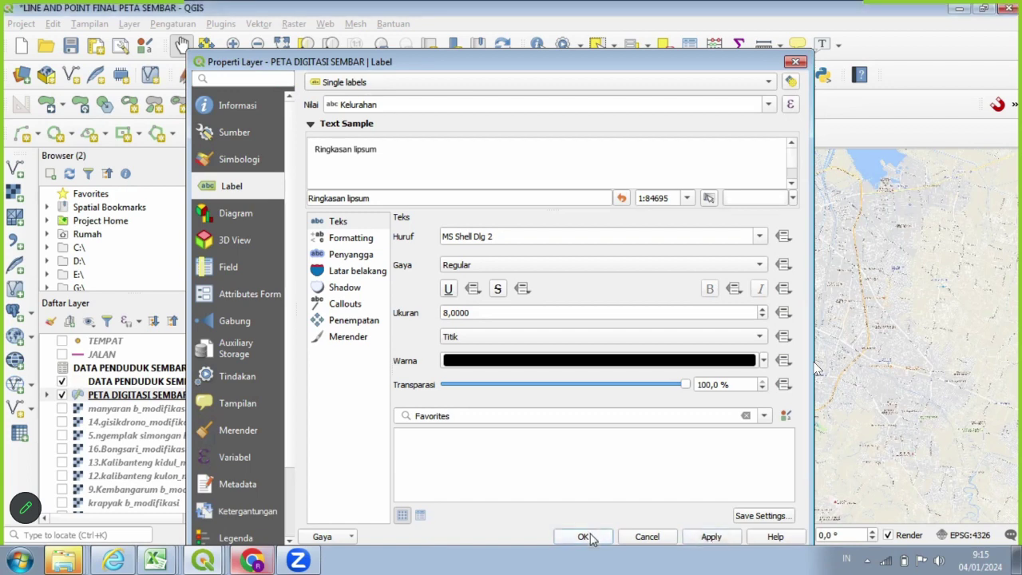
left_click(585, 536)
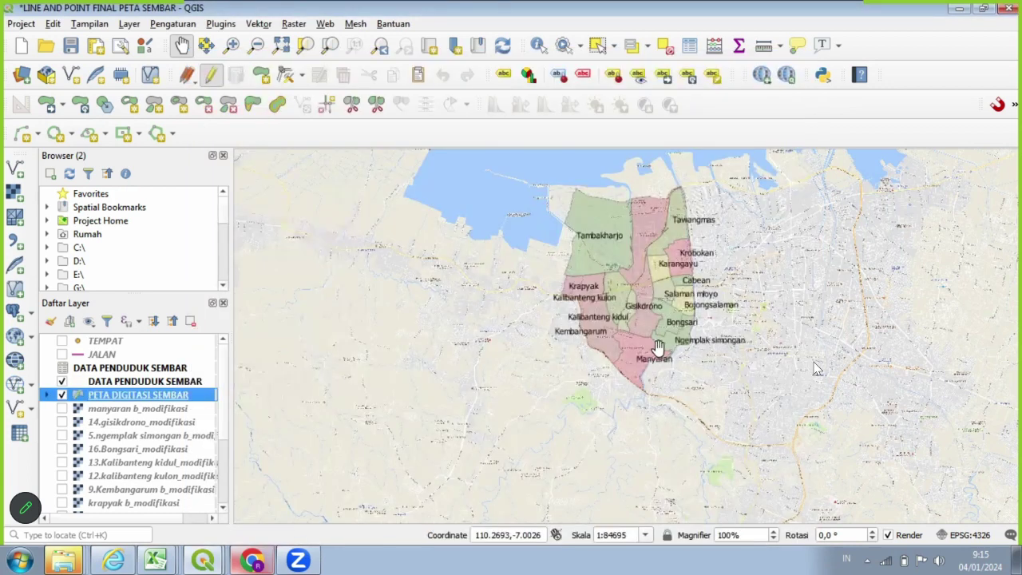
scroll(657, 348, "up", 1)
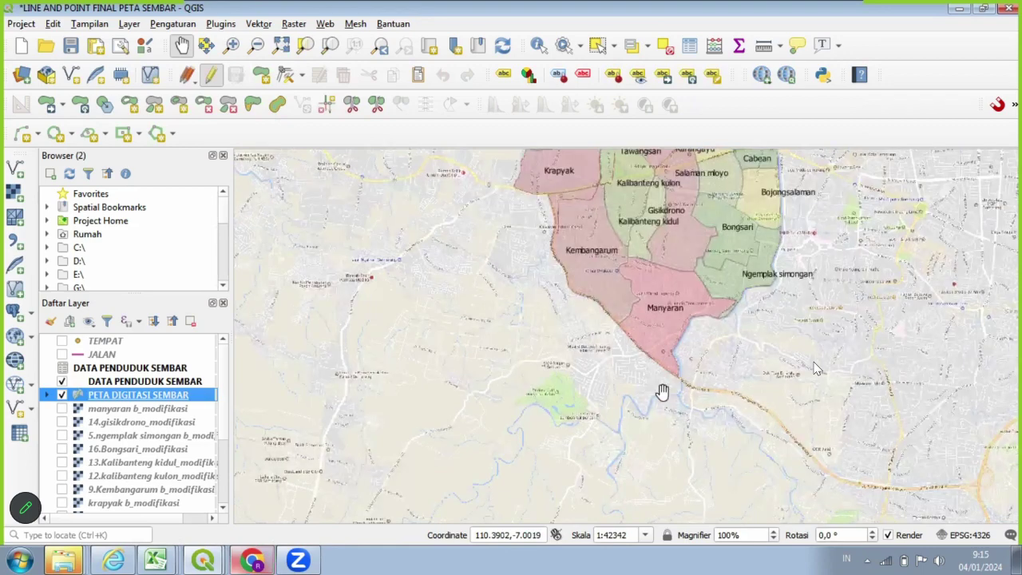
left_click_drag(663, 391, 658, 559)
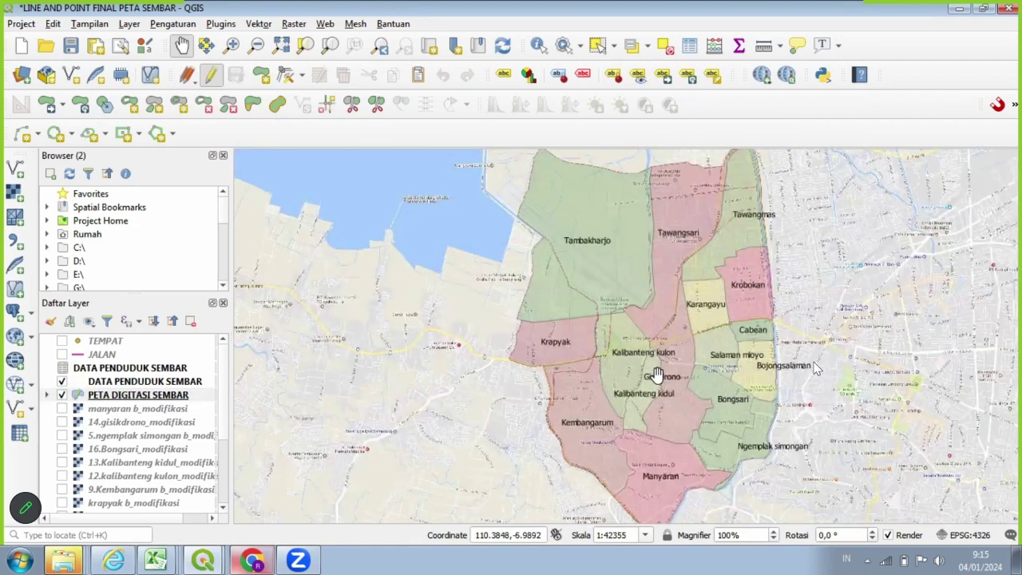
scroll(656, 371, "up", 1)
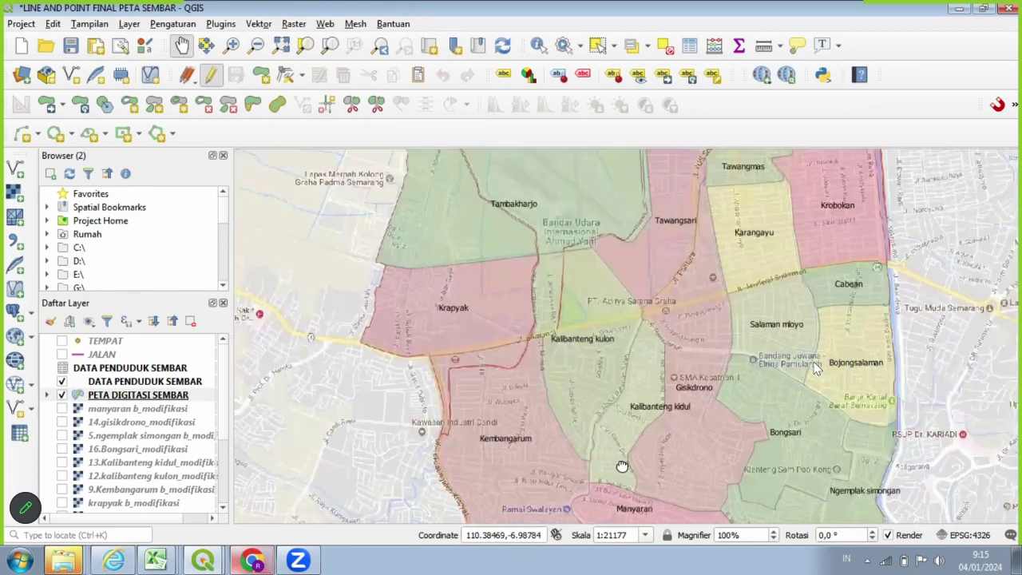
scroll(622, 466, "down", 1)
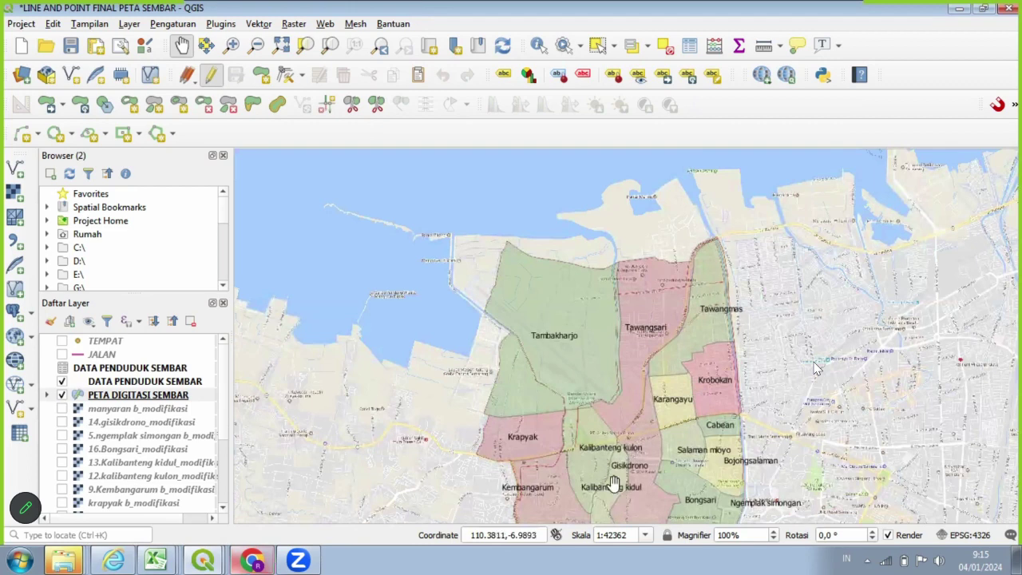
left_click_drag(618, 470, 620, 380)
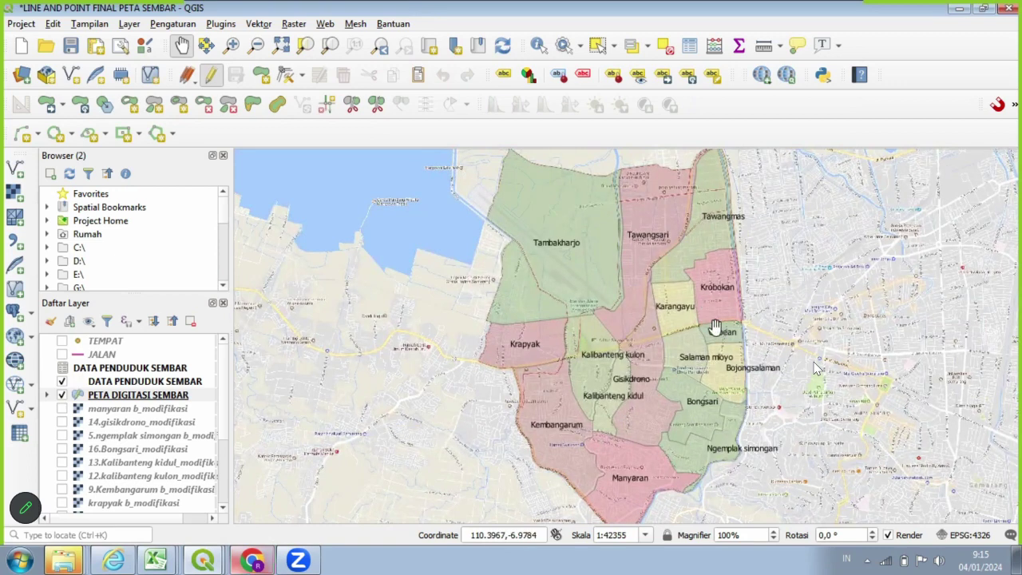
scroll(756, 389, "down", 1)
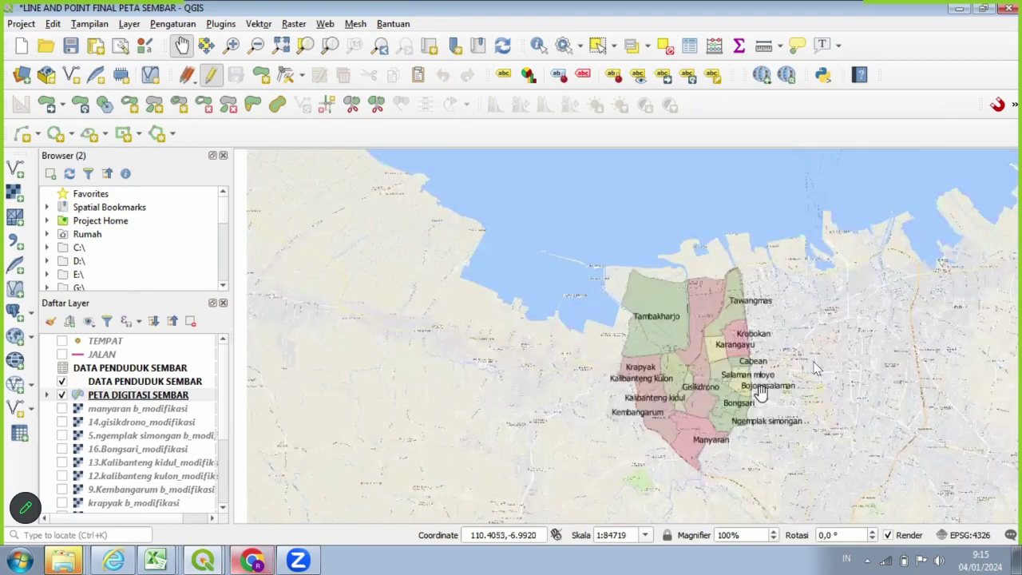
scroll(761, 392, "up", 1)
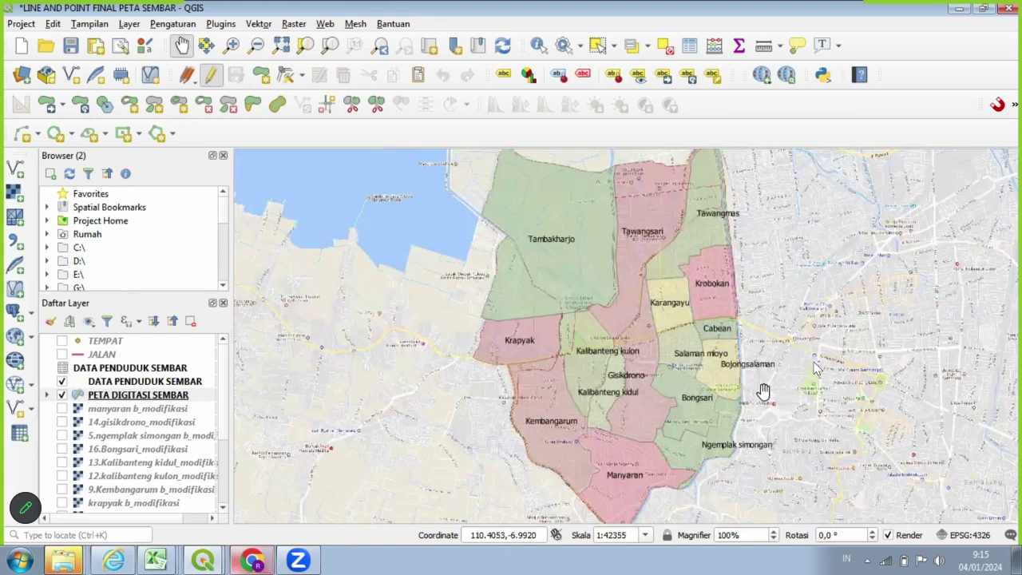
left_click_drag(868, 352, 809, 370)
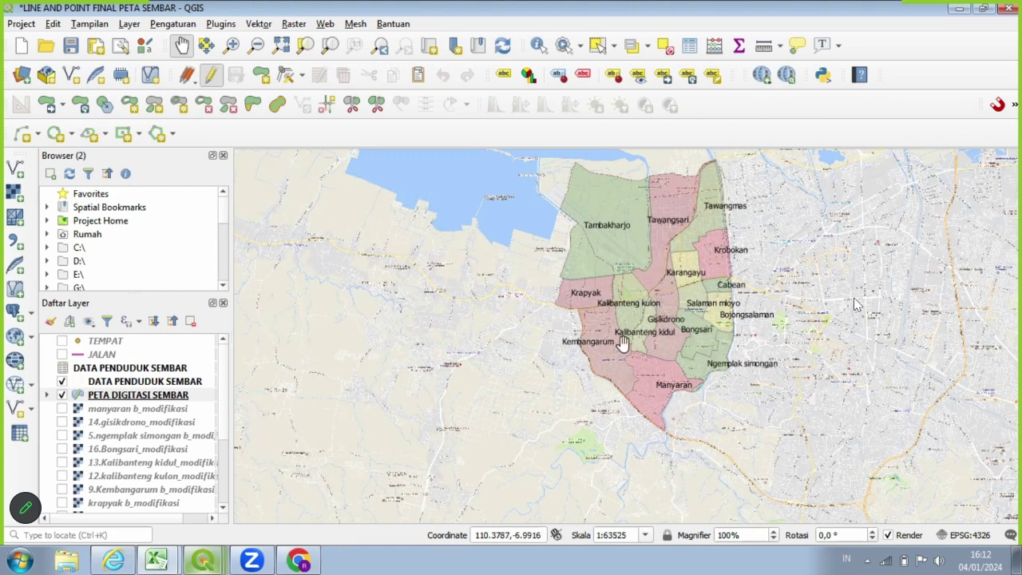
Recolour the 8 graduated JP 2022 classes with the Reds colour ramp.
left_click(202, 398)
right_click(202, 398)
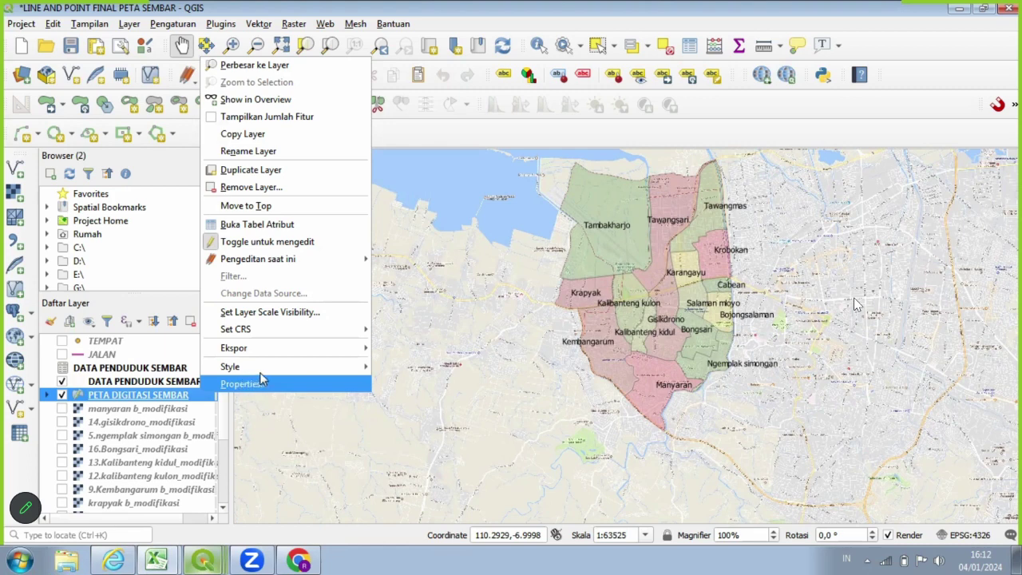
left_click(265, 383)
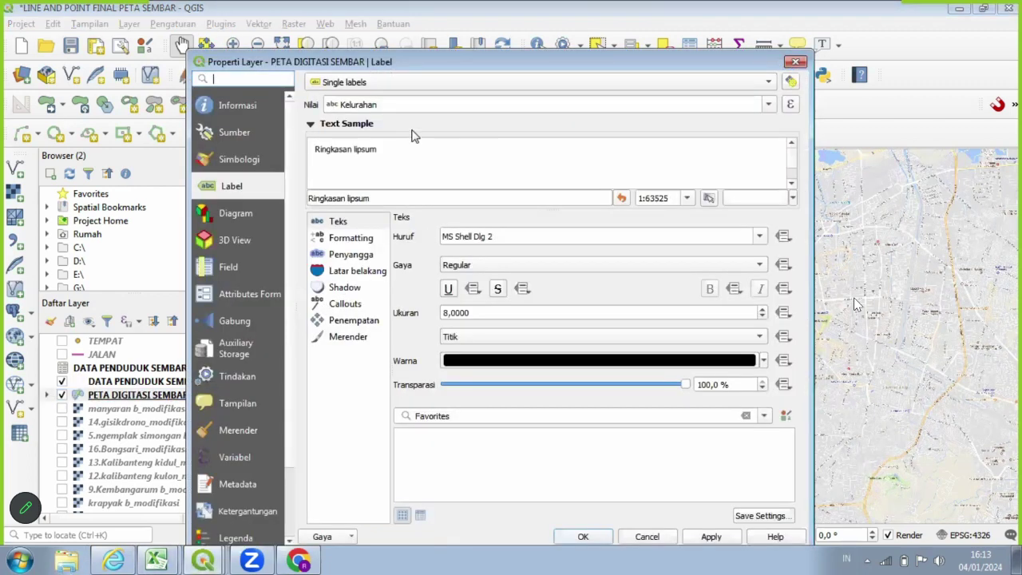
left_click(254, 168)
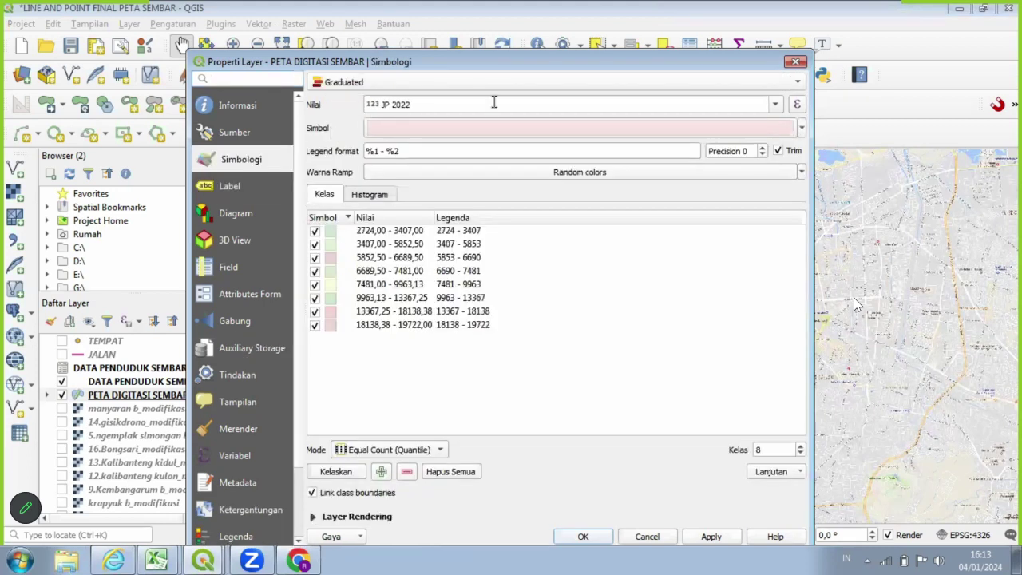
left_click(802, 128)
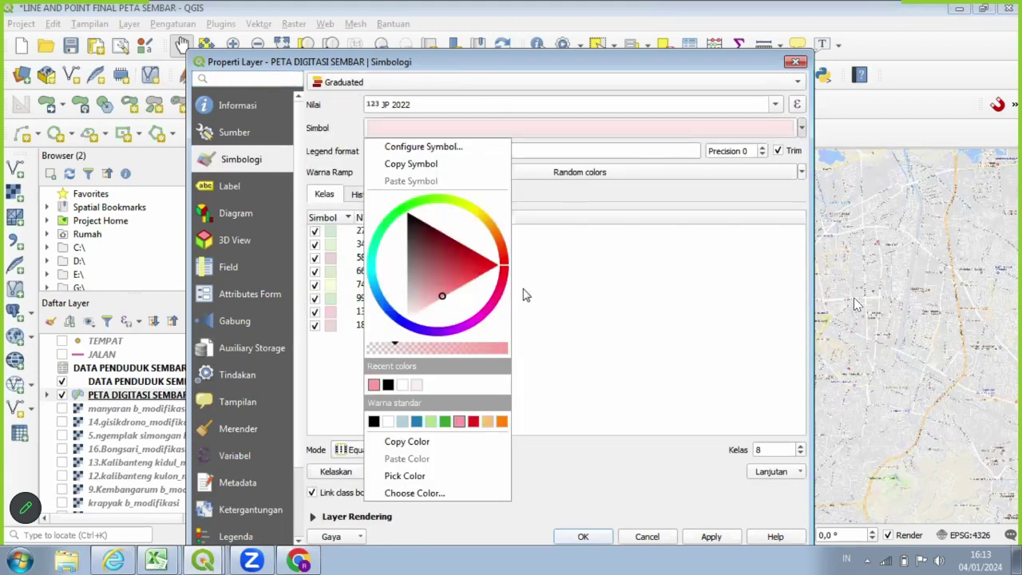
left_click(769, 176)
left_click(801, 172)
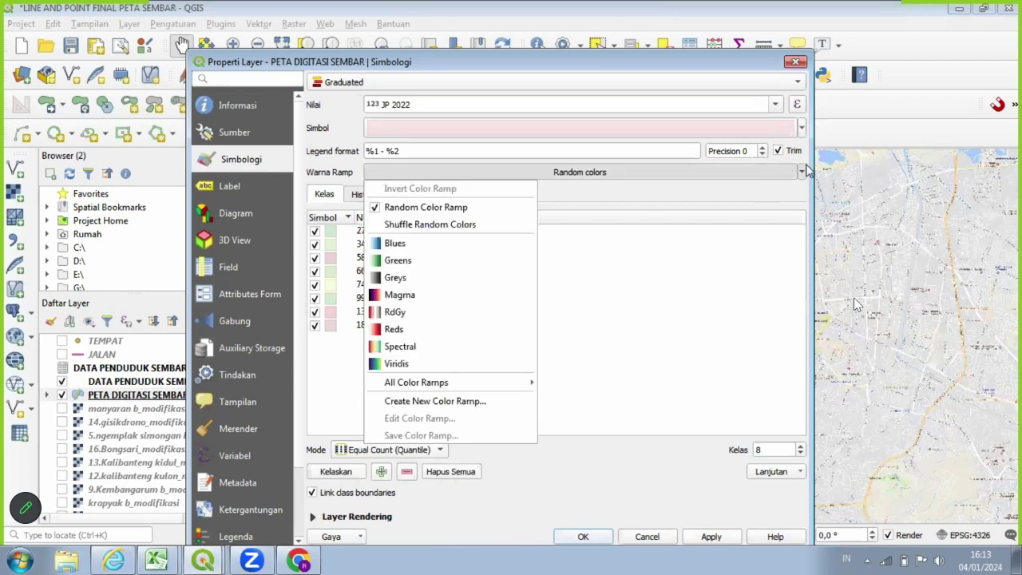
left_click(465, 244)
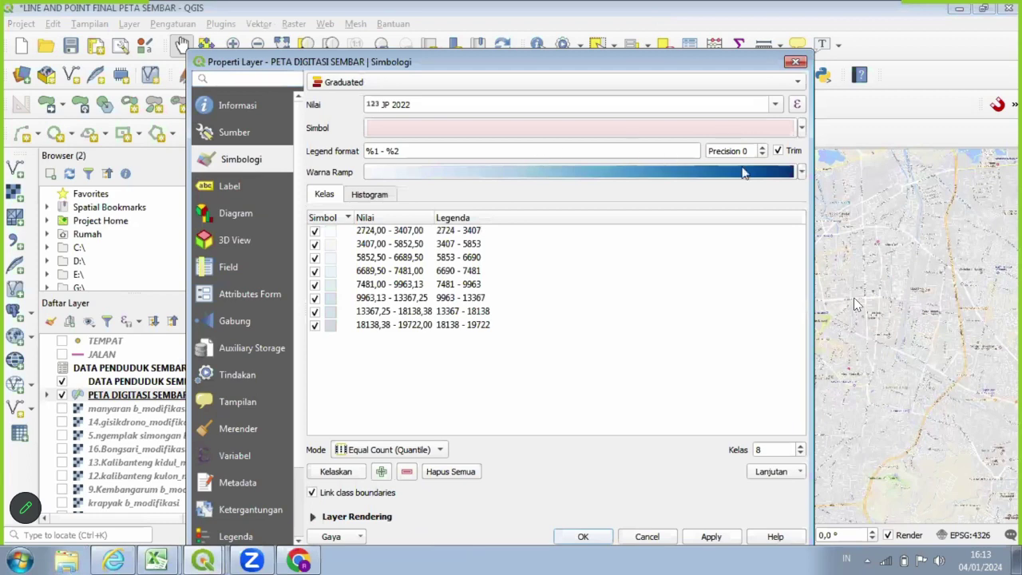
left_click(801, 172)
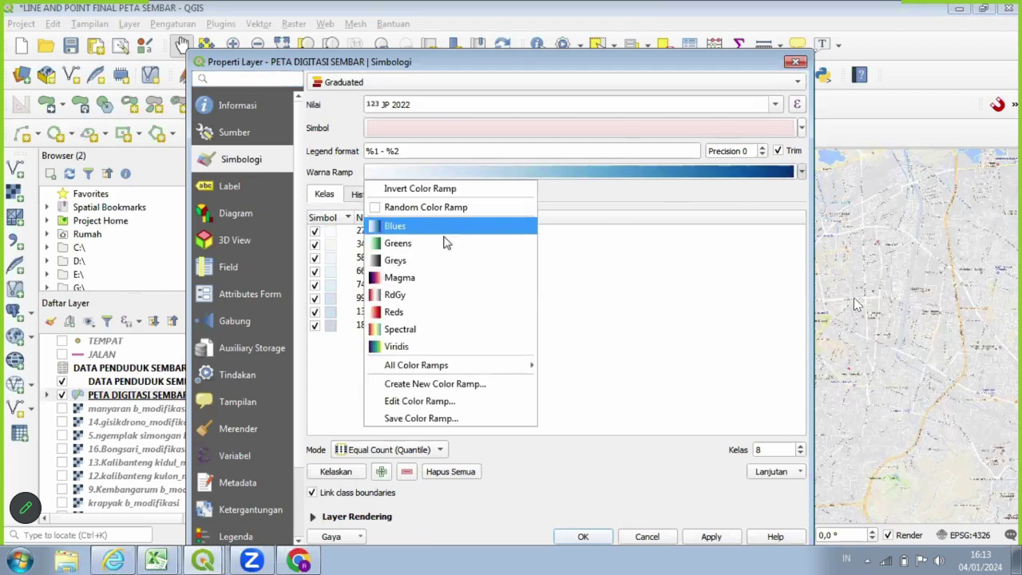
left_click(431, 316)
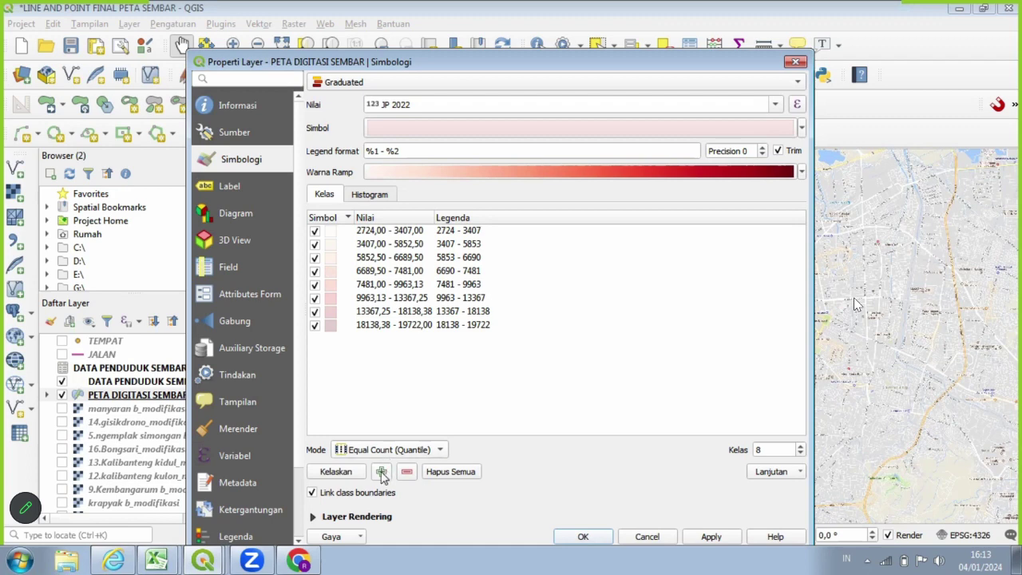
left_click(694, 538)
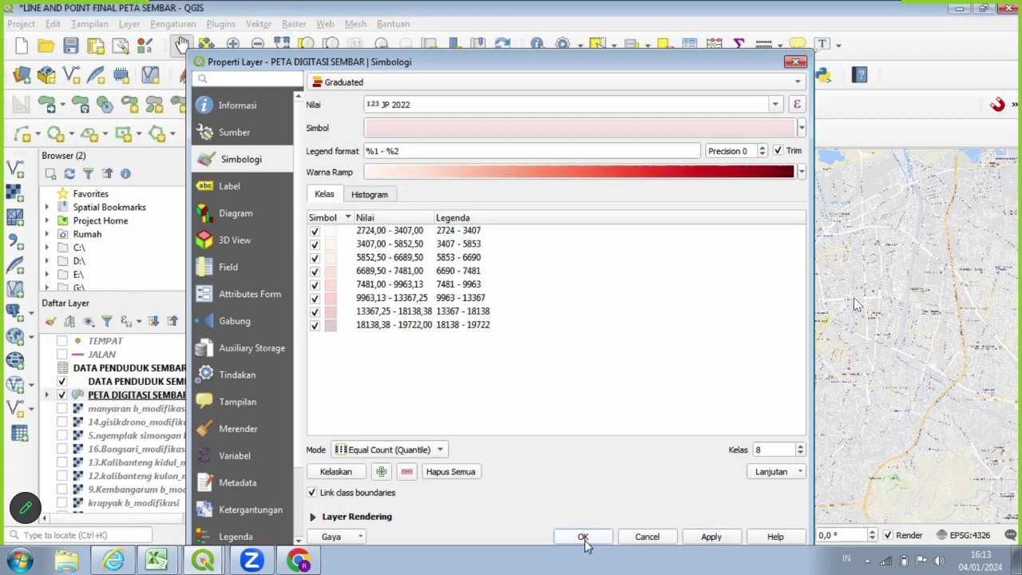
left_click(583, 538)
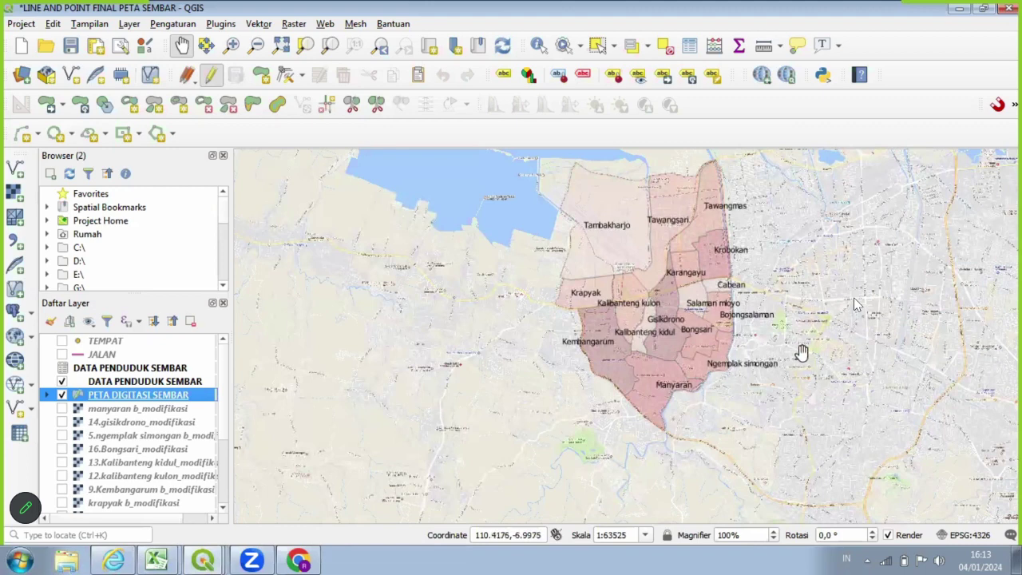
Zoom and pan the map to centre the Semarang Barat villages.
scroll(799, 353, "up", 1)
scroll(798, 353, "down", 2)
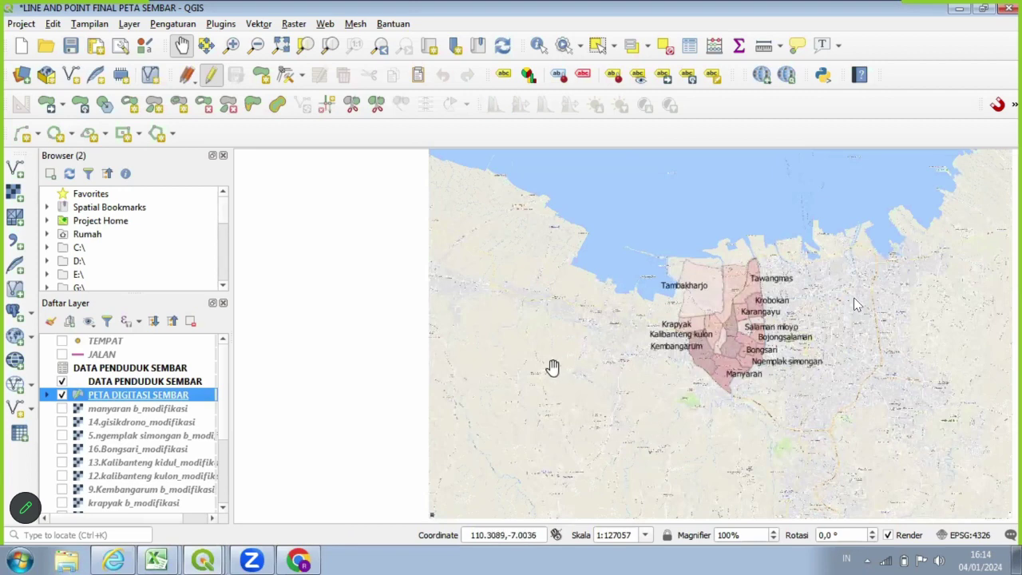
scroll(552, 365, "up", 1)
left_click_drag(799, 379, 521, 420)
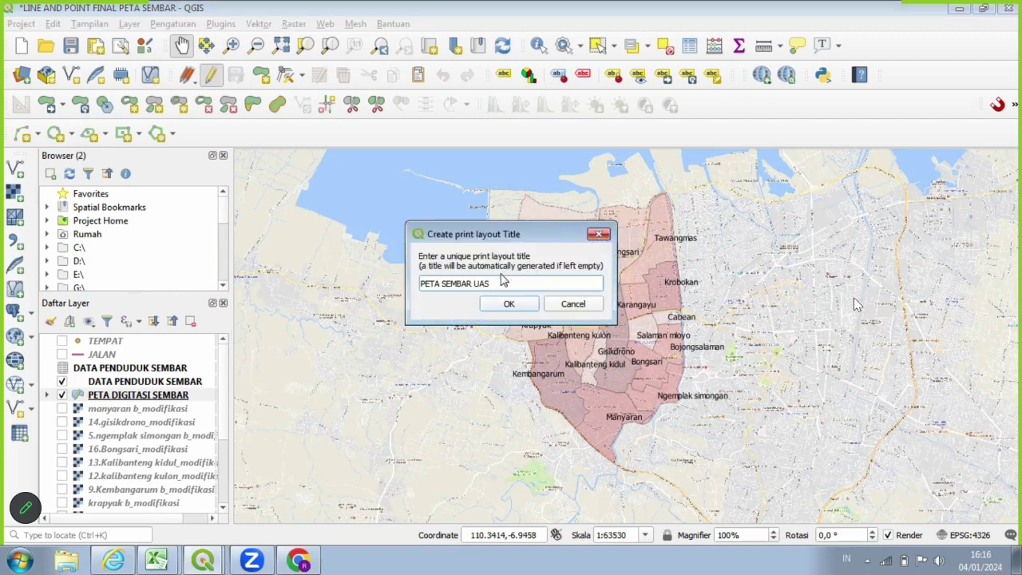
Dismiss the earlier title prompt and create print layout KECAMATAN SEMARANG BARAT-UAS.
left_click(599, 235)
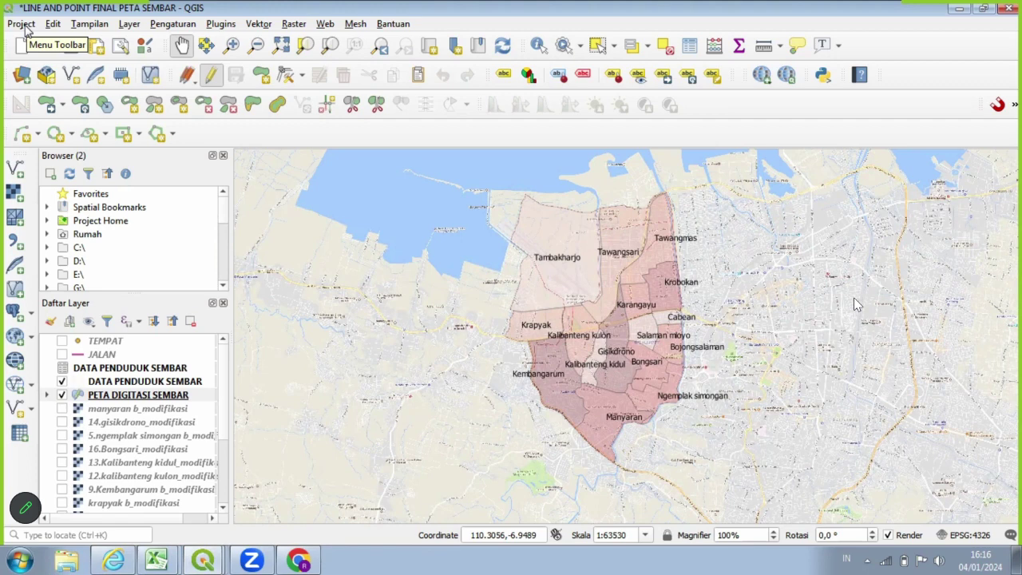
left_click(22, 24)
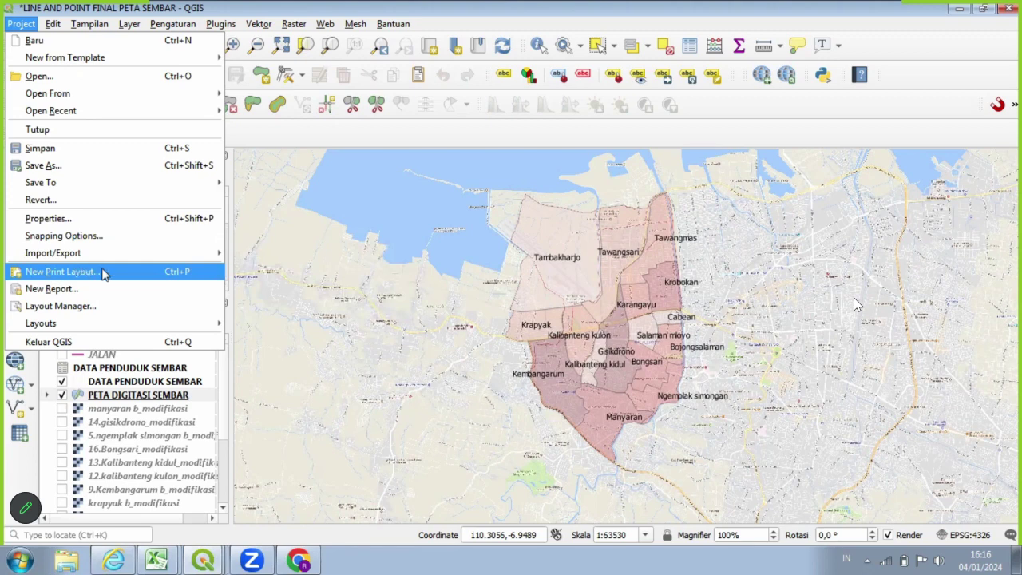
left_click(102, 272)
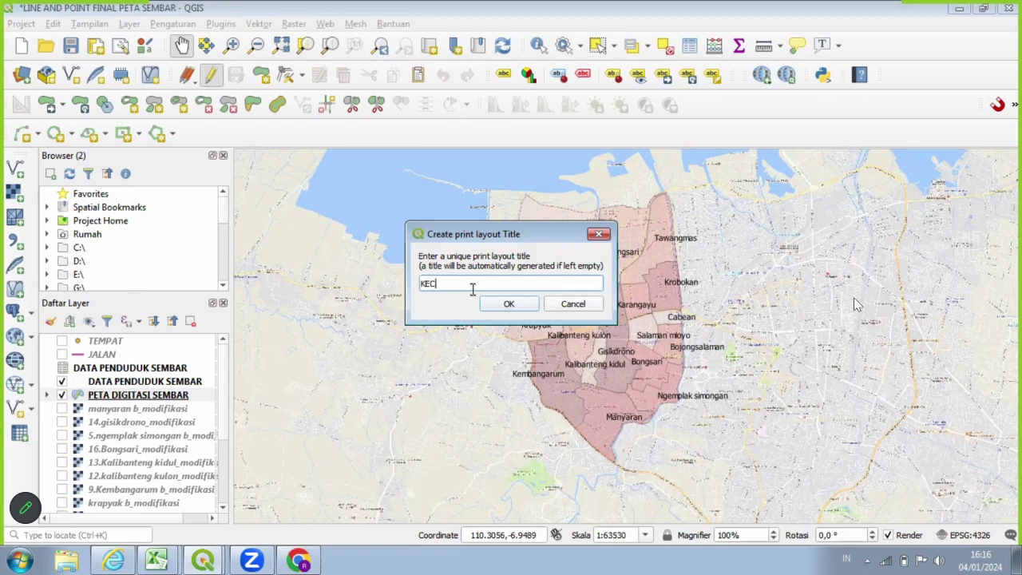
type("KECAMATAN SEMARANG BARAT-")
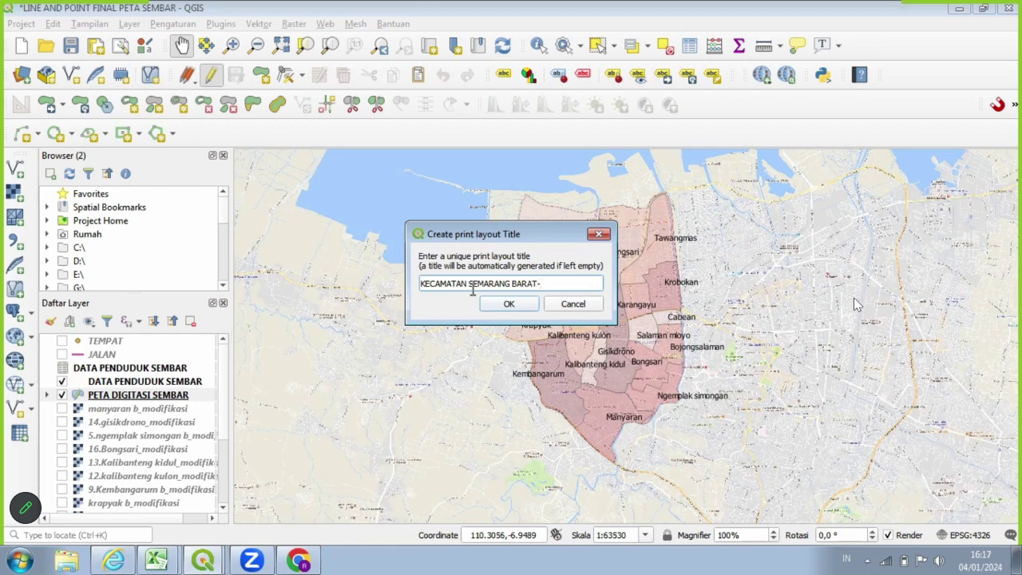
type("UAS")
left_click(509, 304)
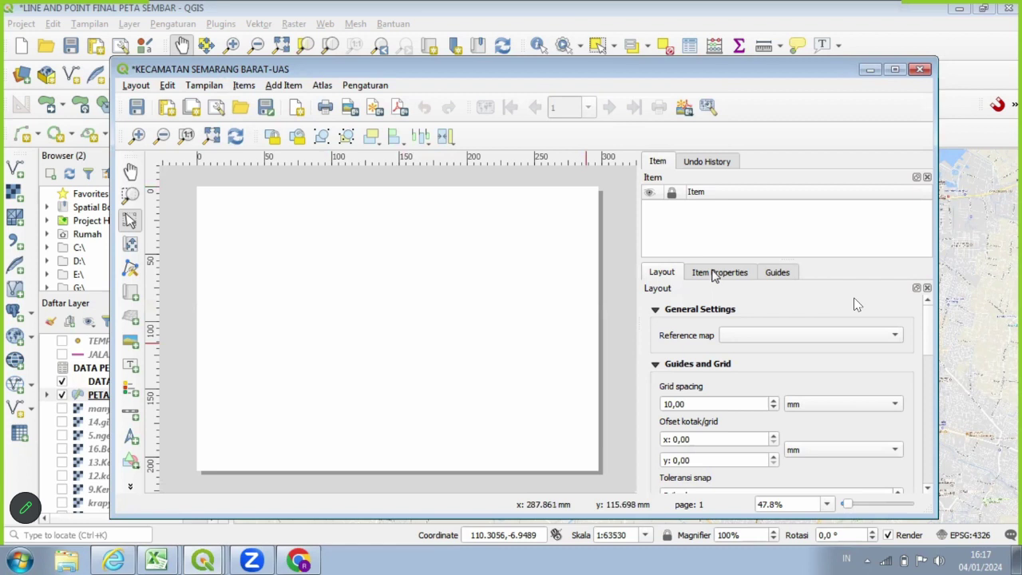
Set the layout page size to A3 in the page properties.
left_click(715, 276)
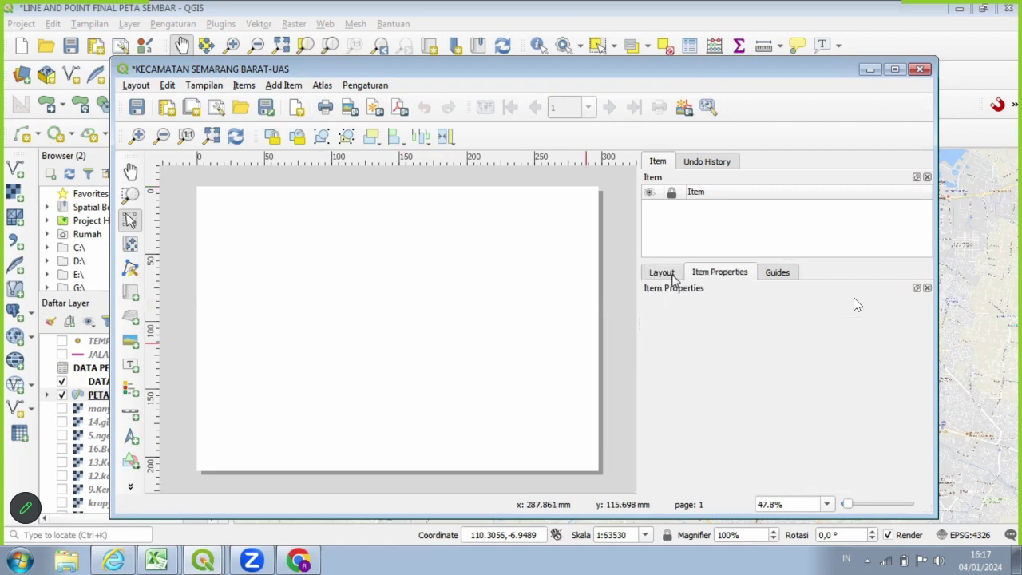
right_click(485, 258)
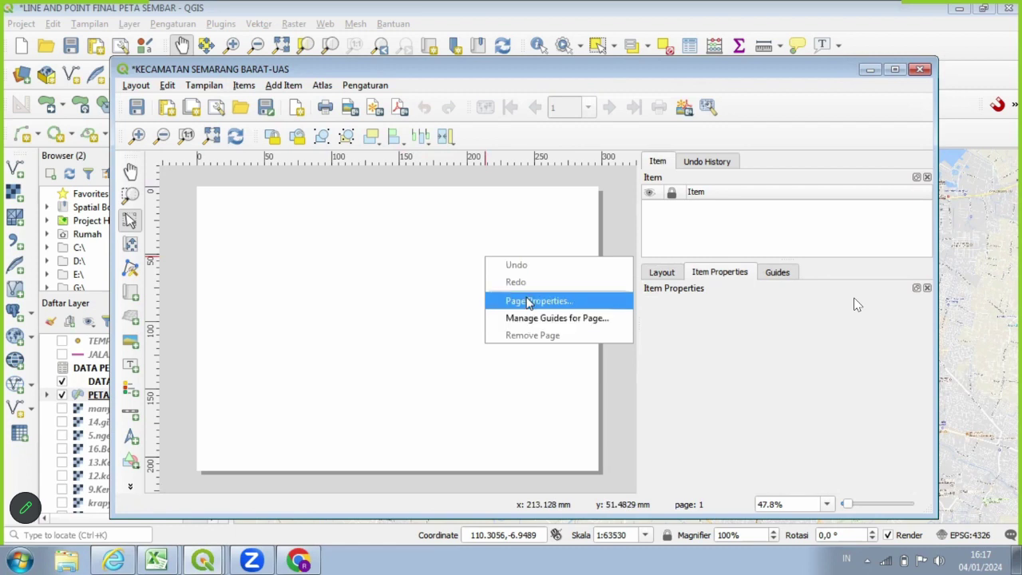
left_click(530, 301)
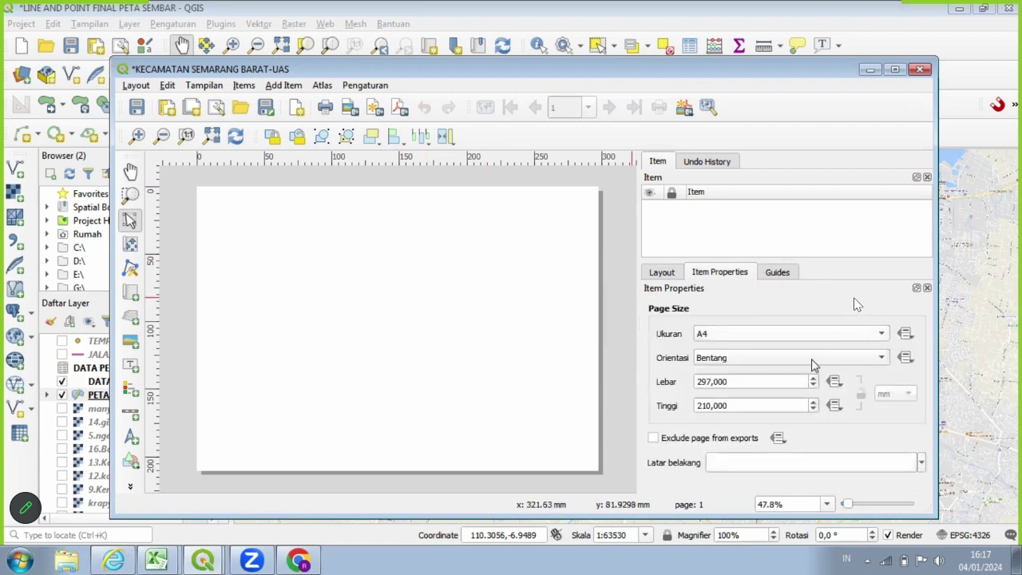
left_click(798, 333)
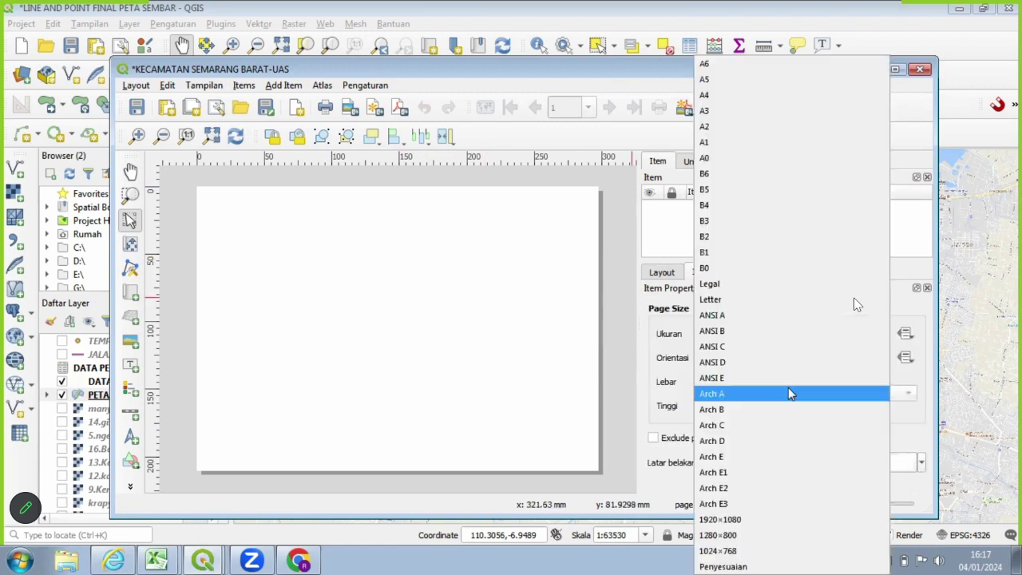
left_click(794, 103)
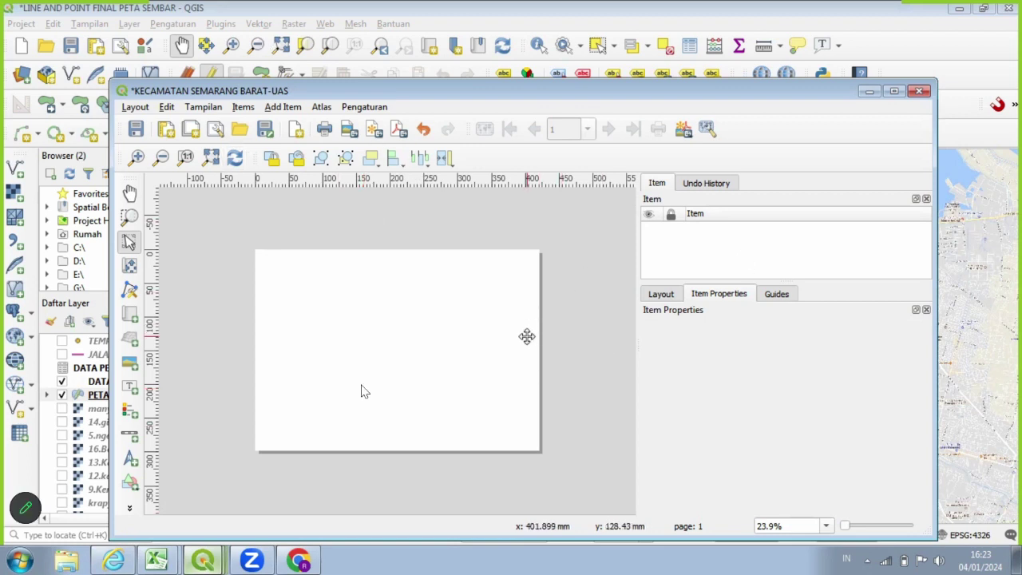
Reopen the page properties to confirm A3 landscape at 420 × 297 mm.
left_click(660, 295)
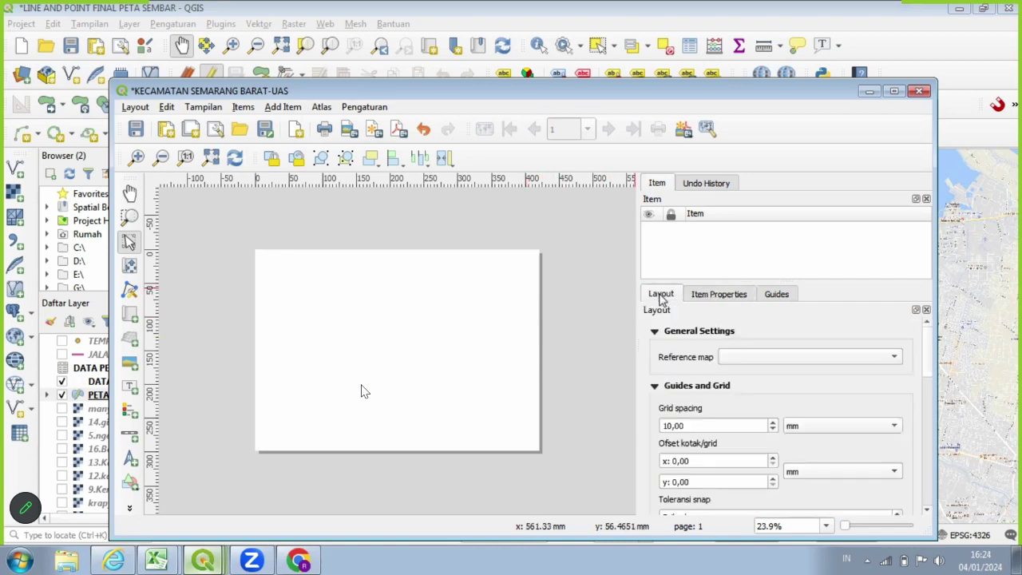
left_click(733, 295)
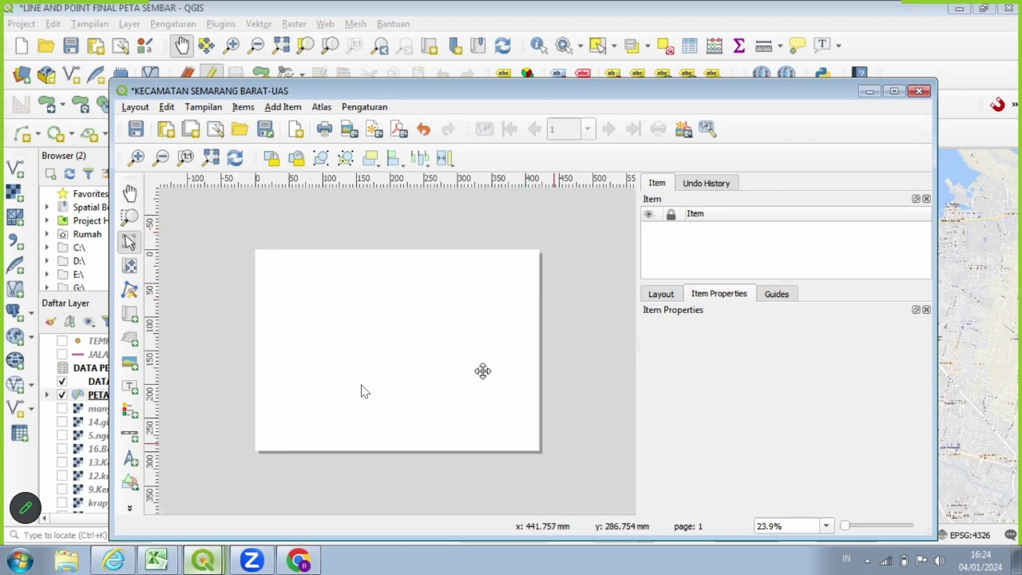
right_click(444, 357)
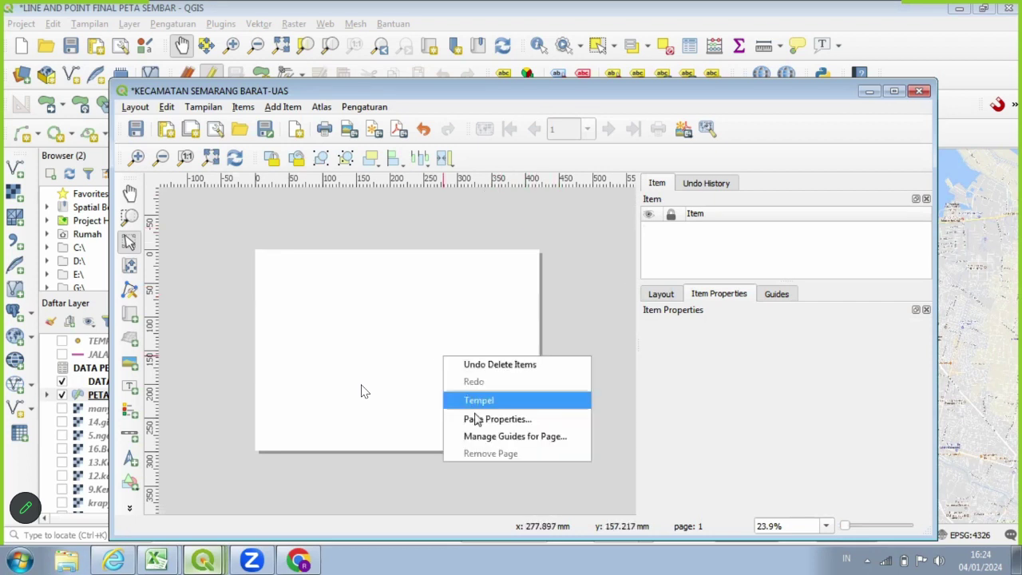
left_click(495, 419)
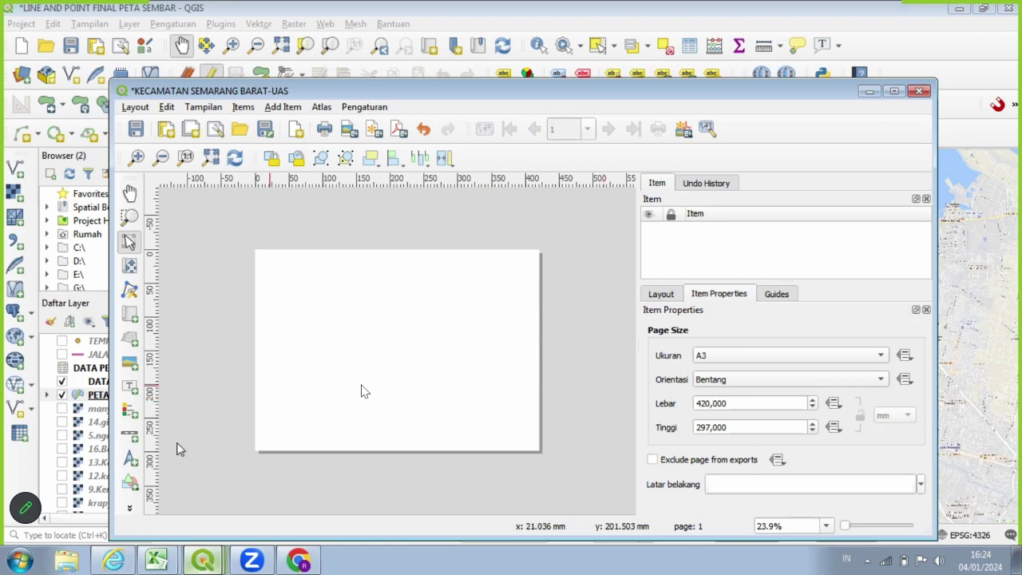
Draw a rectangle shape over the page's left part and nudge it slightly left.
left_click(134, 478)
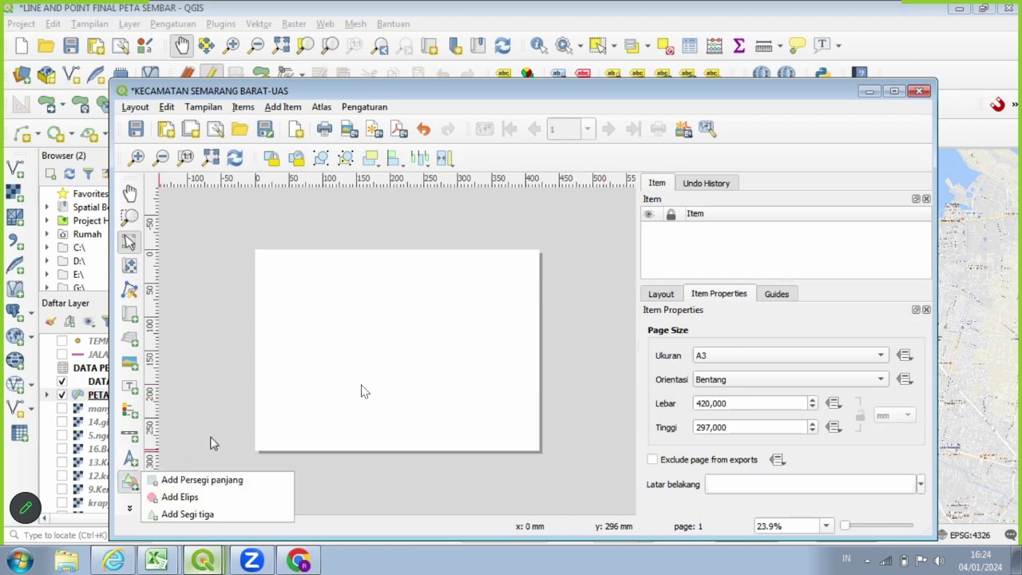
left_click(203, 480)
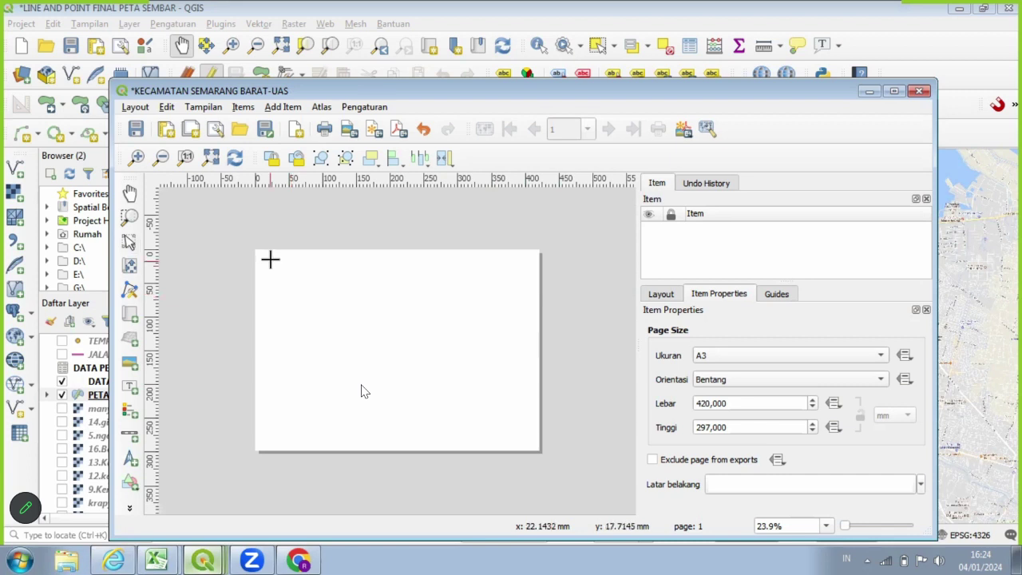
mouse_move(270, 259)
left_mouse_down()
mouse_move(422, 391)
mouse_move(433, 441)
left_mouse_up()
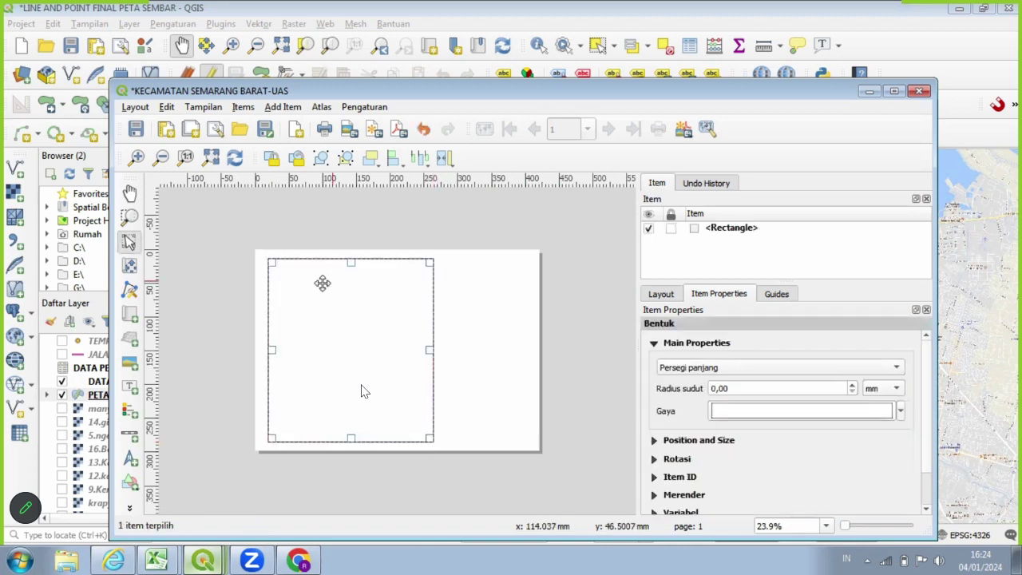
left_click_drag(321, 282, 330, 285)
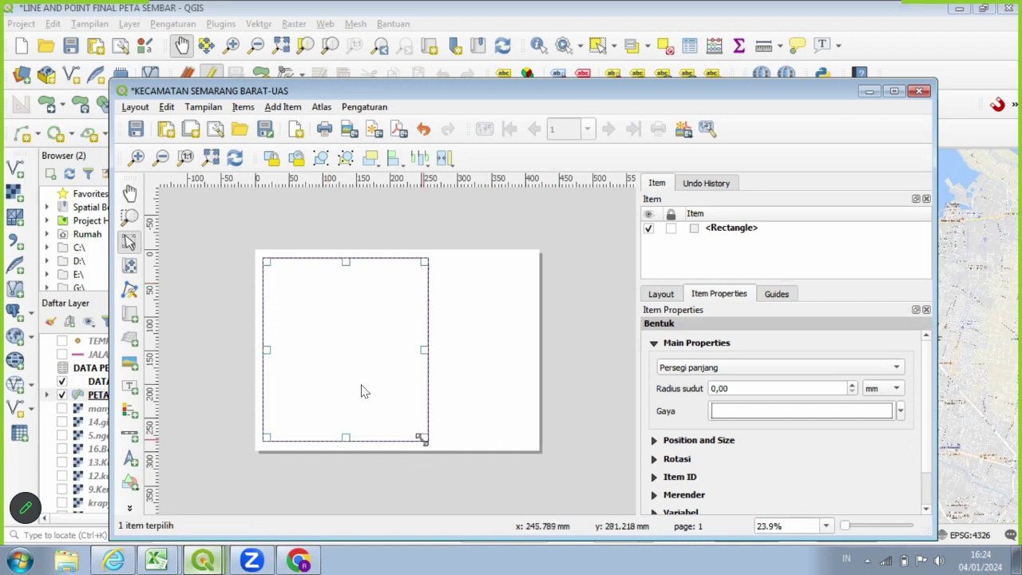
Enlarge the rectangle from its bottom-right corner and move it up to the page's top edge.
left_click(414, 399)
left_click(425, 439)
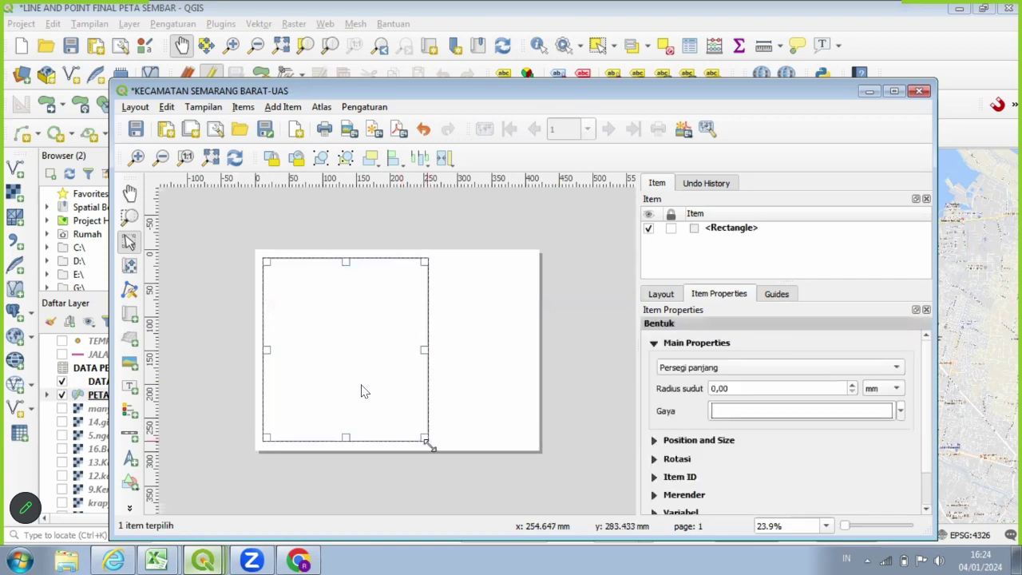
left_click_drag(436, 445, 442, 449)
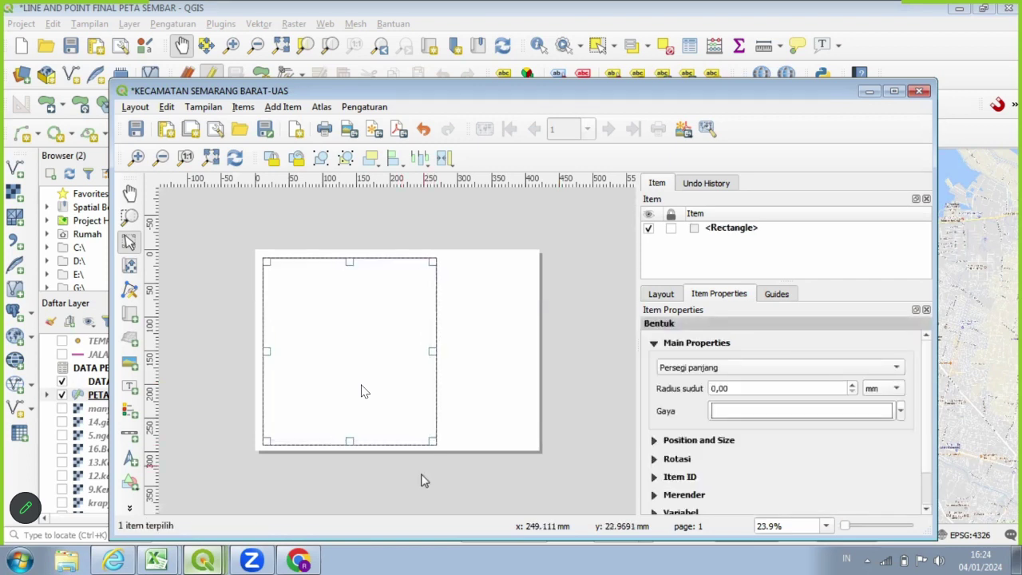
left_click(399, 343)
left_click(380, 384)
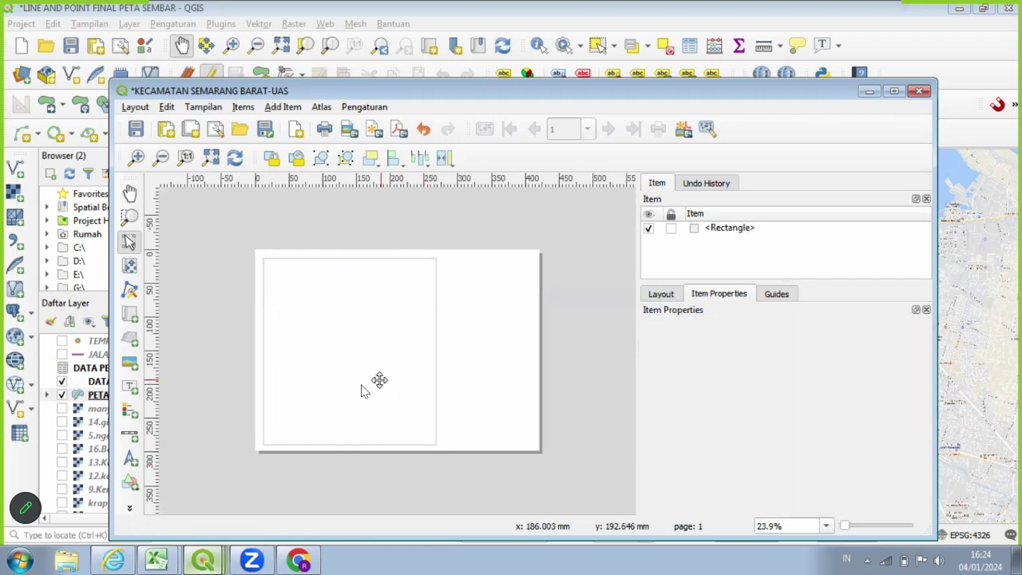
left_click_drag(387, 367, 381, 383)
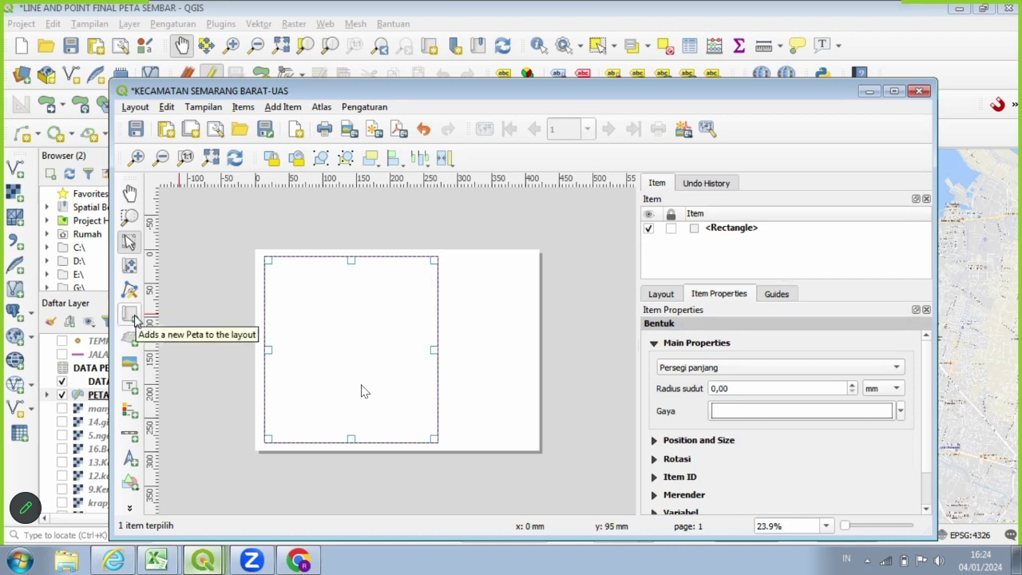
Draw map Peta 1 inside the rectangle and set its scale to 35000.
left_click(132, 315)
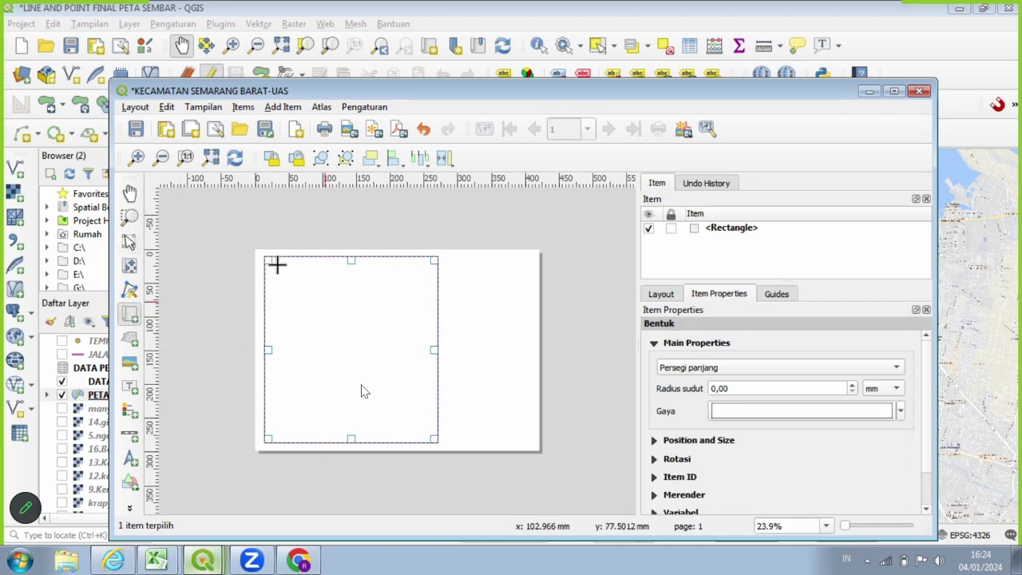
left_click_drag(277, 265, 428, 431)
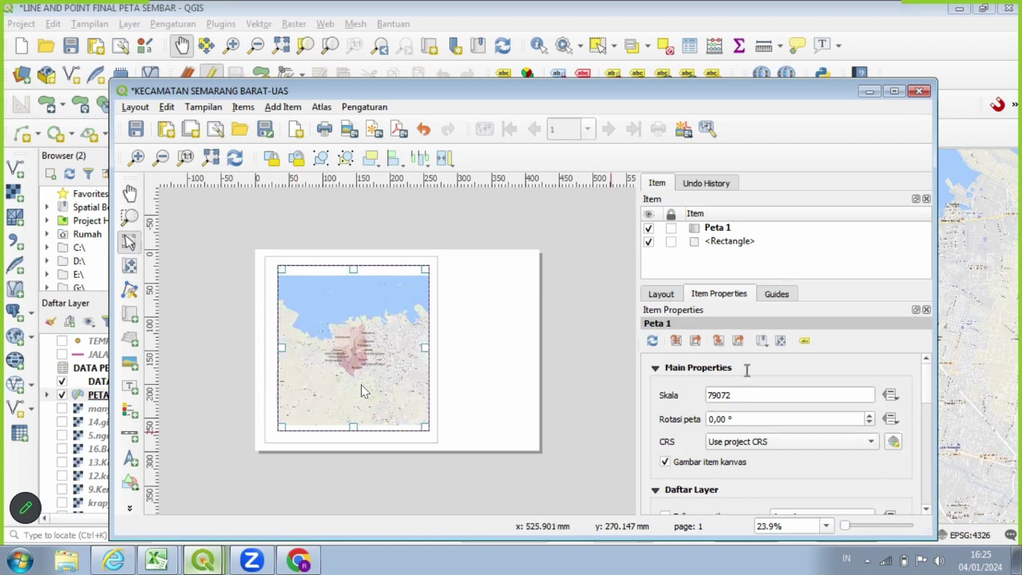
left_click(747, 395)
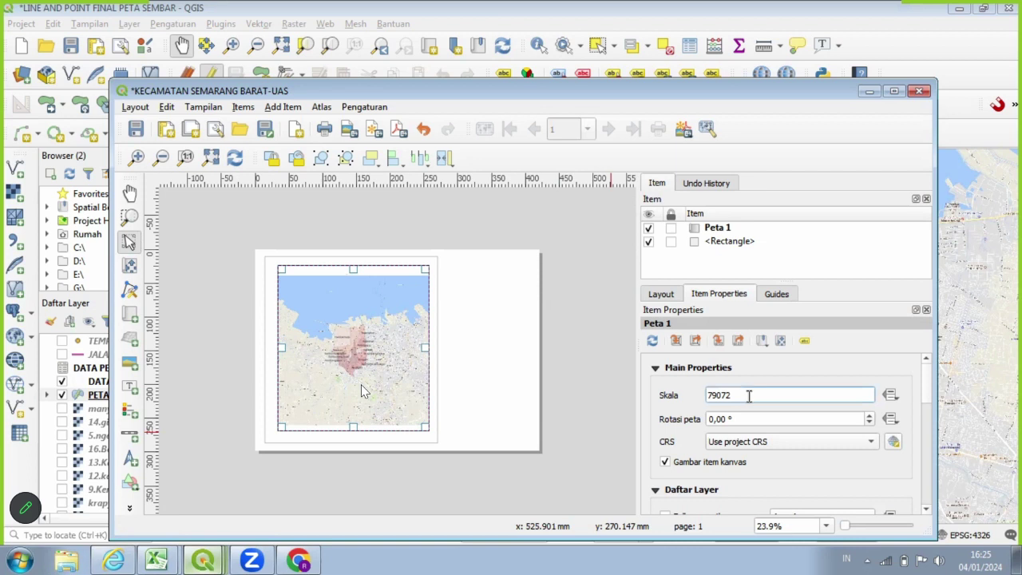
key("BackSpace")
key("BackSpace")
key("BackSpace")
key("BackSpace")
type("35")
key("Return")
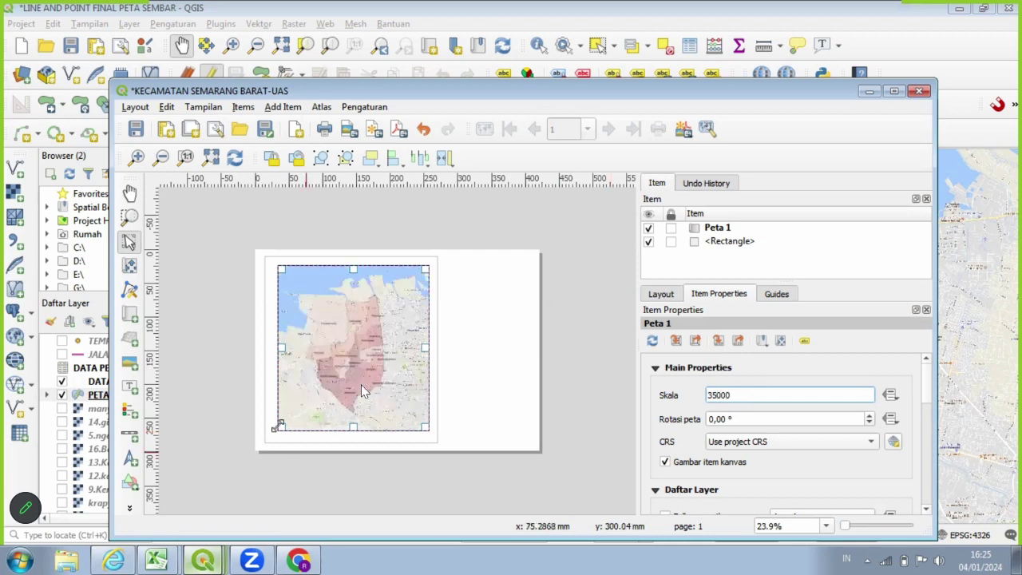
Enlarge the map frame toward the bottom-left and top-right, then trim its bottom-right corner.
left_click_drag(278, 426, 266, 440)
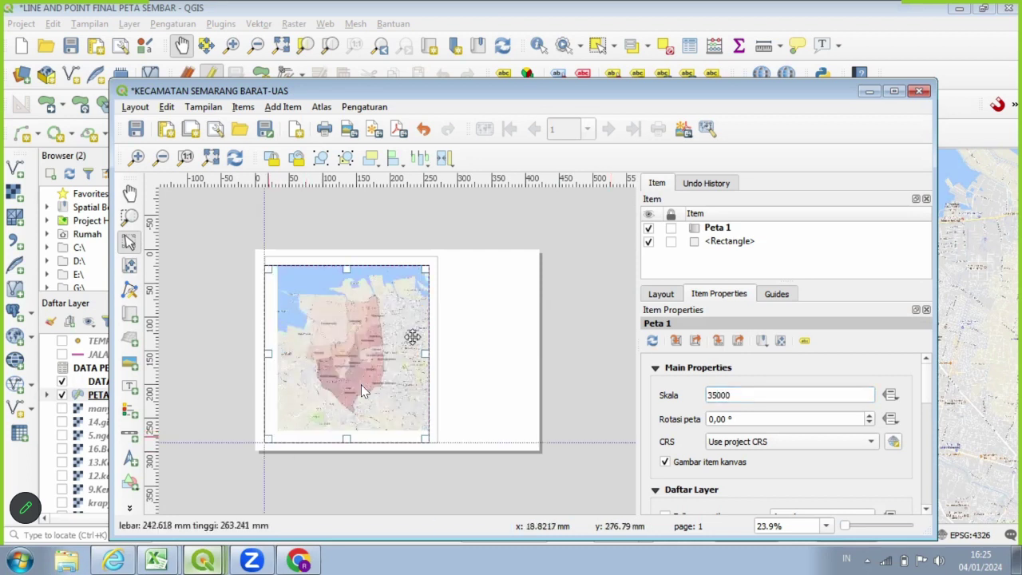
left_click_drag(426, 269, 436, 261)
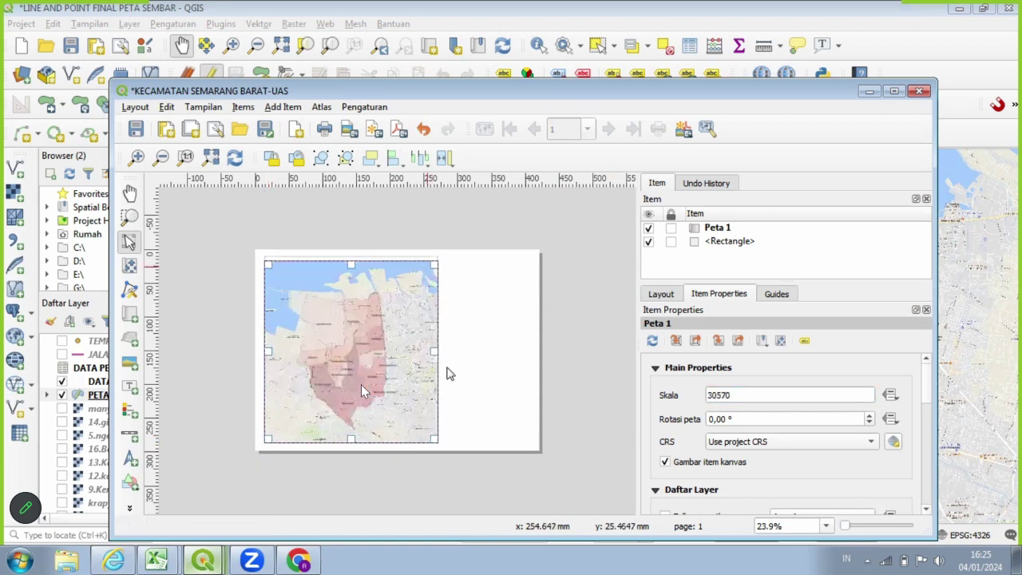
left_click(433, 257)
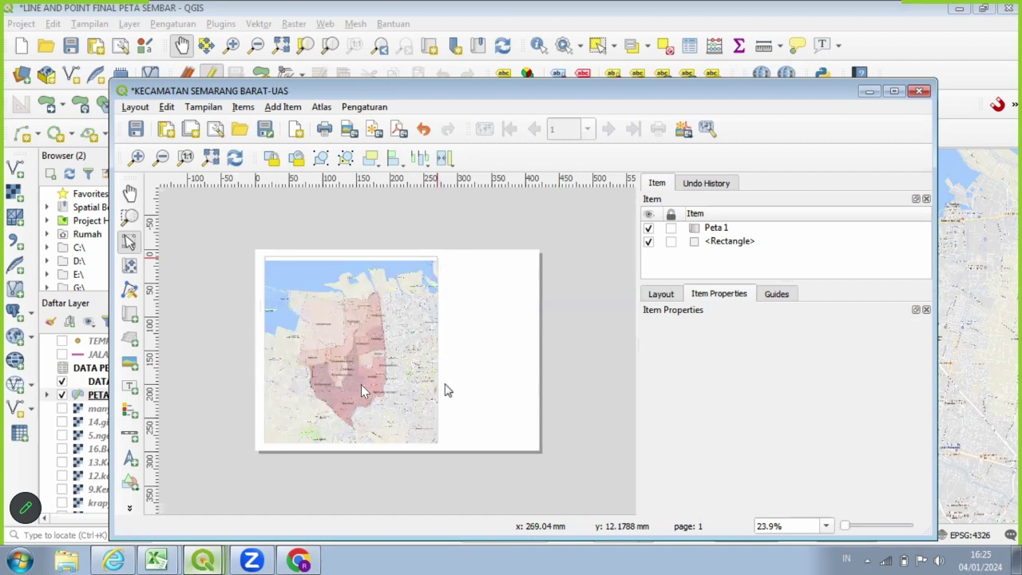
left_click(409, 266)
left_click(418, 259)
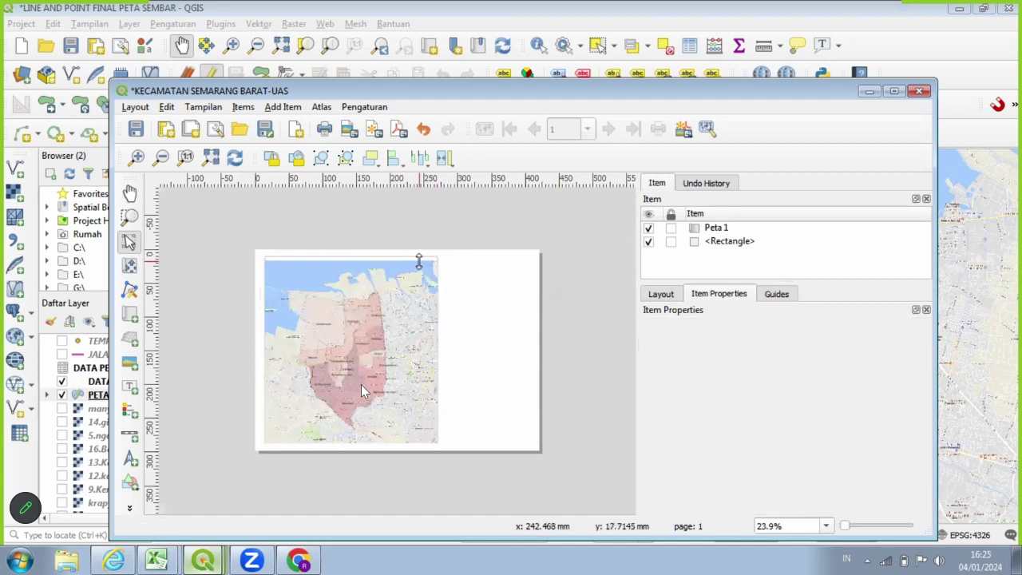
left_click(418, 260)
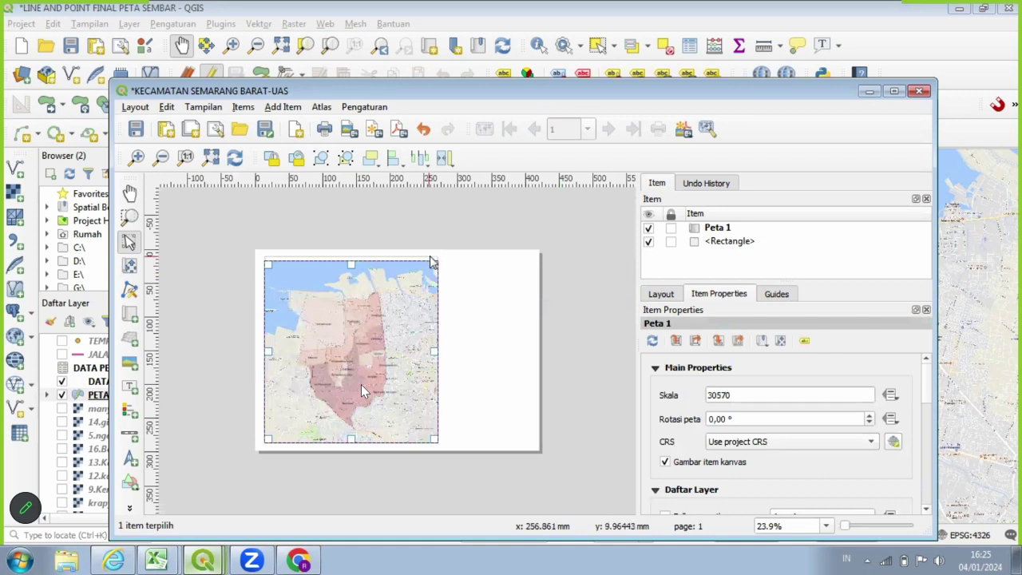
left_click(431, 262)
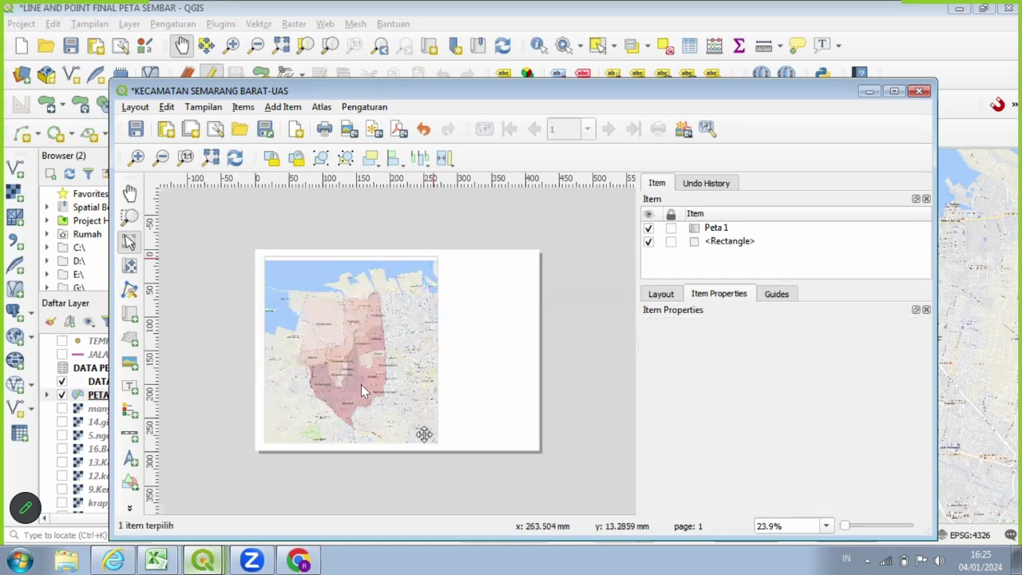
left_click(424, 434)
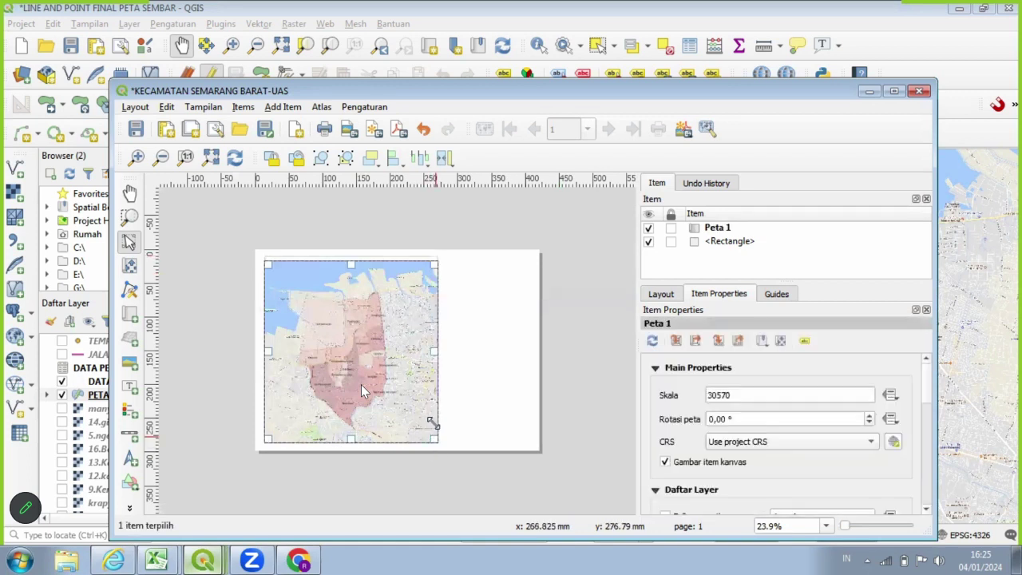
left_click_drag(432, 422, 439, 440)
Stretch the map frame up-right, shift it slightly right, and maximize the layout window.
left_click(436, 385)
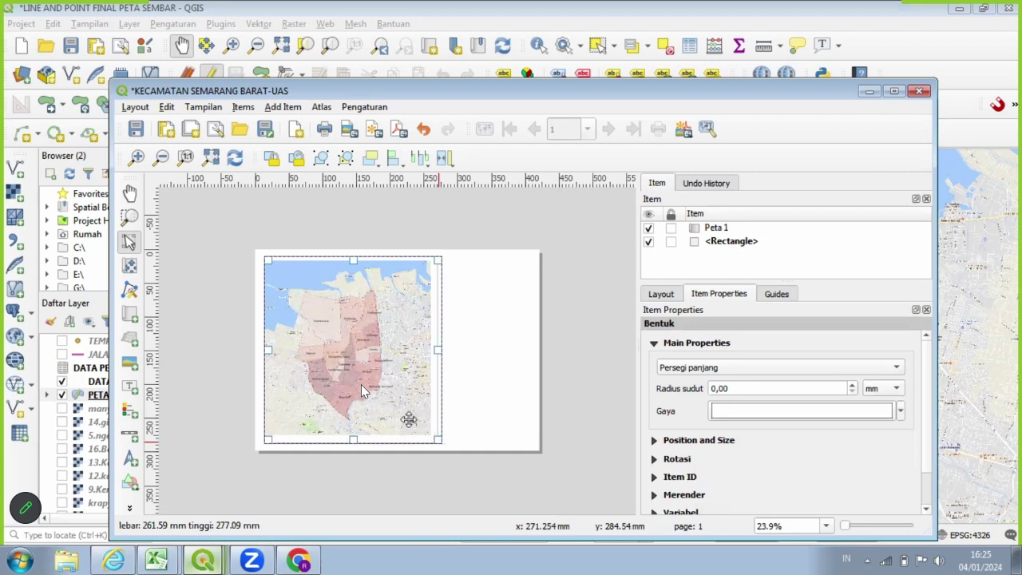
left_click(411, 345)
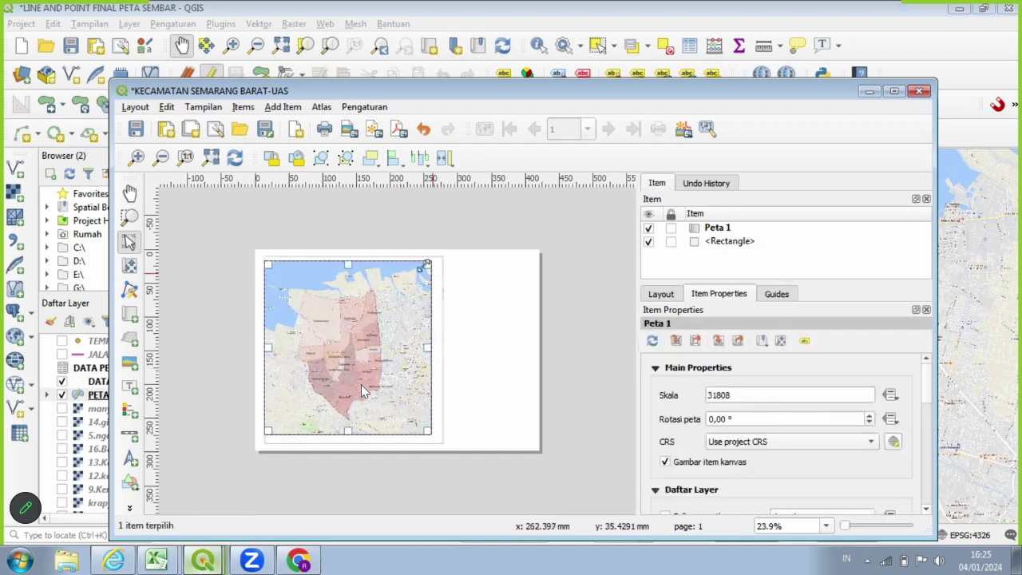
left_click_drag(427, 265, 433, 260)
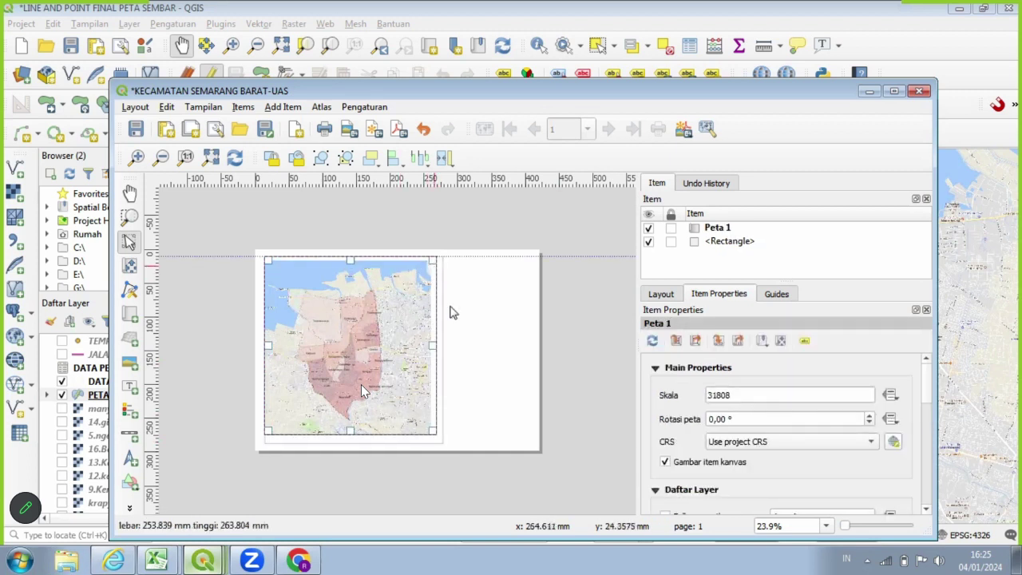
left_click(474, 414)
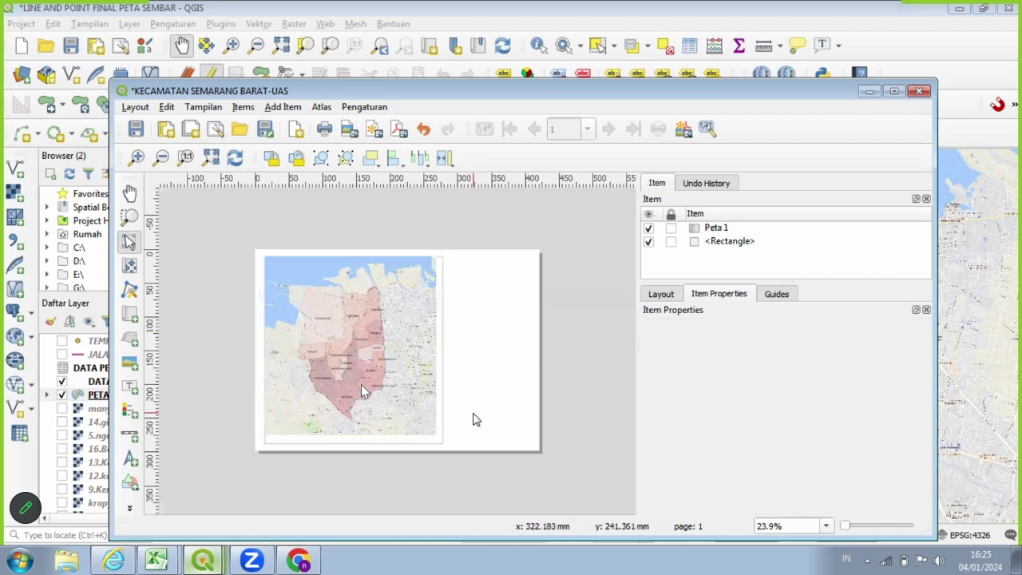
left_click(399, 363)
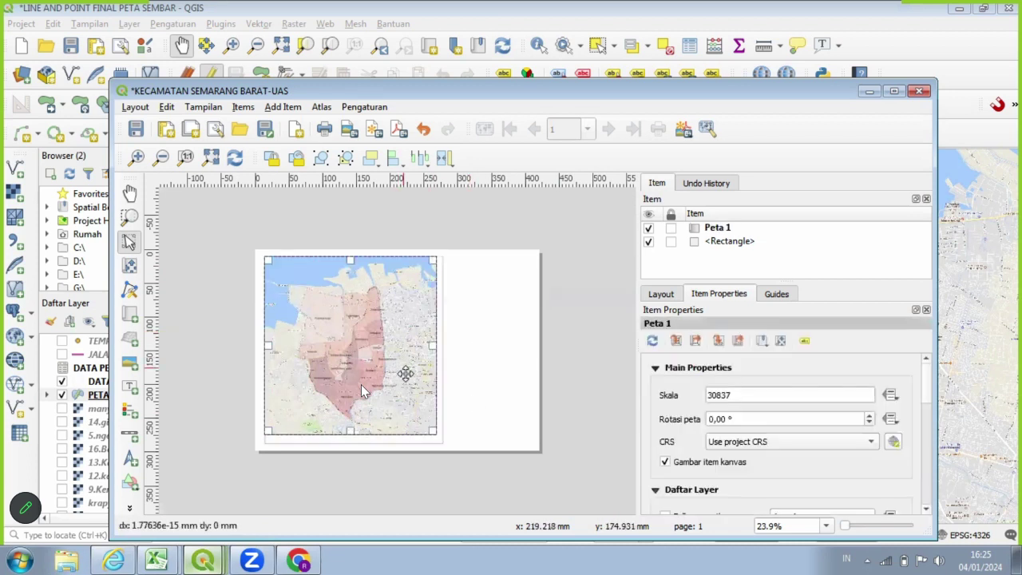
left_click_drag(405, 373, 423, 375)
left_click(468, 412)
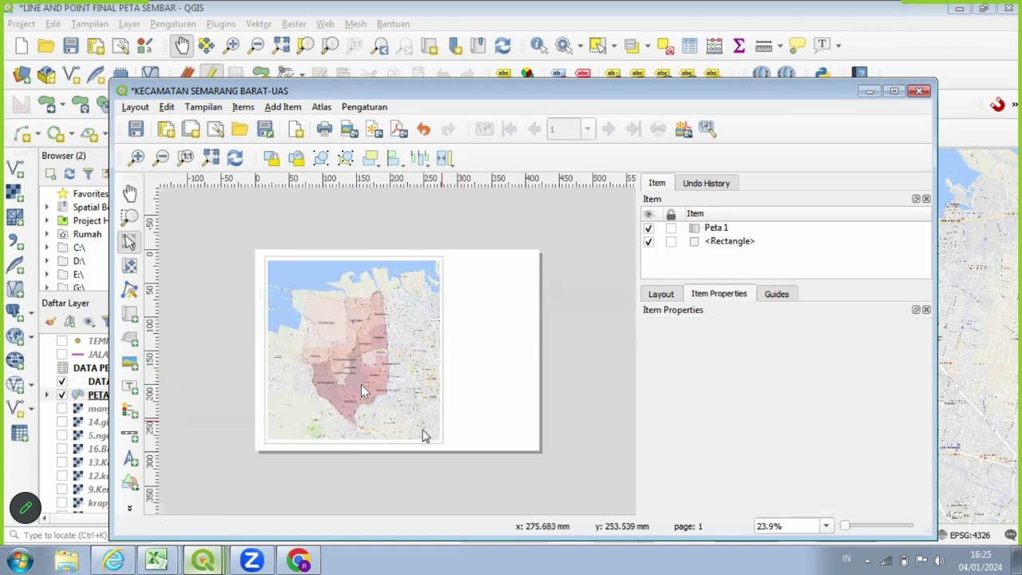
left_click(391, 380)
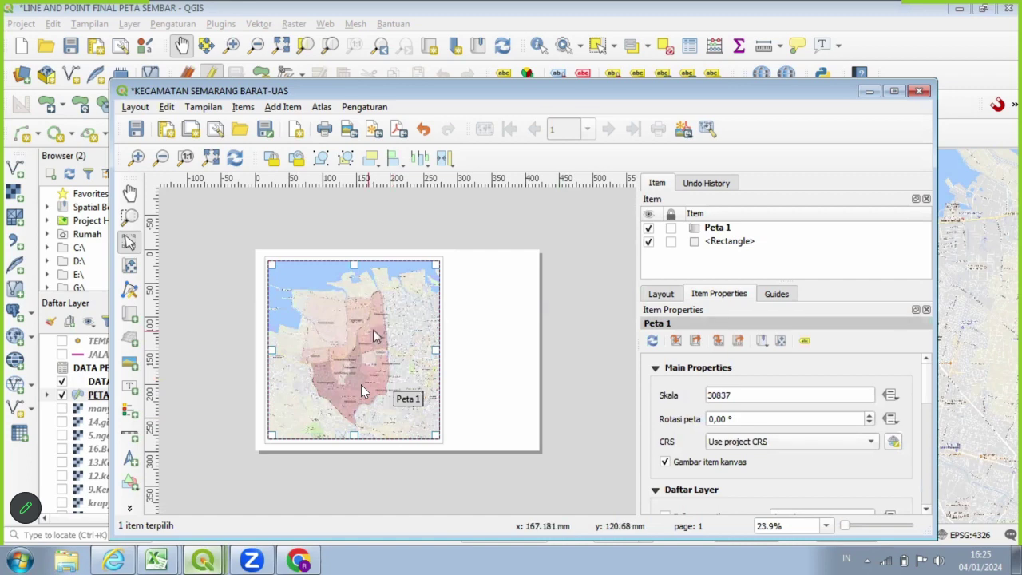
left_click(895, 91)
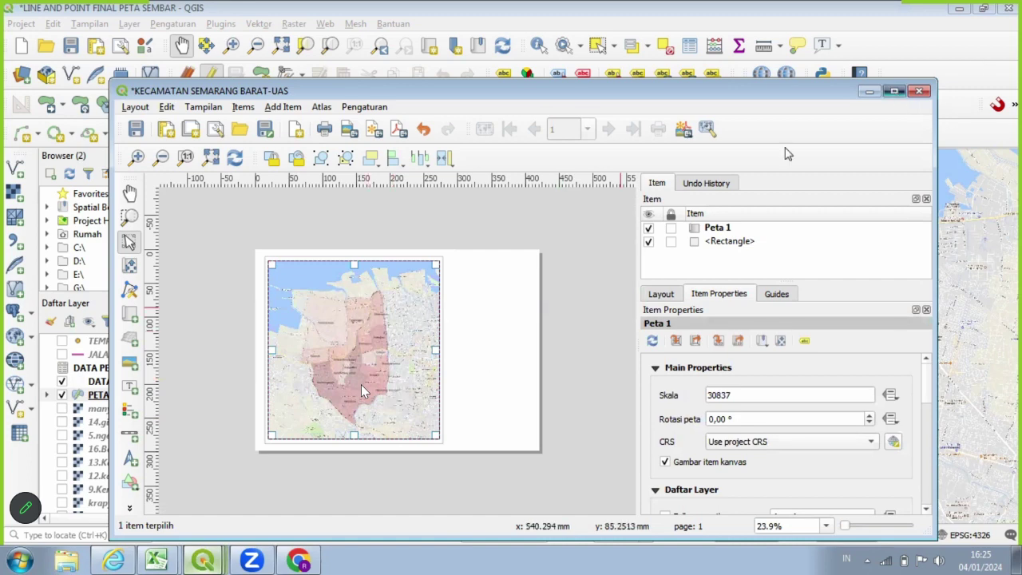
In the main QGIS window, hide the DATA PENDUDUK SEMBAR and basemap layers.
key("ctrl+plus")
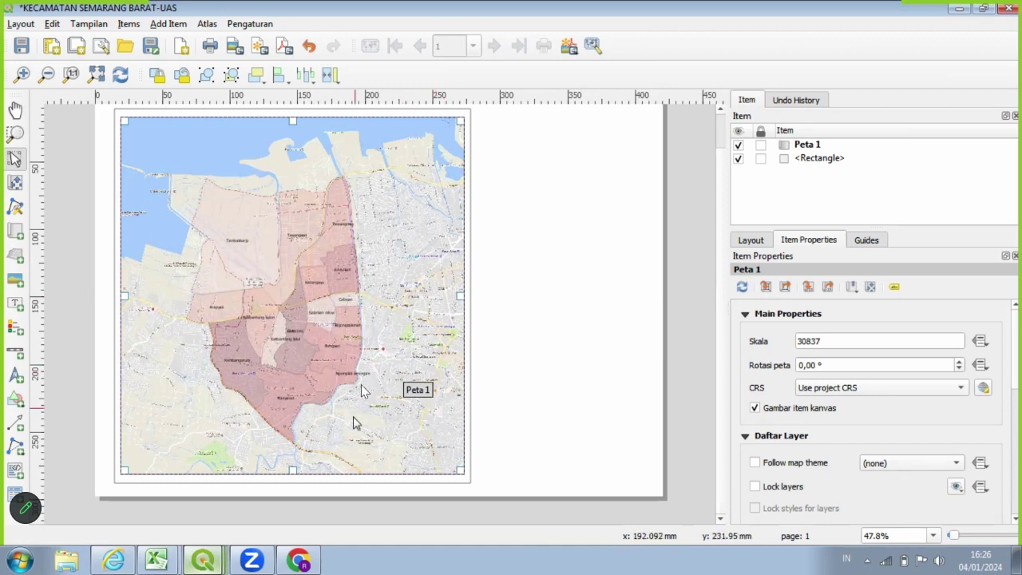
mouse_move(297, 559)
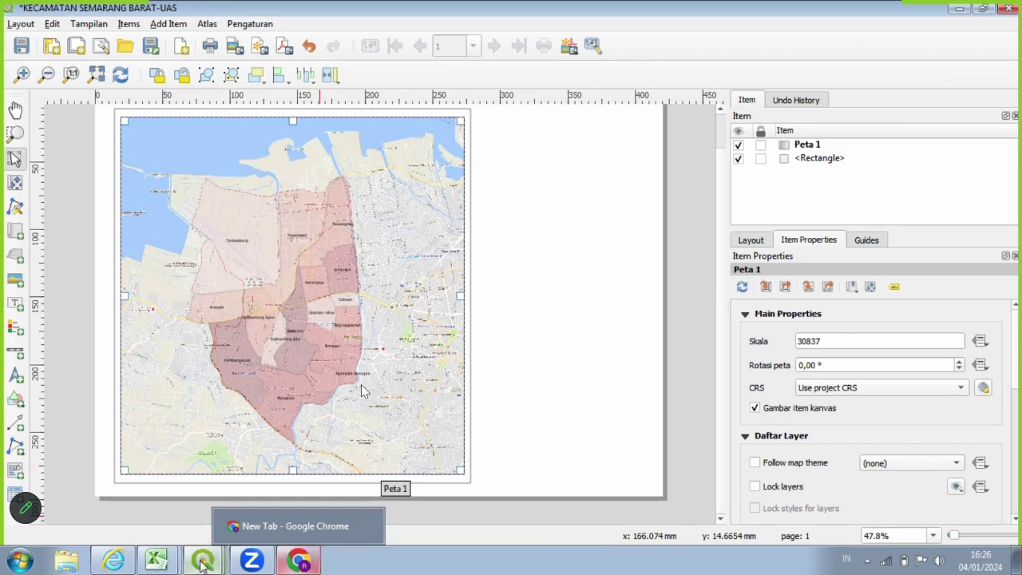
mouse_move(204, 555)
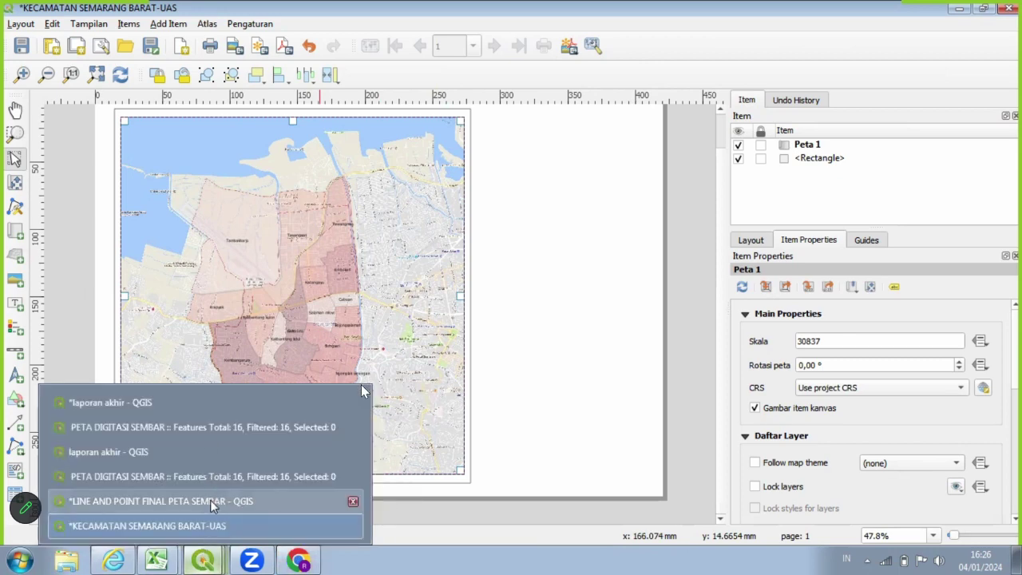
left_click(210, 500)
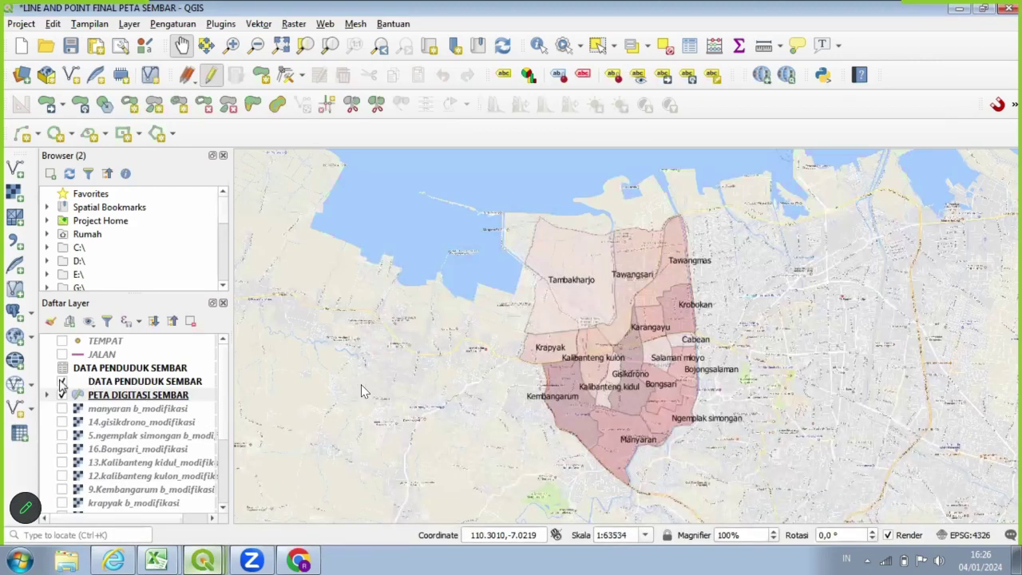
left_click(63, 382)
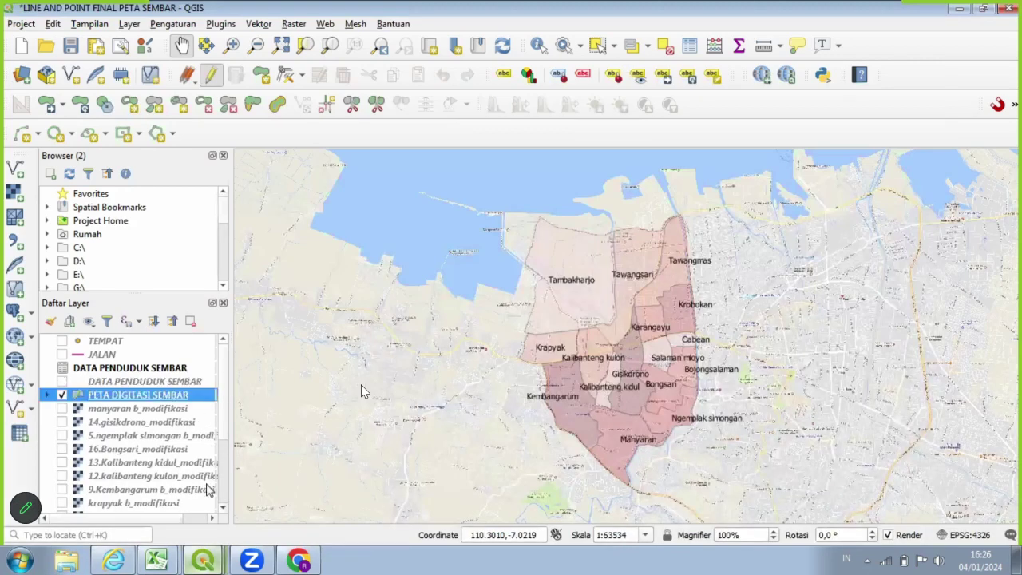
scroll(206, 489, "down", 3)
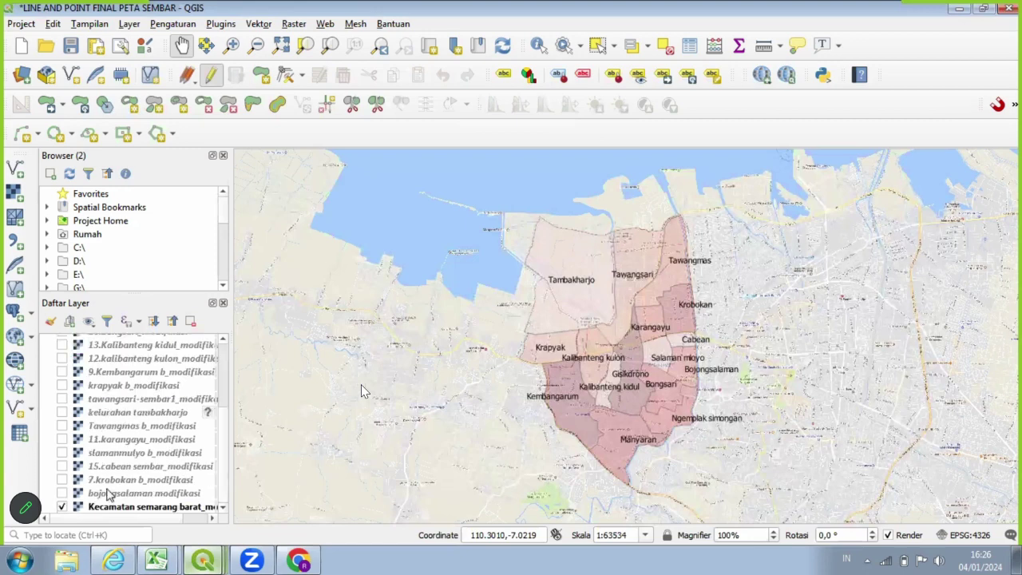
left_click(63, 507)
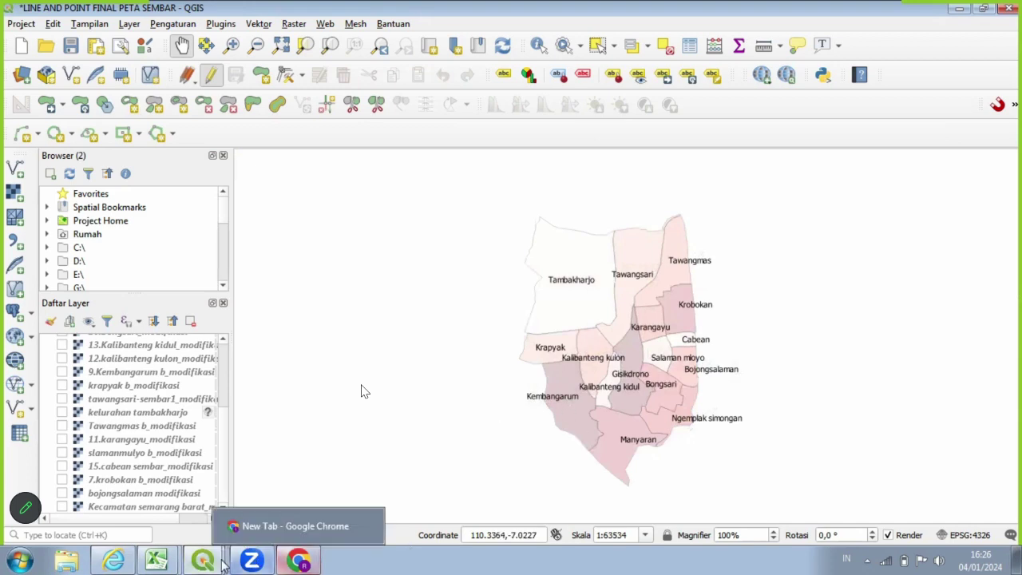
Return to the KECAMATAN SEMARANG BARAT-UAS layout and refresh the map view.
mouse_move(202, 561)
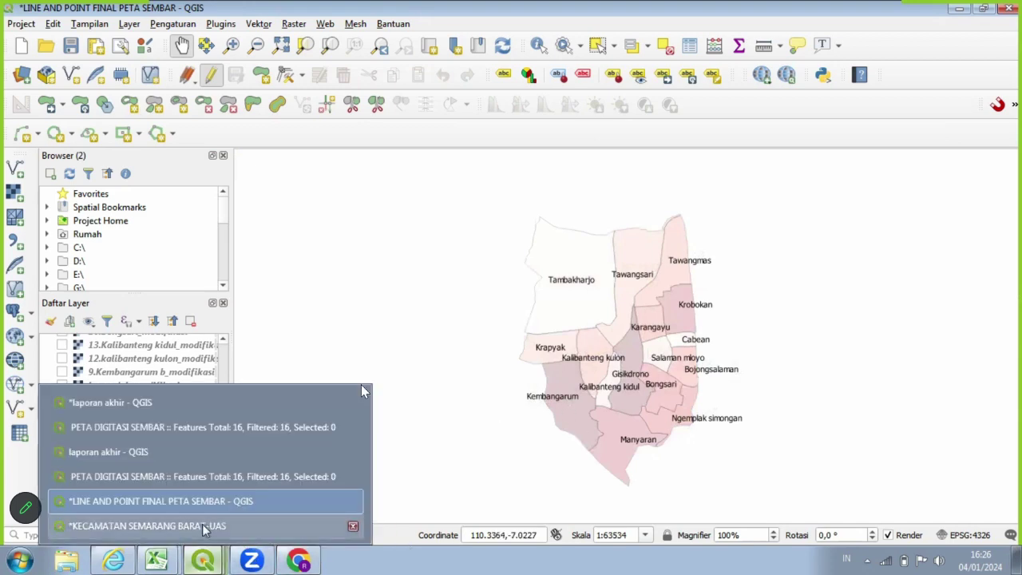
left_click(202, 524)
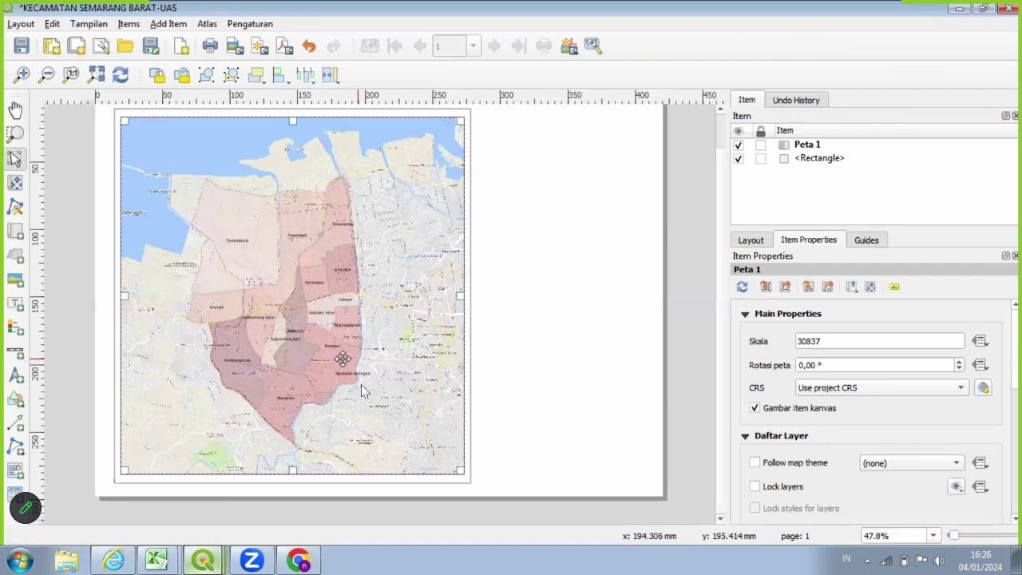
left_click(119, 74)
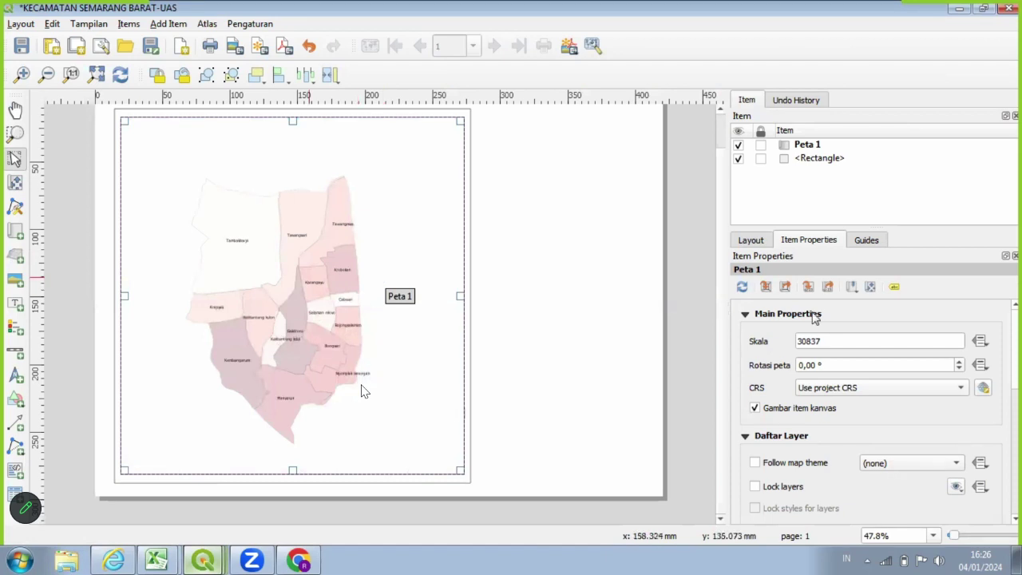
Change Peta 1's scale from 30837 to 30000.
left_click(809, 341)
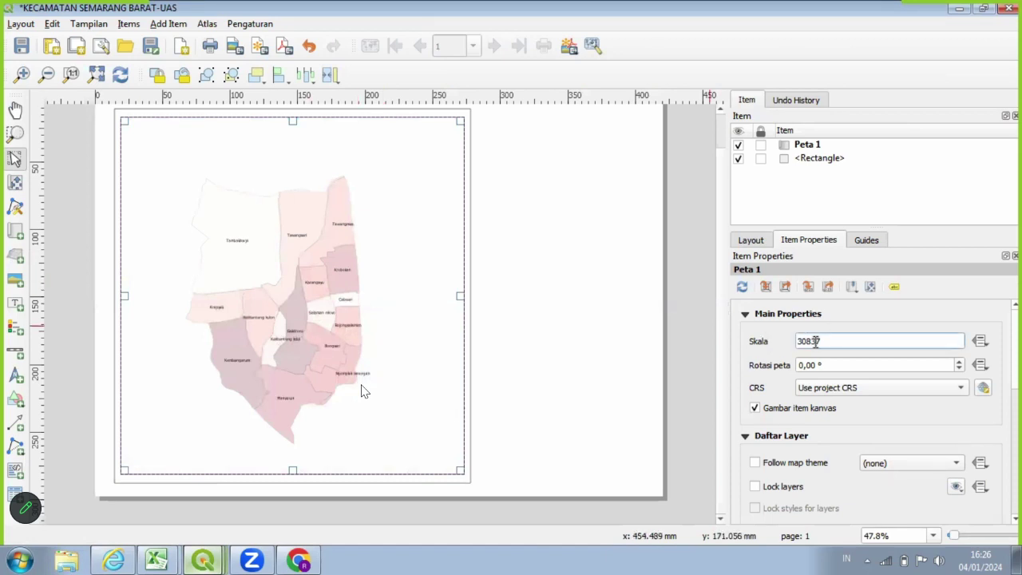
double_click(815, 342)
key("BackSpace")
type("35000")
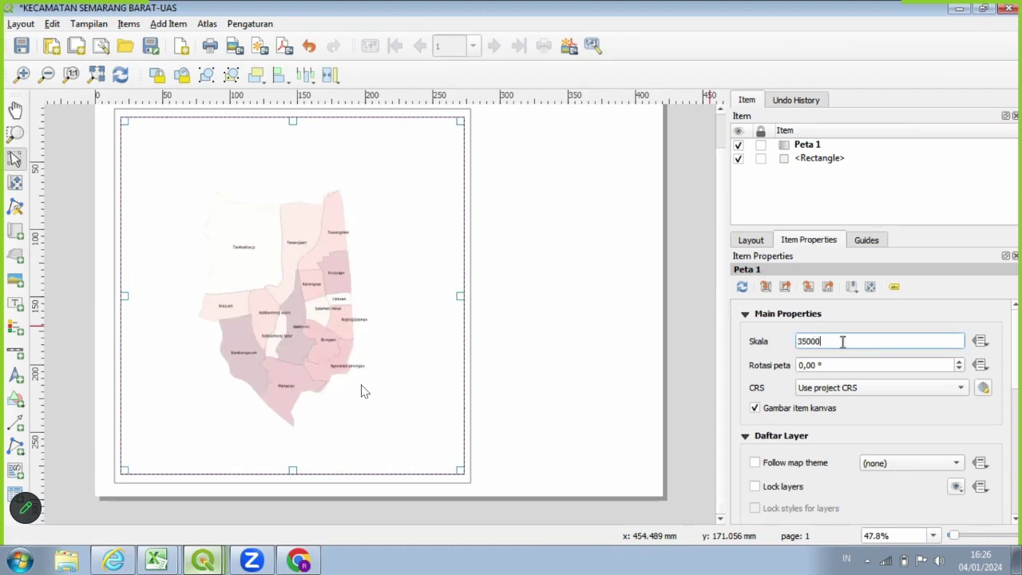
key("BackSpace")
key("BackSpace")
key("BackSpace")
key("BackSpace")
key("BackSpace")
type("30000")
key("Return")
Set the map scale to 27000 and nudge the map slightly upward.
key("BackSpace")
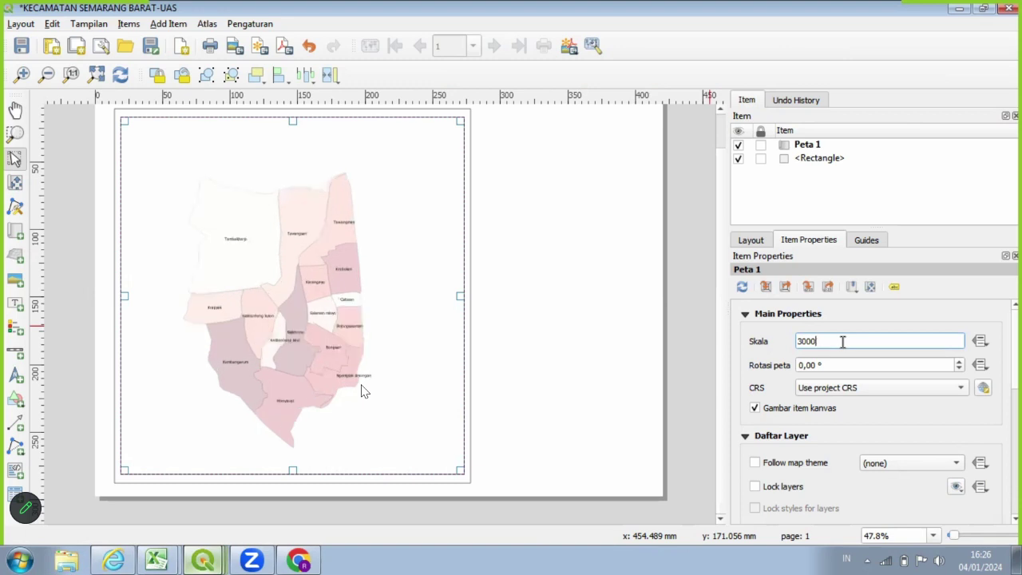
key("BackSpace")
key("BackSpace")
key("BackSpace")
key("BackSpace")
type("27000")
key("Return")
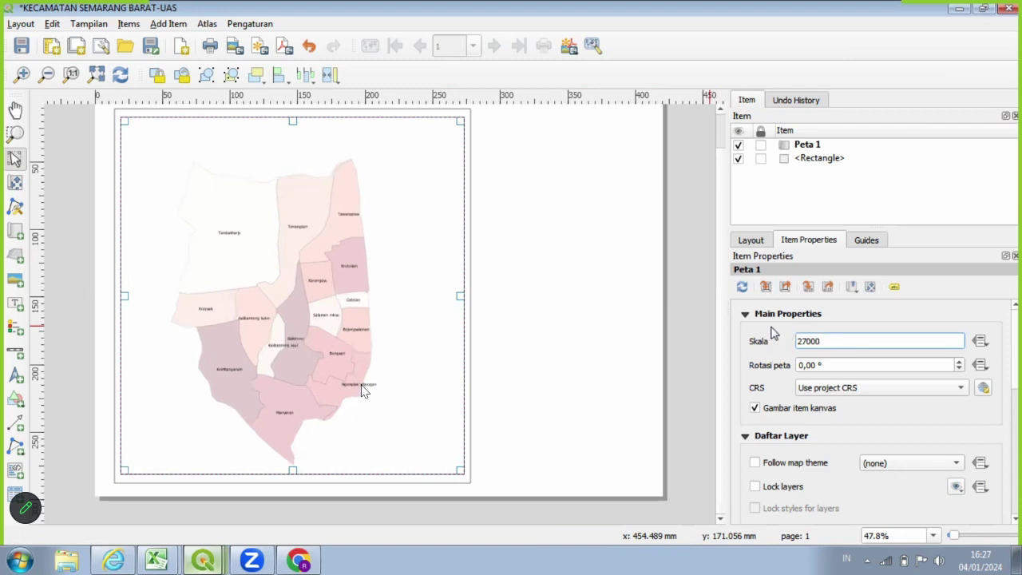
left_click_drag(280, 219, 283, 218)
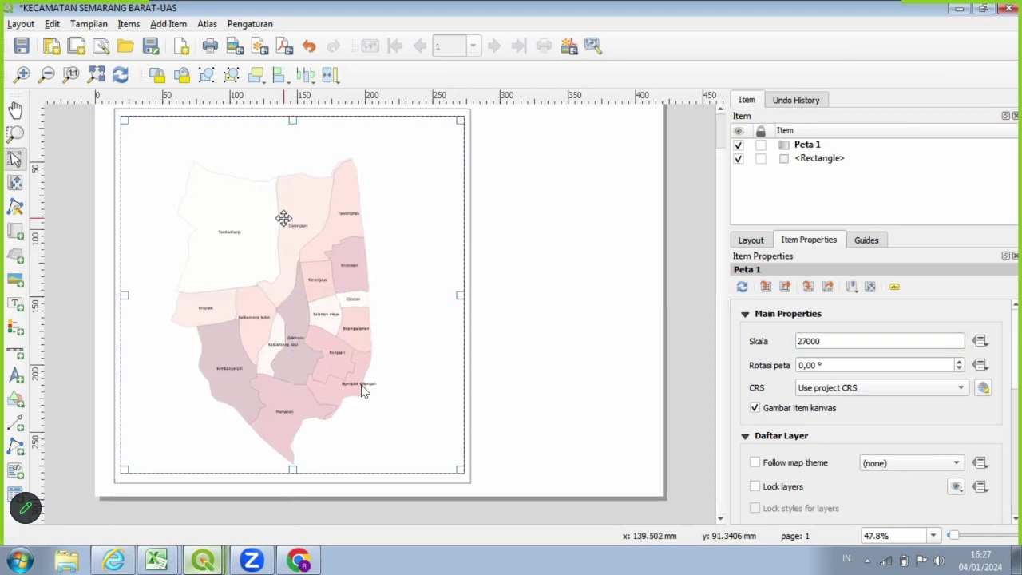
left_click(415, 381)
left_click(361, 387)
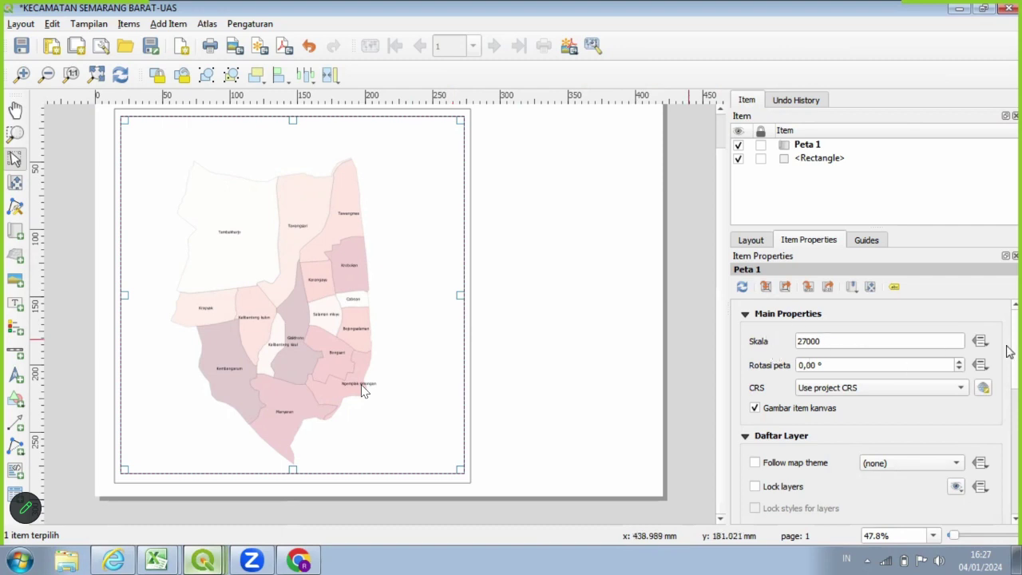
scroll(1008, 352, "down", 3)
scroll(1007, 357, "down", 2)
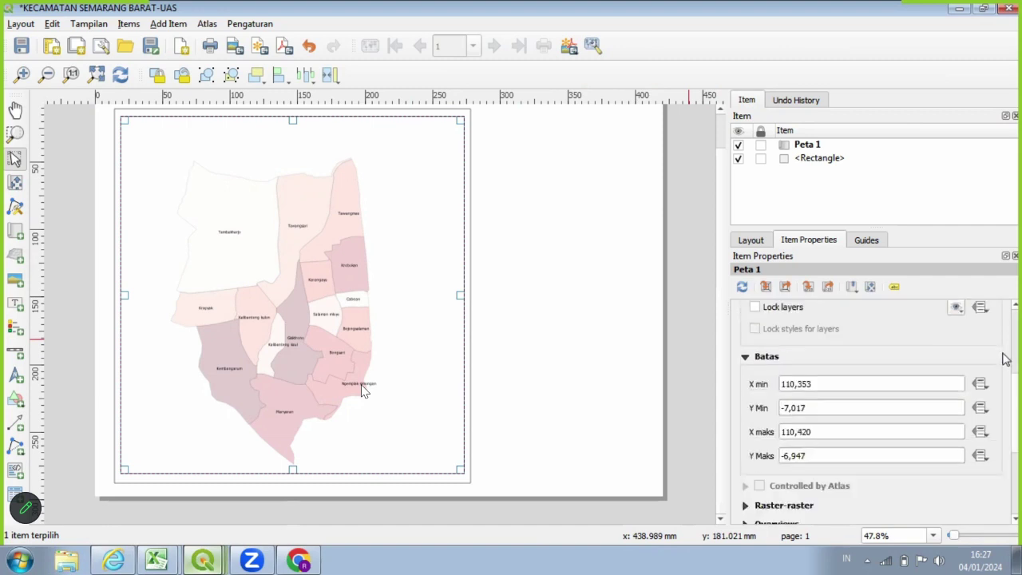
scroll(1005, 360, "down", 3)
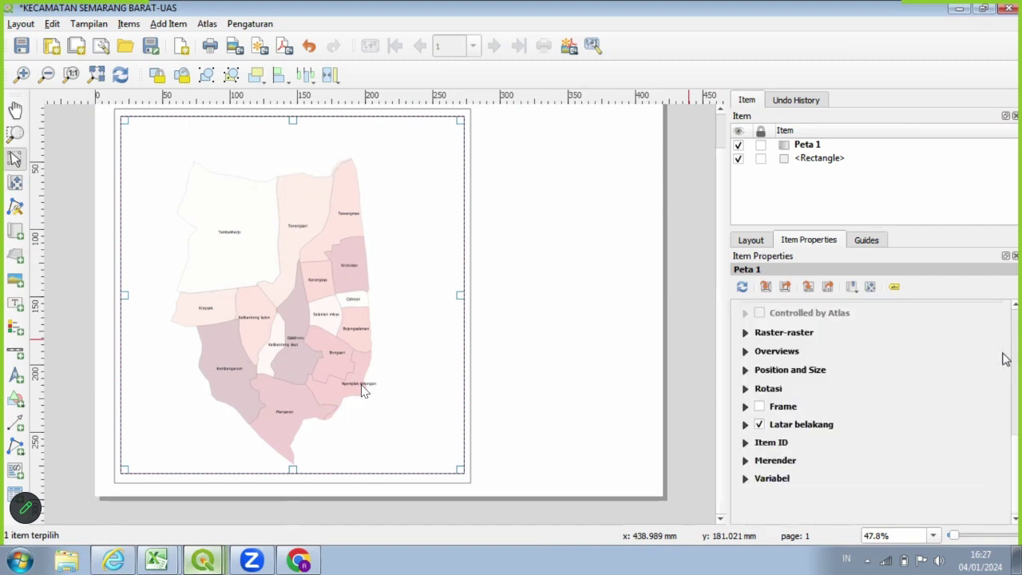
scroll(1005, 360, "up", 1)
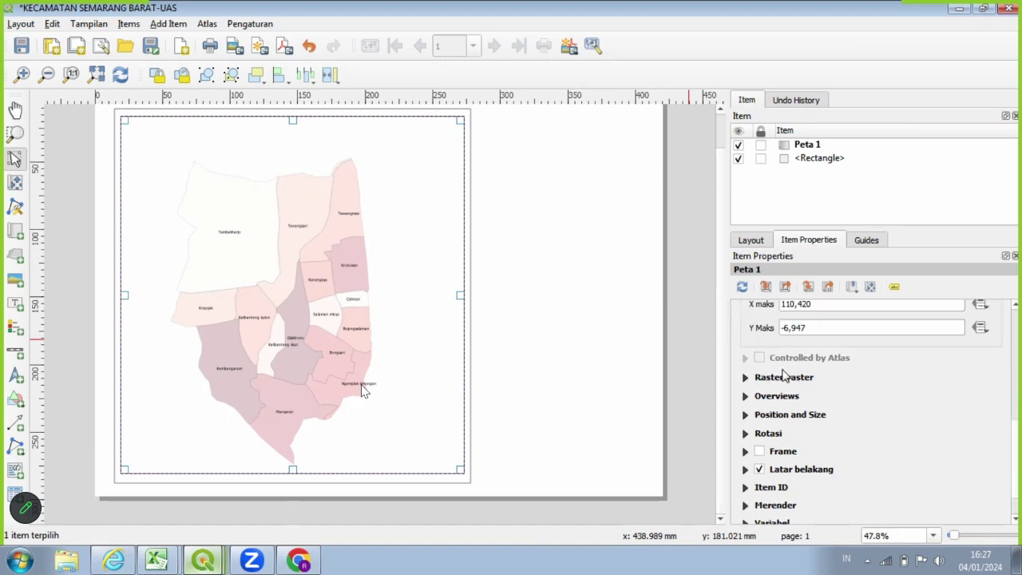
scroll(797, 366, "up", 3)
scroll(797, 367, "up", 1)
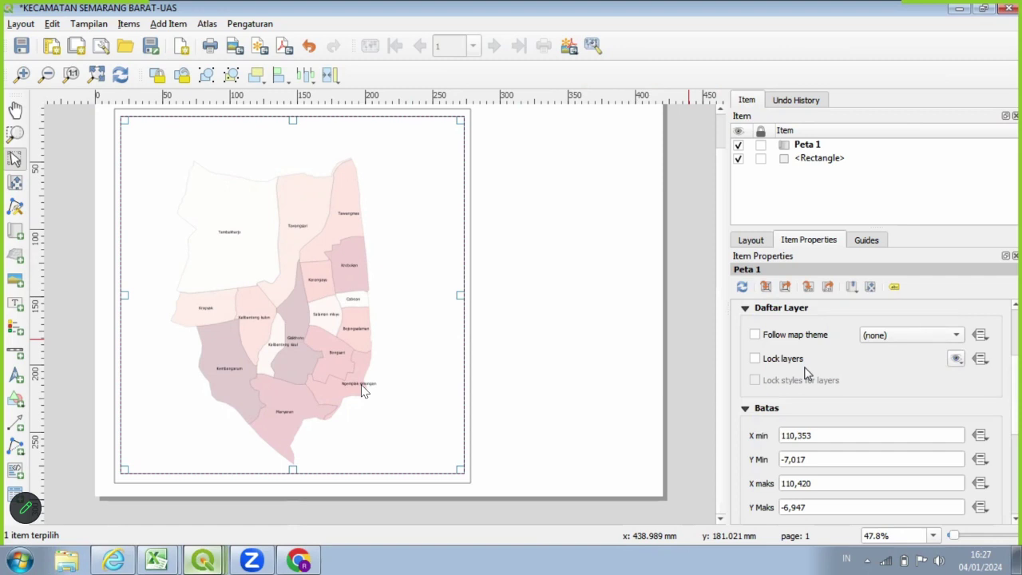
scroll(805, 371, "up", 3)
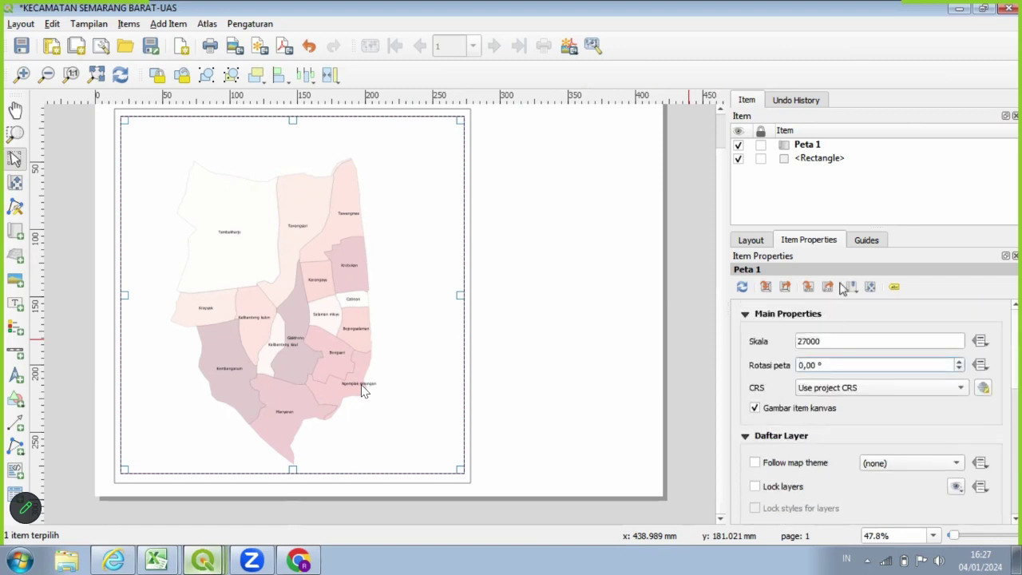
scroll(855, 345, "down", 6)
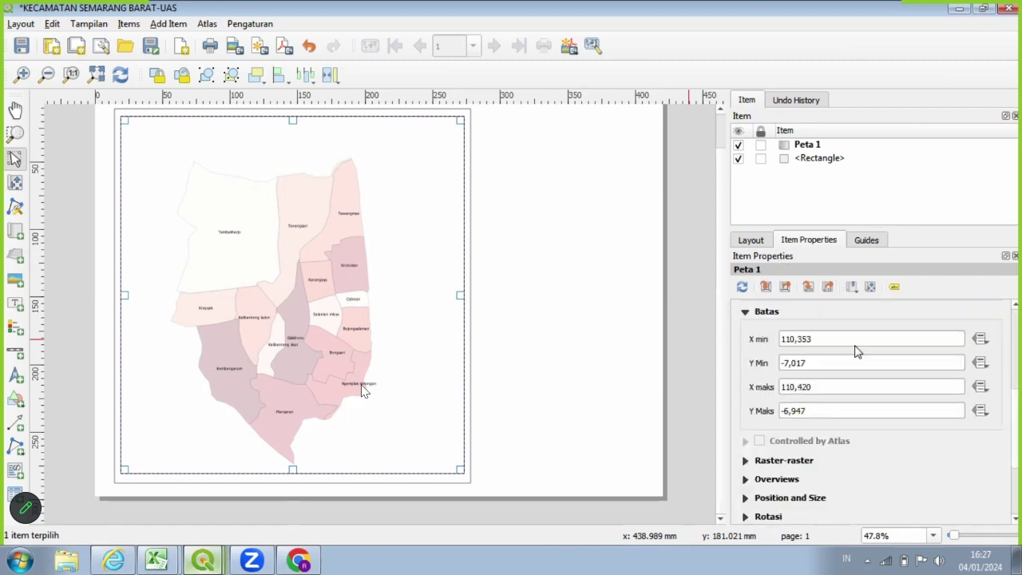
scroll(855, 351, "down", 2)
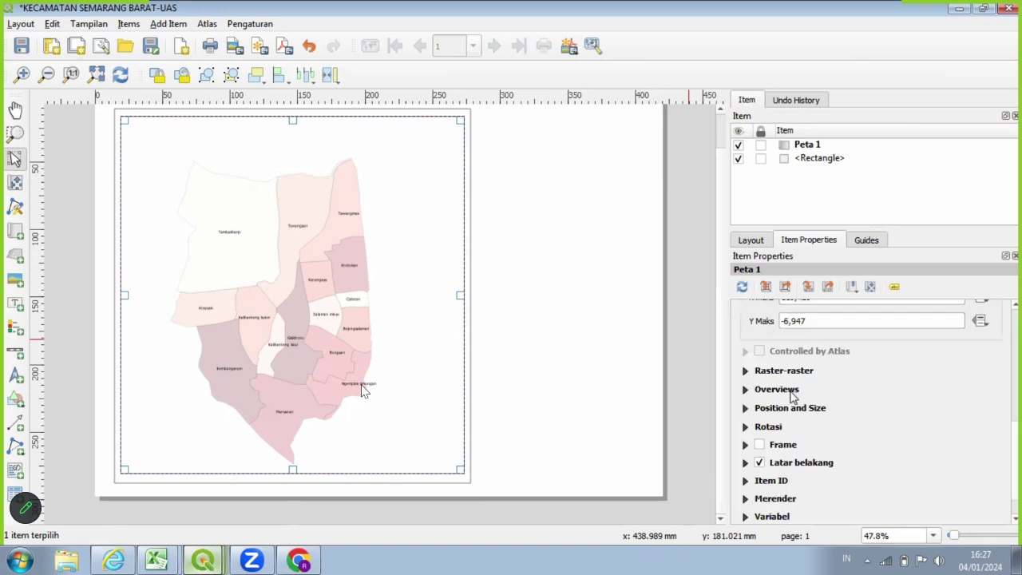
Add Grid 1 to Peta 1, open its settings, and set Interval X to 5.
left_click(767, 375)
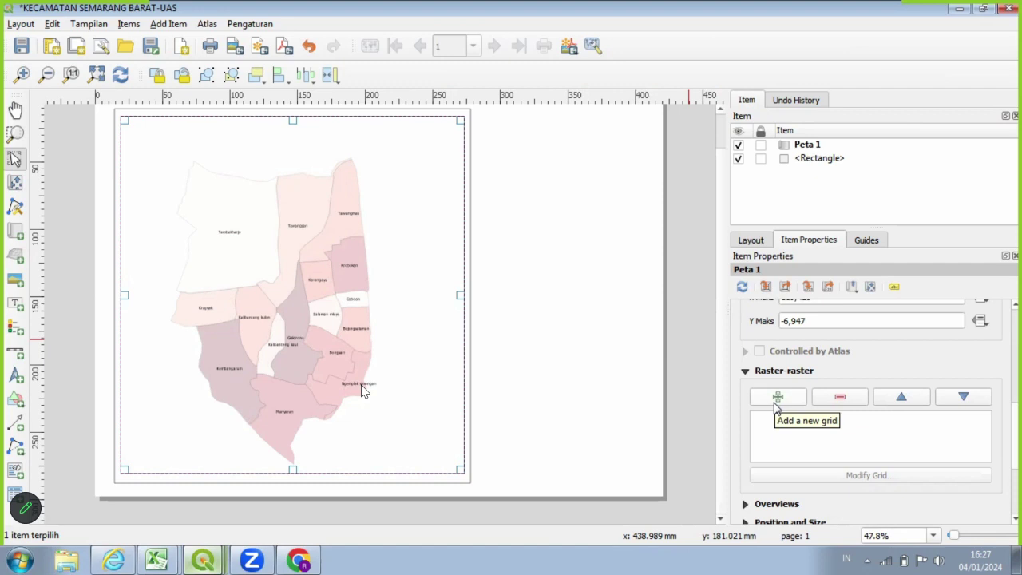
left_click(776, 399)
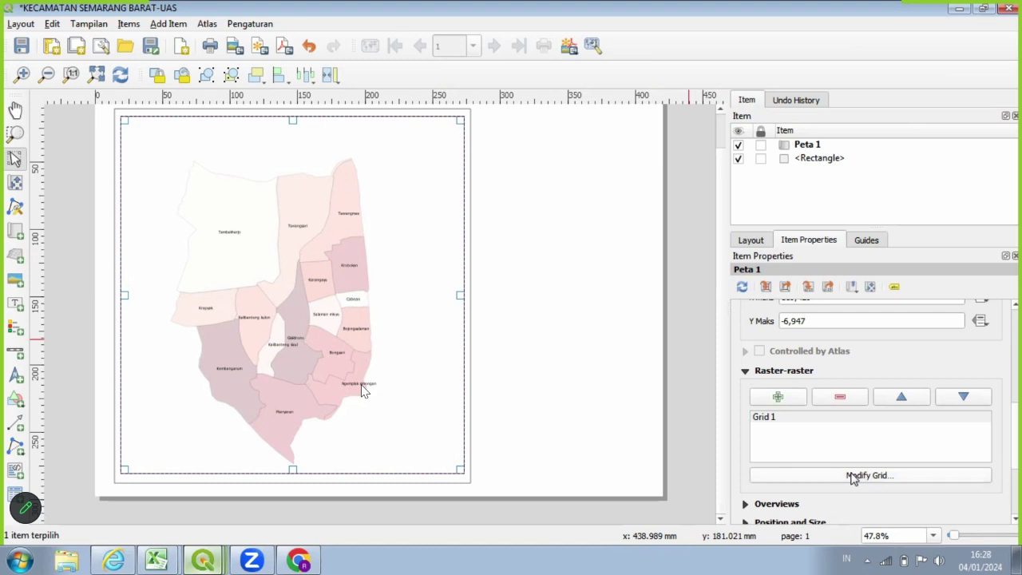
left_click(852, 476)
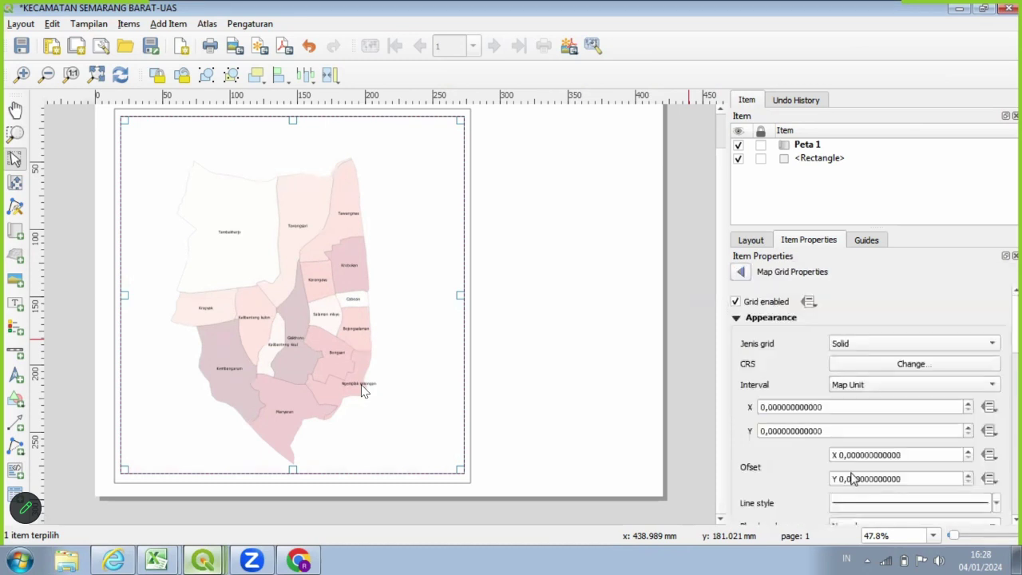
left_click(788, 406)
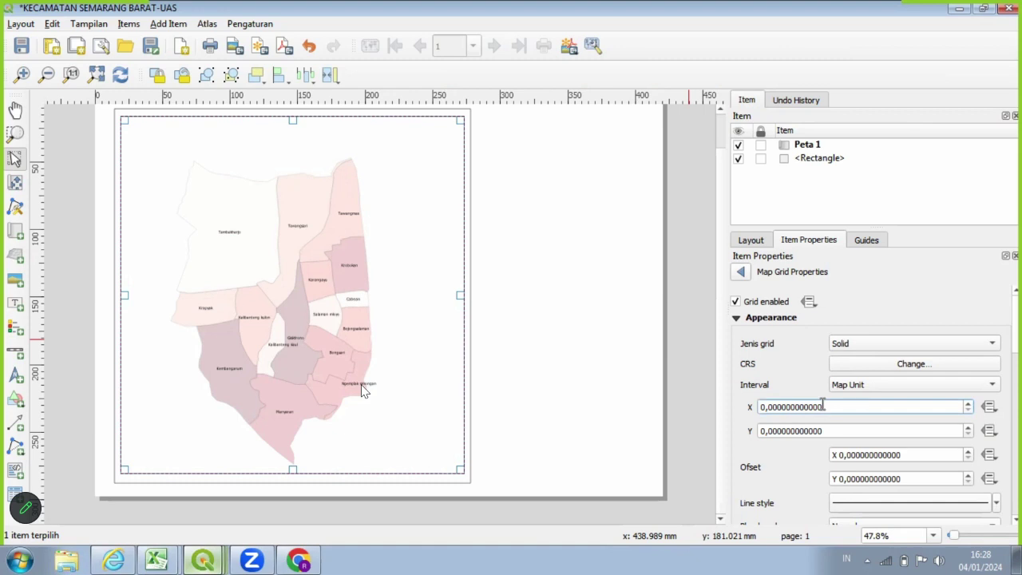
key("Home")
key("Delete")
type("5")
Set Interval Y to 5 and revise the X interval entry to 15.
left_click(776, 429)
key("Home")
key("Delete")
type("5")
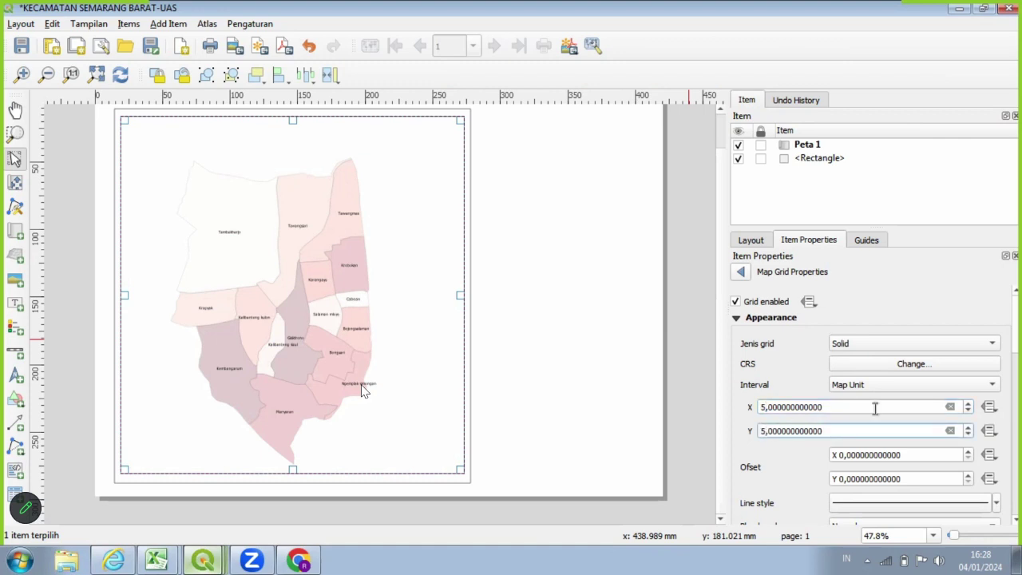
scroll(890, 414, "down", 1)
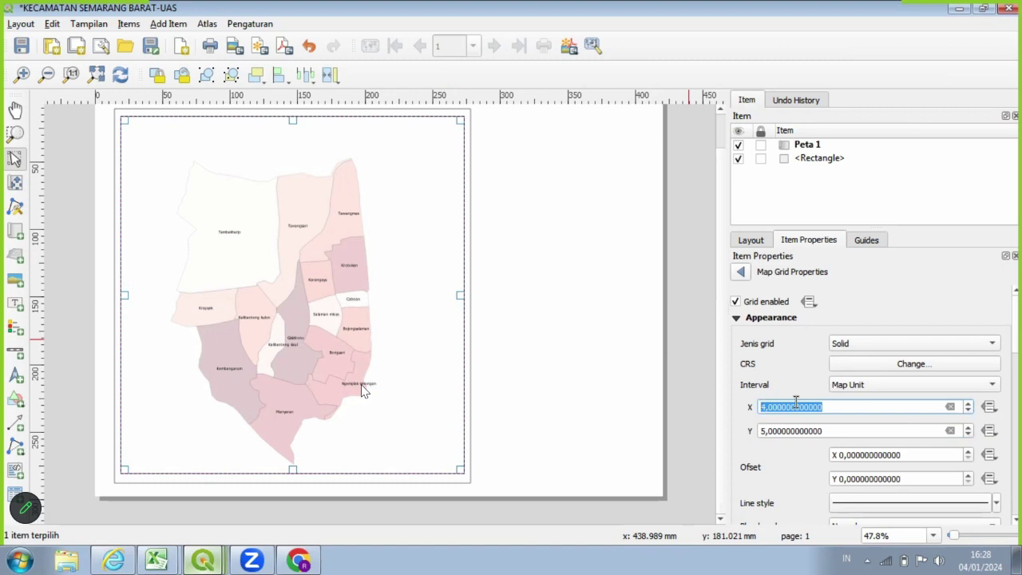
left_click(765, 408)
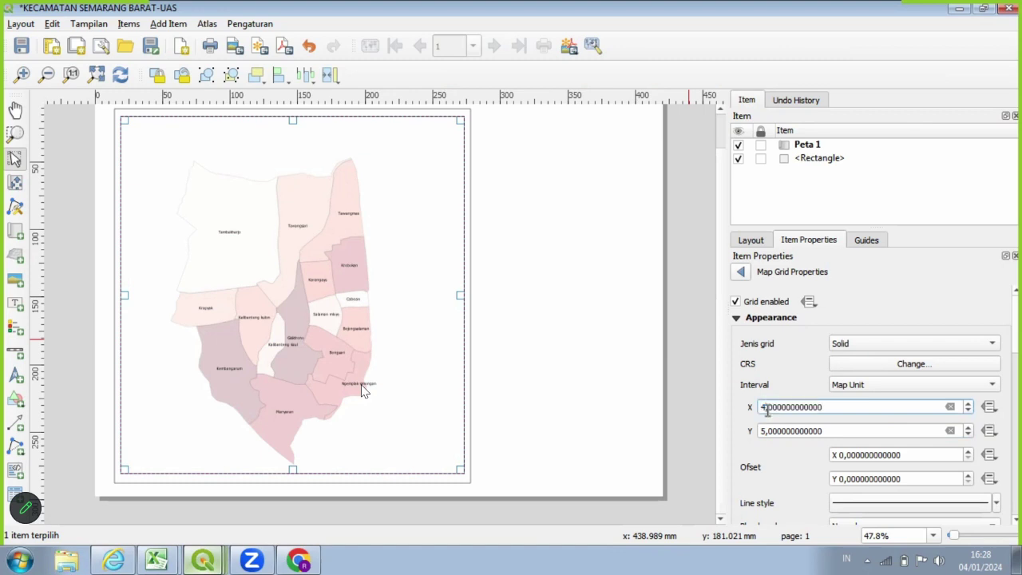
key("BackSpace")
type("1")
type("5")
scroll(960, 377, "down", 2)
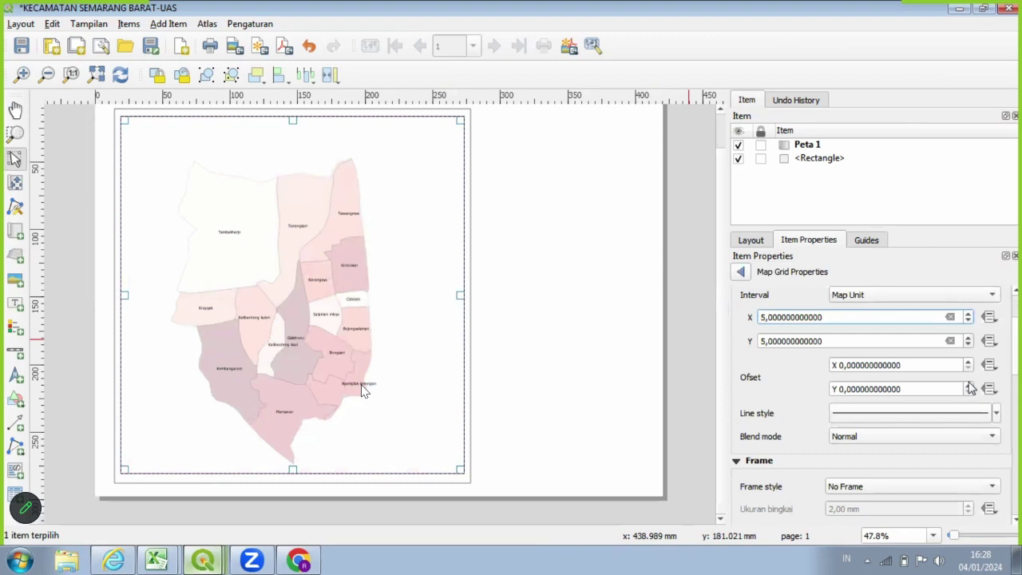
scroll(950, 389, "down", 1)
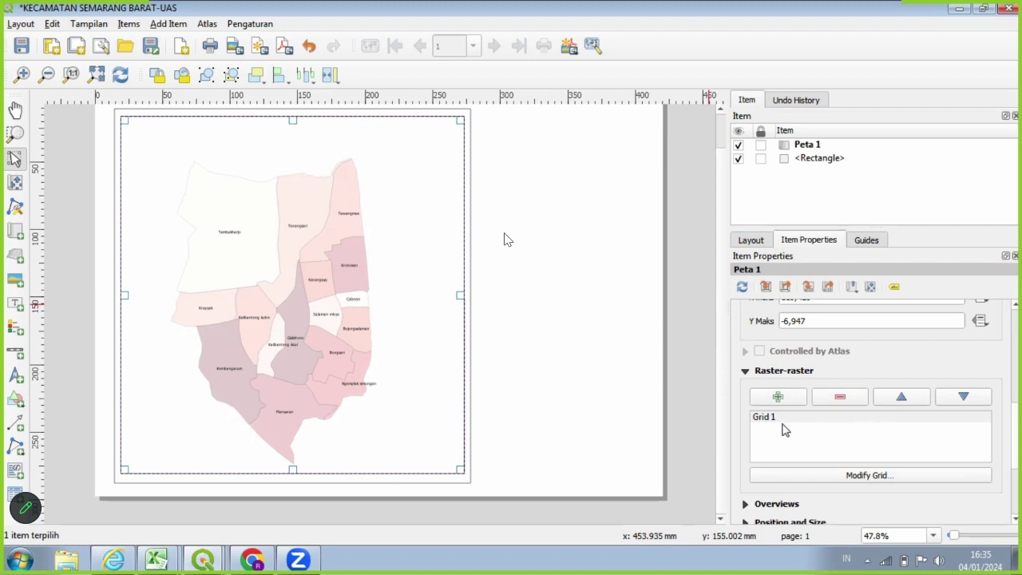
Switch Grid 1's interval units to Centimeter and set both X and Y intervals to 5.
left_click(820, 477)
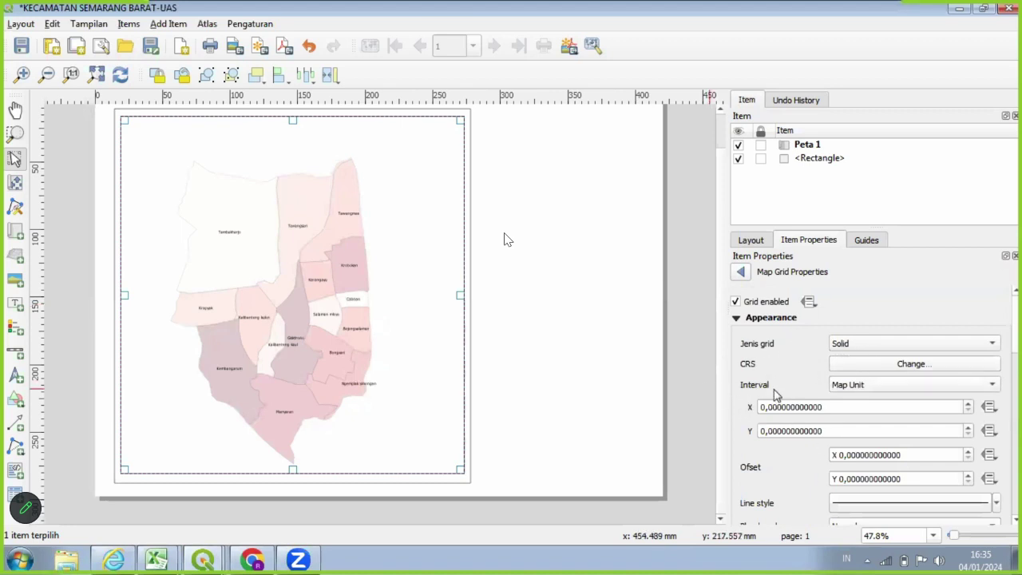
left_click(855, 388)
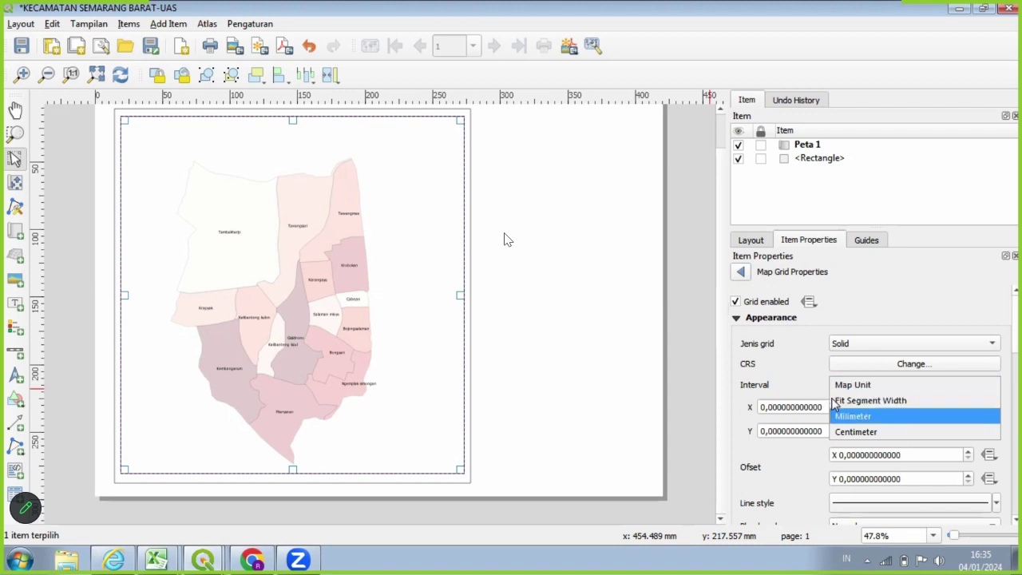
left_click(844, 431)
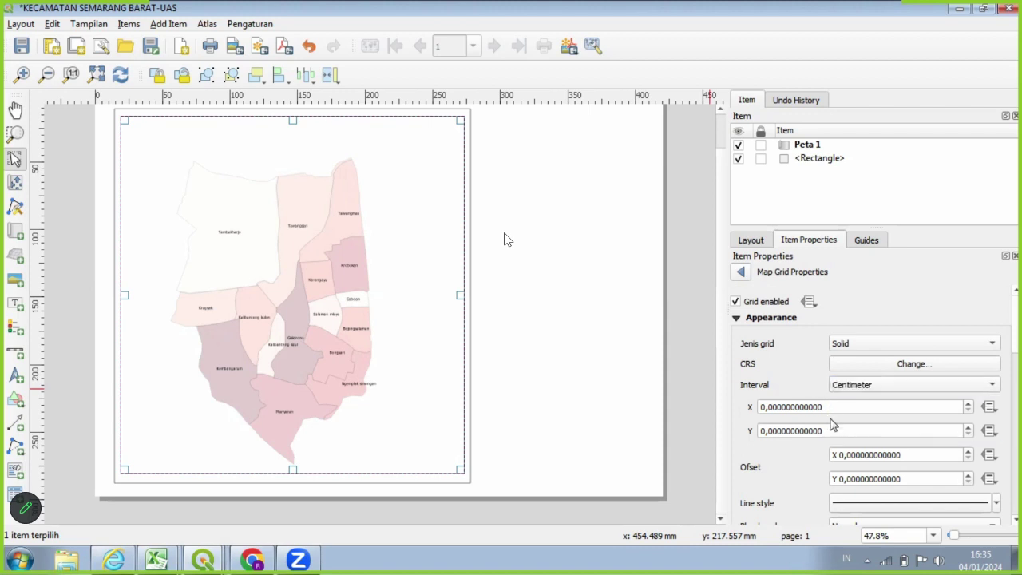
left_click(767, 406)
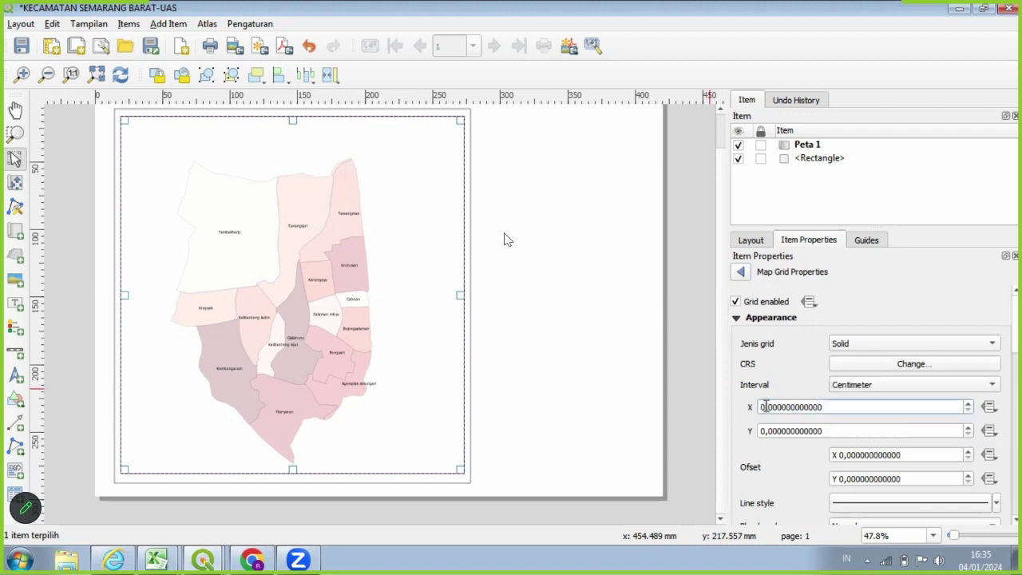
key("BackSpace")
type("5")
left_click(765, 431)
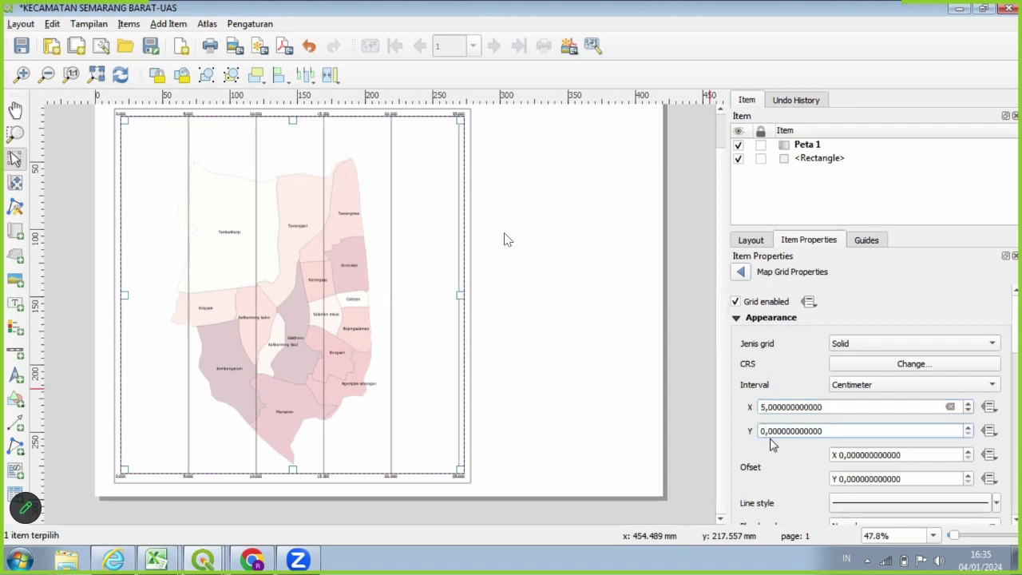
key("BackSpace")
type("5")
scroll(875, 407, "down", 1)
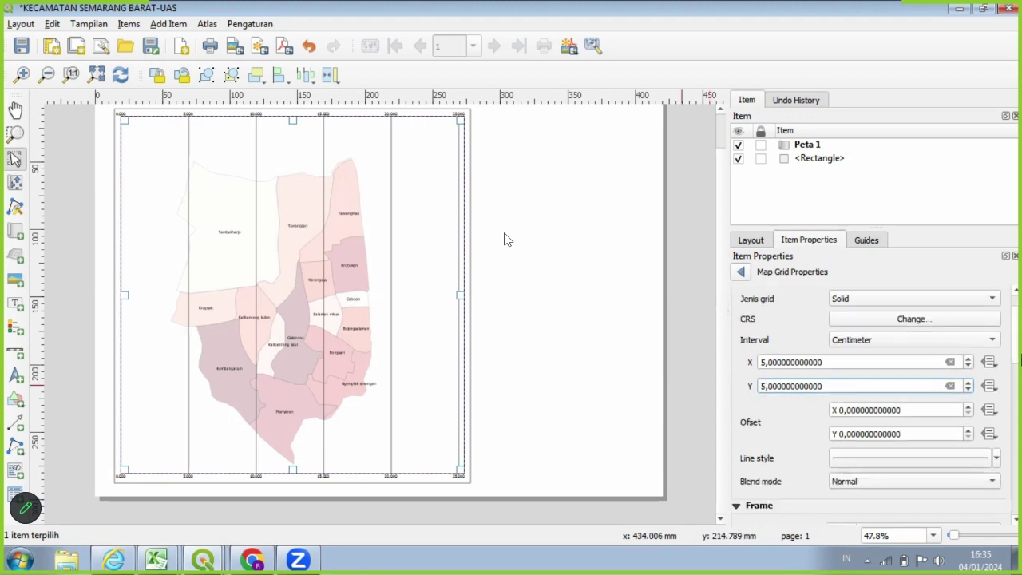
scroll(1021, 361, "down", 1)
scroll(1019, 363, "down", 1)
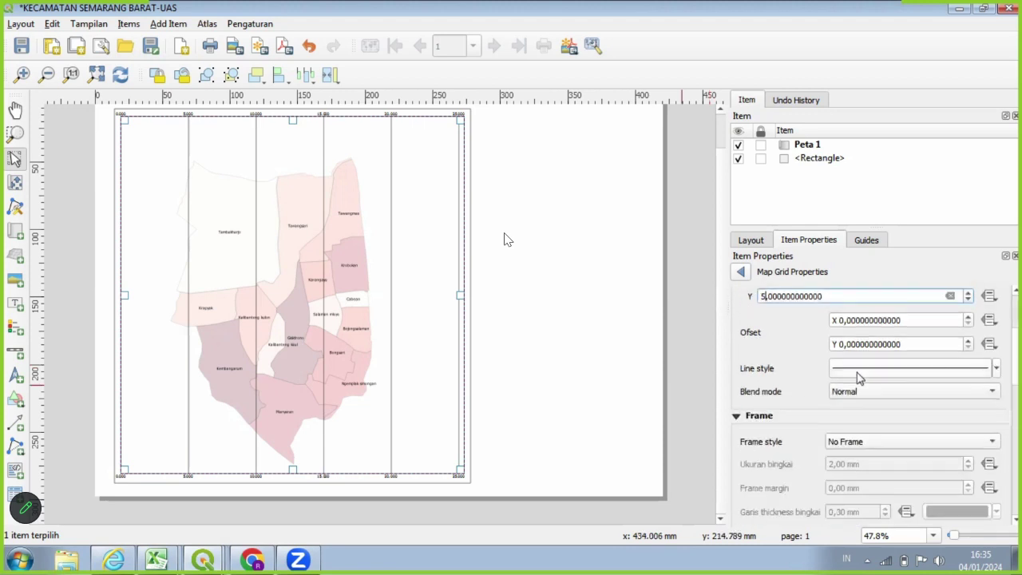
scroll(950, 408, "down", 1)
Give the map grid a Zebra frame and enable Draw Coordinates.
left_click(948, 405)
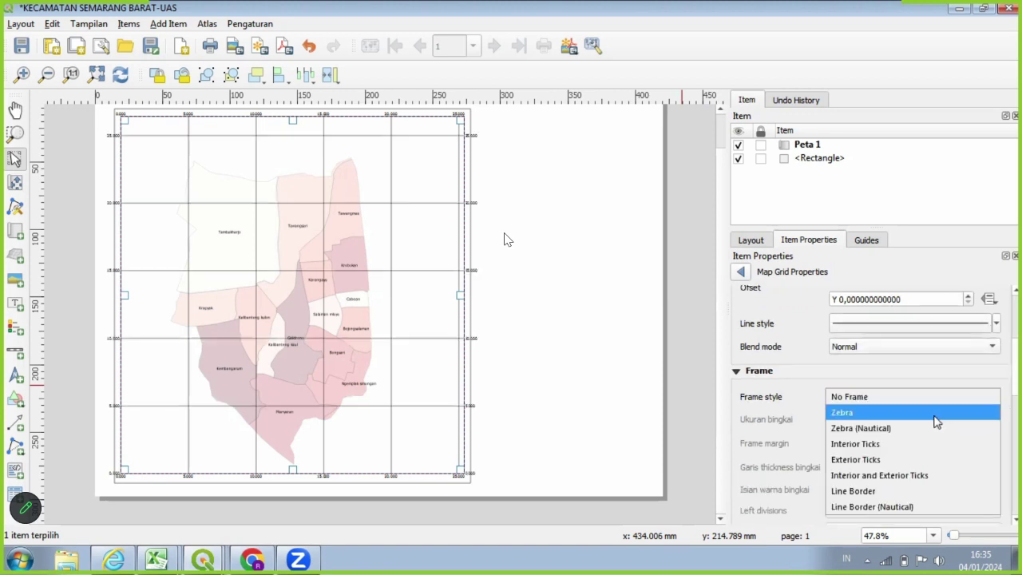
left_click(936, 419)
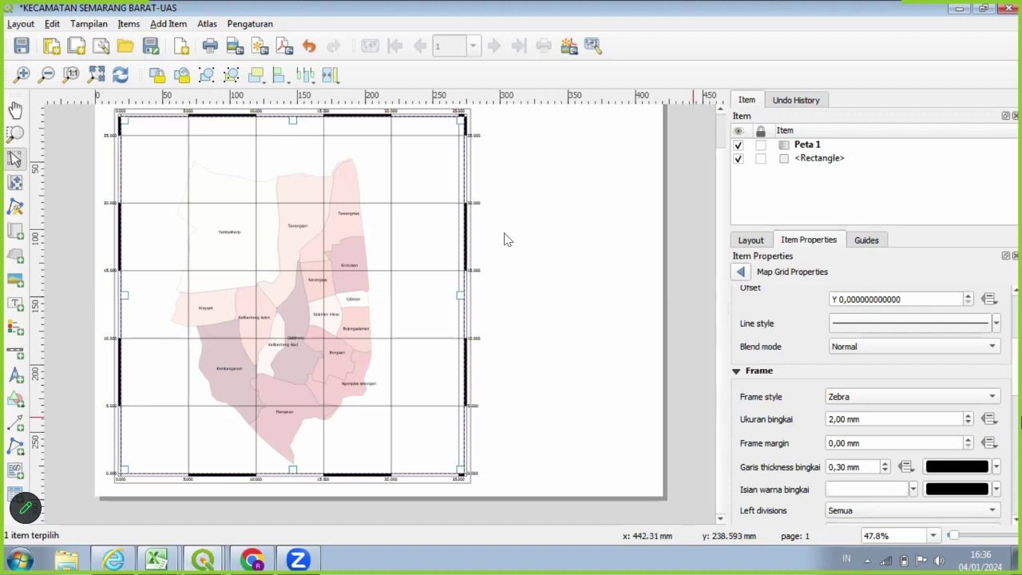
scroll(874, 399, "down", 8)
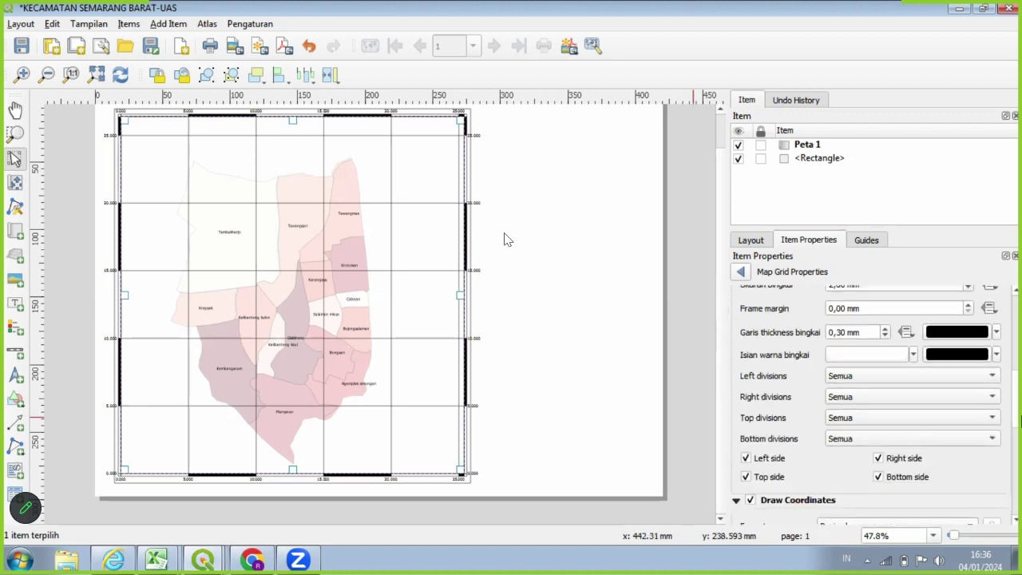
scroll(1018, 422, "down", 2)
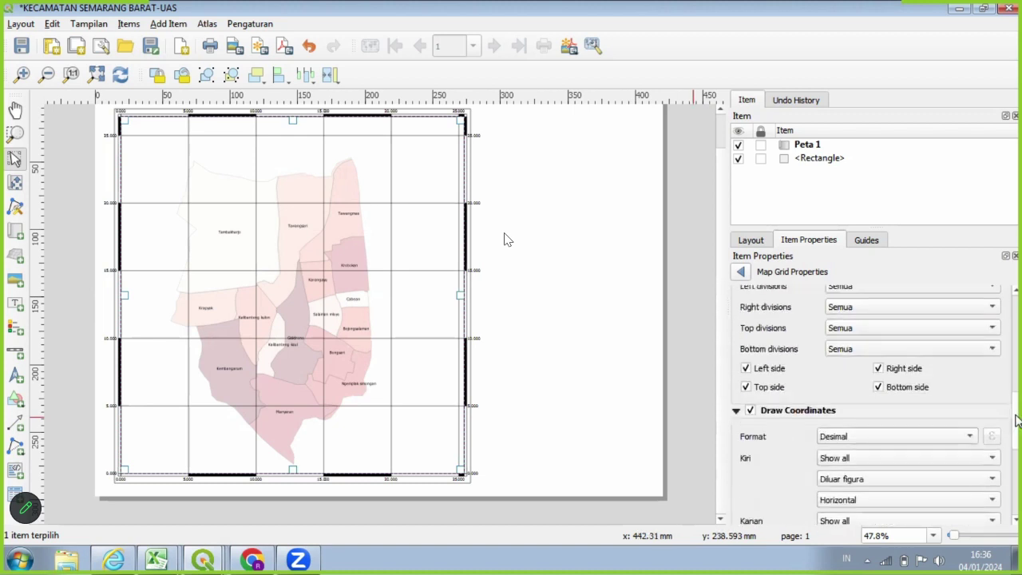
left_click(750, 411)
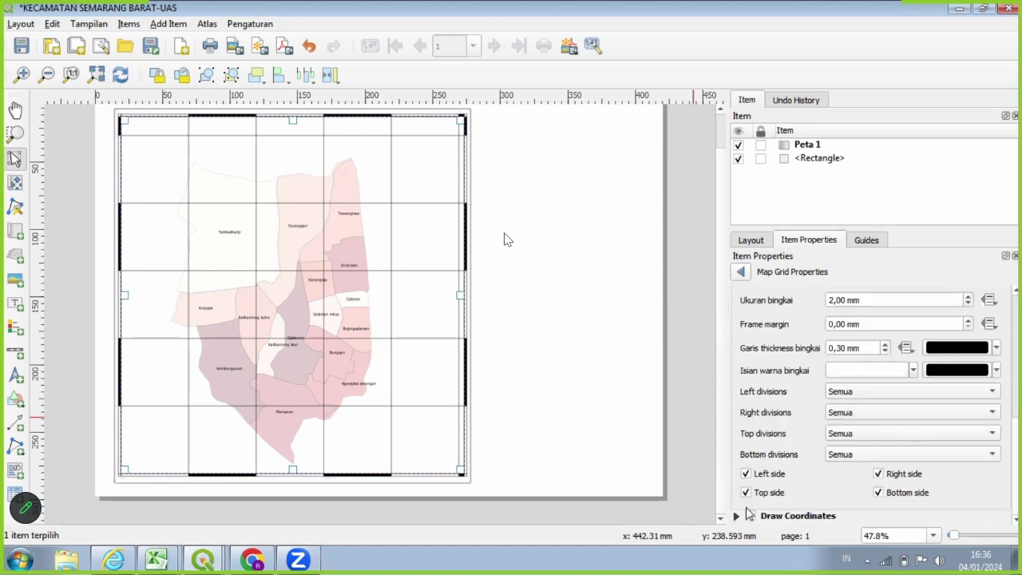
left_click(750, 516)
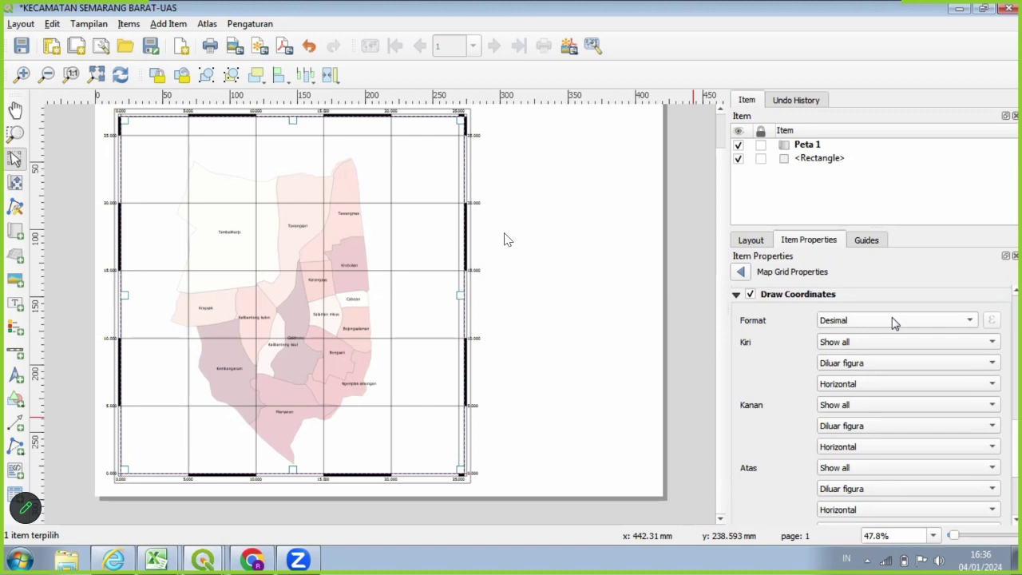
Place left, right, top and bottom coordinates inside the frame (Dalam figura), then return to item properties.
left_click(836, 369)
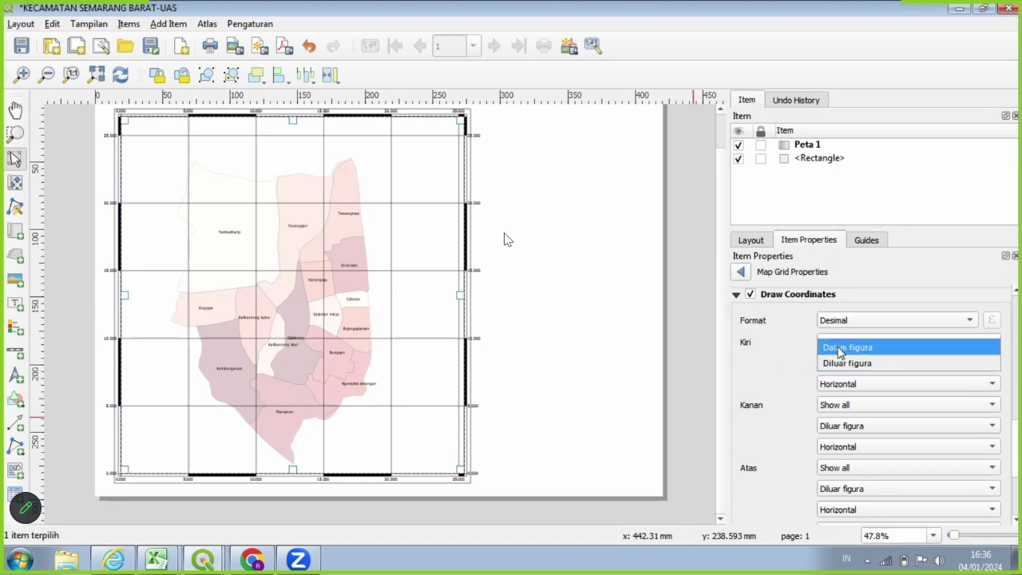
left_click(840, 351)
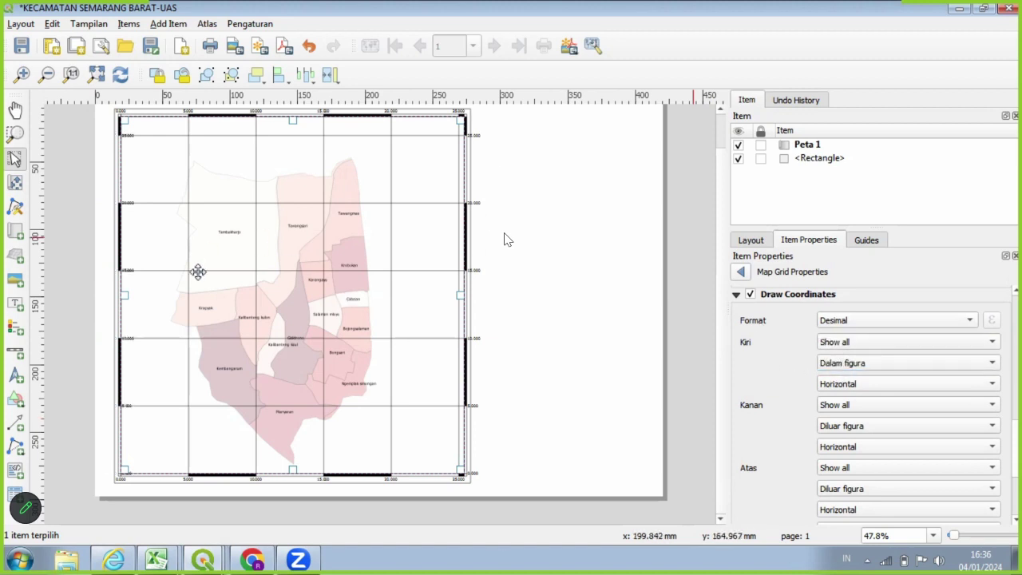
left_click(862, 423)
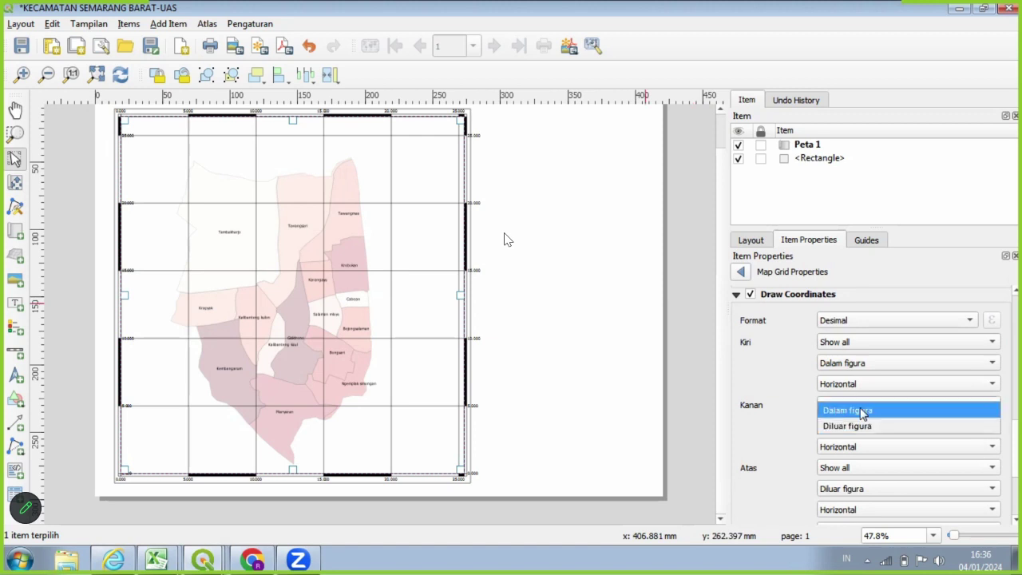
left_click(862, 411)
left_click(872, 488)
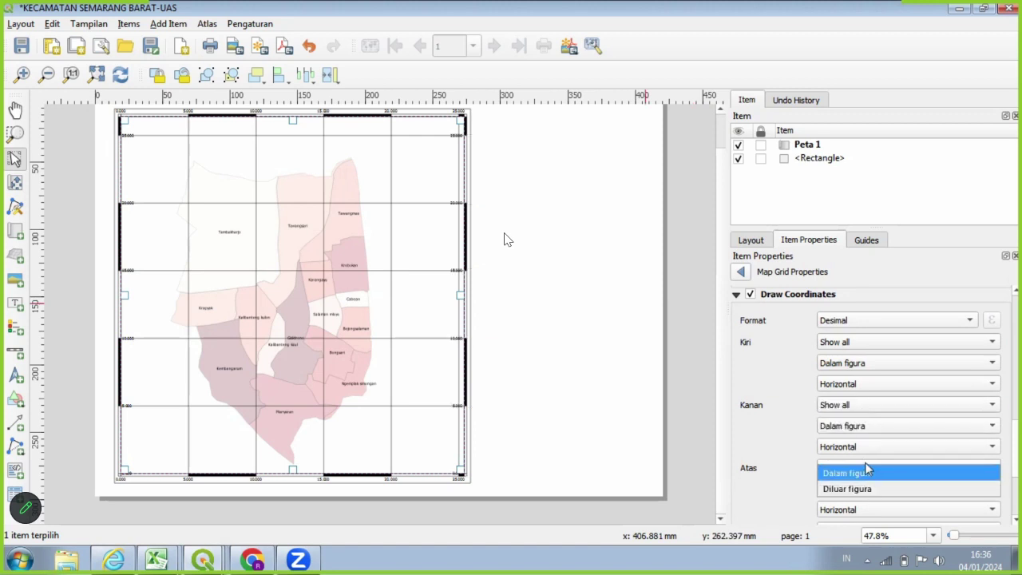
left_click(868, 471)
scroll(917, 468, "down", 2)
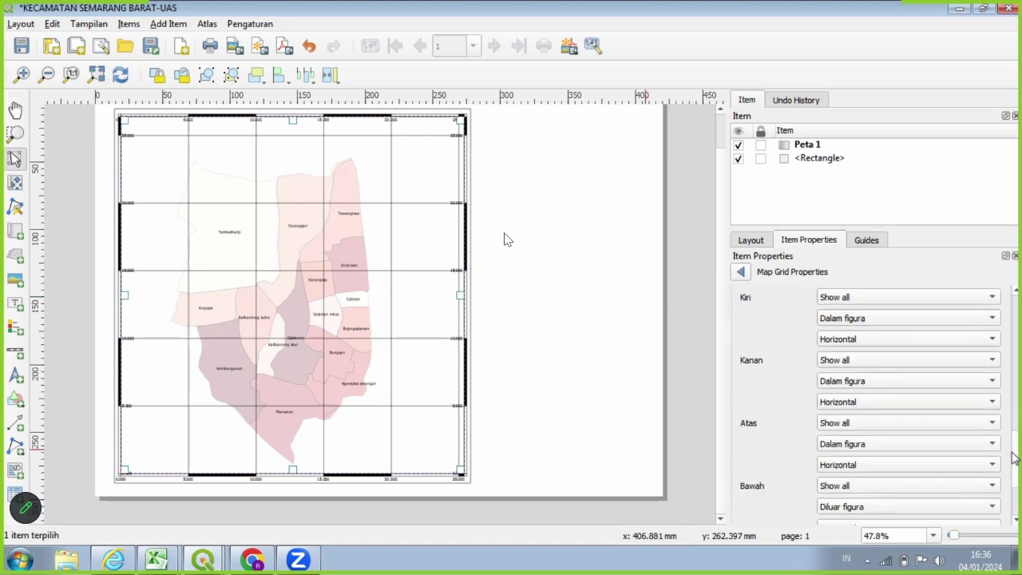
left_click(919, 489)
left_click(903, 489)
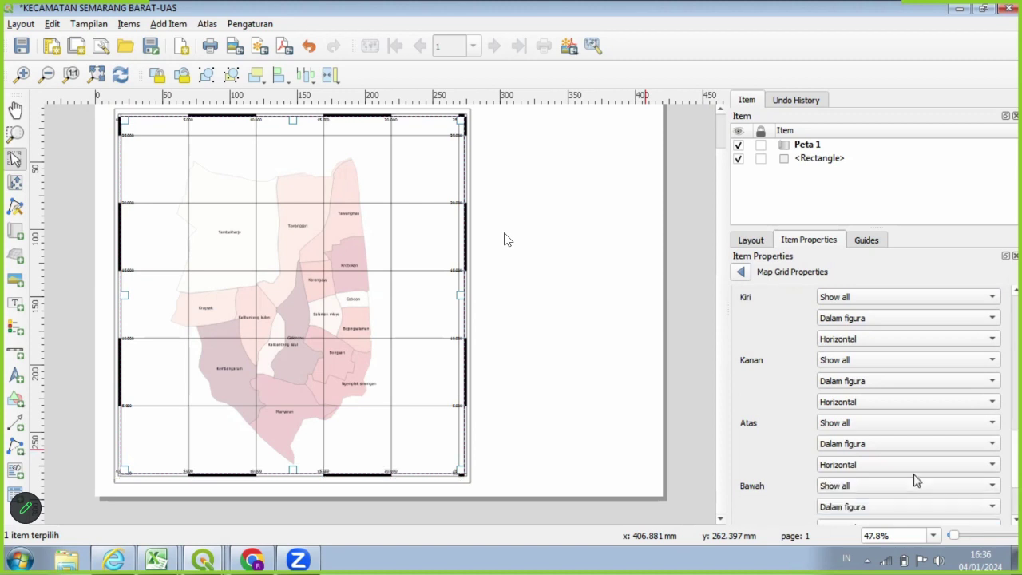
scroll(915, 479, "down", 3)
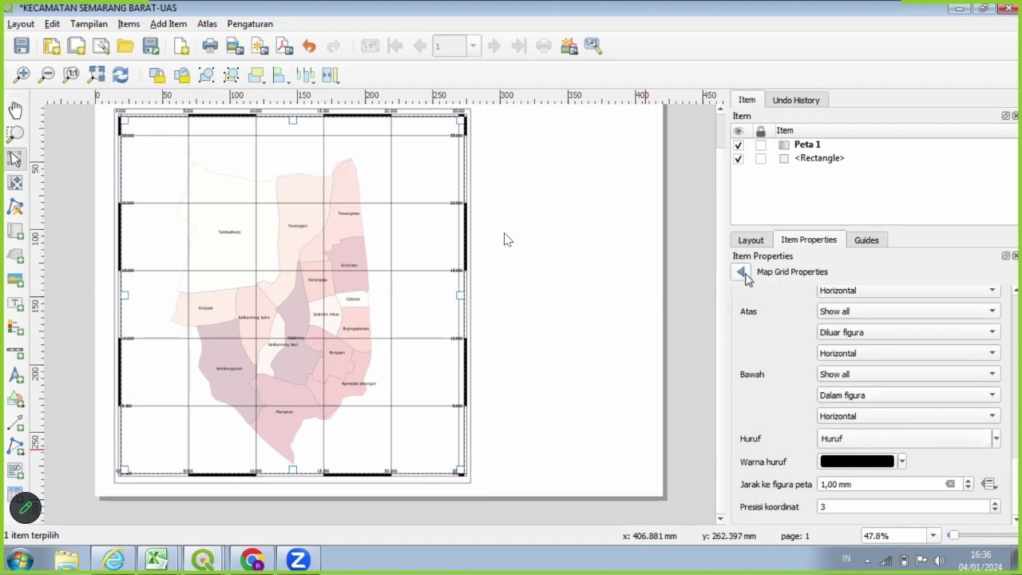
left_click(742, 272)
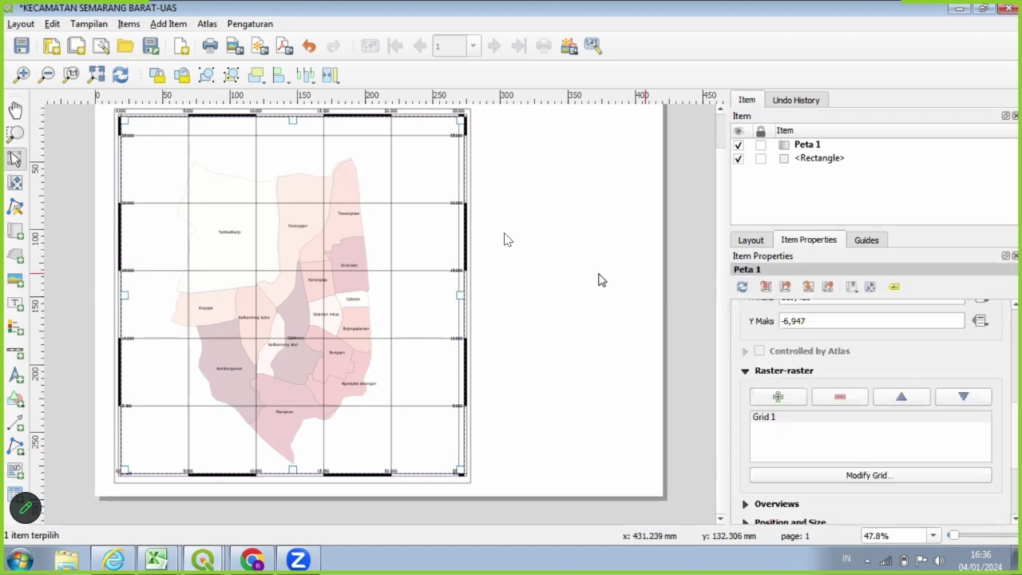
Refresh the layout to redraw Peta 1 with its zebra grid, then pick the Add Label tool.
left_click(126, 81)
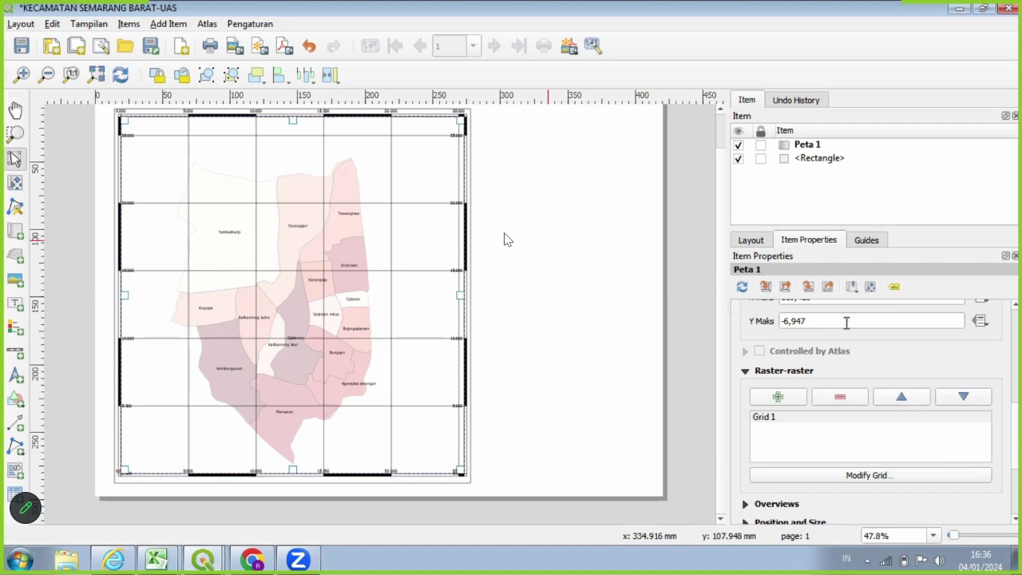
scroll(918, 423, "down", 3)
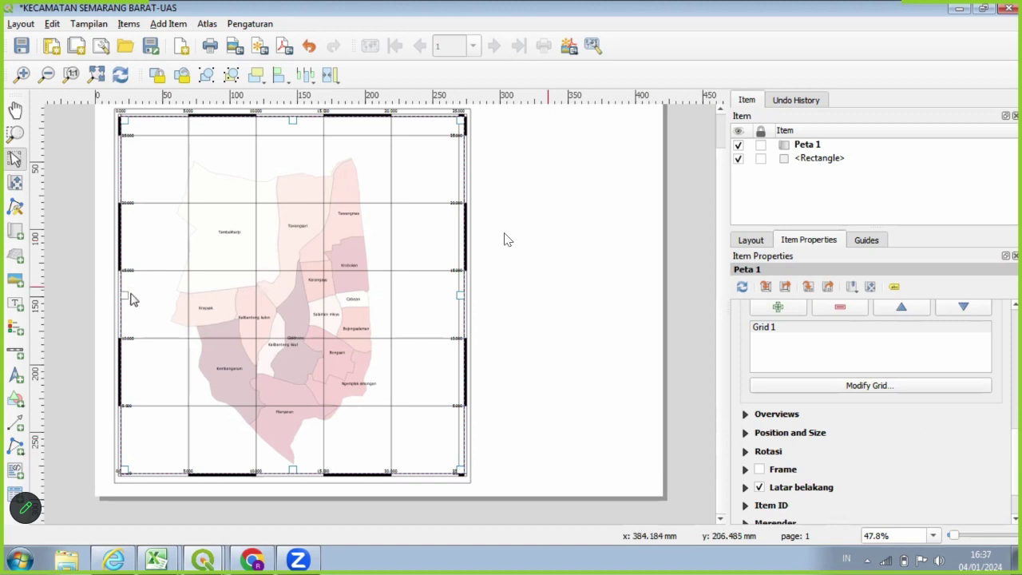
left_click(15, 309)
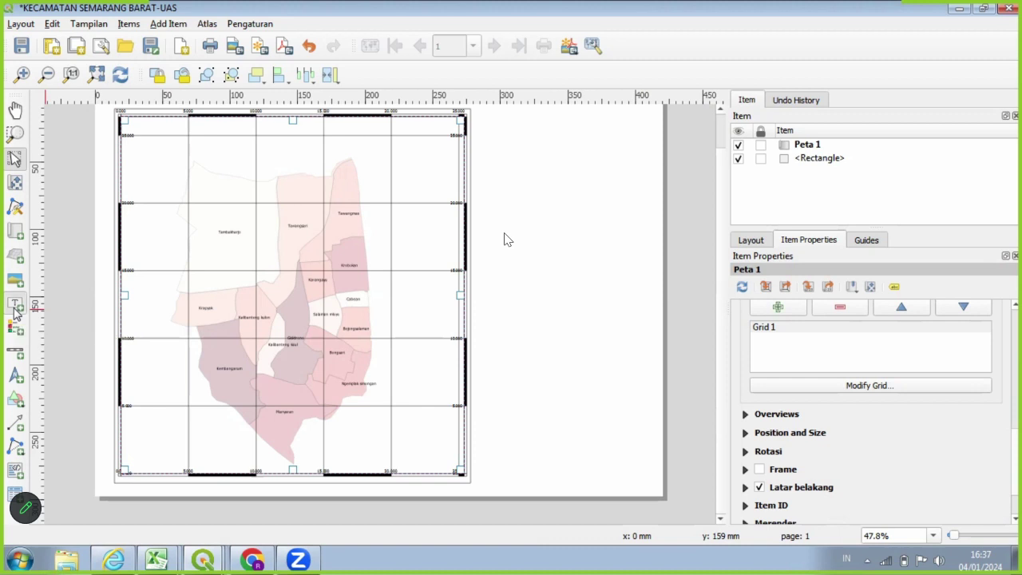
Add an upper-right label reading 'PETA PERSEBARAN PENDUDUK KECAMATAN SEMARANG BARAT' with 'TAHUN 2022' below.
left_click_drag(496, 115, 641, 171)
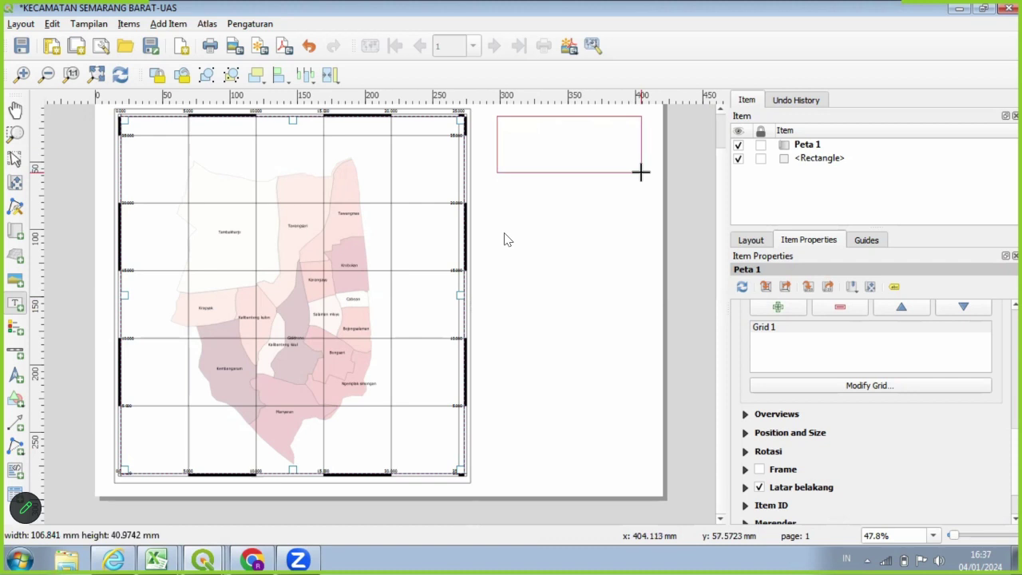
left_click_drag(640, 172, 640, 172)
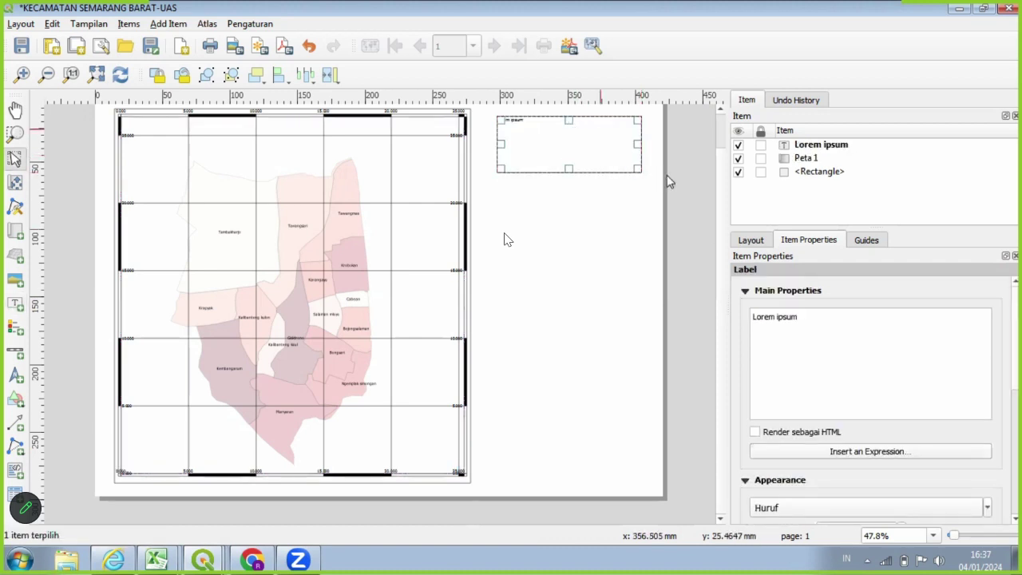
left_click_drag(814, 326, 754, 320)
key("BackSpace")
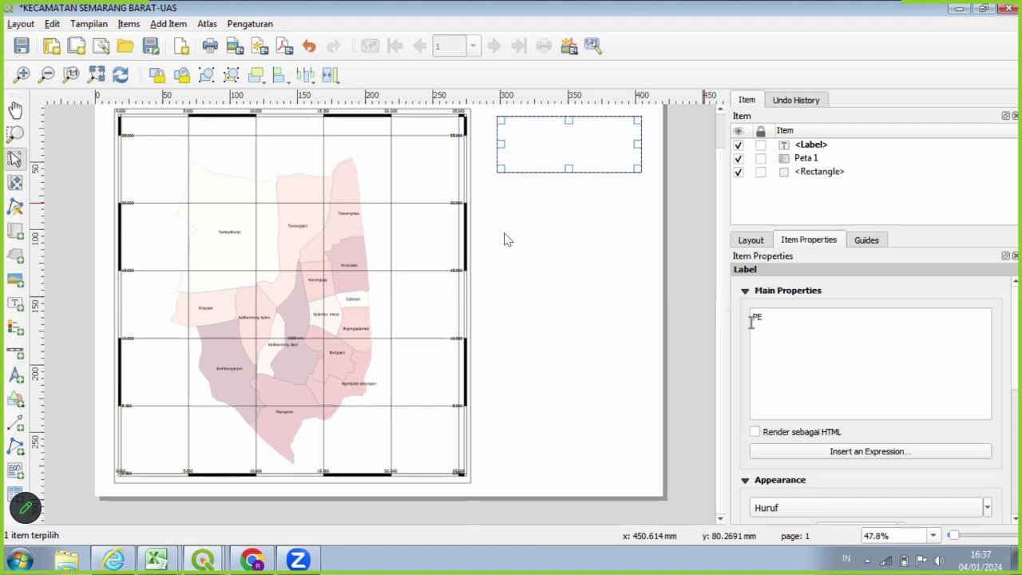
type("PETA PERSEBARAN")
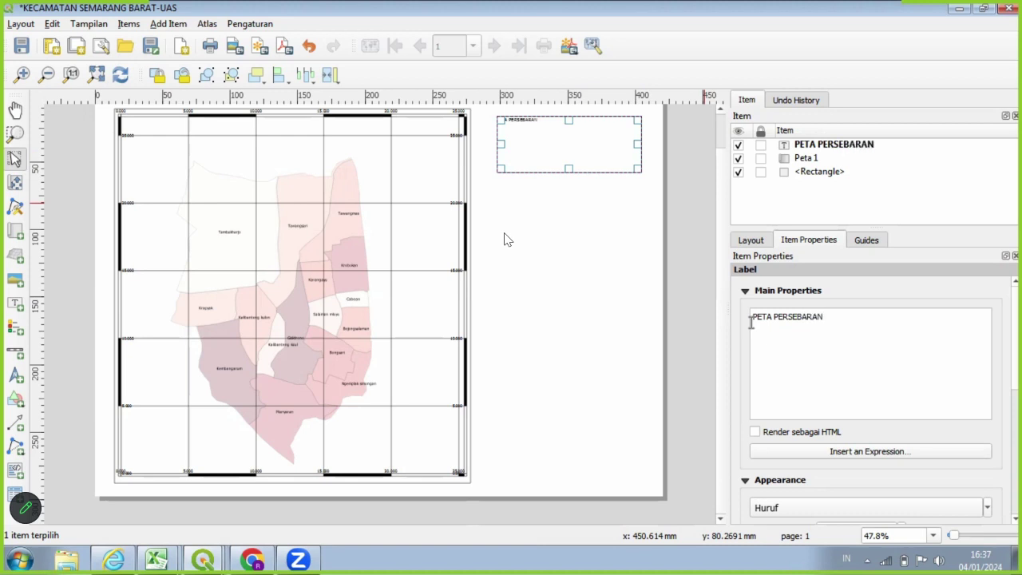
type(" PENDUDUK")
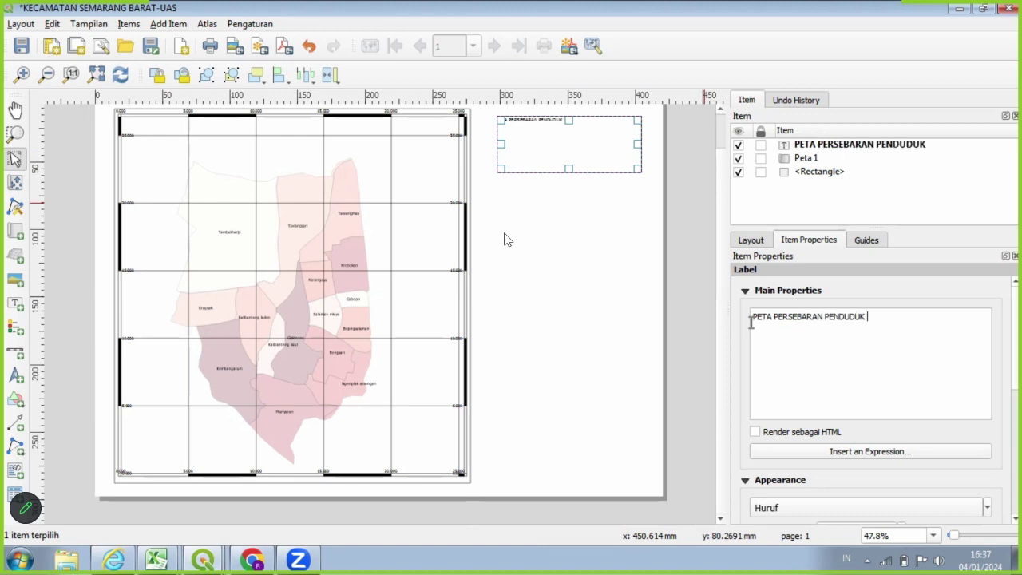
type(" KECAMATAN SEMARANG")
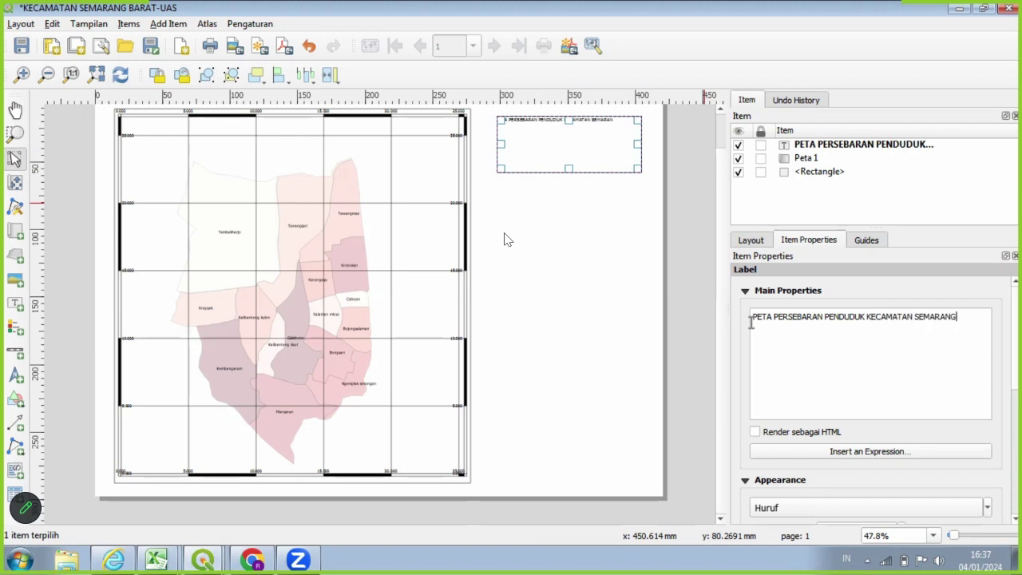
type(" BARAT")
key("Return")
type("TAHUN 2")
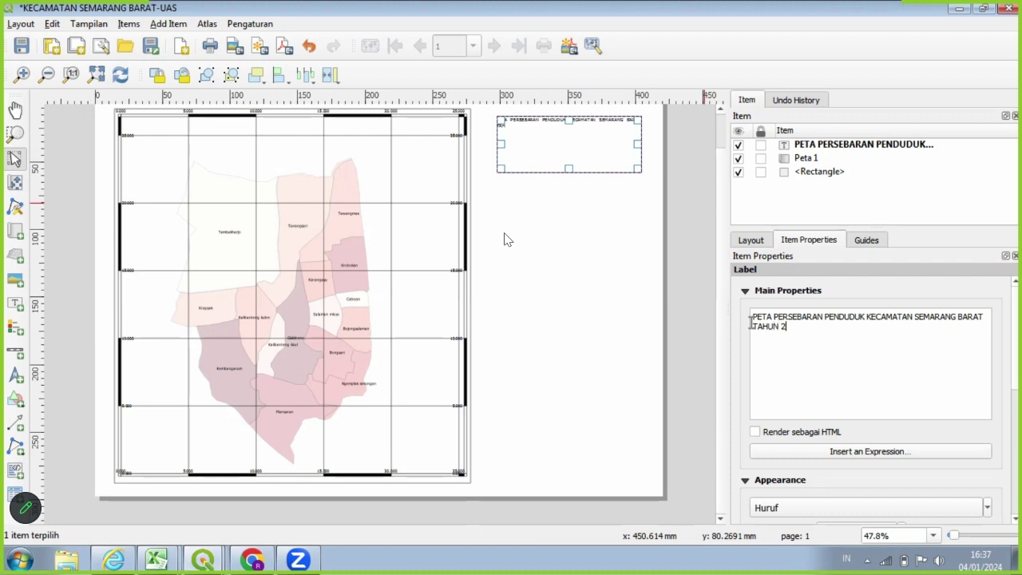
type("022")
scroll(942, 381, "down", 5)
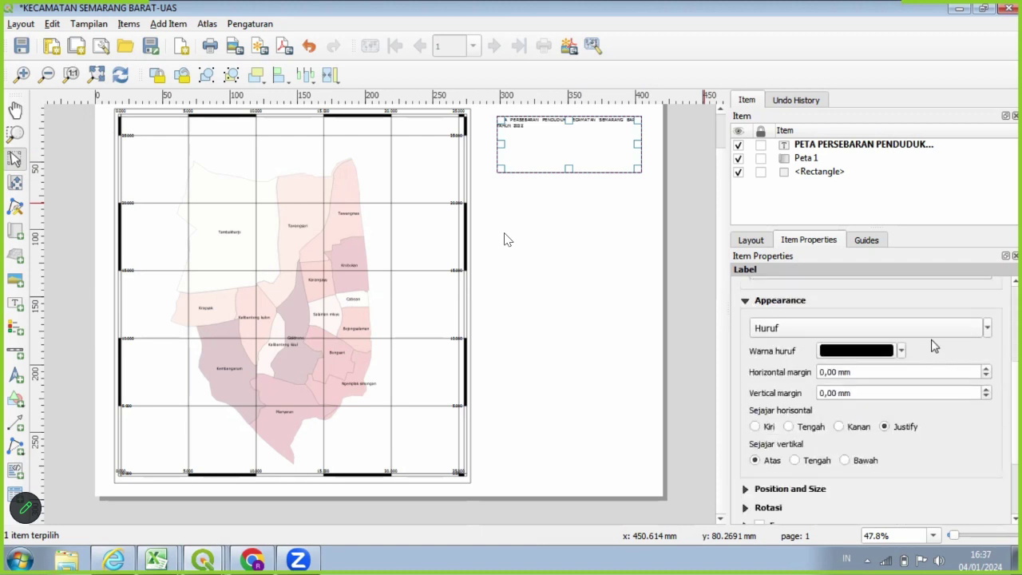
Make the title label's font bold at 16 pt.
left_click(973, 333)
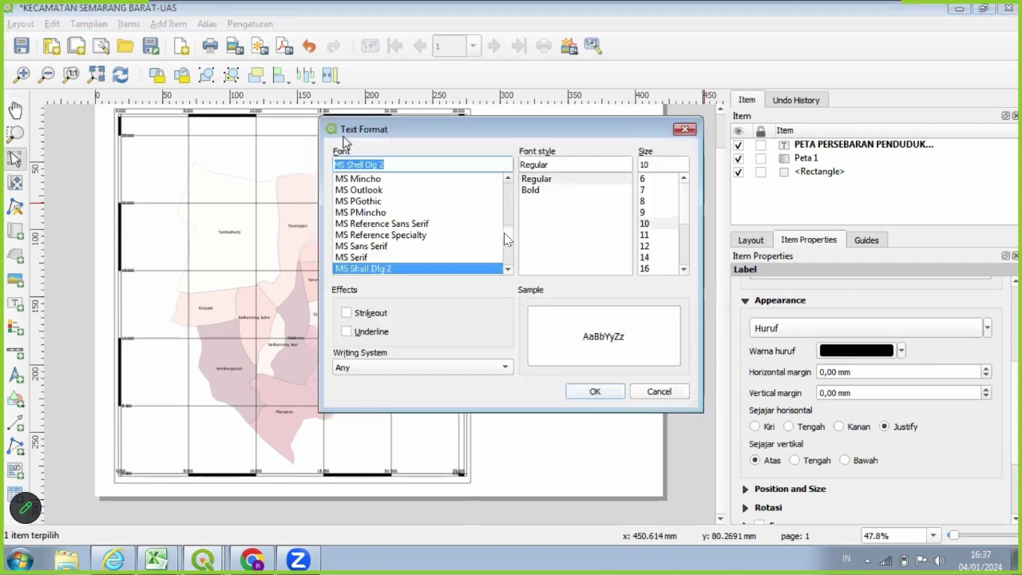
left_click(552, 191)
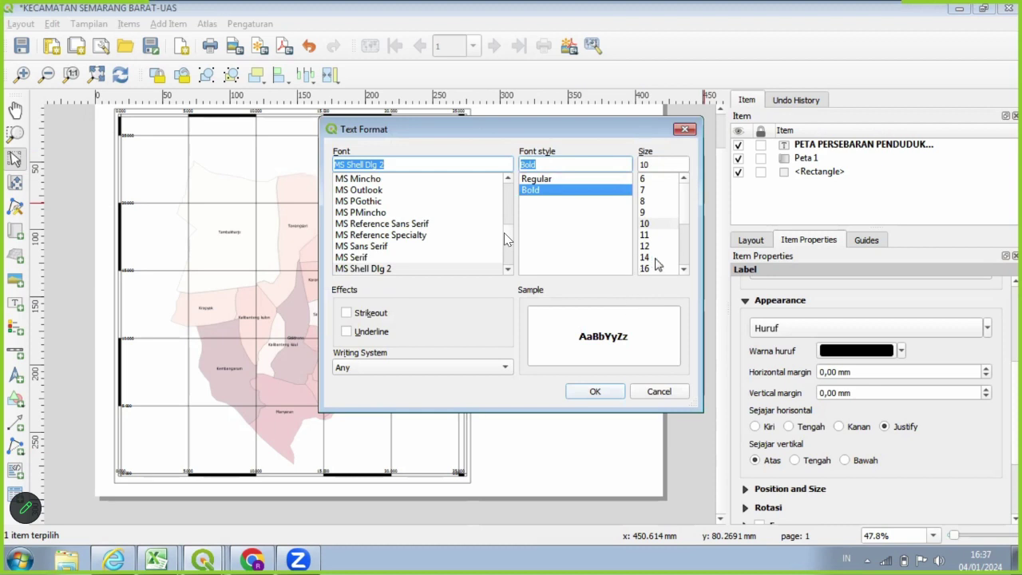
left_click(675, 224)
scroll(662, 243, "down", 1)
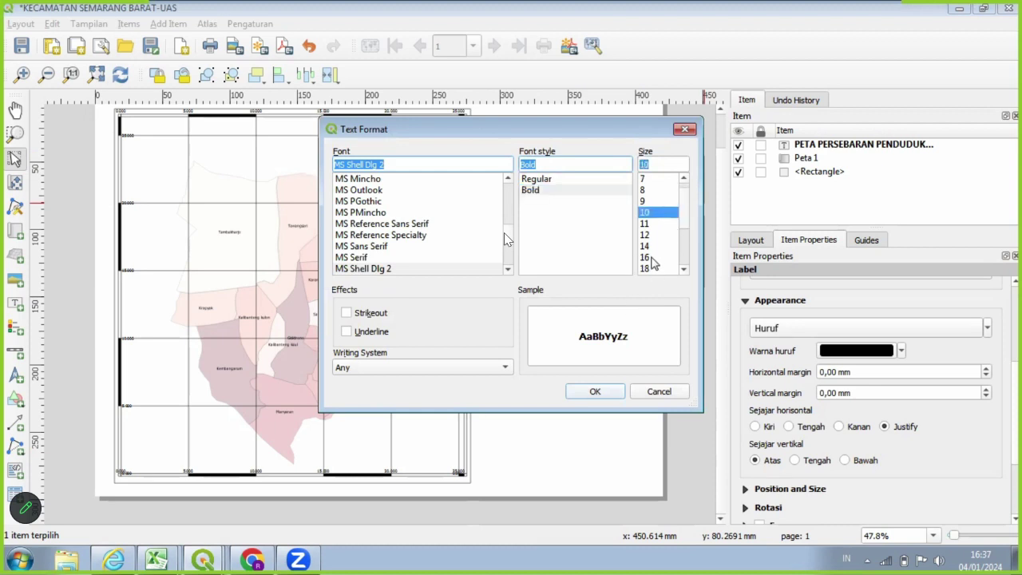
left_click(652, 257)
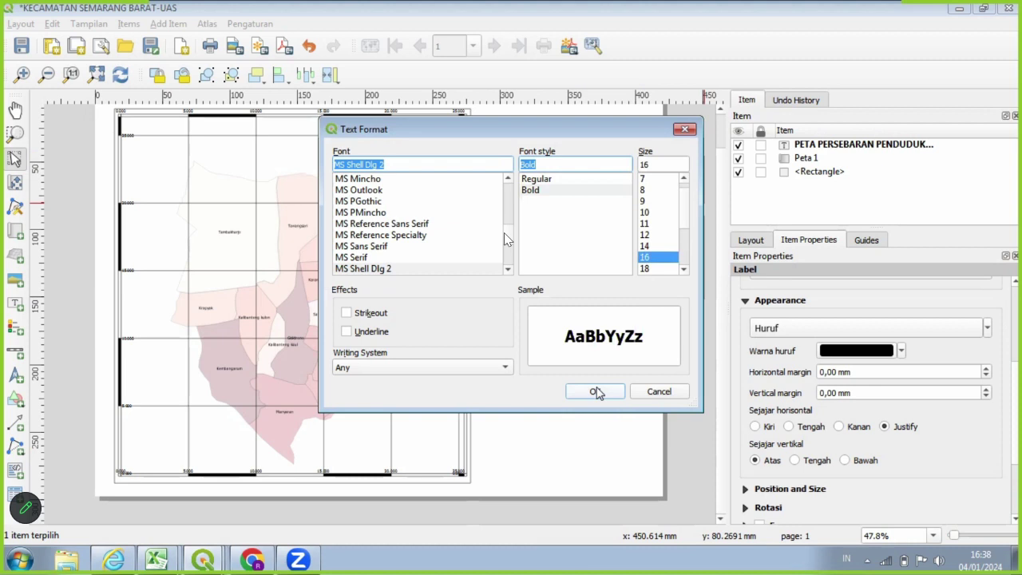
left_click(595, 392)
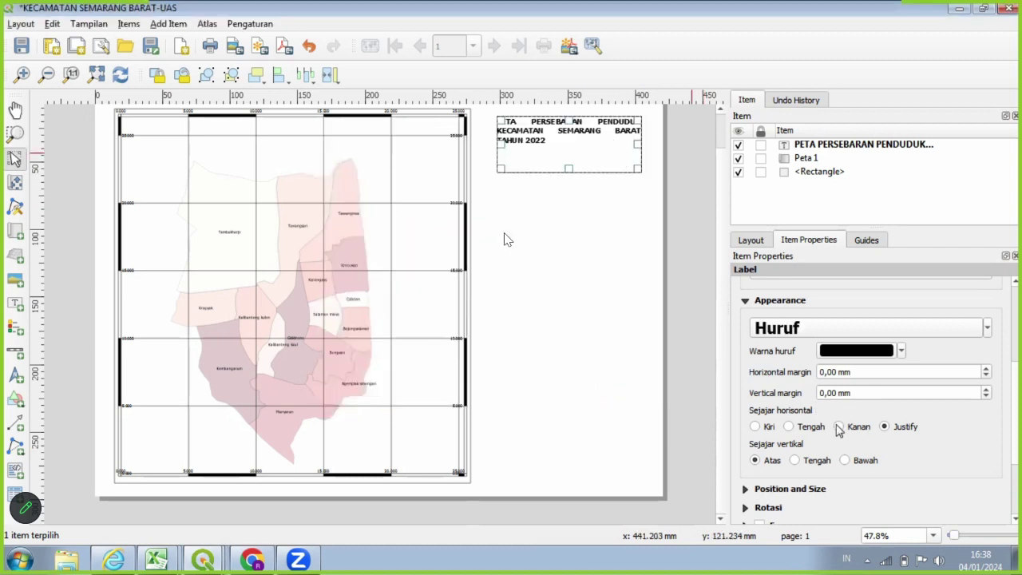
Align the title text centred horizontally (Tengah) and to the top (Atas).
left_click(793, 427)
left_click(802, 461)
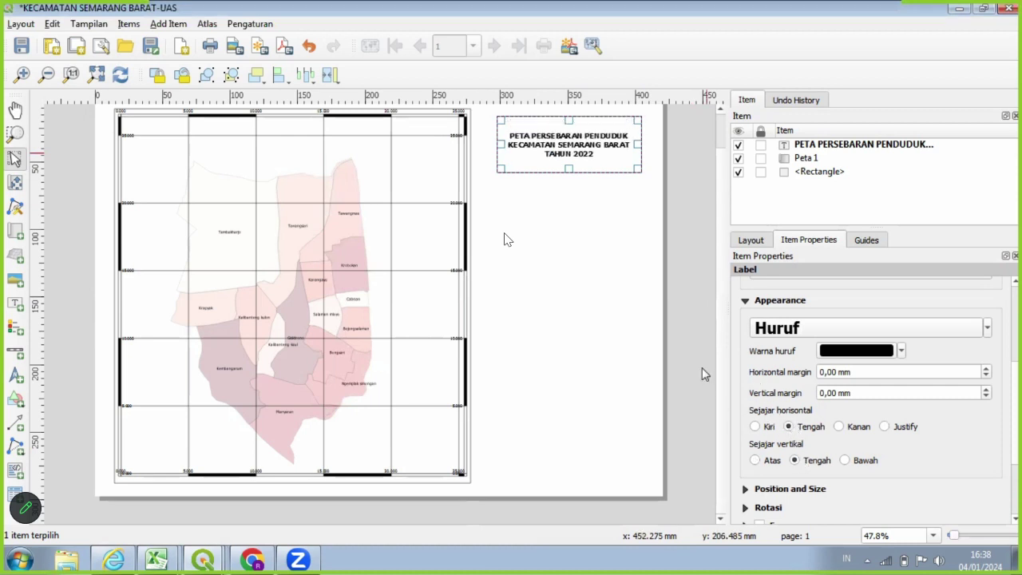
left_click(758, 461)
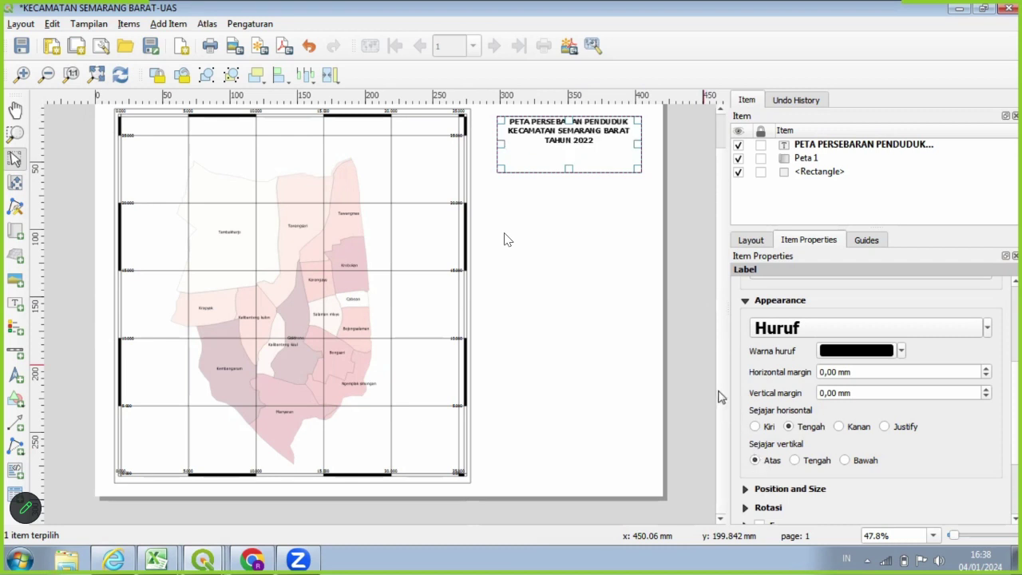
left_click(698, 349)
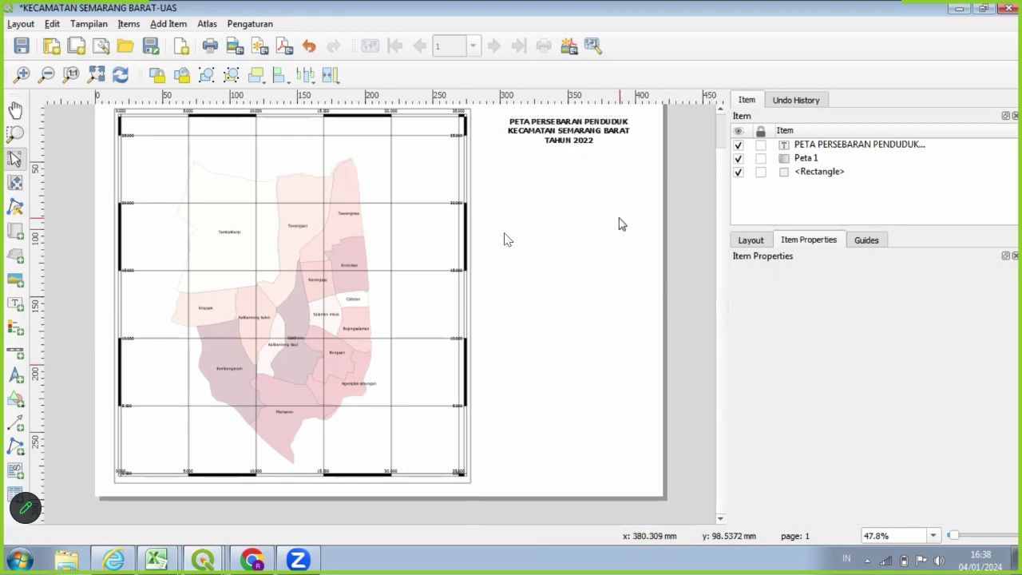
Increase the title label's font size to 18 pt.
scroll(618, 228, "up", 1)
scroll(623, 236, "down", 1)
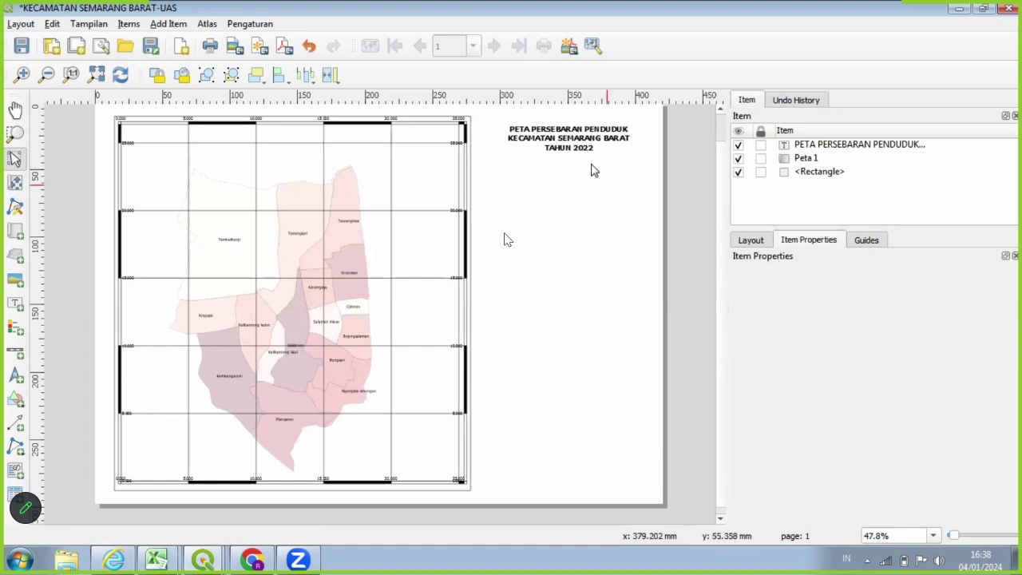
left_click(571, 138)
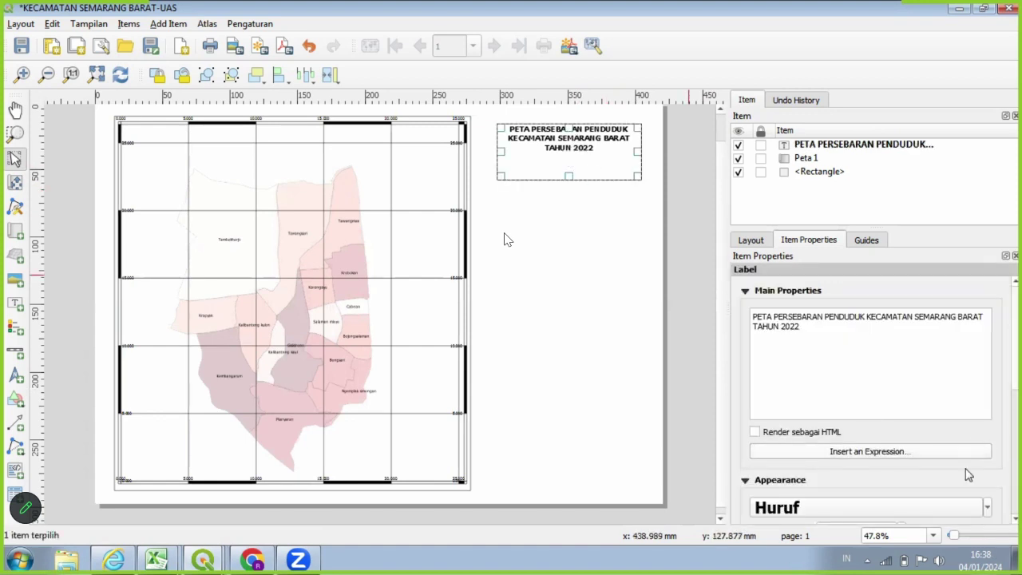
left_click(988, 508)
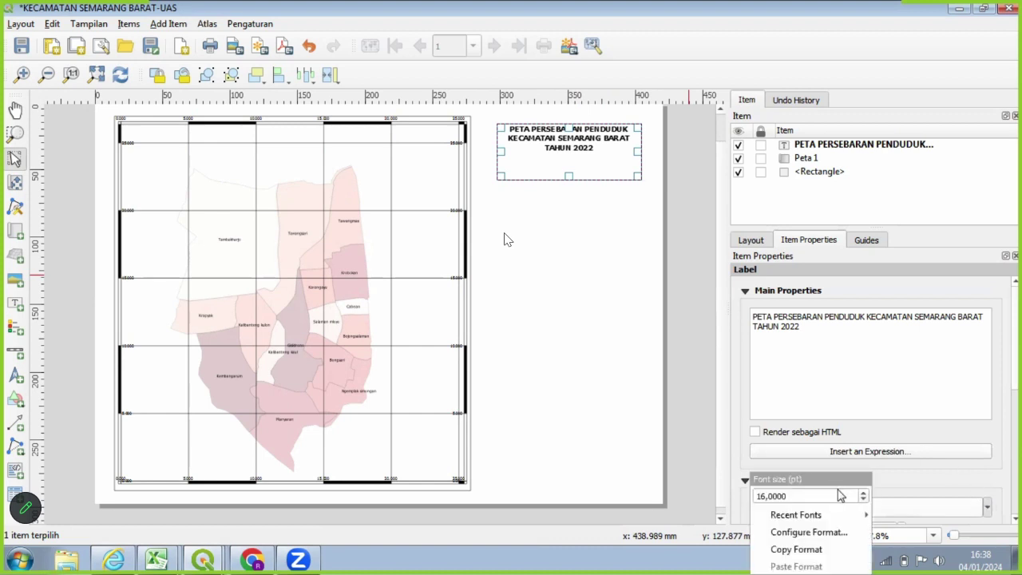
left_click(863, 493)
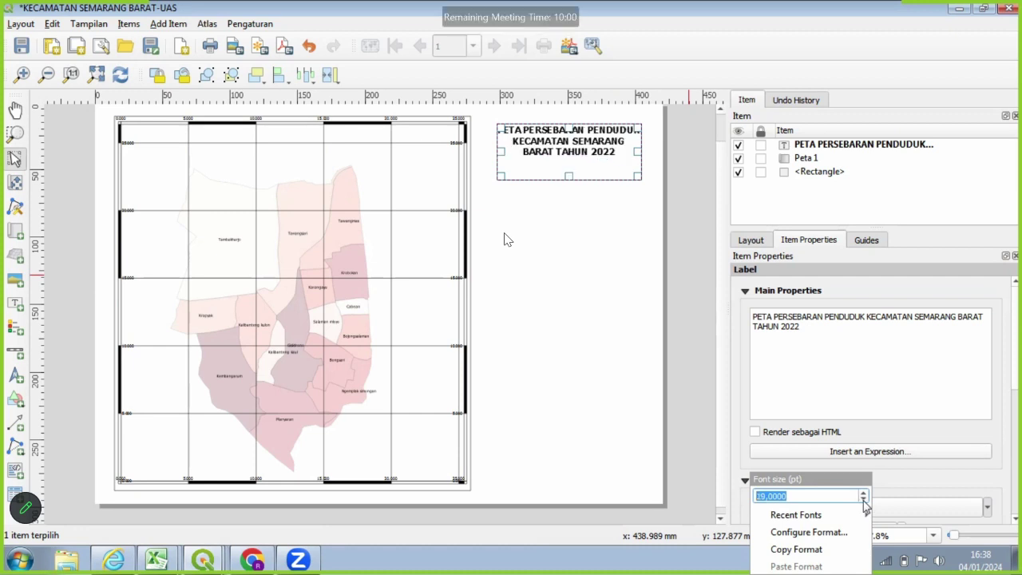
key("Escape")
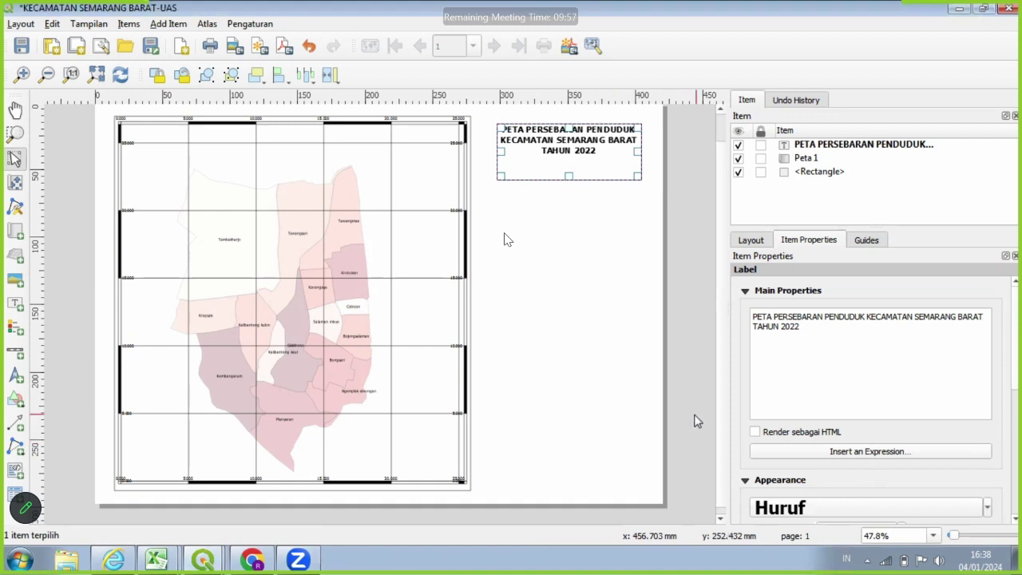
scroll(938, 444, "down", 1)
scroll(938, 444, "down", 1)
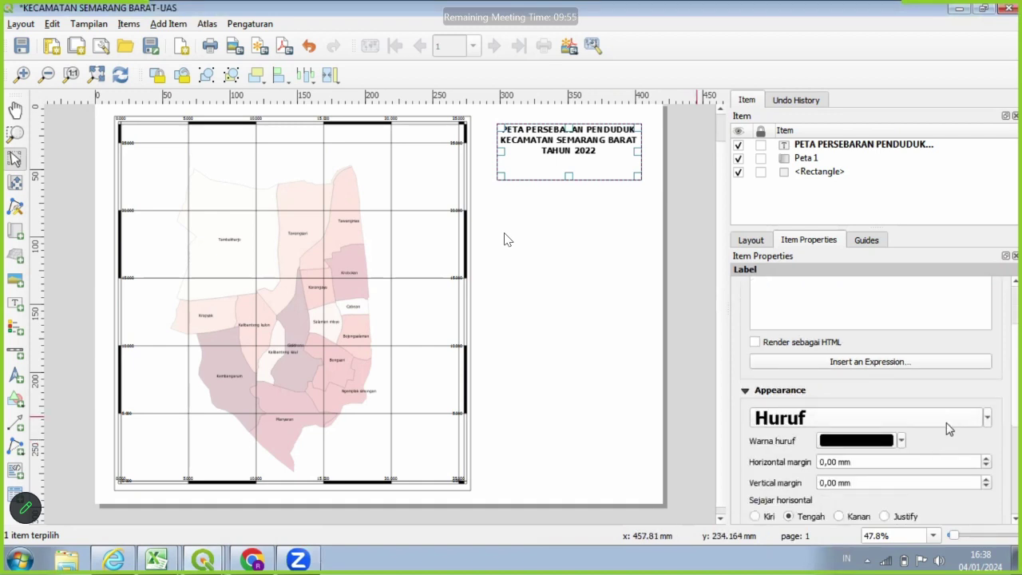
left_click(989, 418)
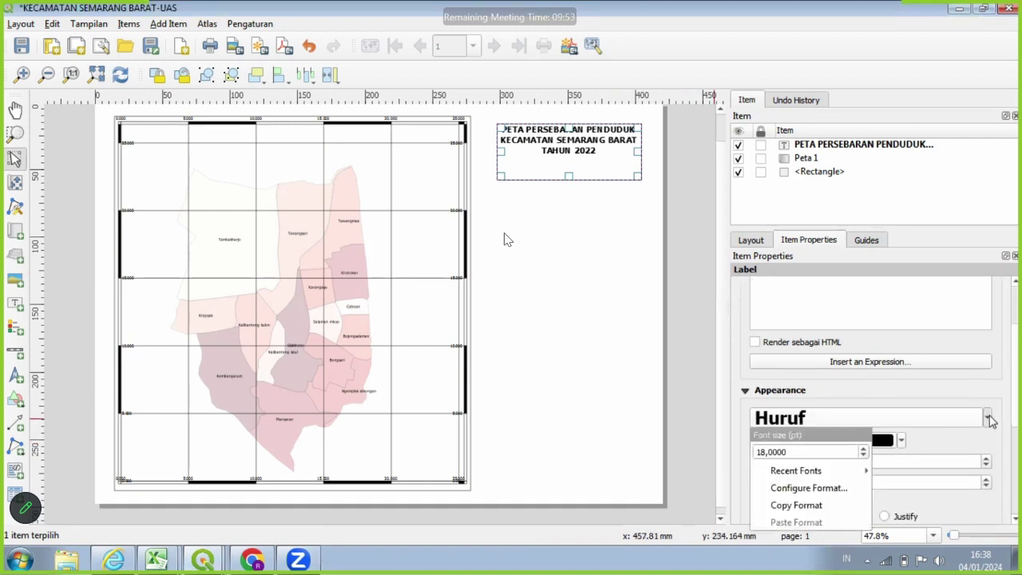
Move the title label slightly up and left on the page.
left_click(595, 274)
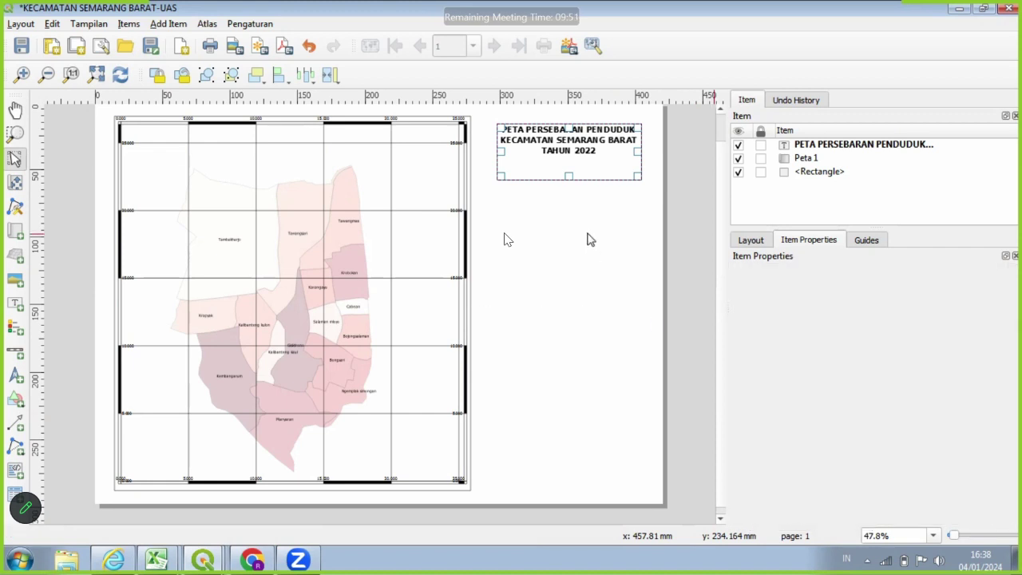
scroll(592, 241, "up", 1)
scroll(593, 241, "down", 1)
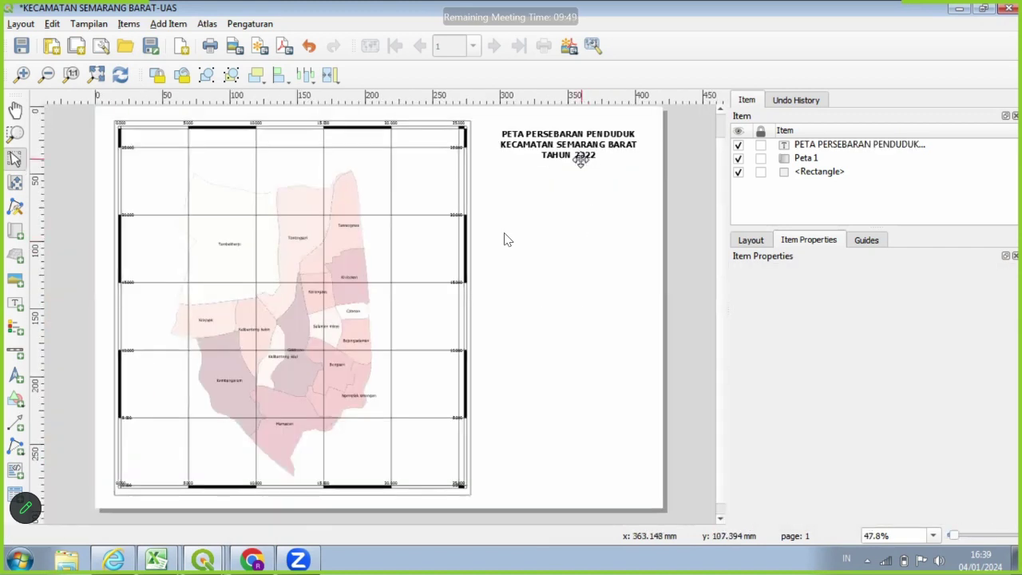
mouse_move(572, 159)
left_mouse_down()
mouse_move(558, 140)
mouse_move(575, 159)
left_mouse_up()
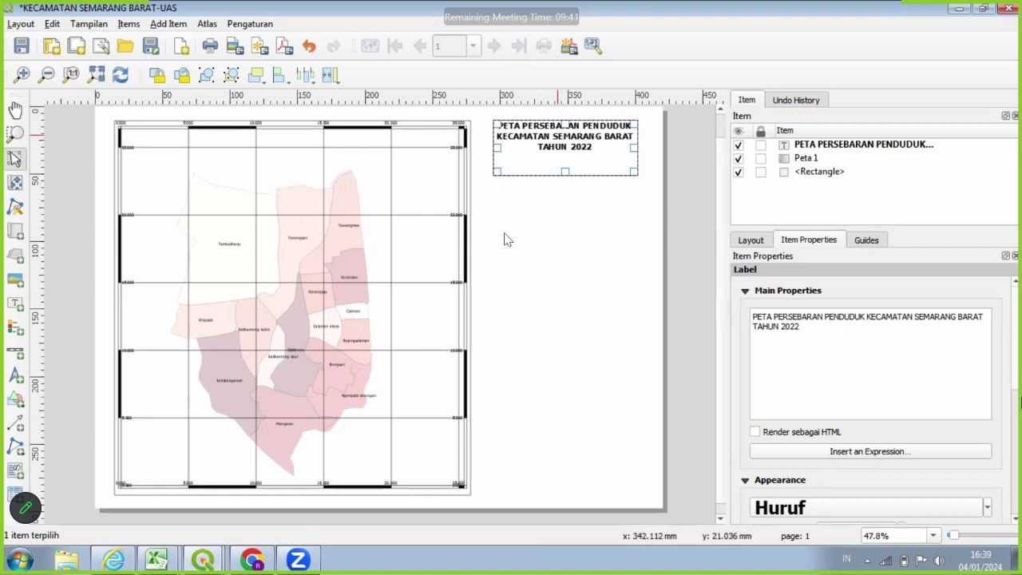
Give the title label a frame and centre its text vertically (Tengah).
scroll(1020, 395, "down", 5)
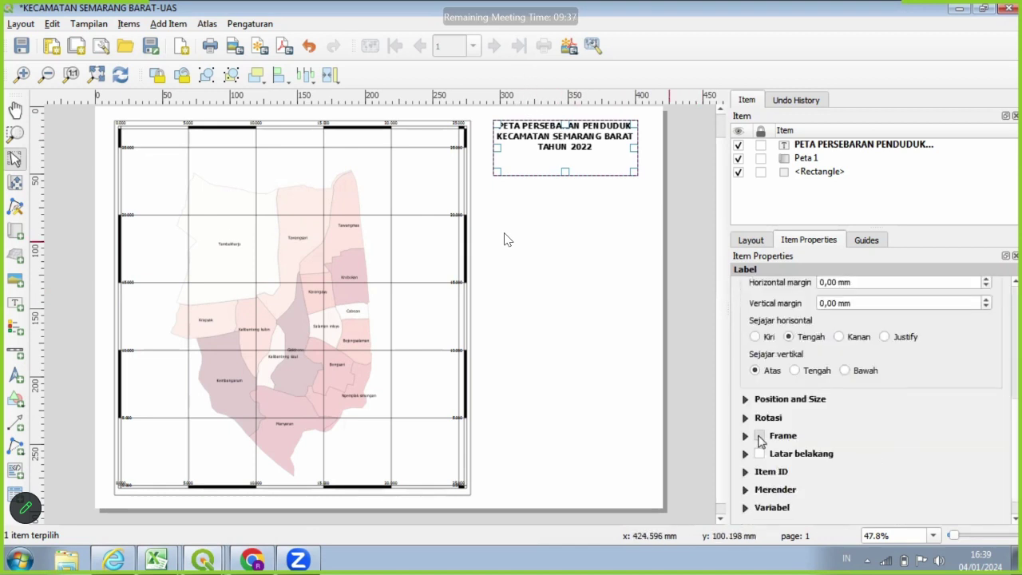
left_click(759, 436)
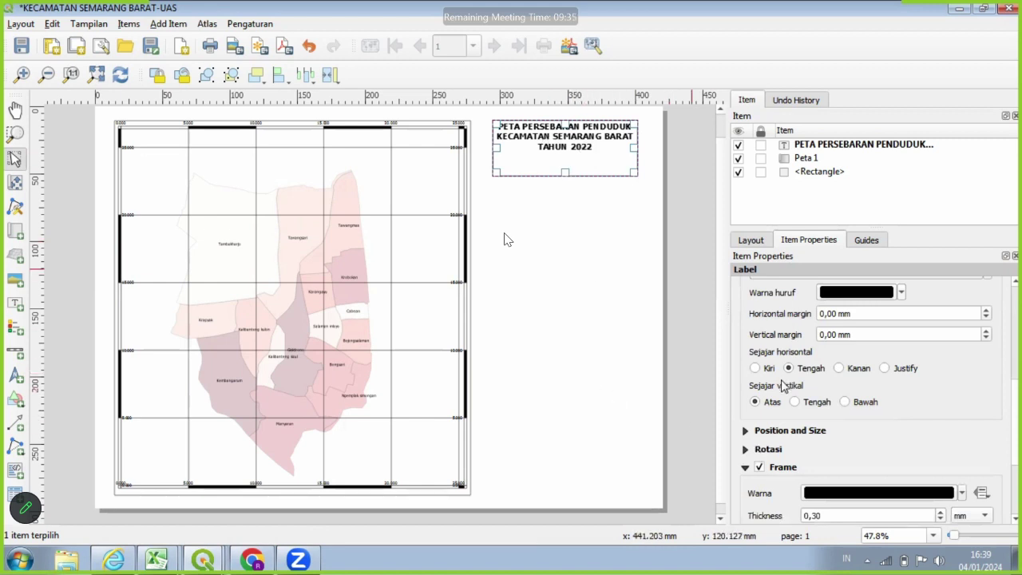
left_click(813, 401)
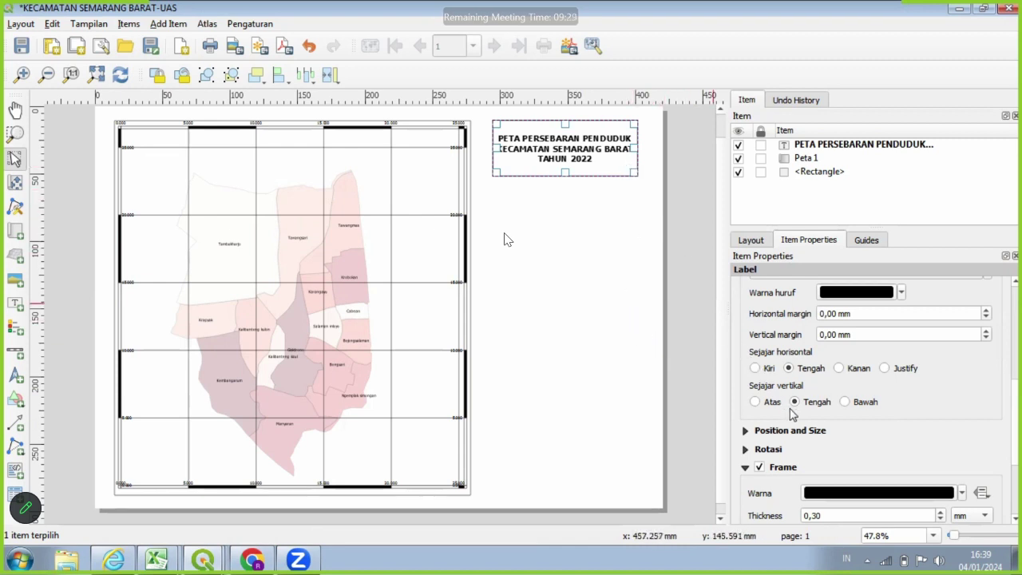
scroll(896, 454, "down", 3)
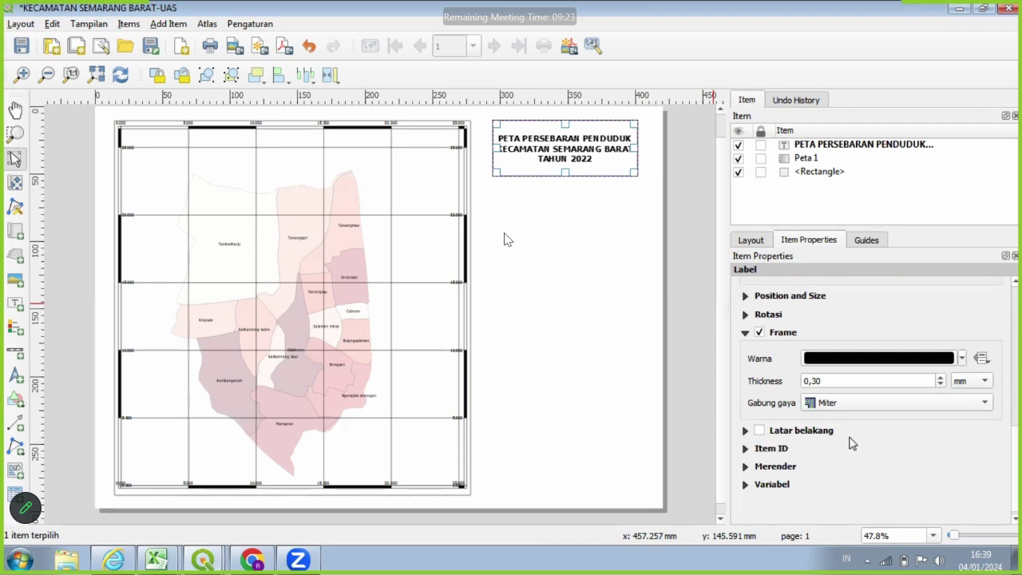
scroll(853, 441, "up", 8)
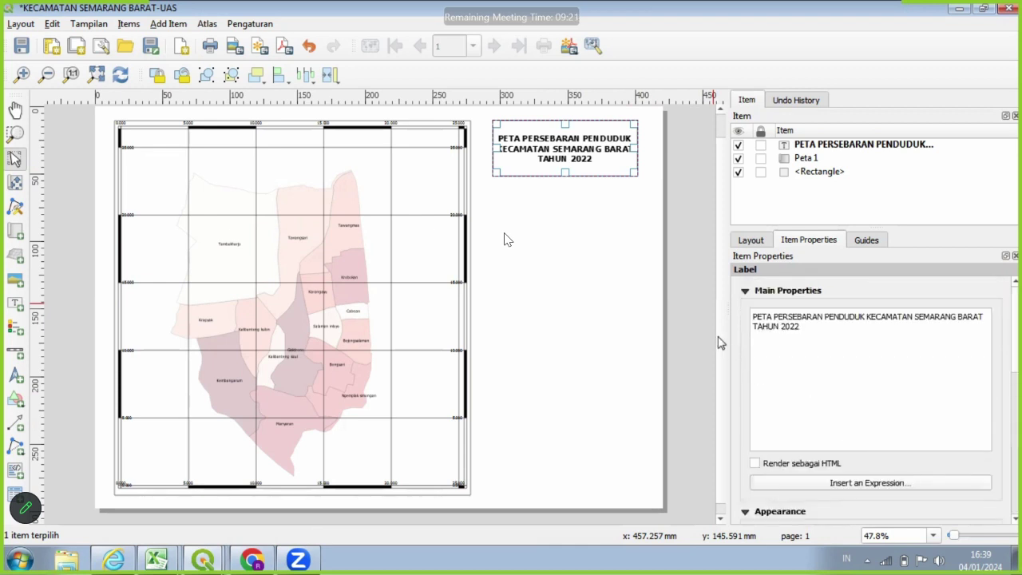
left_click(596, 301)
Shift the title label slightly down and left, then pick the Add Scale Bar tool.
scroll(615, 325, "up", 1)
scroll(615, 325, "down", 1)
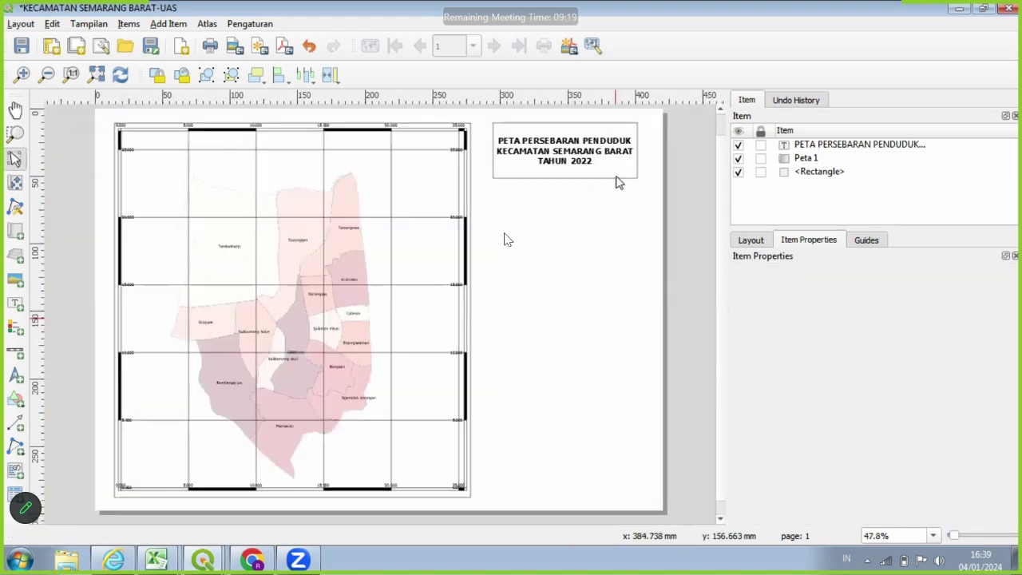
left_click(612, 166)
left_click_drag(612, 167, 611, 174)
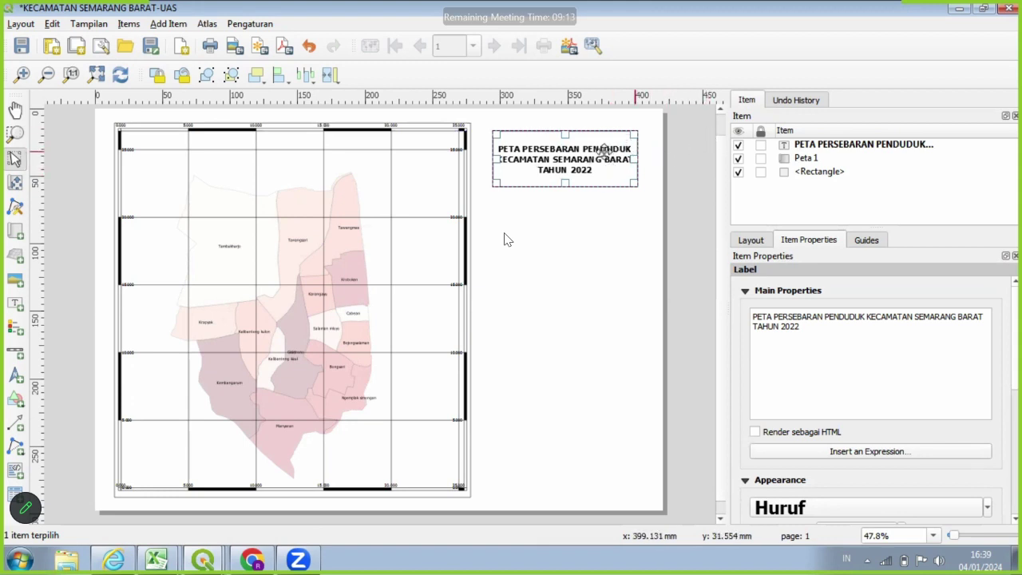
left_click_drag(604, 150, 603, 147)
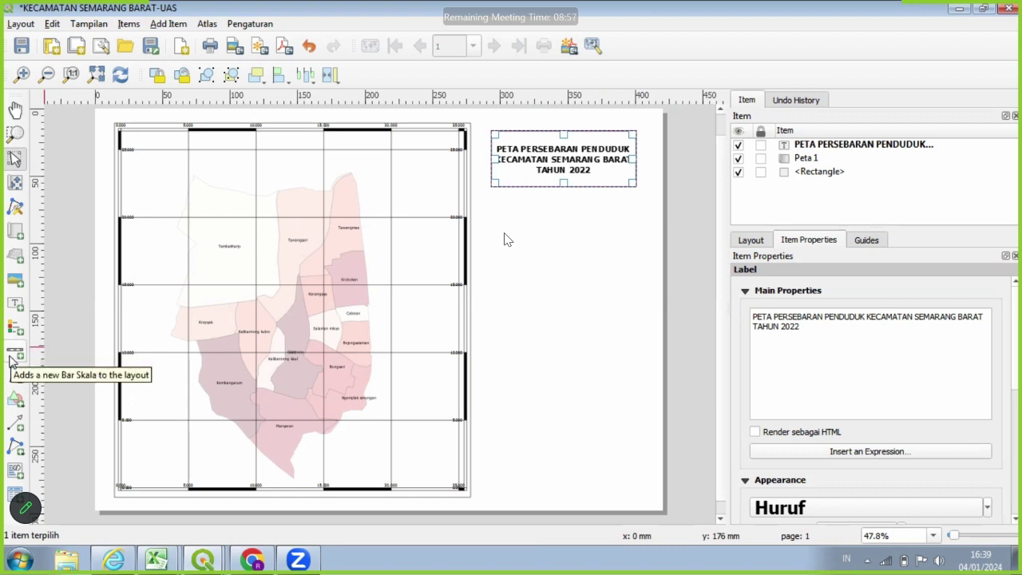
left_click(15, 353)
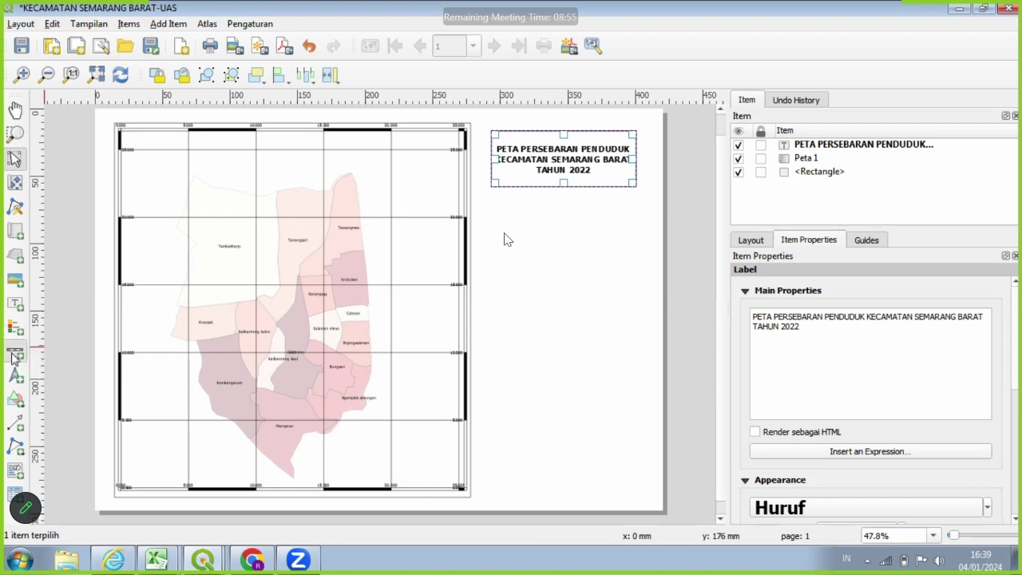
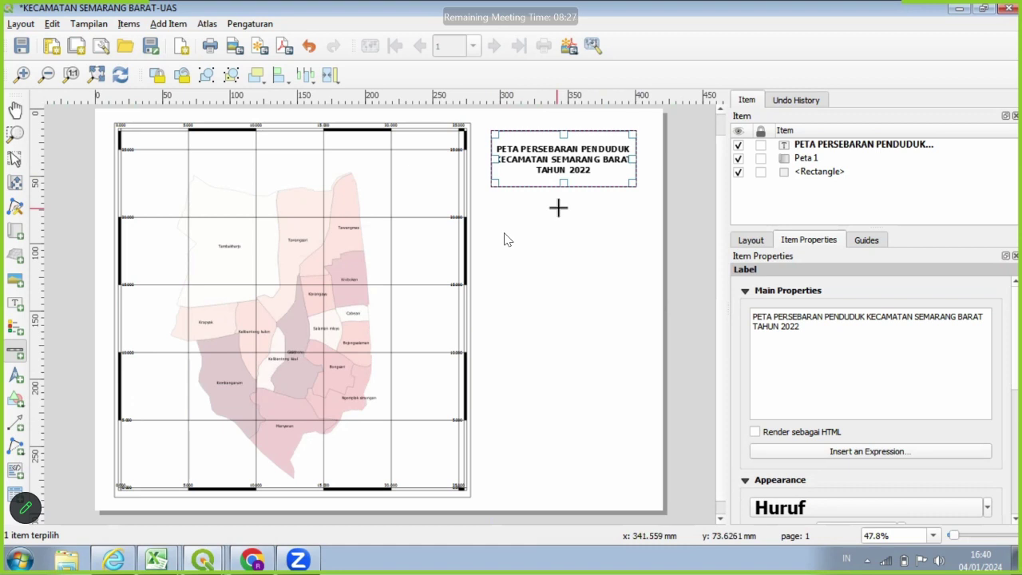
Draw a scale bar, switch its style to Numerik, and move it under the title.
left_click_drag(563, 207, 614, 231)
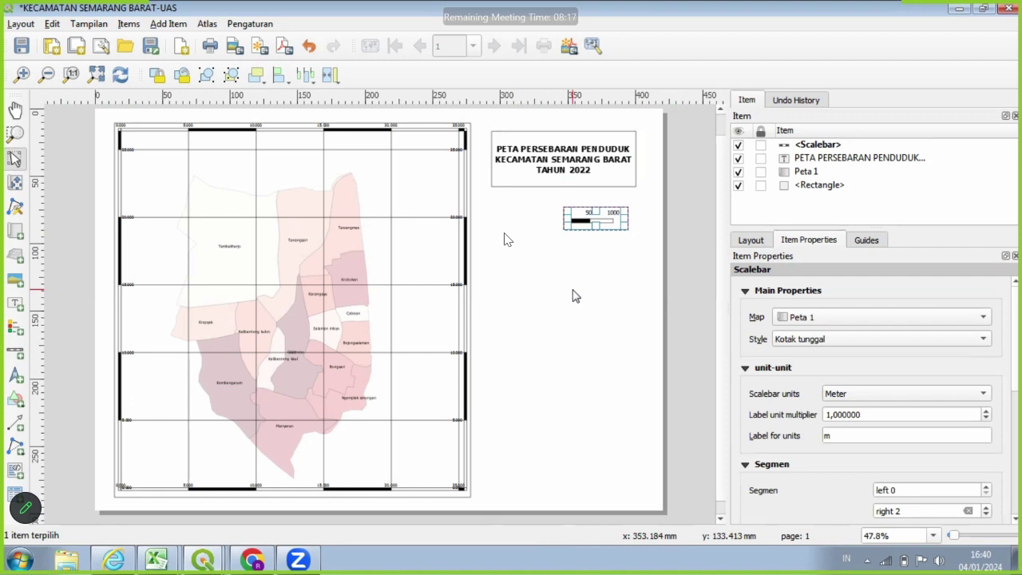
left_click(954, 341)
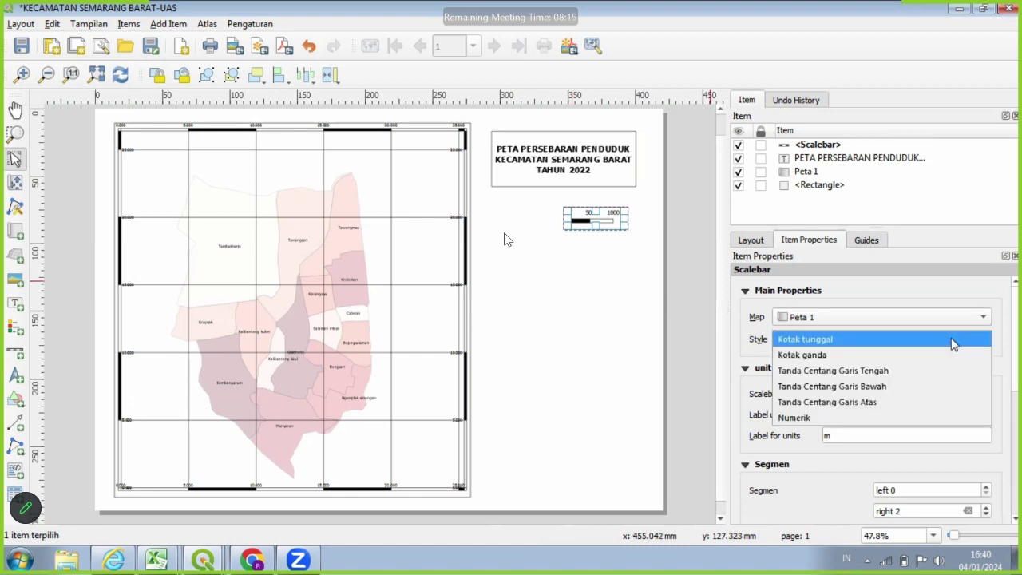
left_click(881, 419)
left_click_drag(588, 216, 596, 207)
left_click(610, 266)
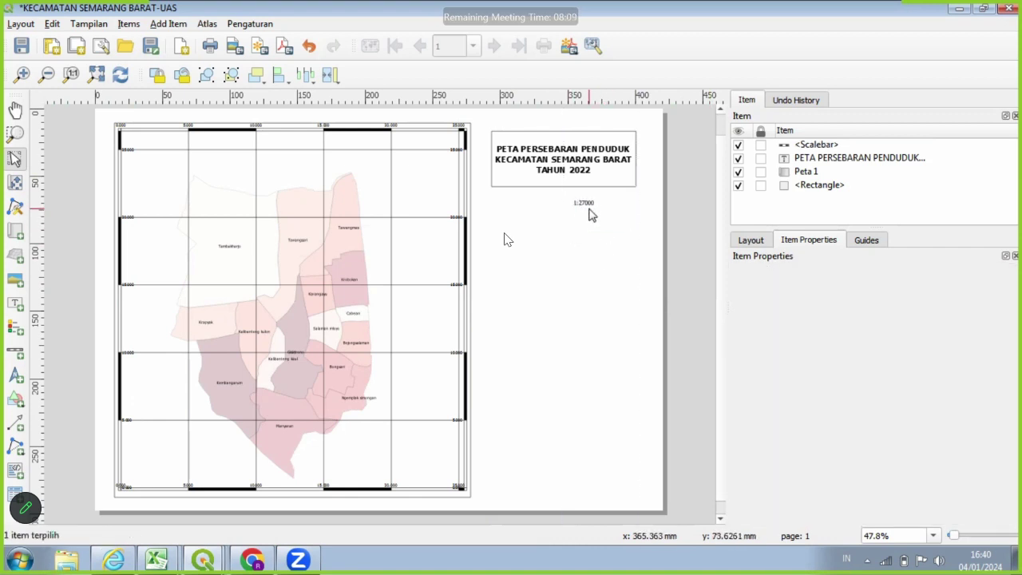
left_click(589, 210)
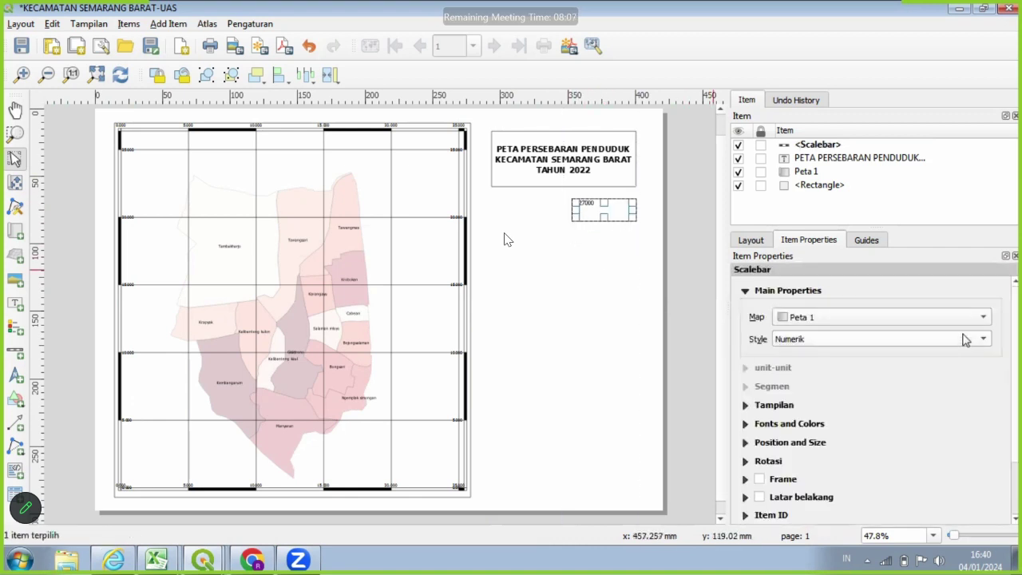
Set the numeric scale's font size to 15 so it reads 1:27000 larger.
scroll(971, 359, "down", 3)
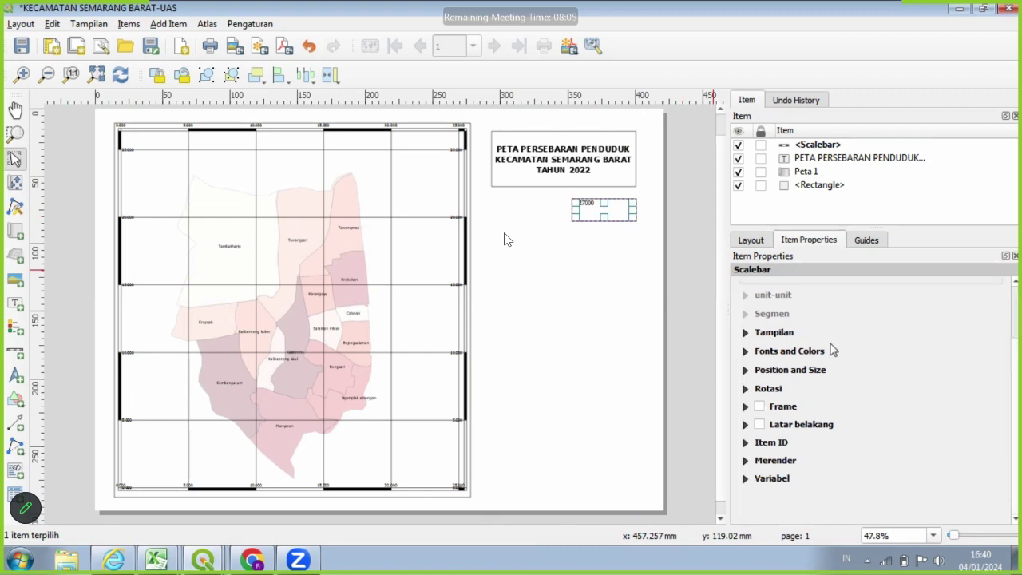
left_click(762, 353)
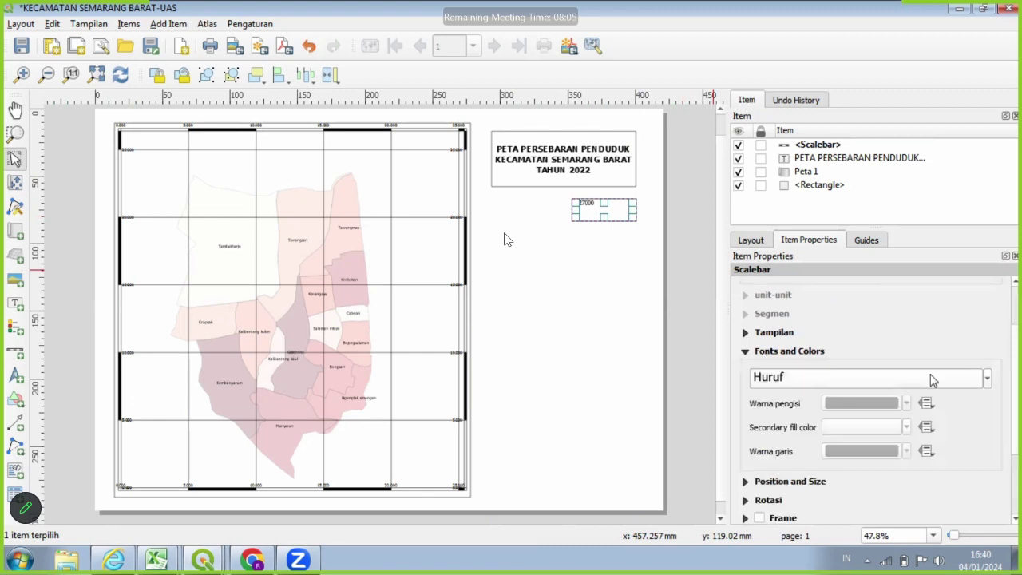
left_click(987, 378)
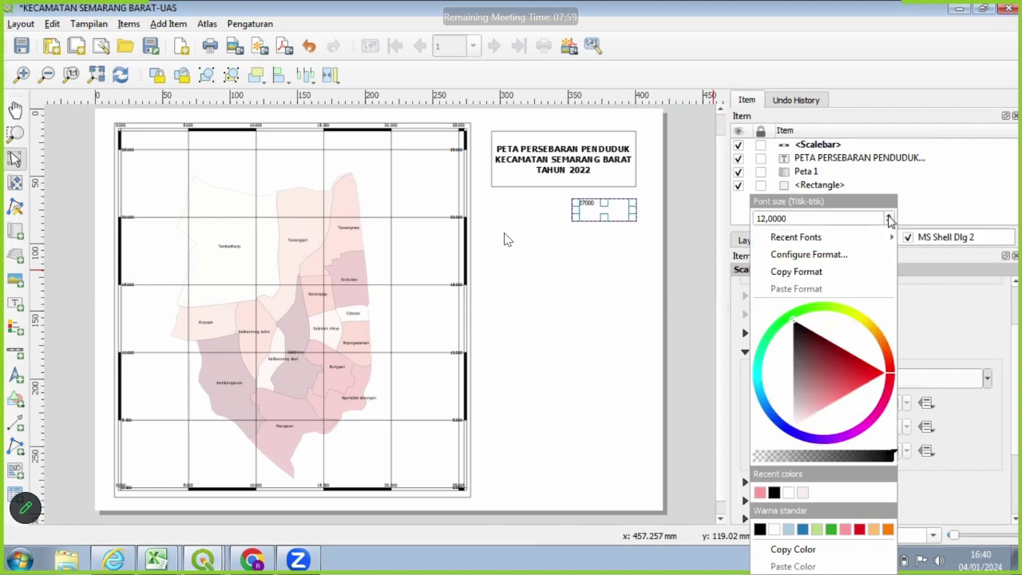
left_click(1003, 387)
left_click(987, 381)
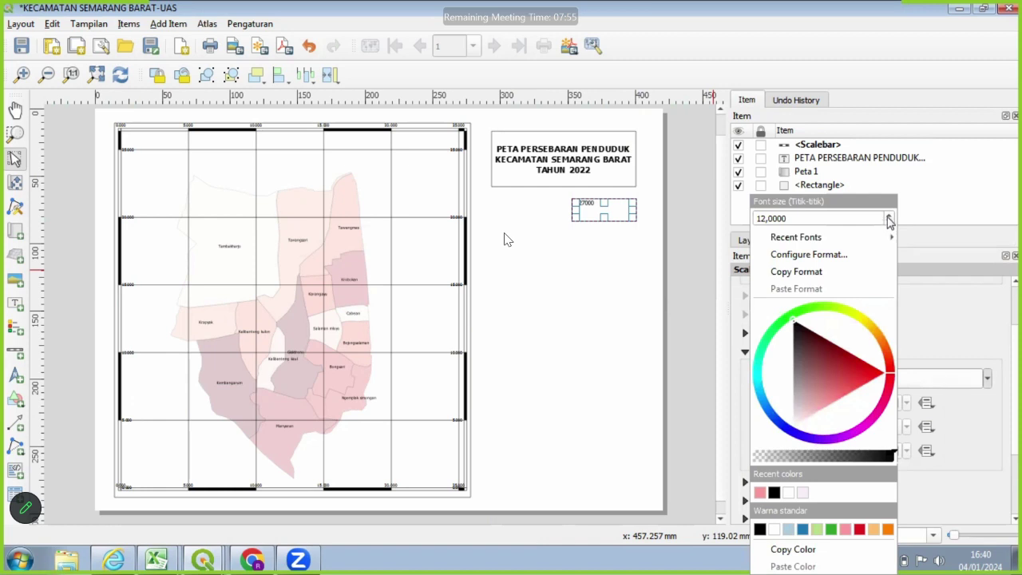
left_click(887, 216)
left_click(888, 215)
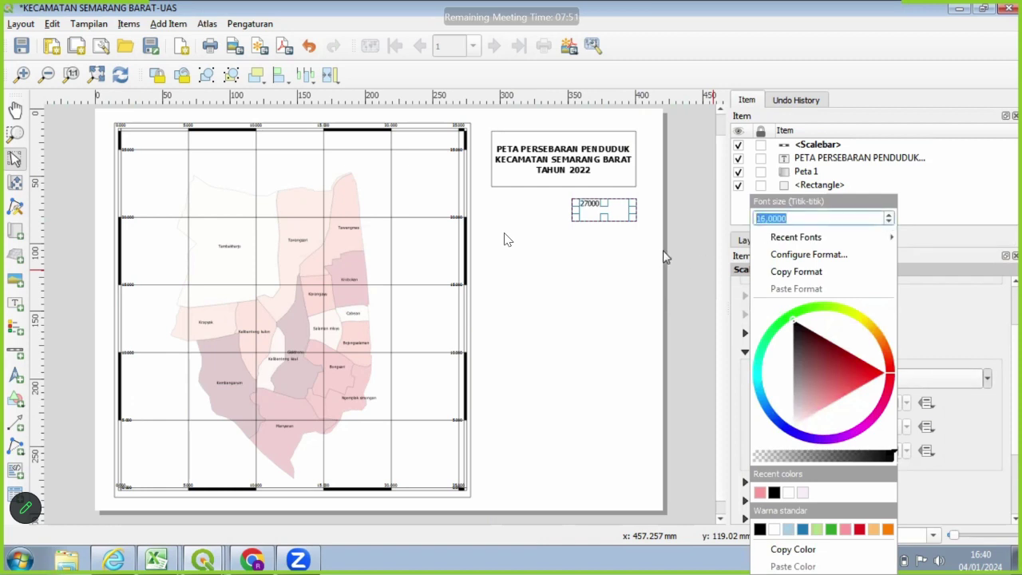
left_click(889, 222)
left_click(612, 230)
left_click(589, 214)
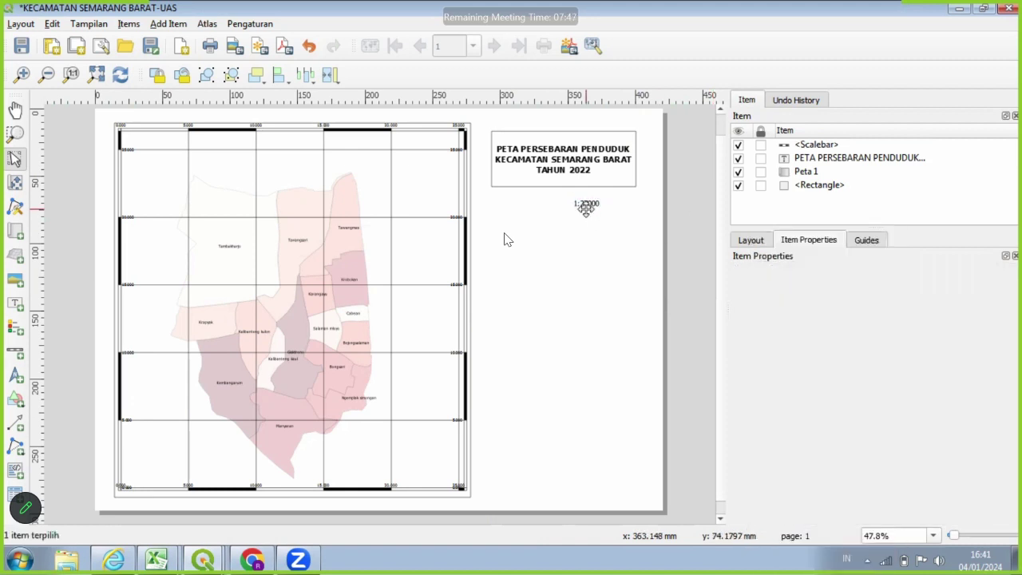
left_click(594, 243)
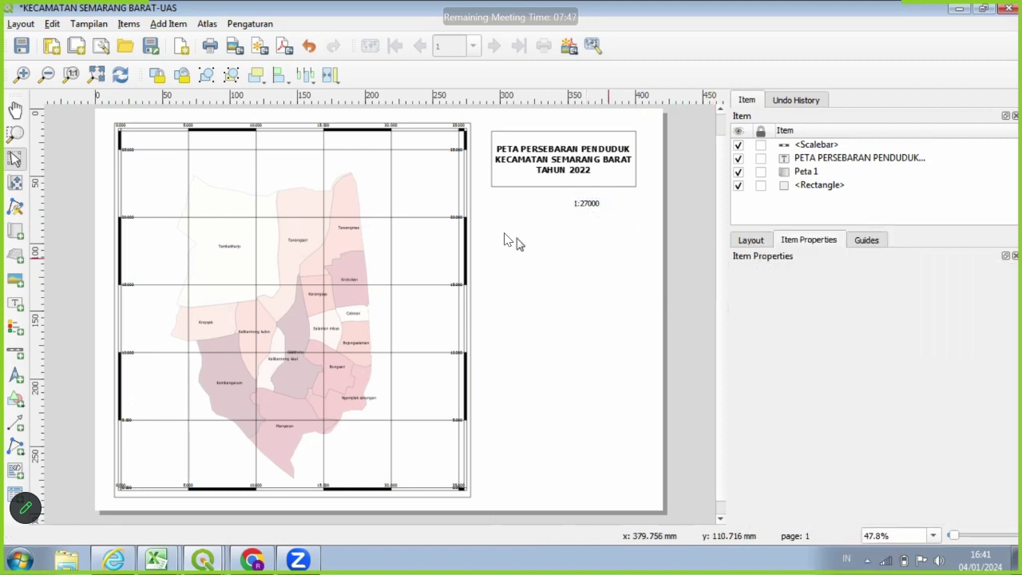
Add a text label beside the scale and replace Lorem ipsum with SKALA.
left_click(15, 303)
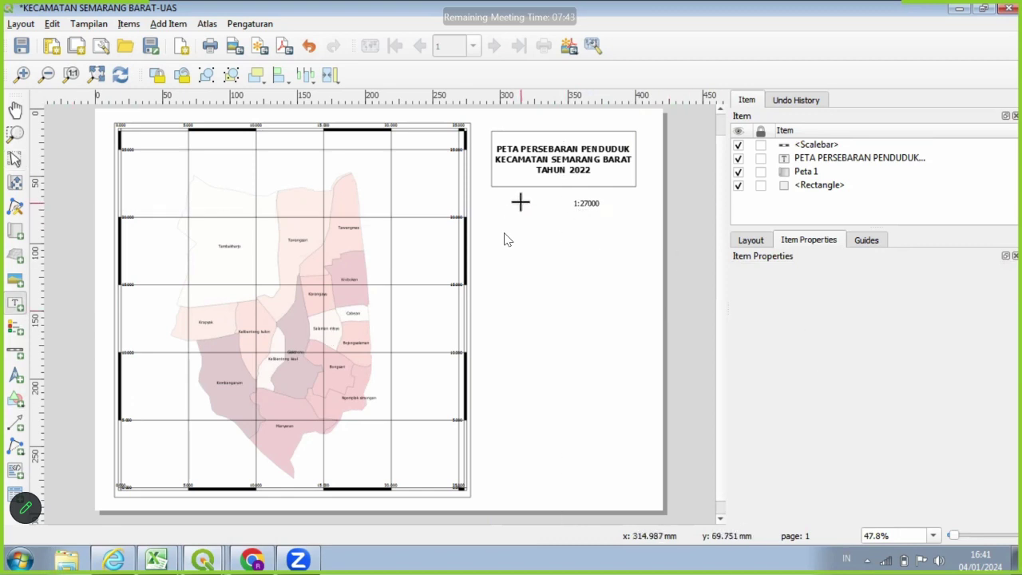
left_click_drag(521, 203, 568, 220)
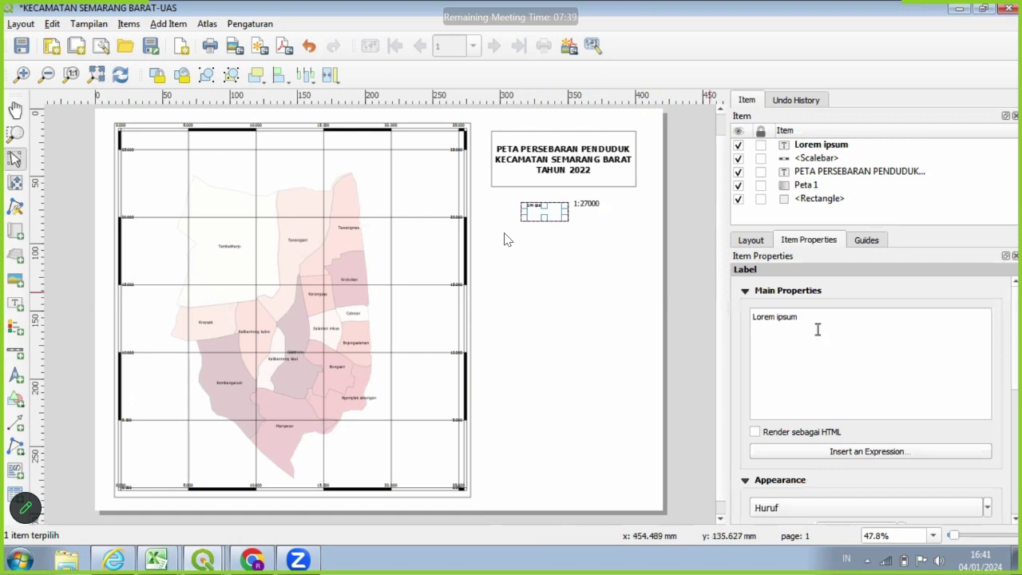
triple_click(760, 321)
key("BackSpace")
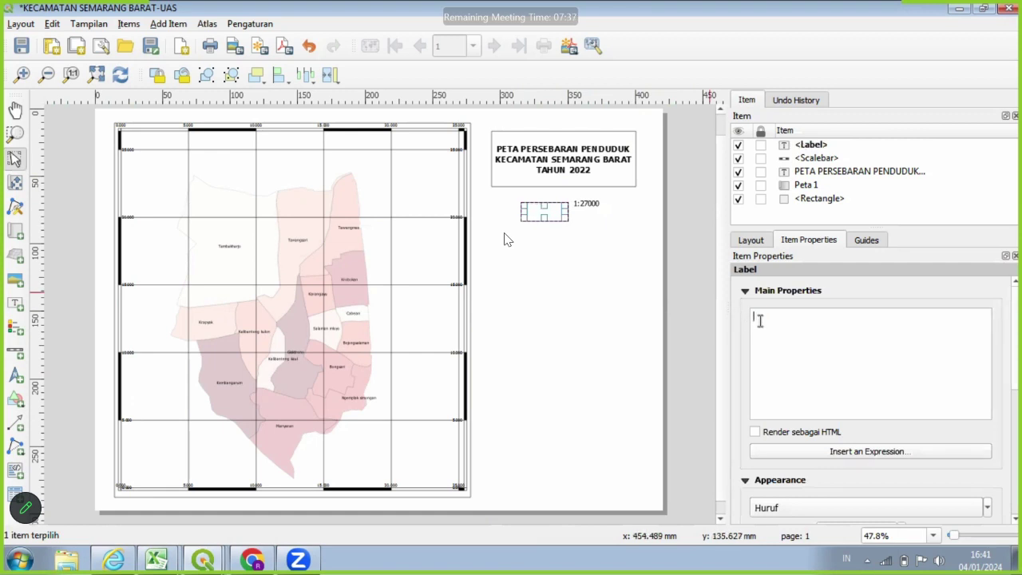
type("SKALA")
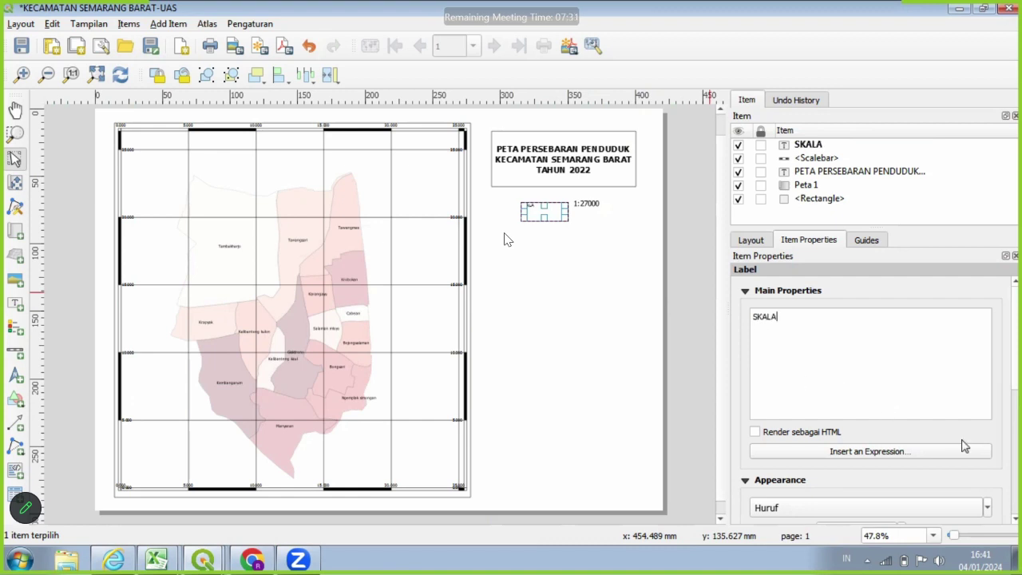
Enlarge the SKALA label's font and nudge it into place next to the scale.
left_click(930, 504)
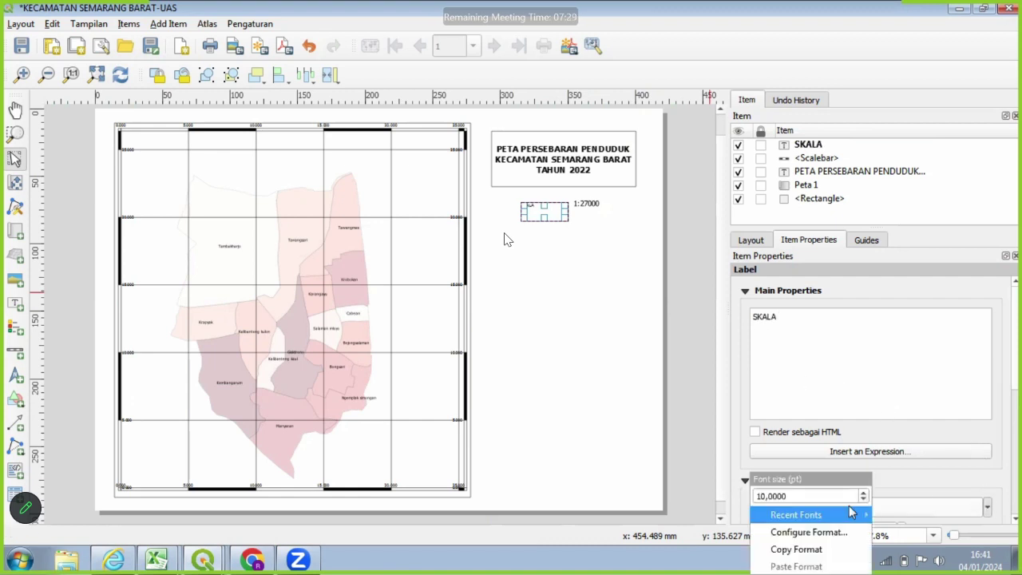
left_click(863, 493)
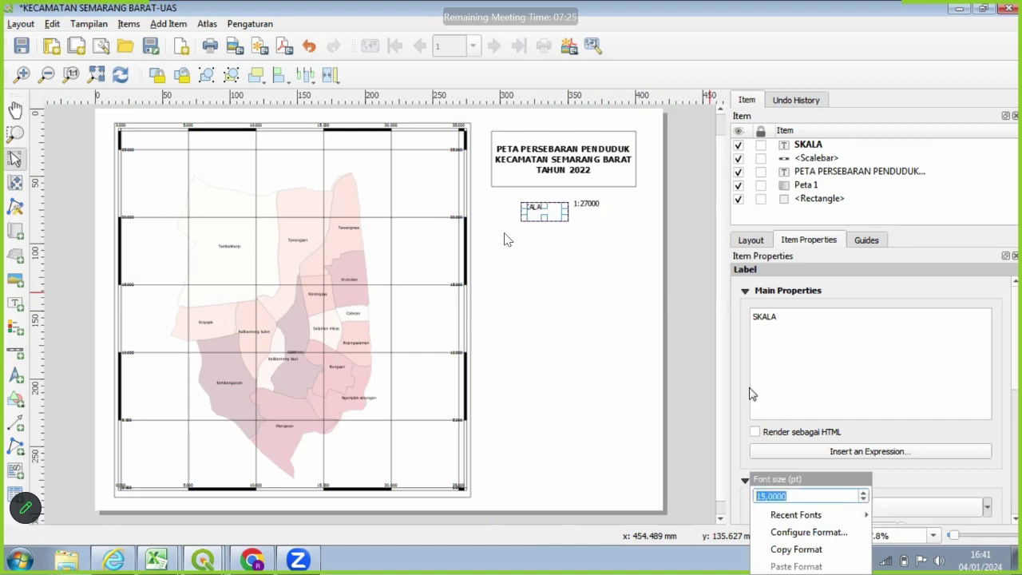
left_click(775, 388)
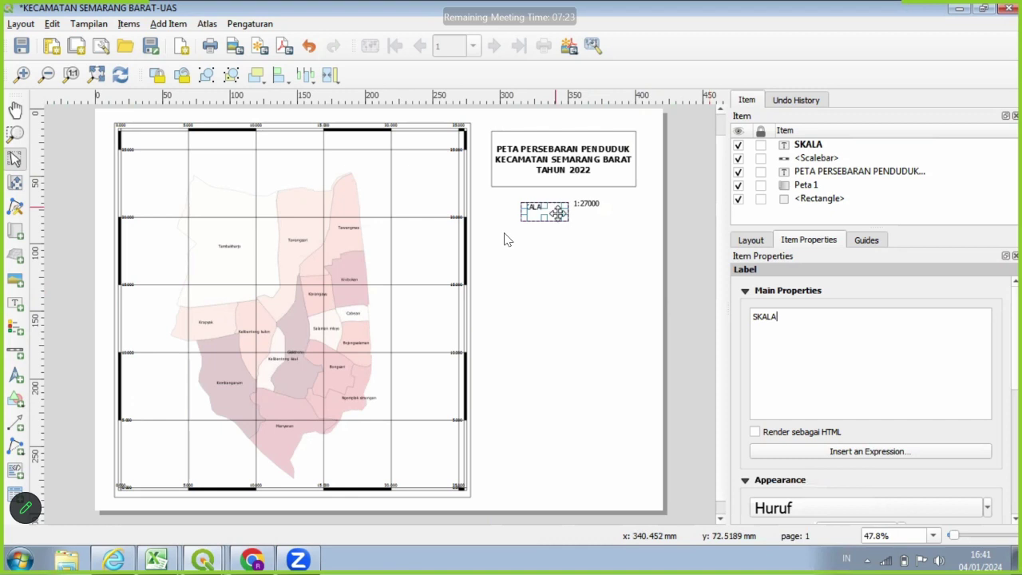
left_click_drag(557, 206, 557, 203)
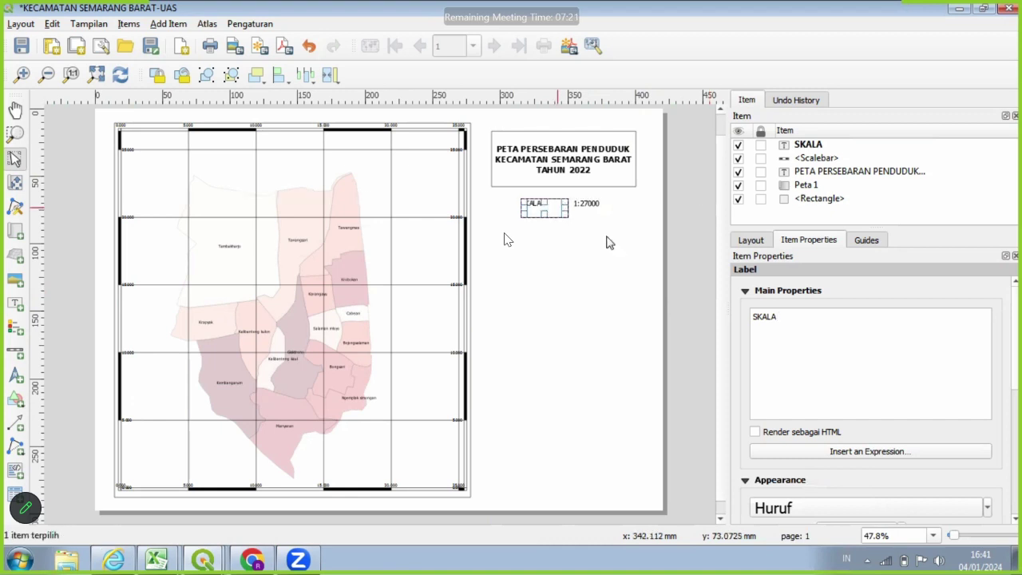
left_click(702, 304)
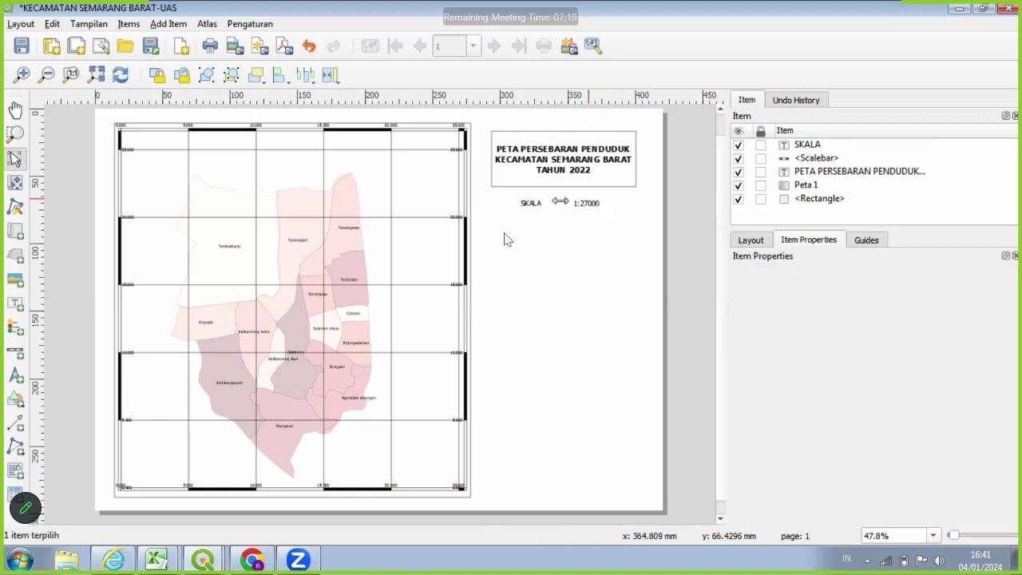
left_click(572, 207)
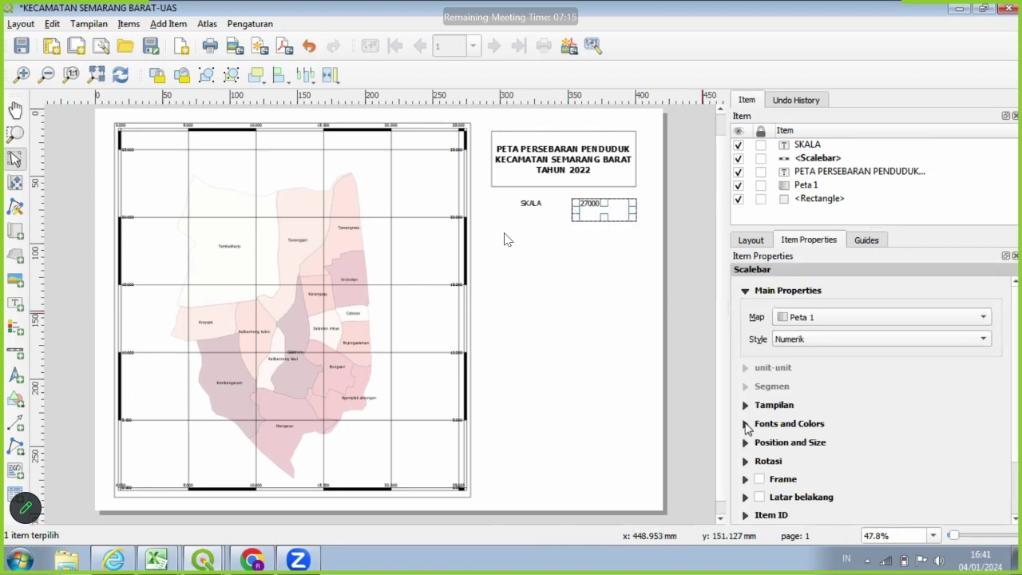
Check the font settings of the numeric scale and the SKALA label.
left_click(746, 424)
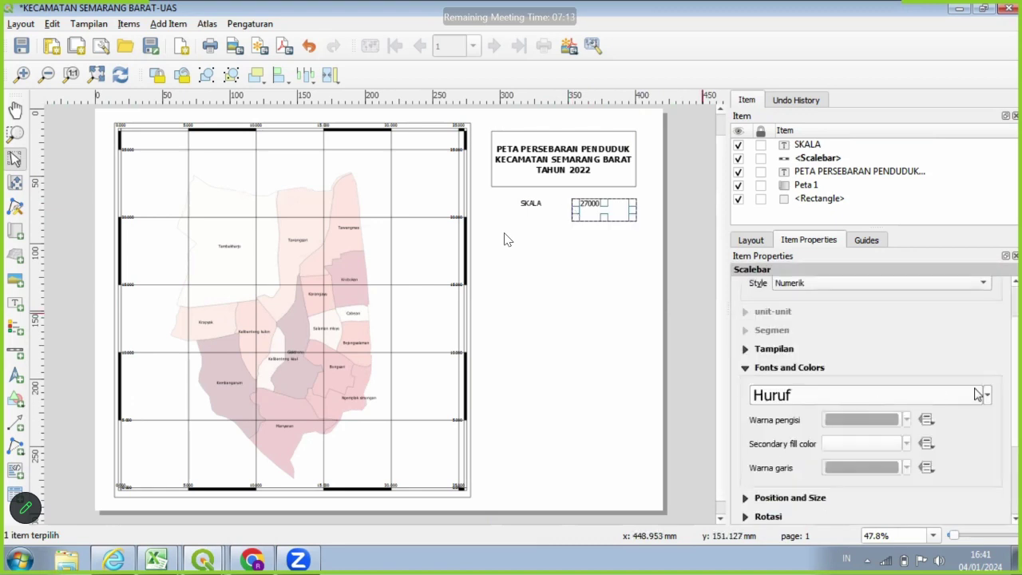
left_click(988, 399)
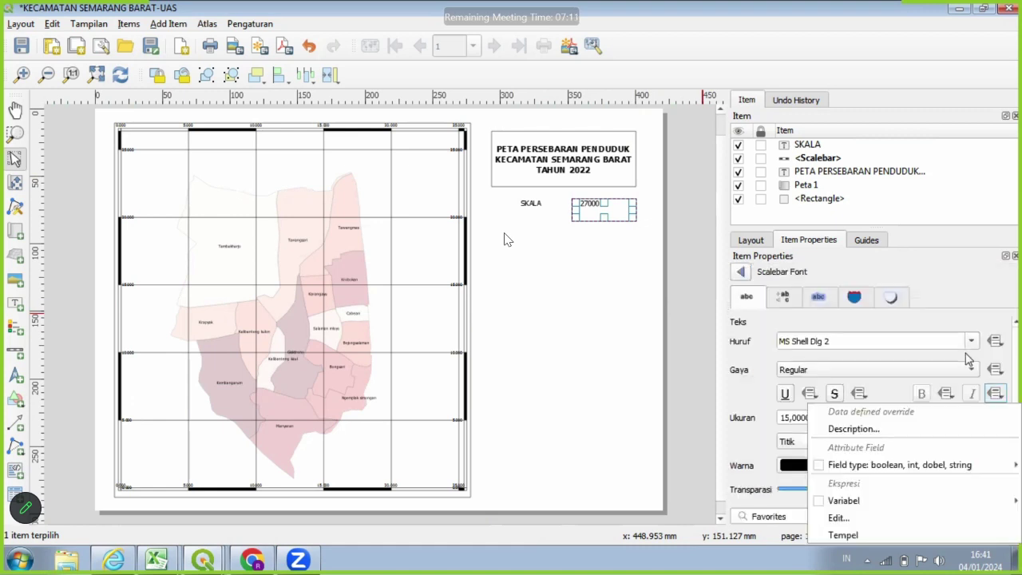
left_click(929, 342)
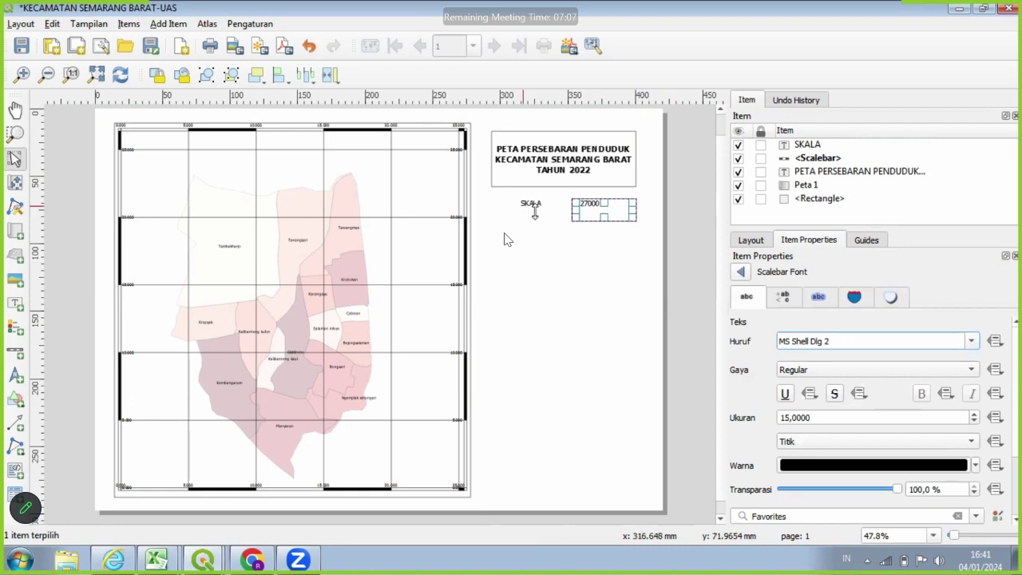
left_click(533, 209)
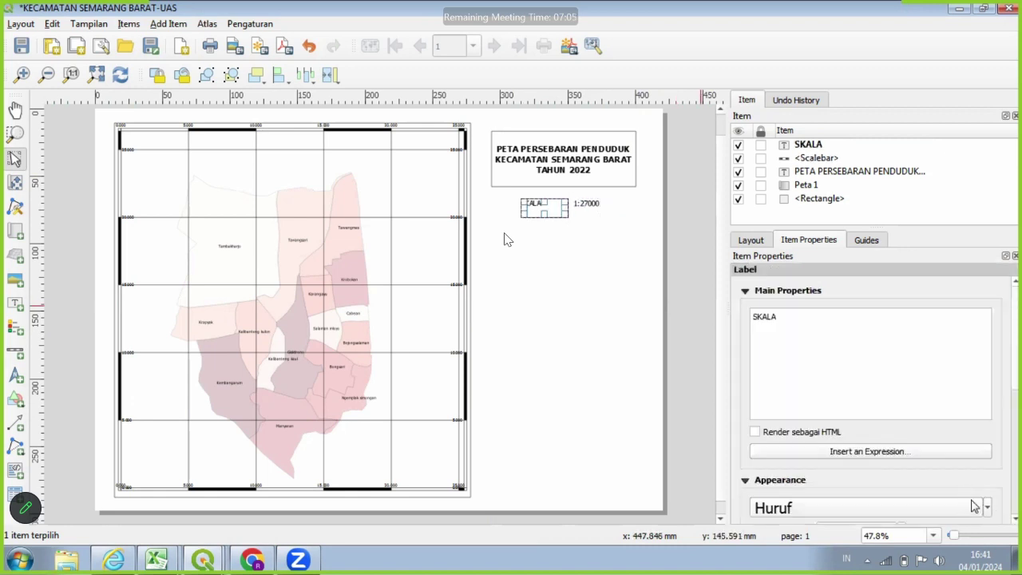
left_click(974, 506)
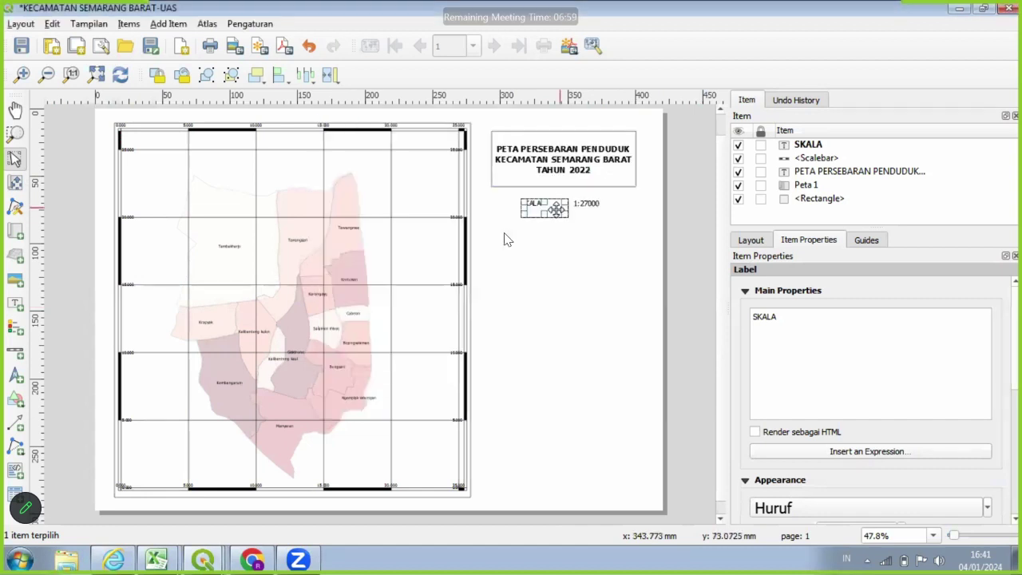
Line up the SKALA label and 1:27000 scale side by side under the title.
left_click_drag(556, 209, 565, 209)
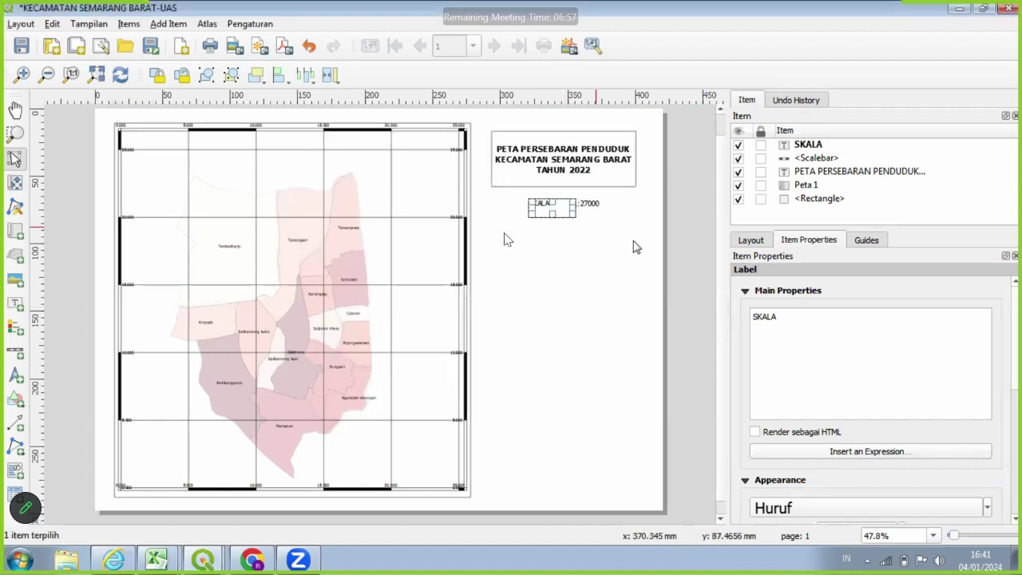
left_click(593, 205)
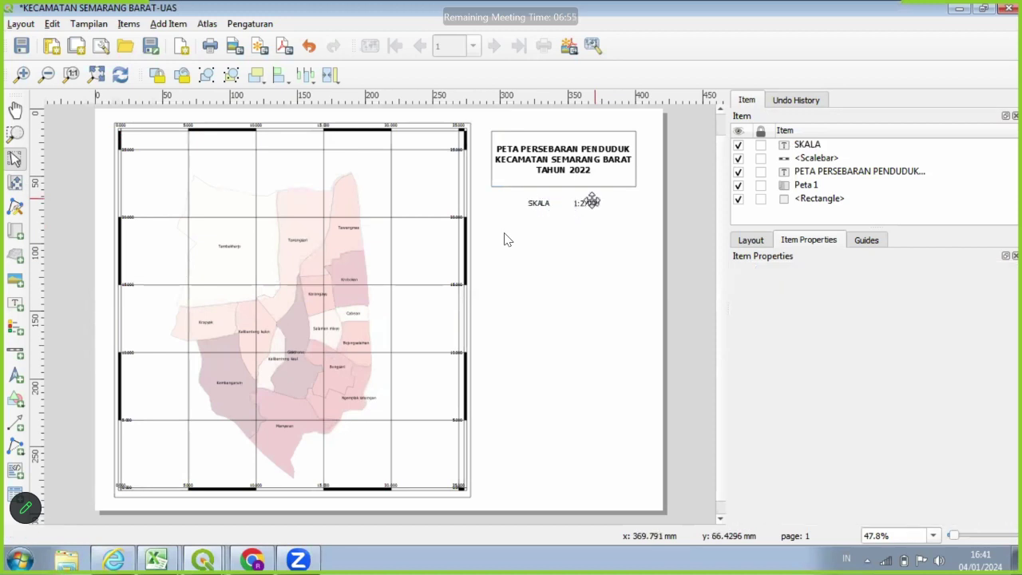
left_click_drag(592, 205, 560, 211)
left_click(592, 197)
left_click(550, 202)
left_click(550, 202)
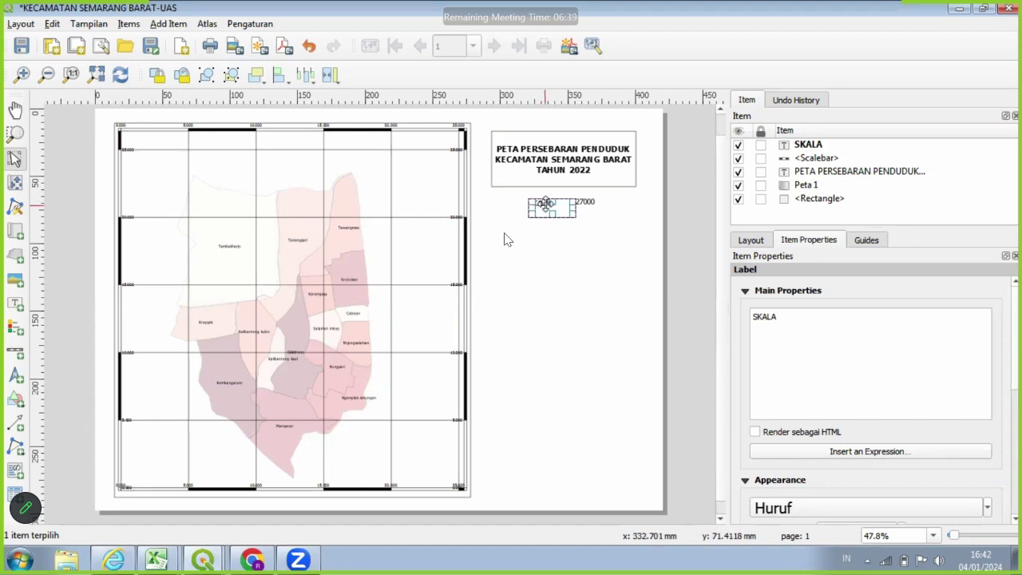
left_click_drag(543, 202, 545, 202)
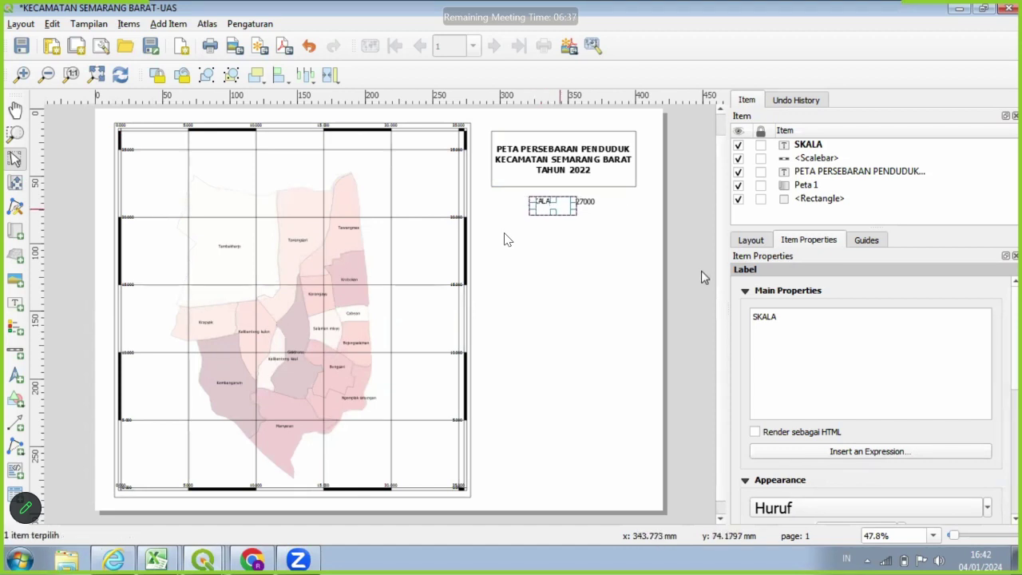
left_click(561, 242)
left_click(548, 202)
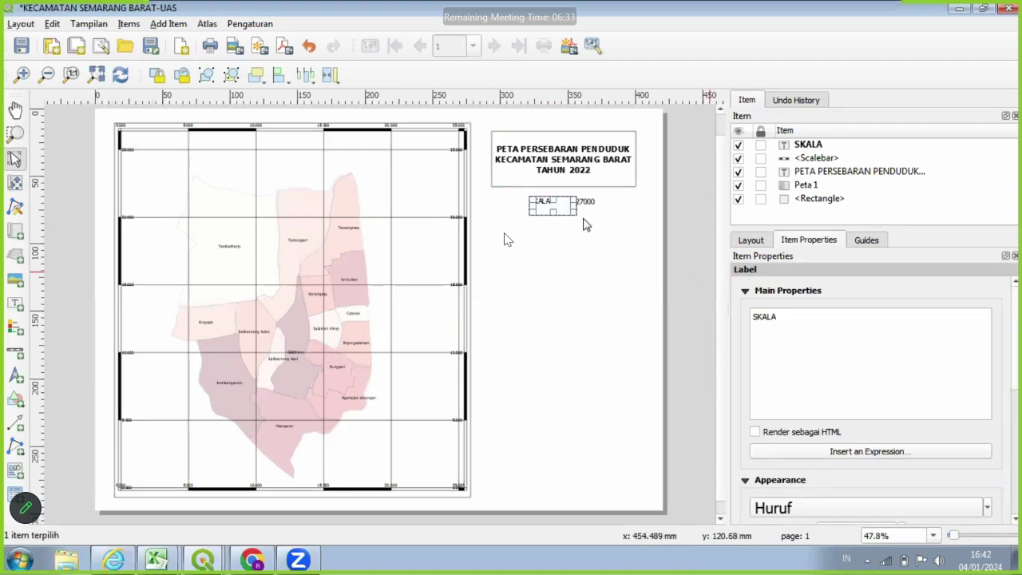
scroll(586, 221, "up", 1)
left_click(444, 139)
Nudge the SKALA label slightly lower to level it with the 1:27000 scale.
left_click(444, 138)
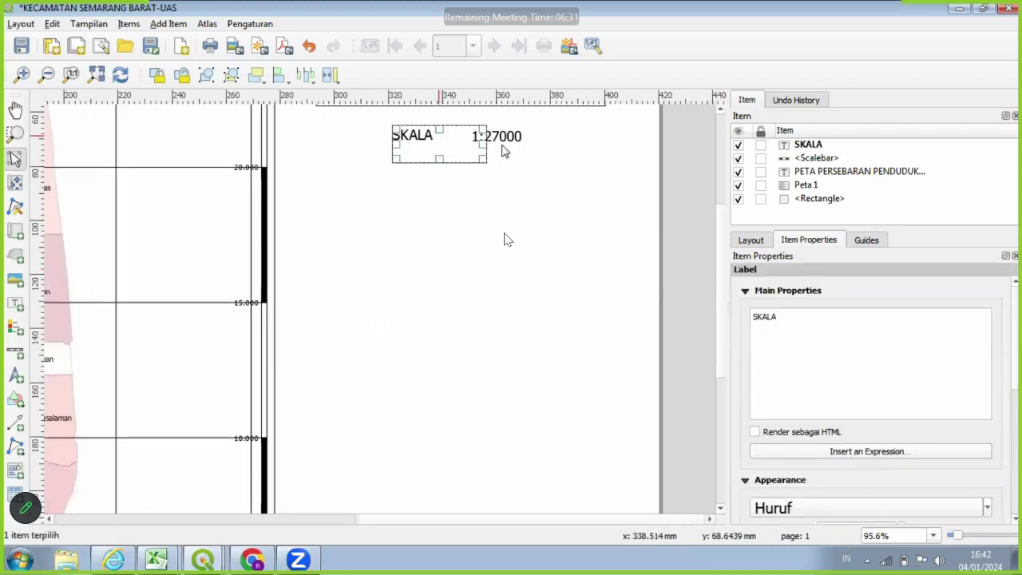
left_click(508, 143)
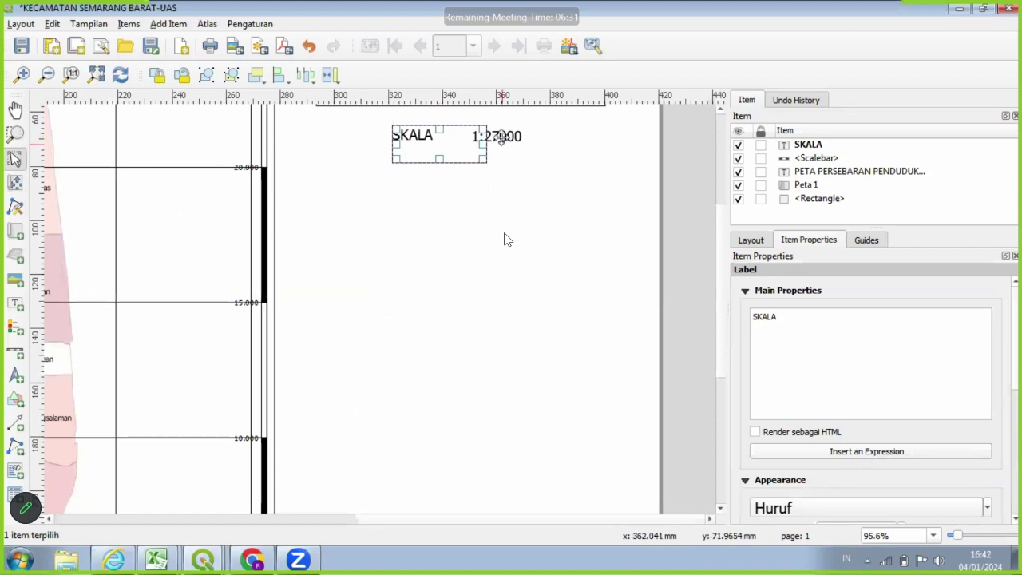
left_click(433, 141)
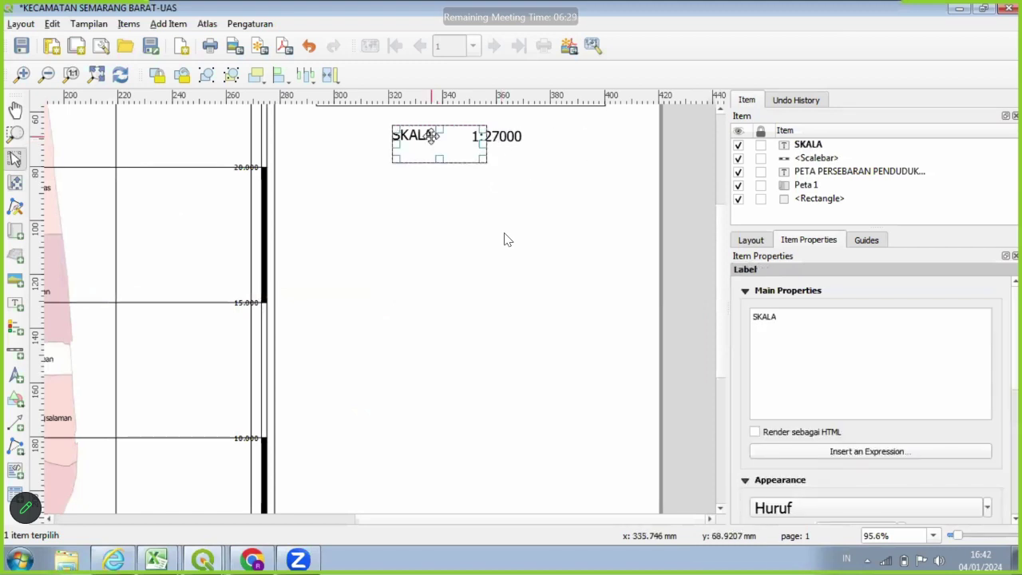
left_click(522, 152)
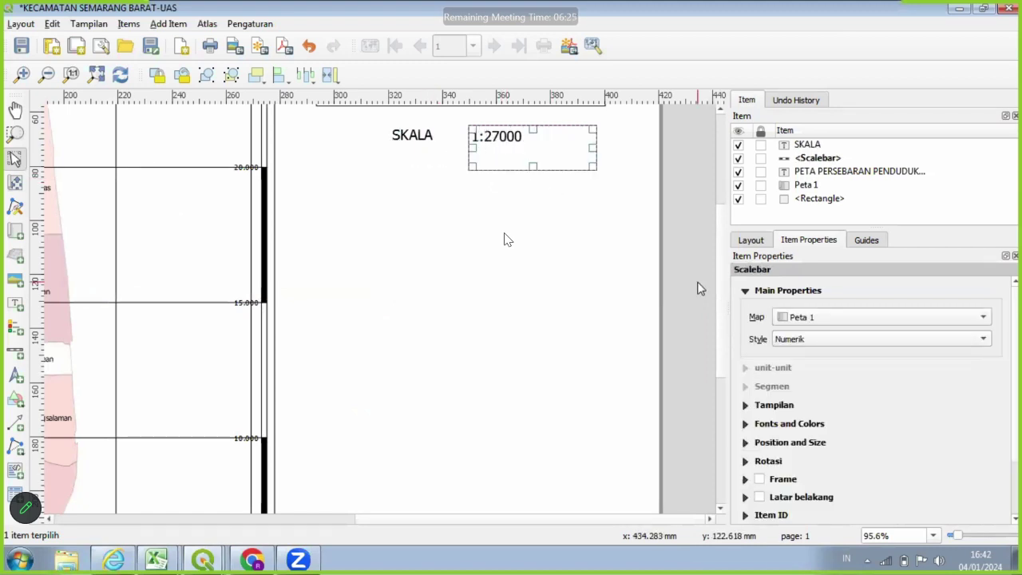
left_click(604, 224)
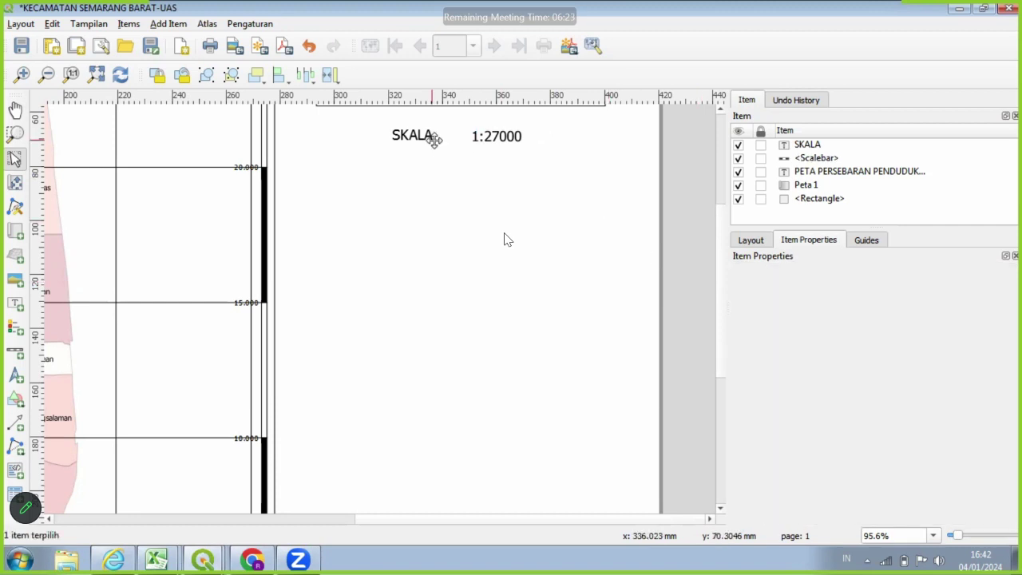
left_click_drag(433, 140, 434, 150)
left_click(675, 221)
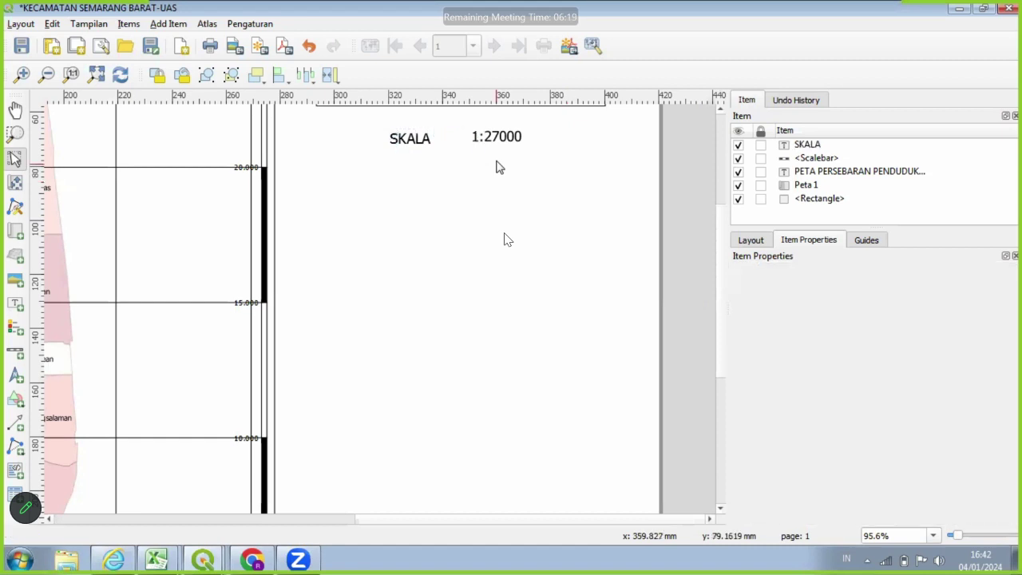
Set the SKALA label's text format style to Bold.
left_click(415, 147)
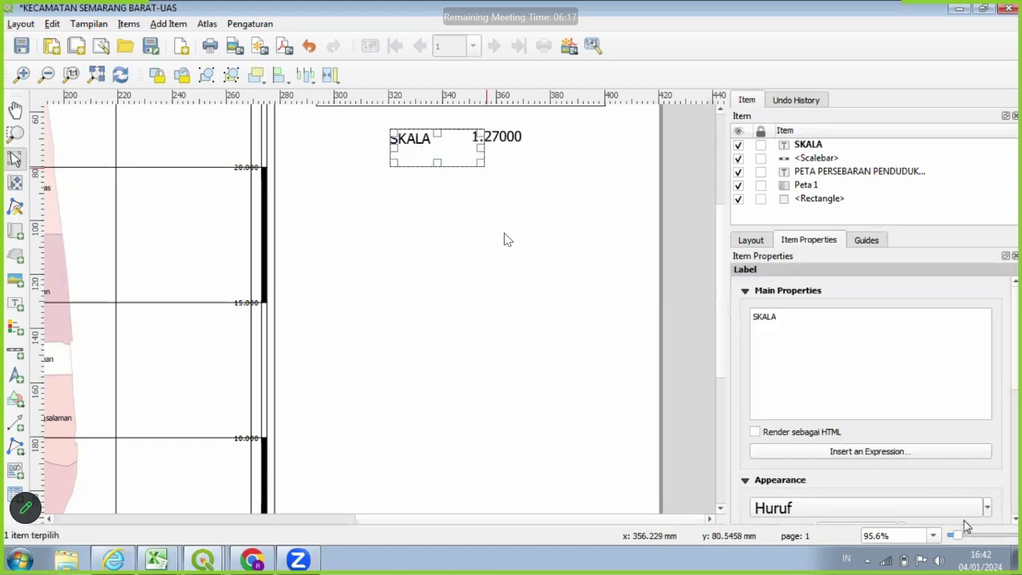
left_click(987, 508)
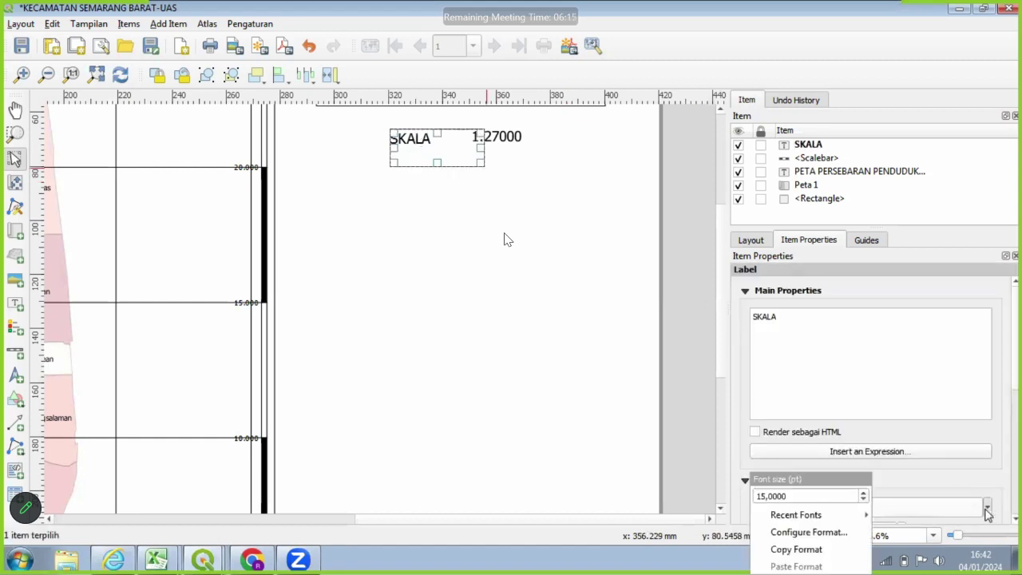
left_click(925, 512)
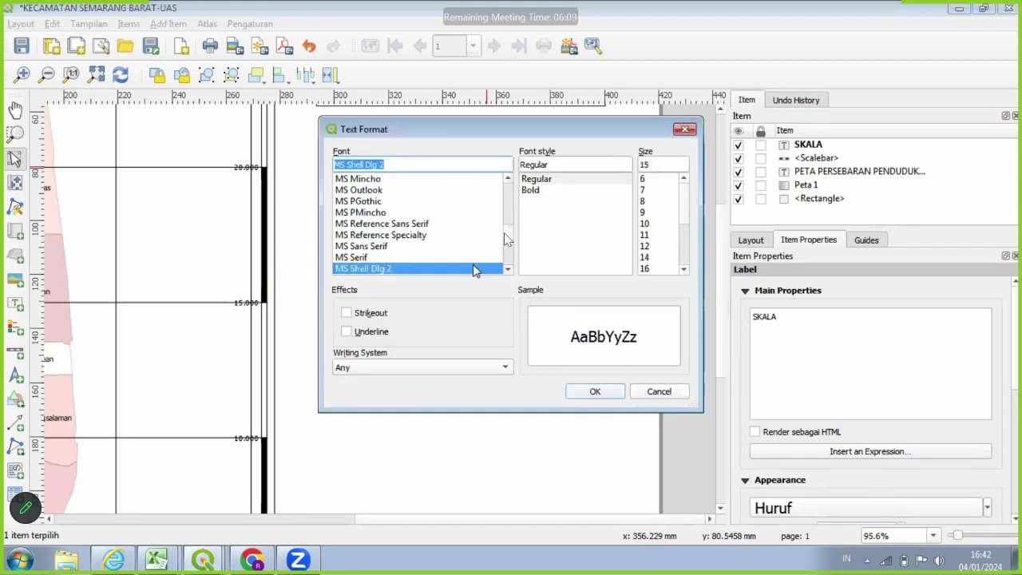
left_click(546, 190)
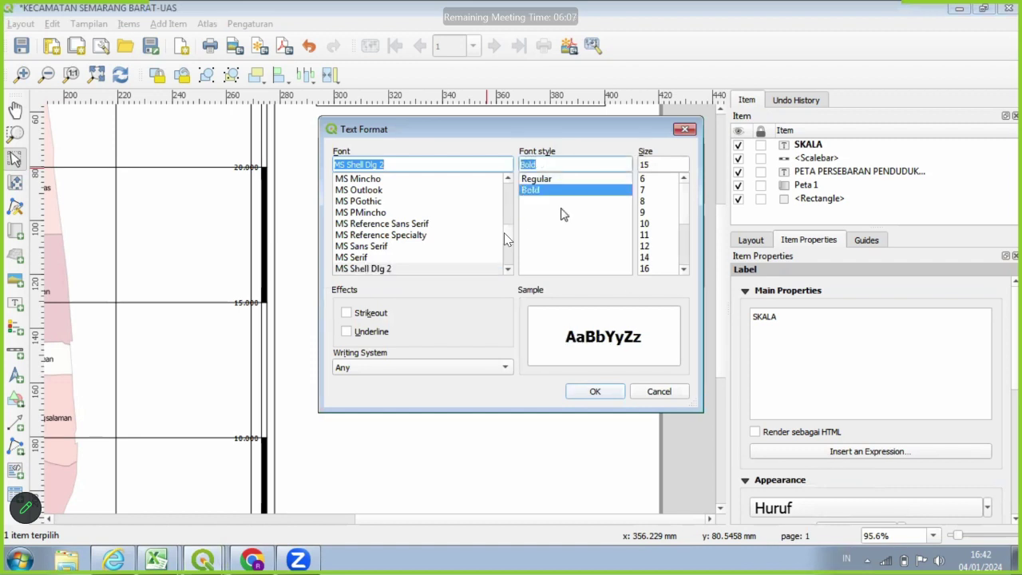
left_click(605, 390)
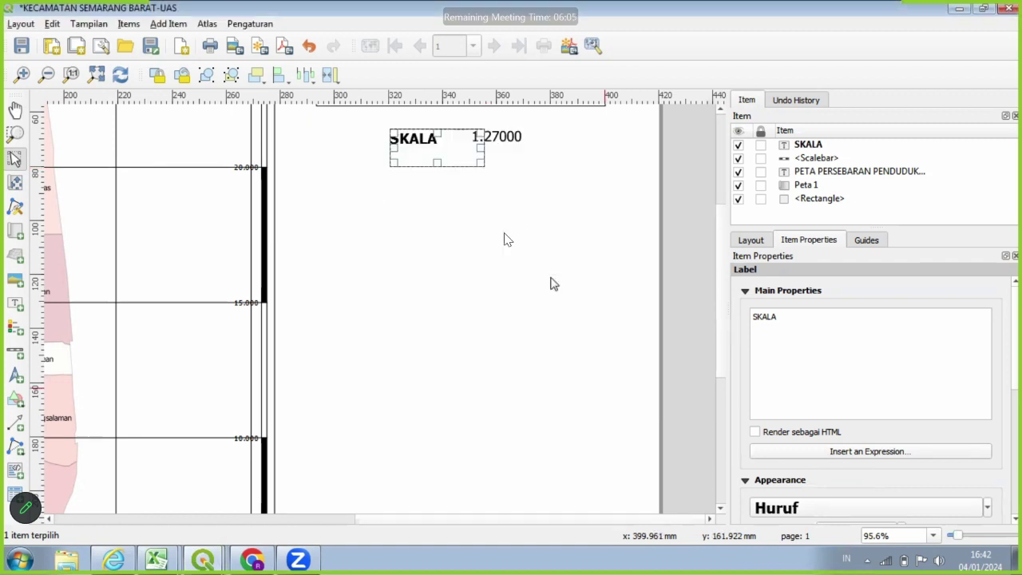
Make the 1:27000 scale text Bold and fit the whole page in view.
left_click(493, 143)
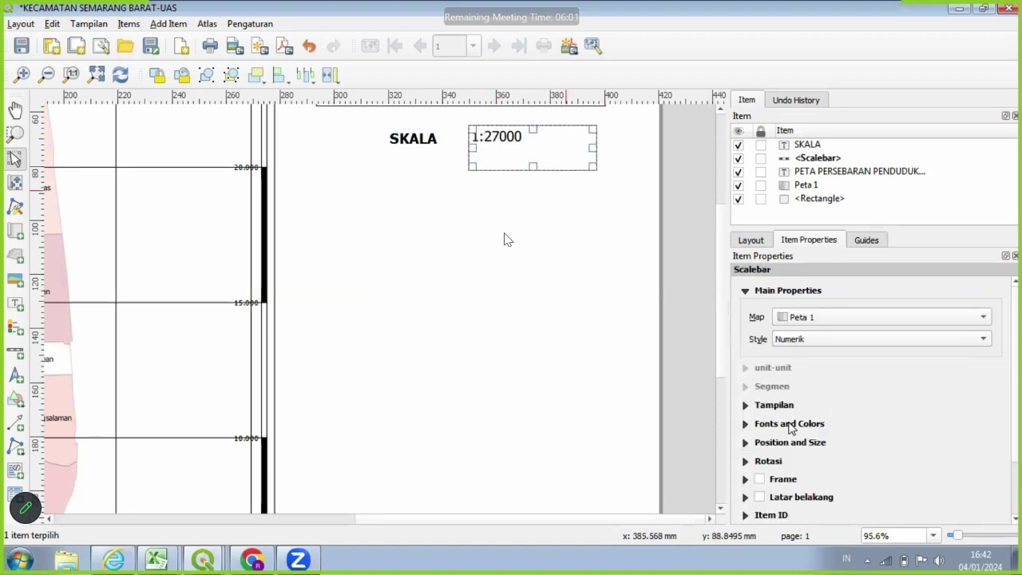
left_click(791, 424)
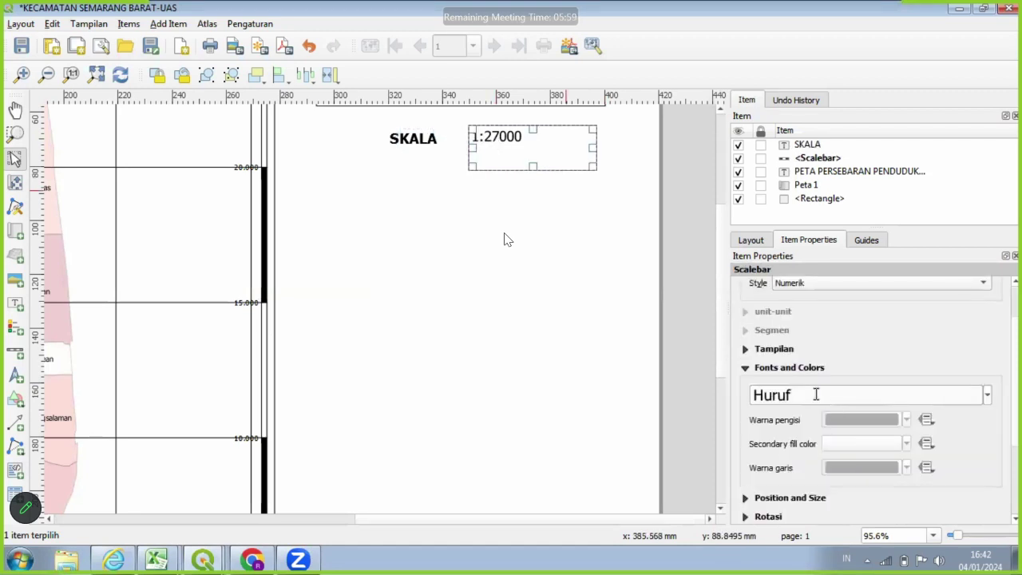
left_click(917, 396)
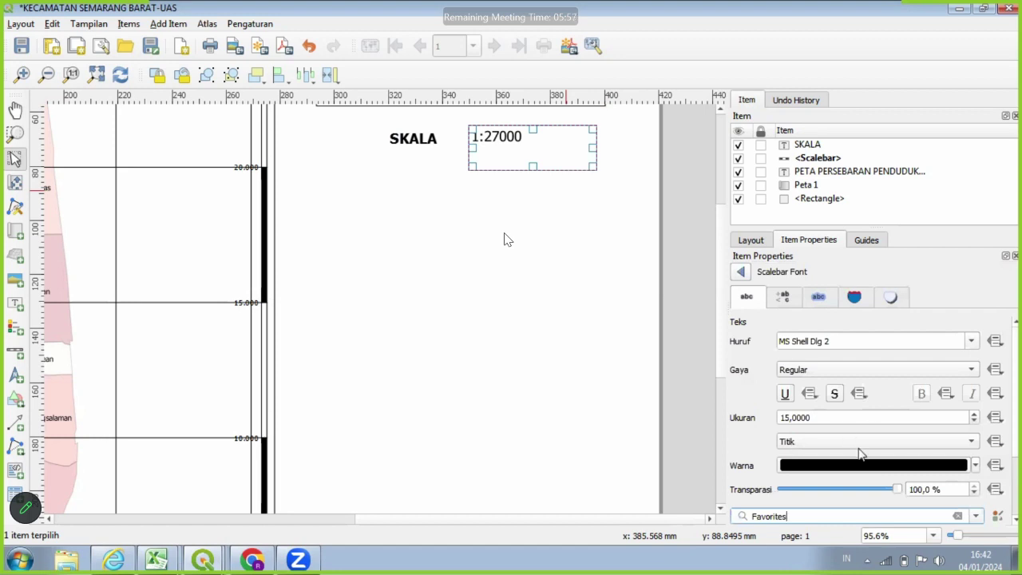
left_click(828, 363)
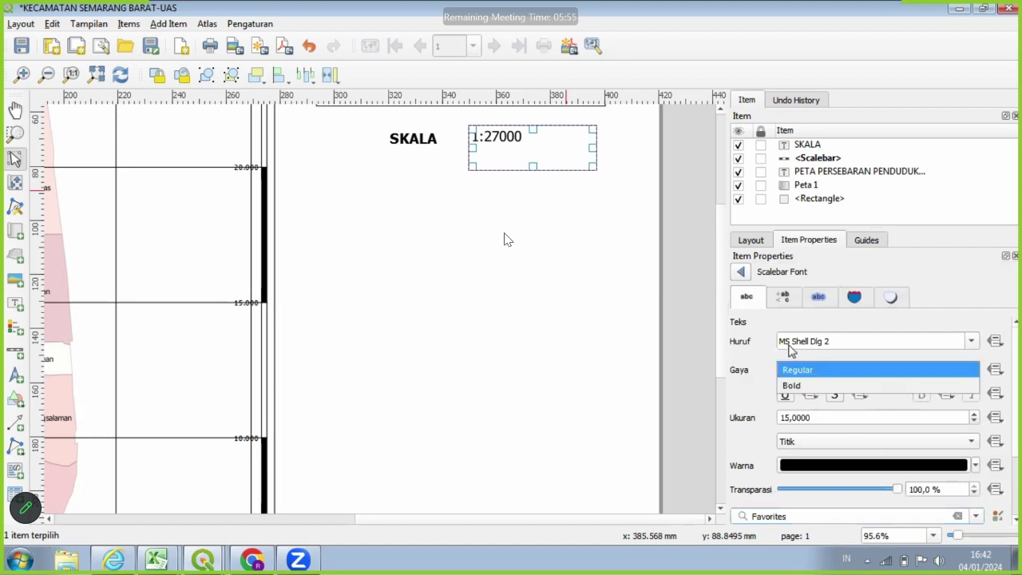
left_click(814, 384)
left_click(509, 223)
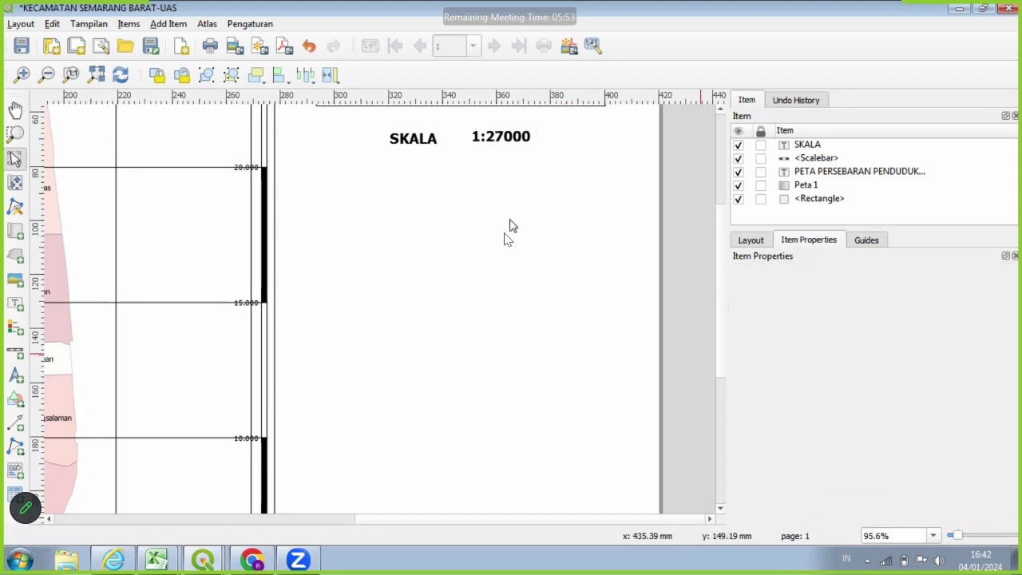
left_click(503, 147)
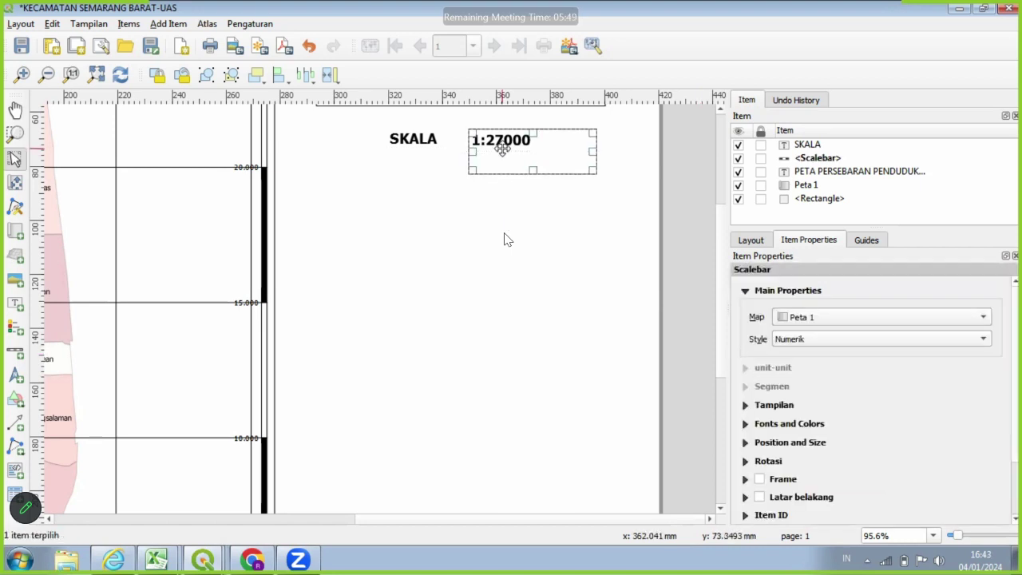
left_click(596, 242)
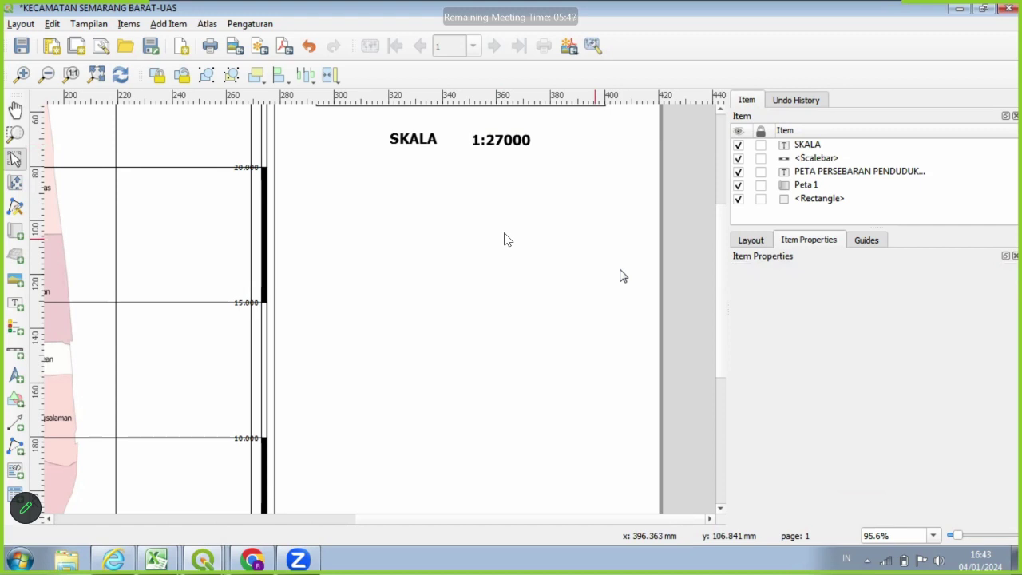
key("ctrl+0")
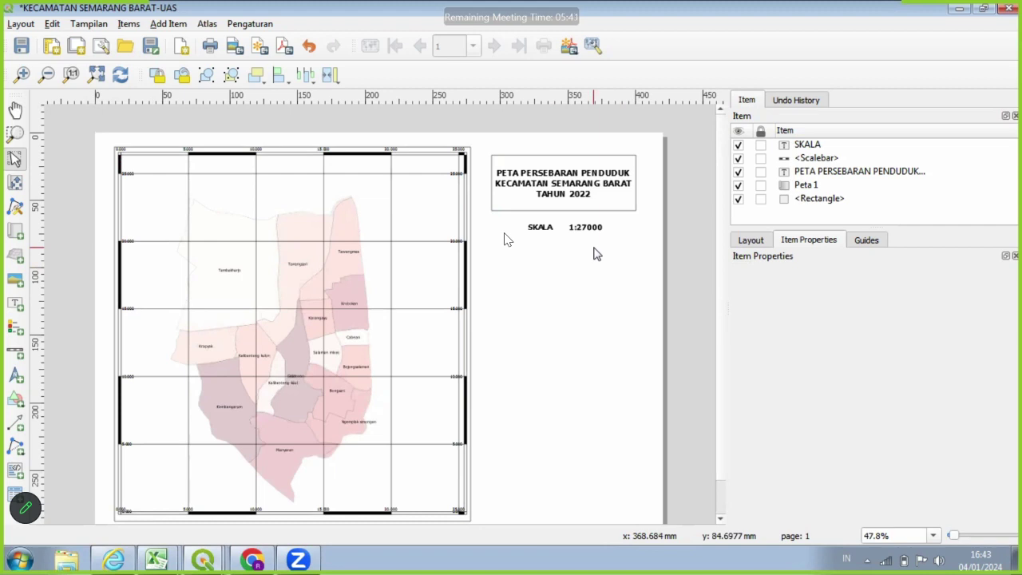
left_click(23, 358)
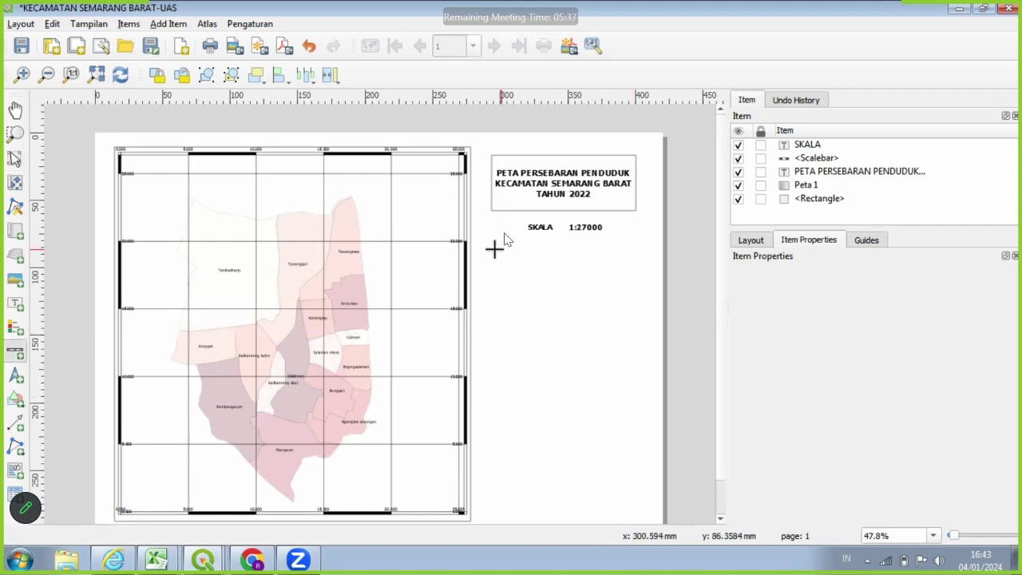
Draw a new scale bar in kilometres with label unit multiplier 5.
mouse_move(491, 249)
left_mouse_down()
mouse_move(621, 267)
mouse_move(635, 257)
mouse_move(632, 266)
left_mouse_up()
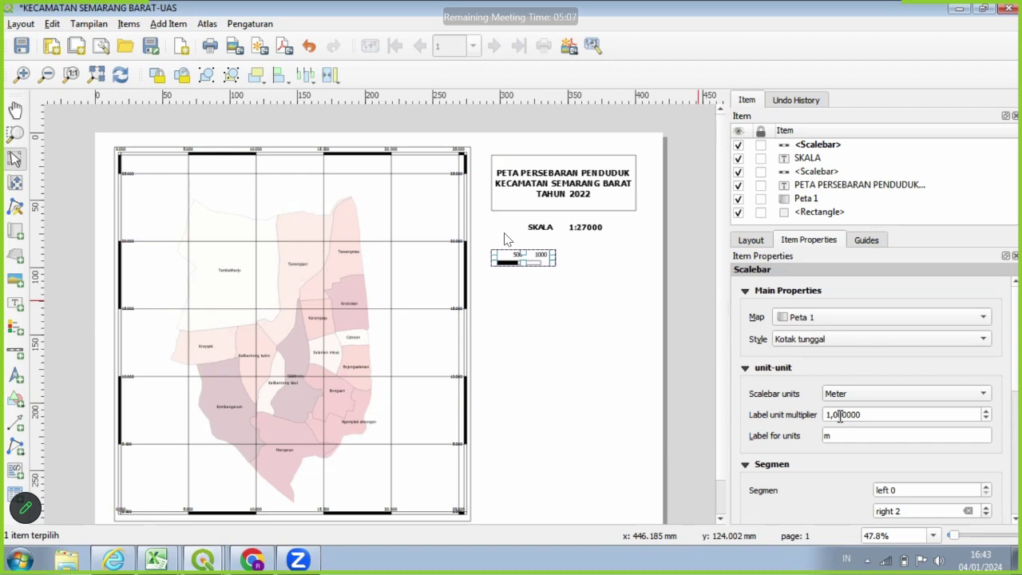
left_click(931, 396)
left_click(908, 408)
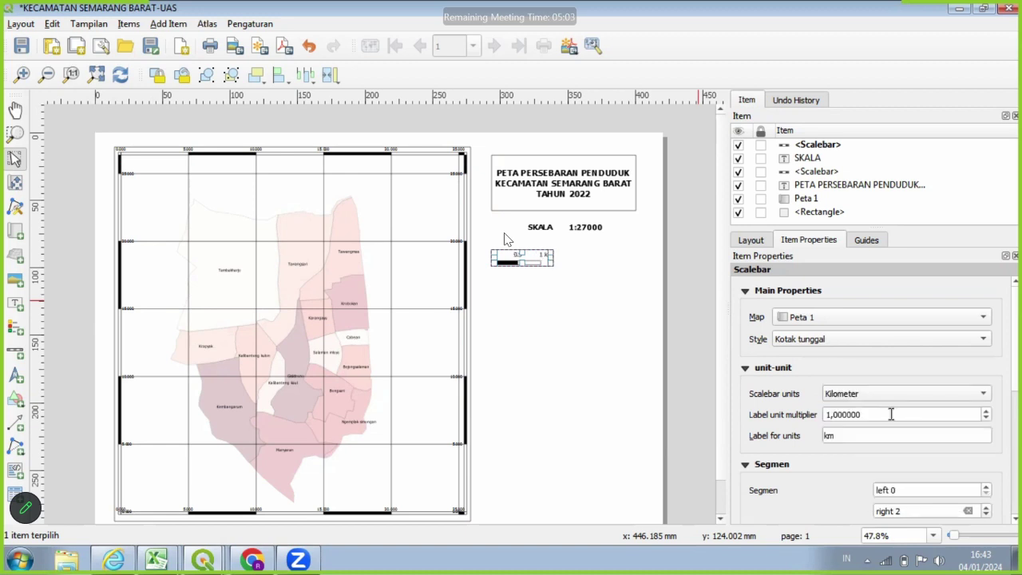
left_click(832, 415)
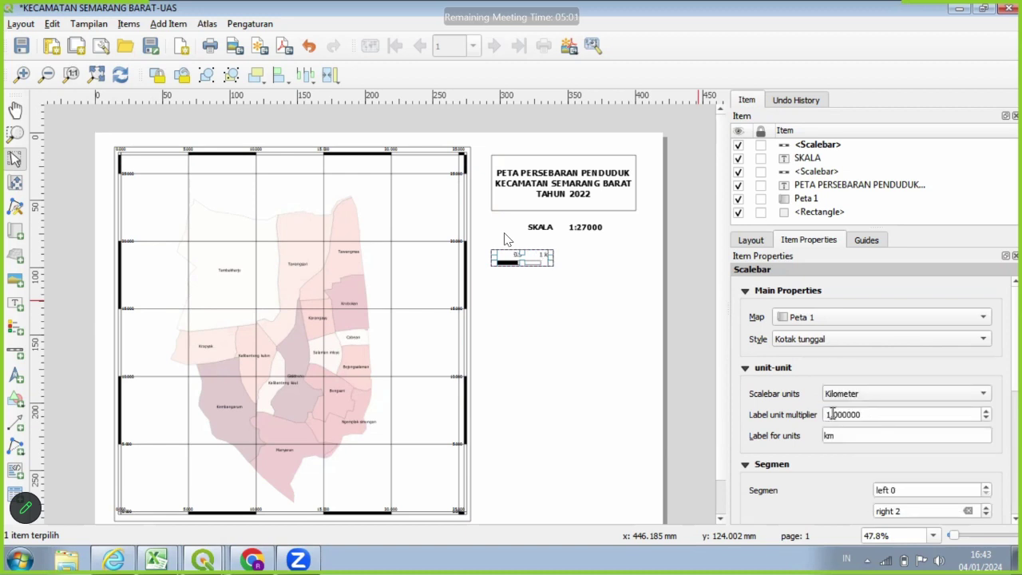
double_click(836, 415)
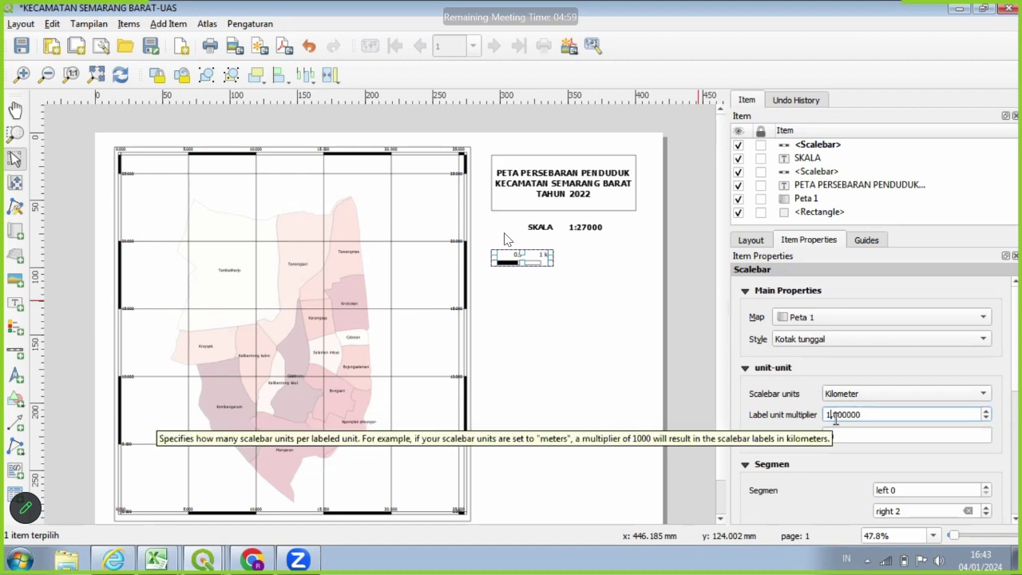
type("1000000")
key("BackSpace")
type("5")
Give the scale bar 2 left and 3 right segments and move it under SKALA 1:27000.
left_click(908, 487)
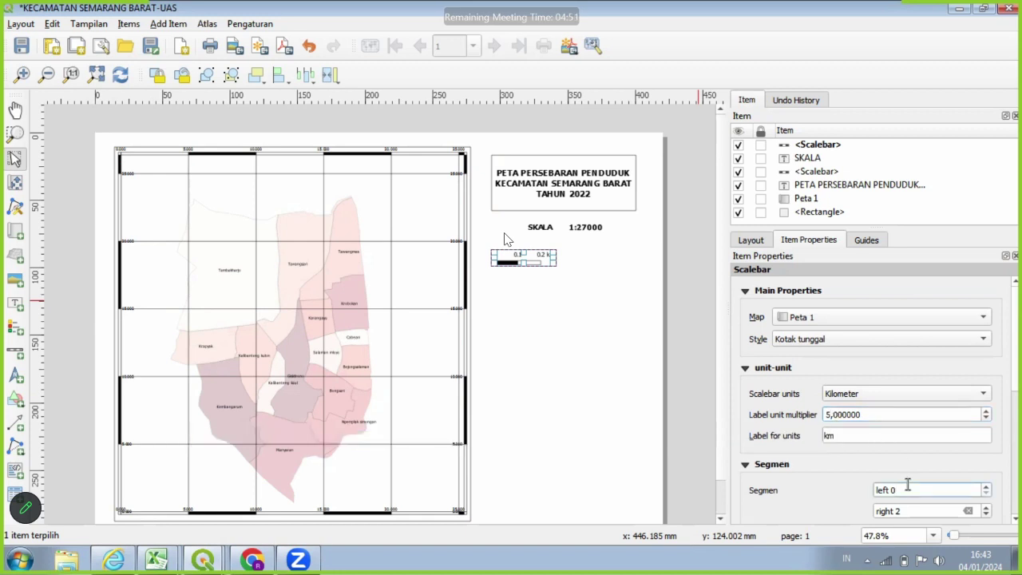
type("2")
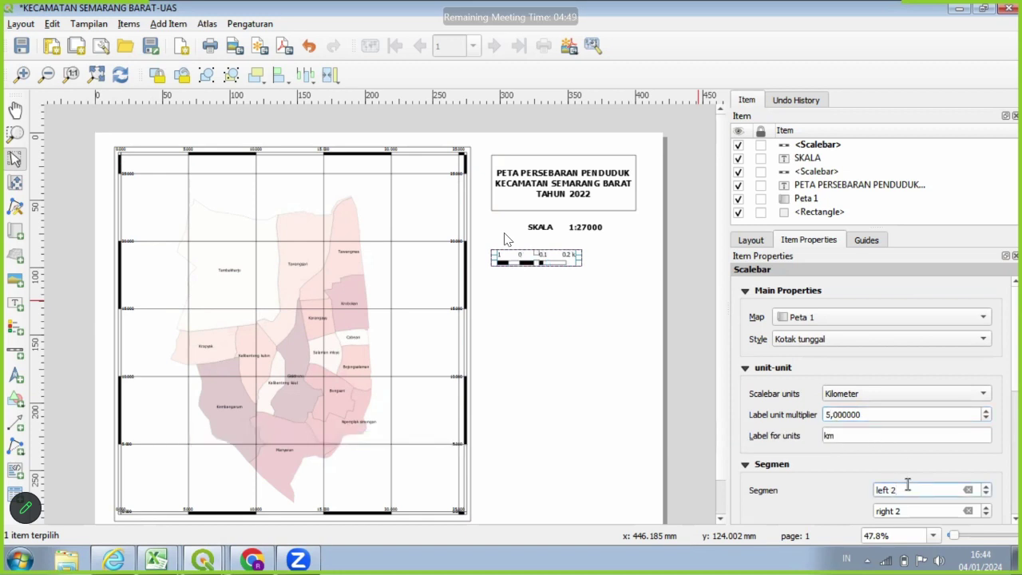
left_click(918, 511)
key("BackSpace")
type("3")
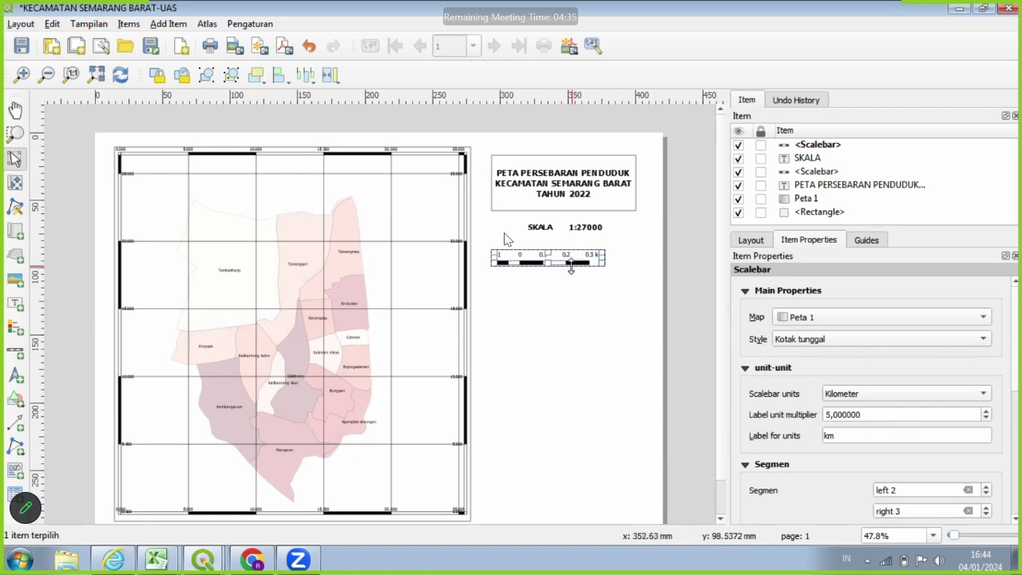
left_click_drag(565, 259, 599, 243)
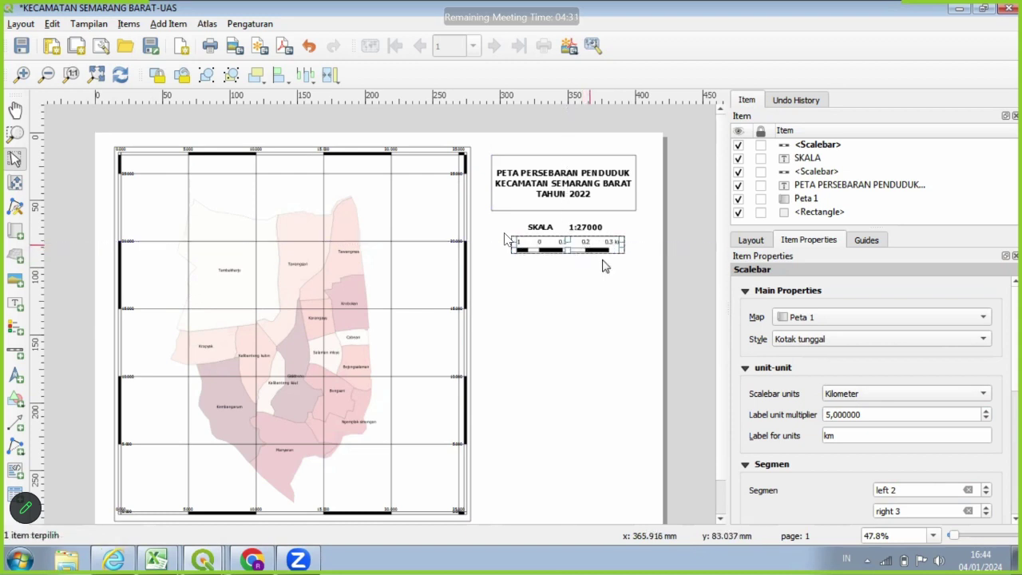
Reposition the graphic scale bar just below SKALA 1:27000 so its 0.1–0.3 km labels show.
left_click(653, 286)
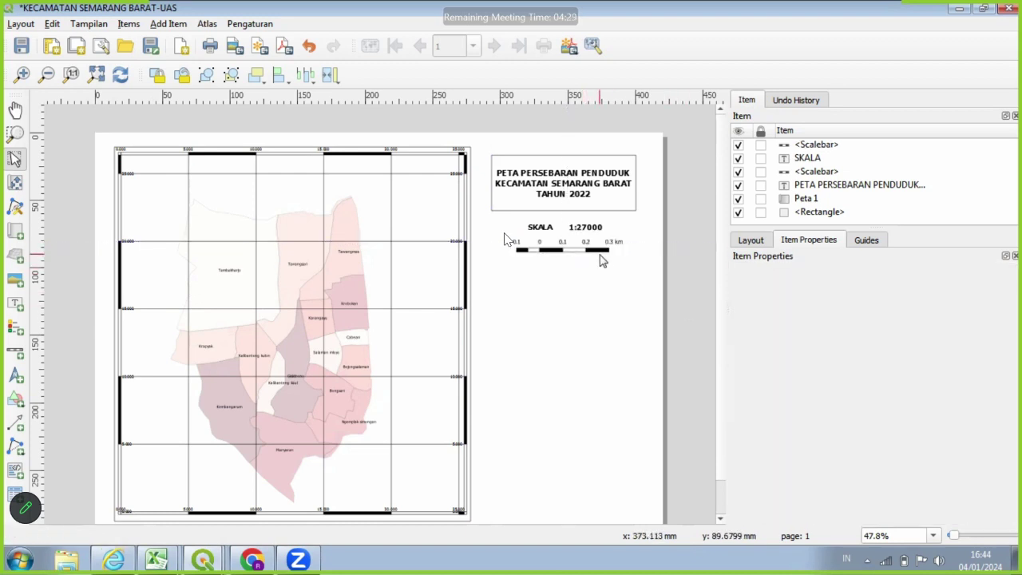
left_click(588, 244)
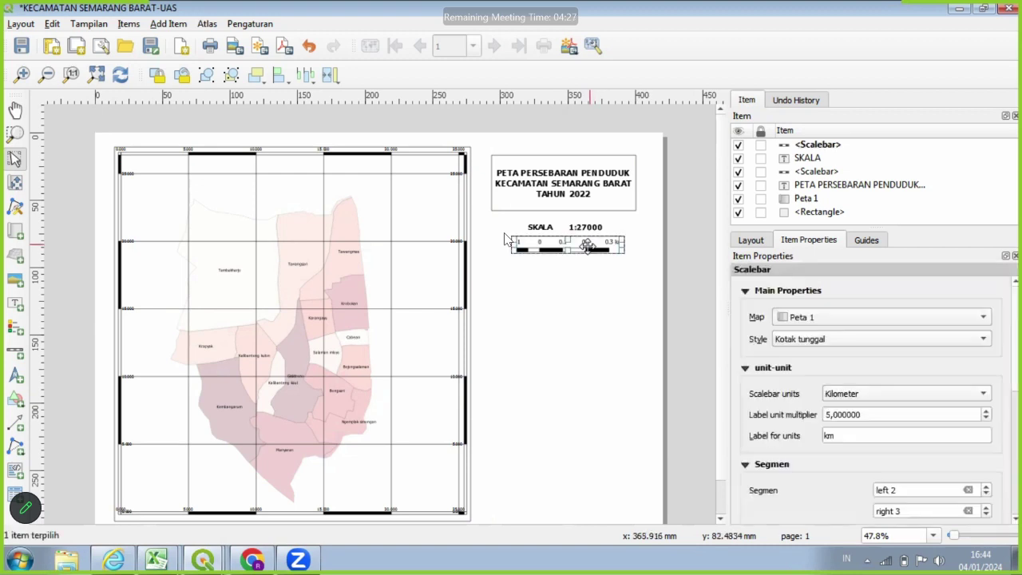
mouse_move(589, 244)
left_mouse_down()
mouse_move(617, 260)
mouse_move(593, 246)
left_mouse_up()
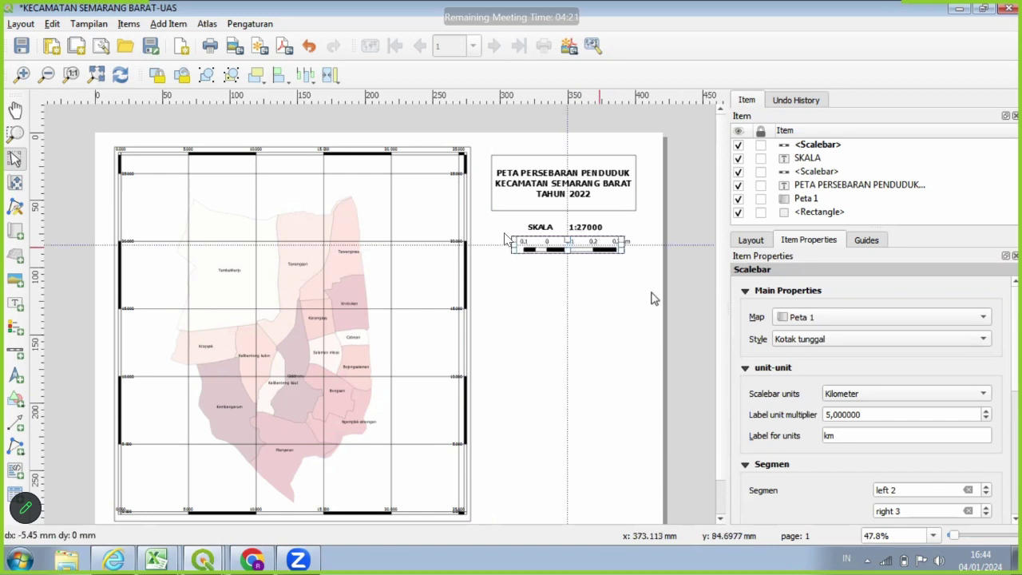
left_click(603, 292)
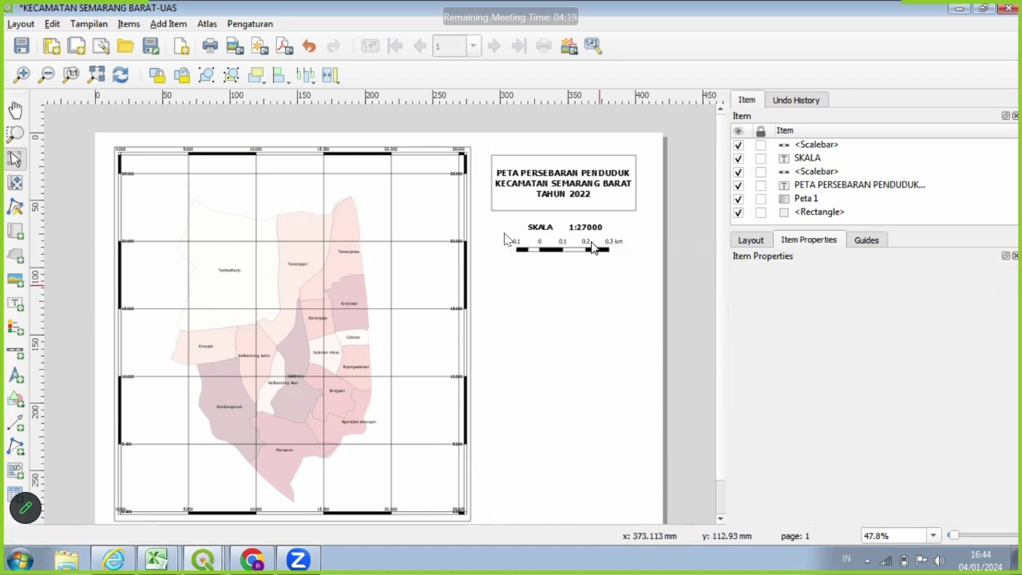
left_click(504, 239)
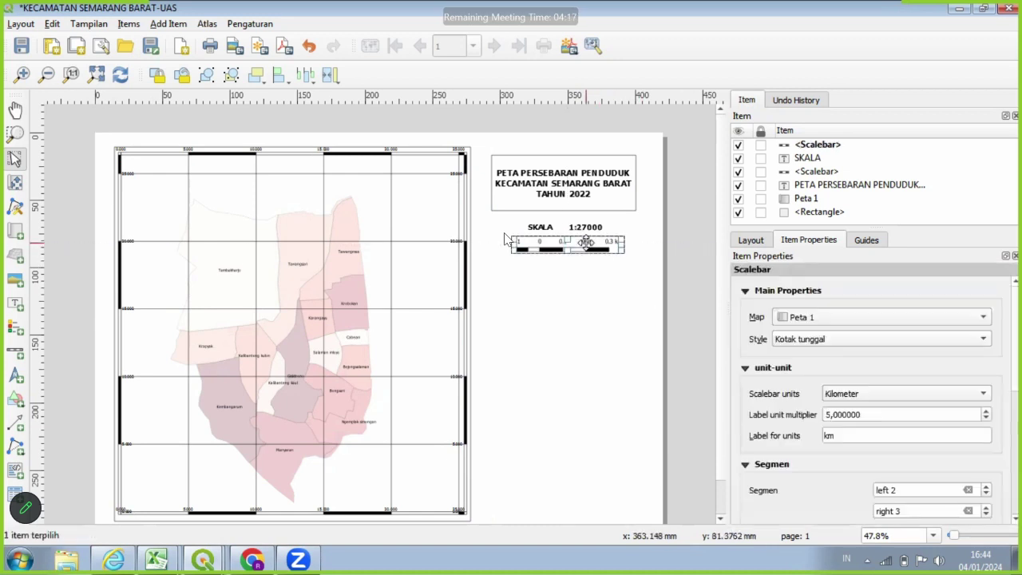
left_click_drag(586, 241, 578, 255)
left_click(678, 302)
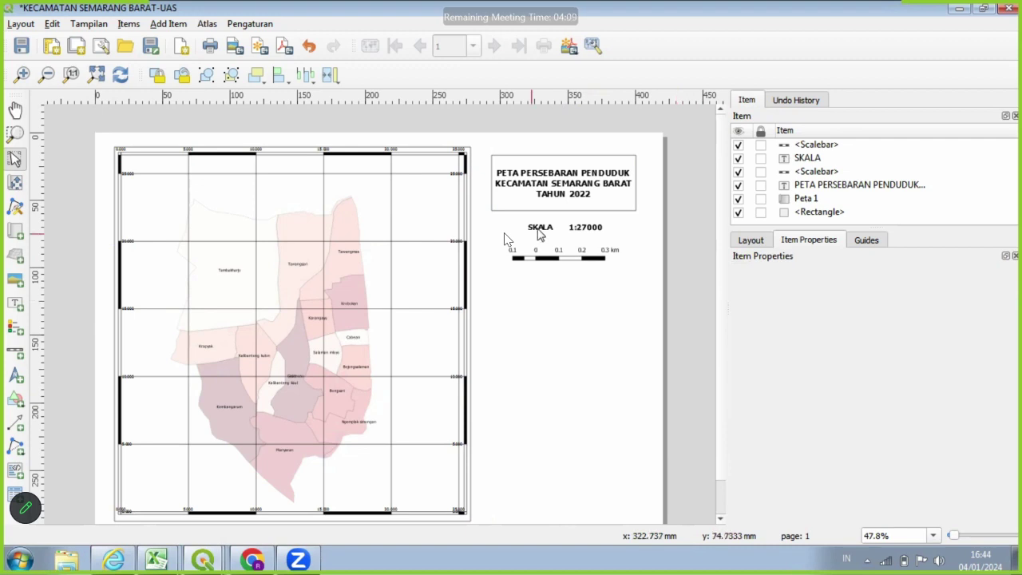
left_click(540, 232)
left_click(673, 269)
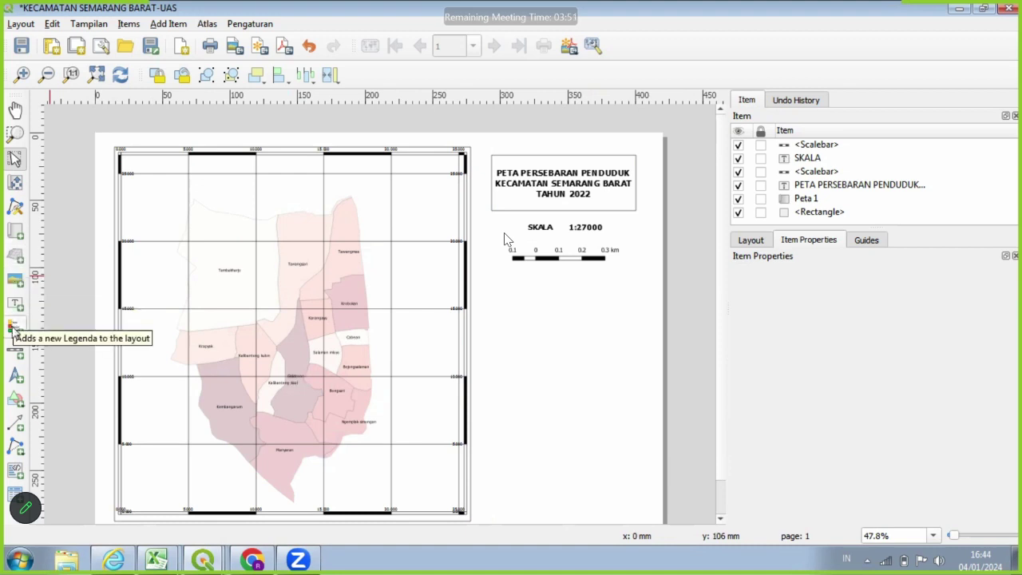
Draw a legend frame below the scale bar and review its layer entries.
left_click(13, 328)
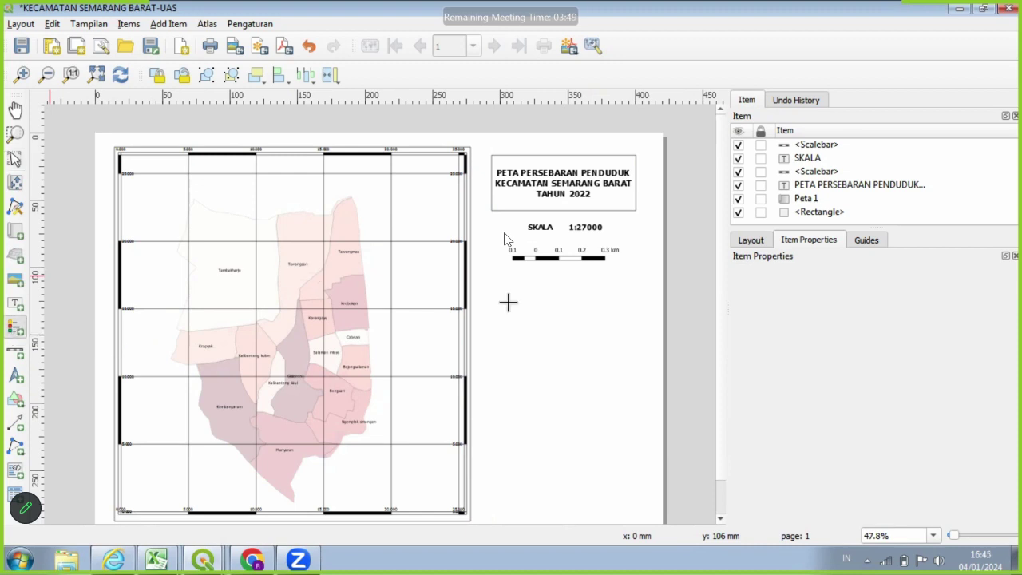
left_click_drag(500, 278, 606, 402)
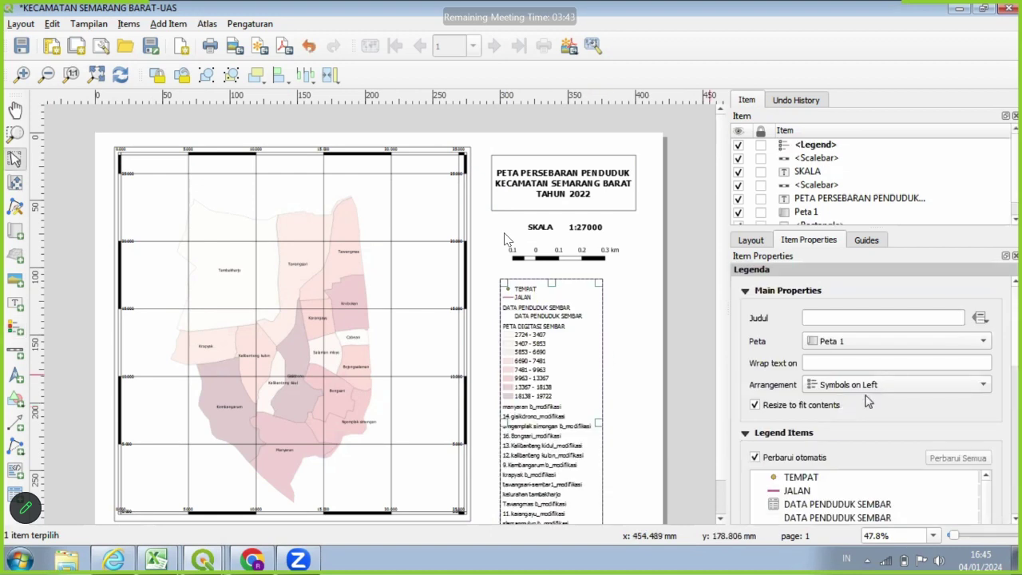
scroll(1008, 407, "down", 1)
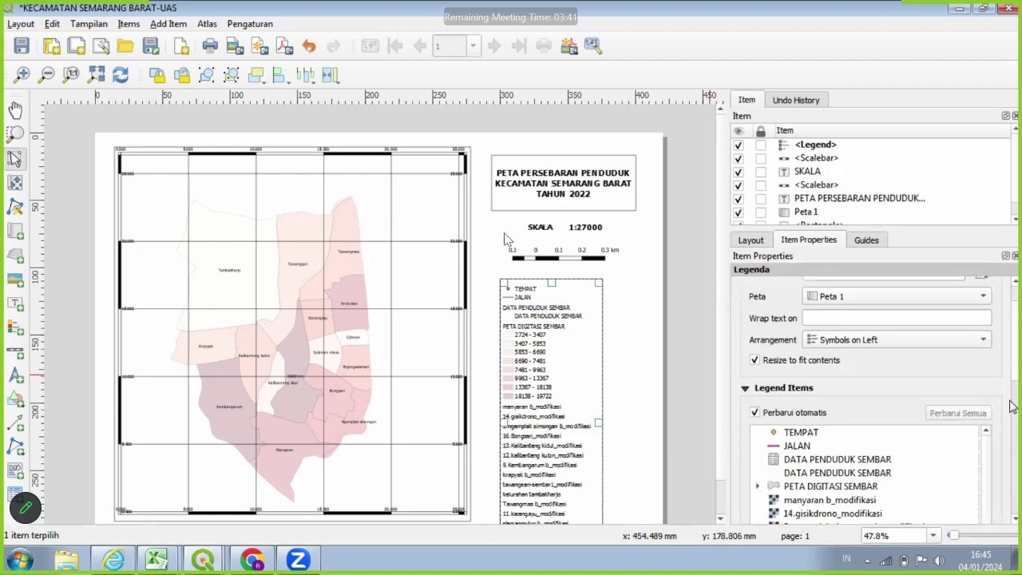
scroll(1011, 406, "down", 5)
scroll(888, 377, "up", 3)
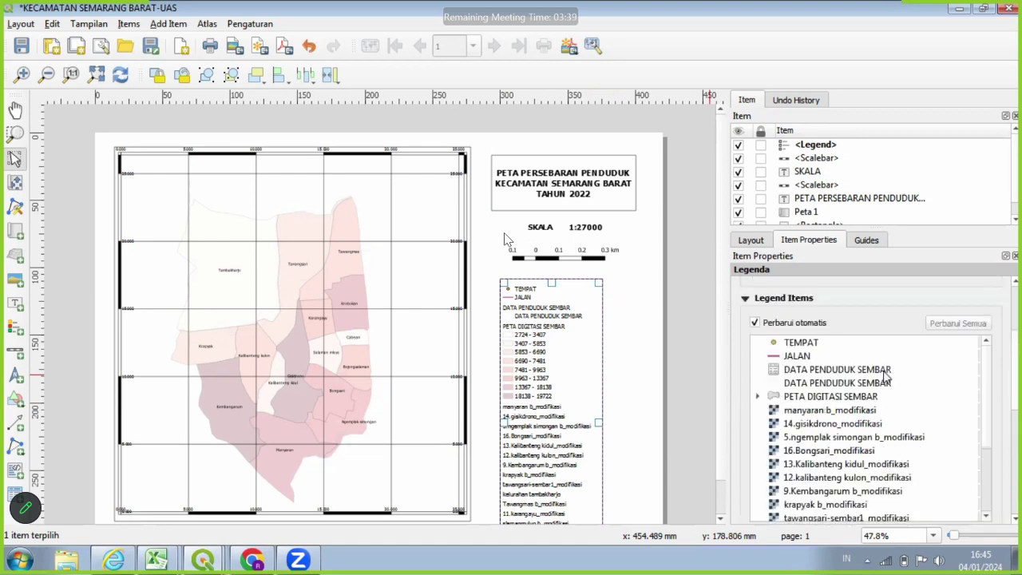
left_click(794, 370)
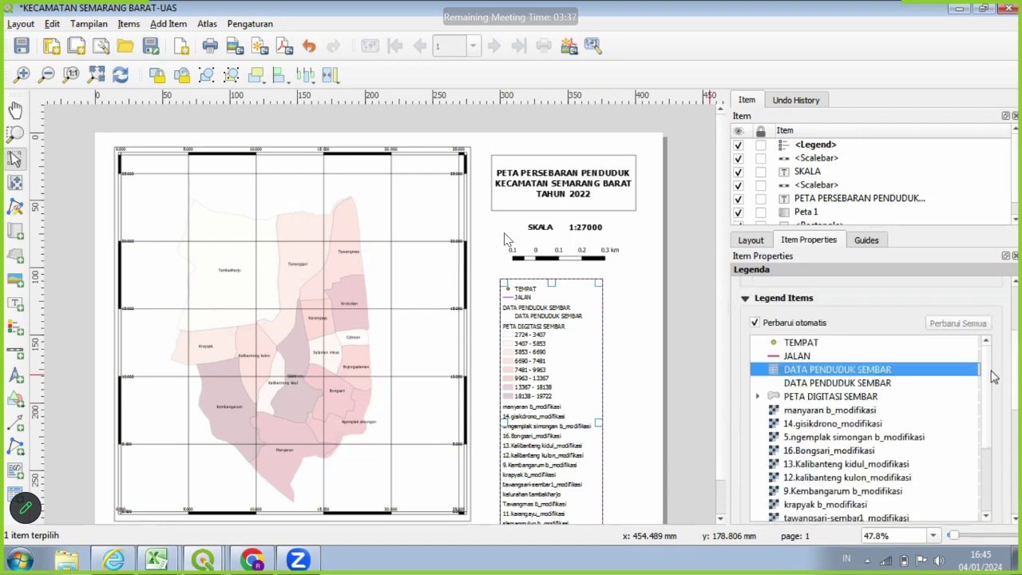
scroll(990, 376, "down", 2)
scroll(940, 381, "down", 5)
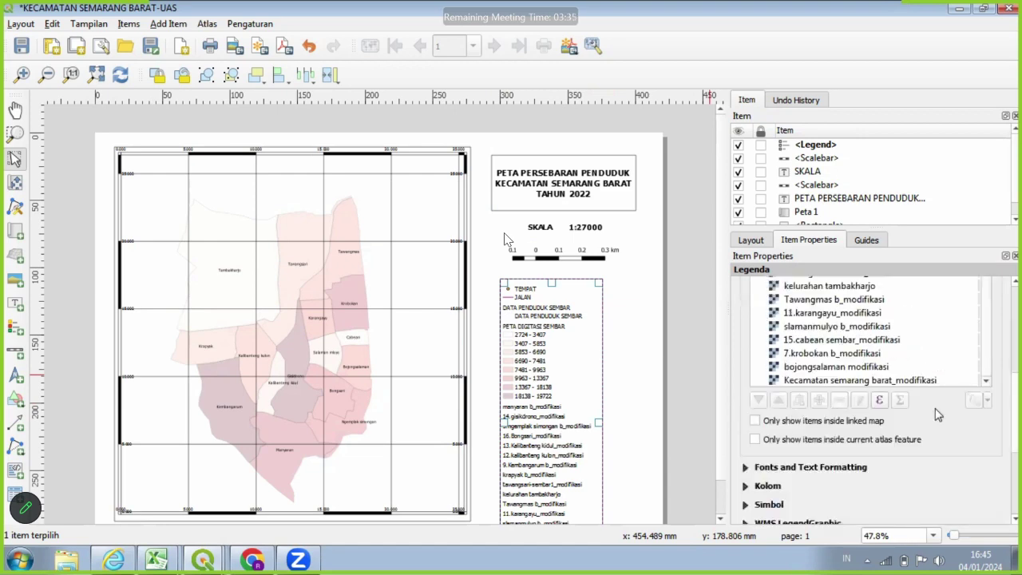
scroll(941, 410, "up", 4)
scroll(941, 406, "up", 3)
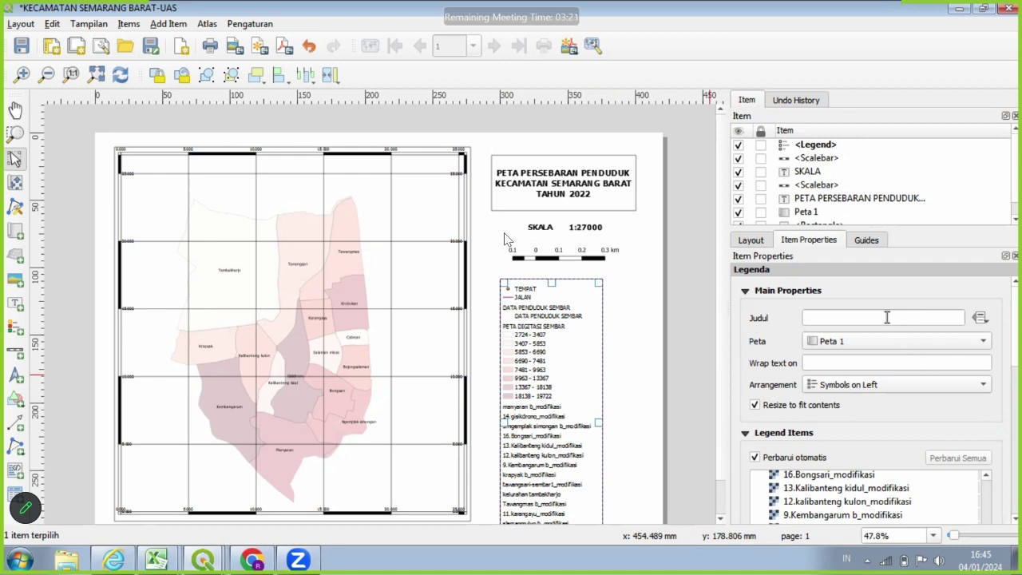
Uncheck 'Perbarui otomatis' in the legend items to stop automatic updating.
left_click(887, 317)
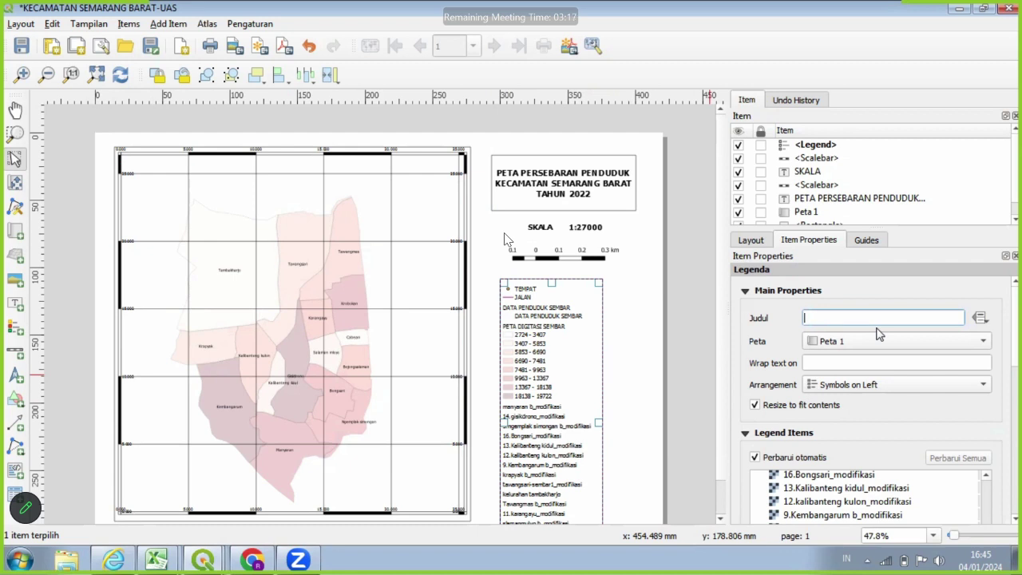
scroll(853, 451, "down", 5)
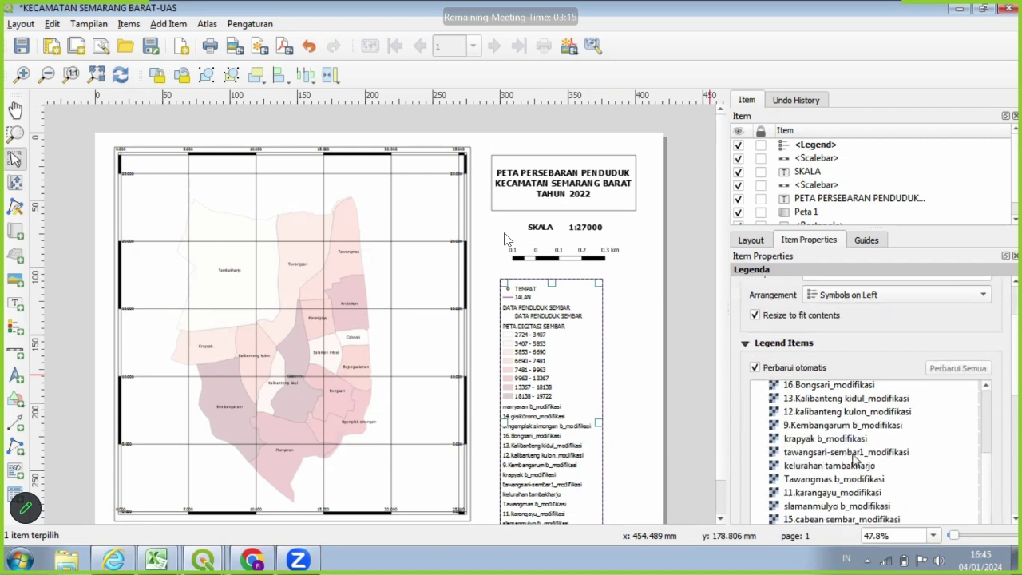
scroll(826, 396, "up", 2)
left_click(756, 367)
scroll(874, 395, "down", 2)
scroll(878, 396, "down", 1)
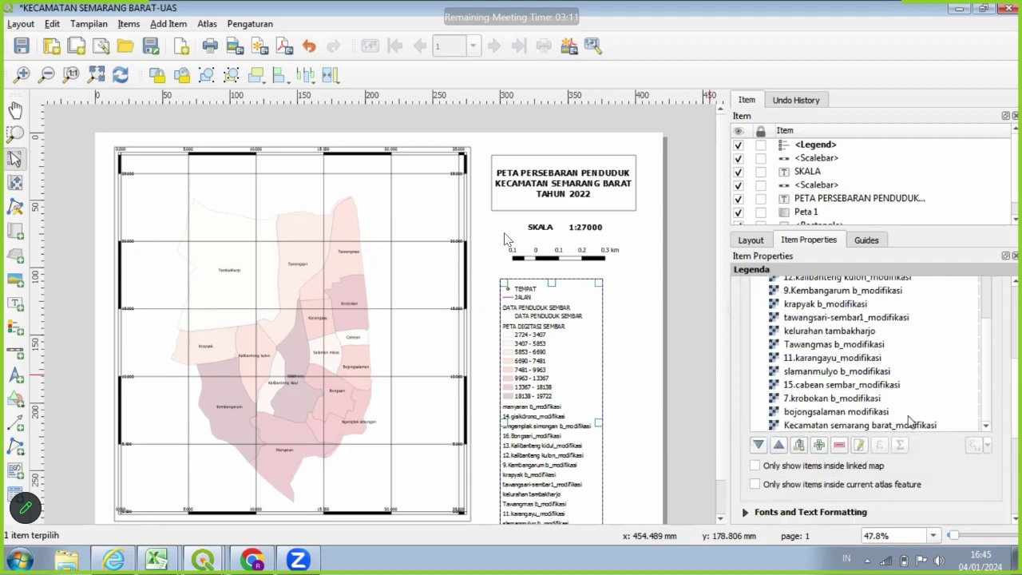
scroll(970, 350, "down", 1)
scroll(970, 350, "up", 2)
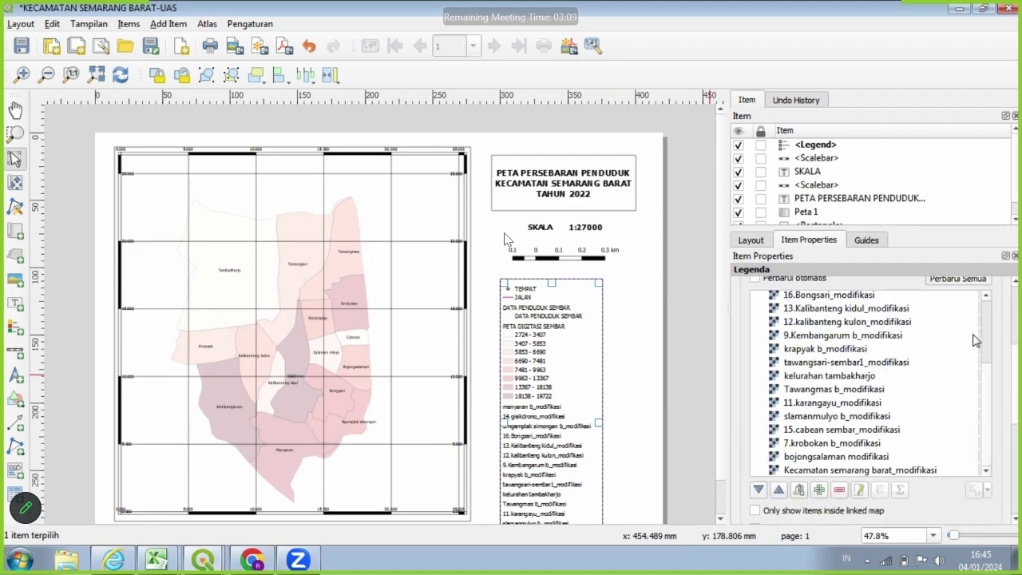
scroll(988, 359, "up", 3)
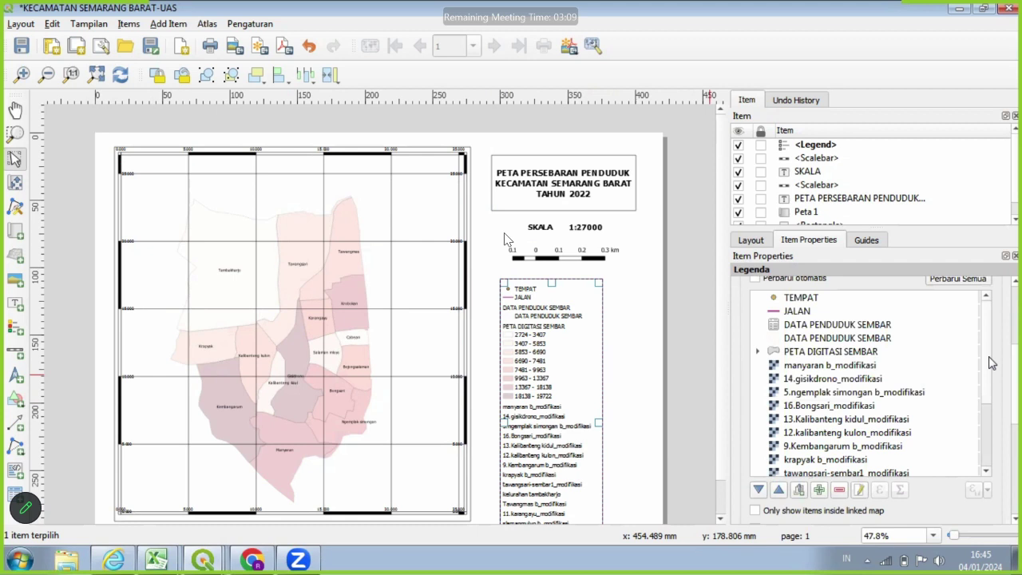
Remove the TEMPAT, JALAN and both DATA PENDUDUK SEMBAR entries from the legend.
left_click(878, 312)
left_click(879, 300)
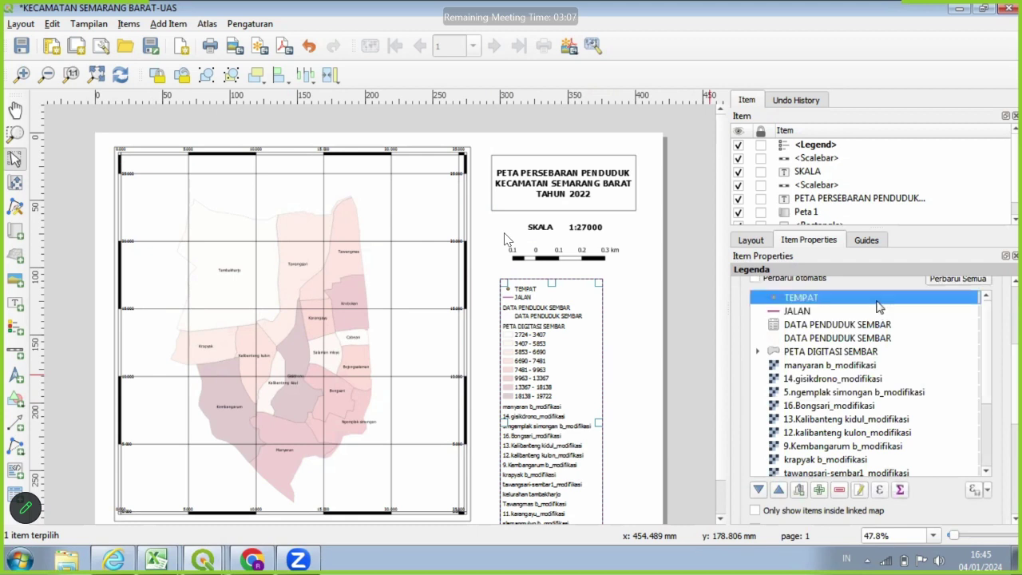
left_click(839, 492)
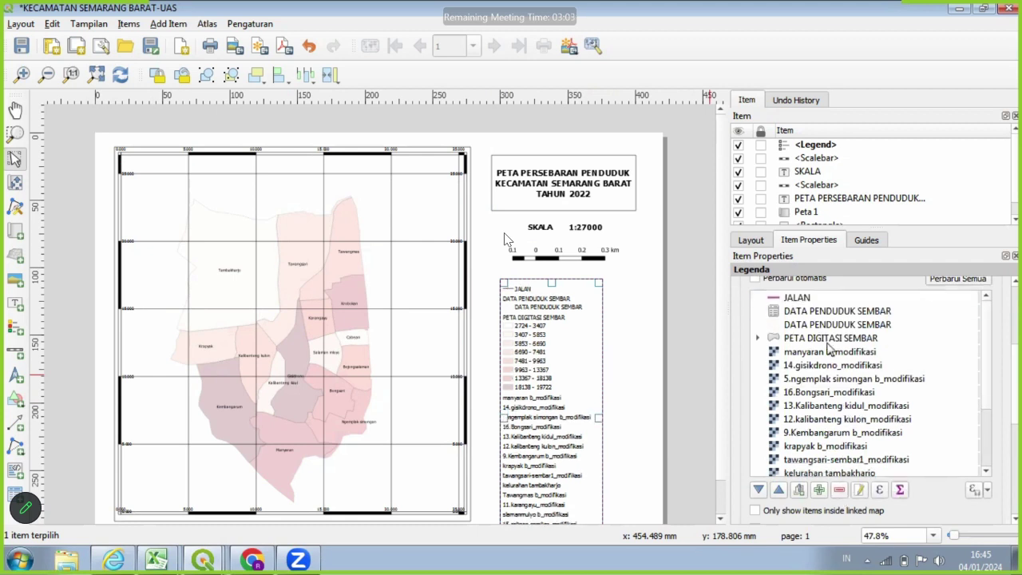
left_click(839, 489)
left_click(843, 298)
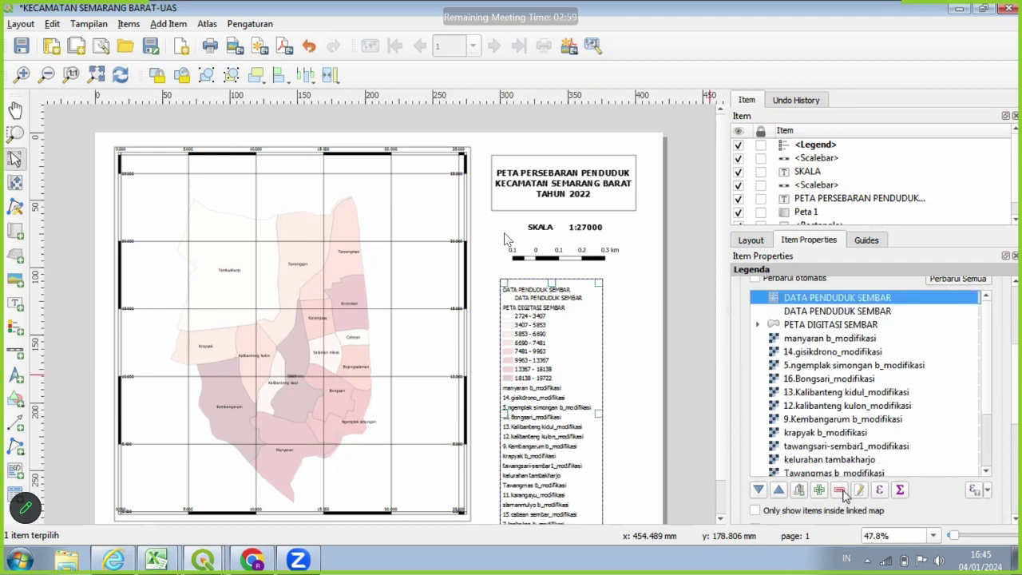
left_click(839, 490)
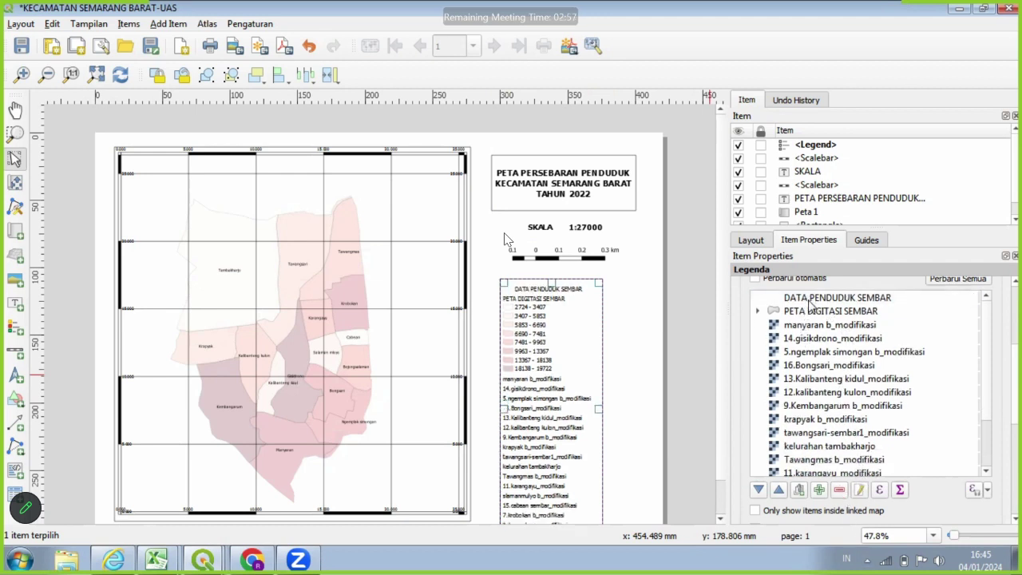
left_click(811, 300)
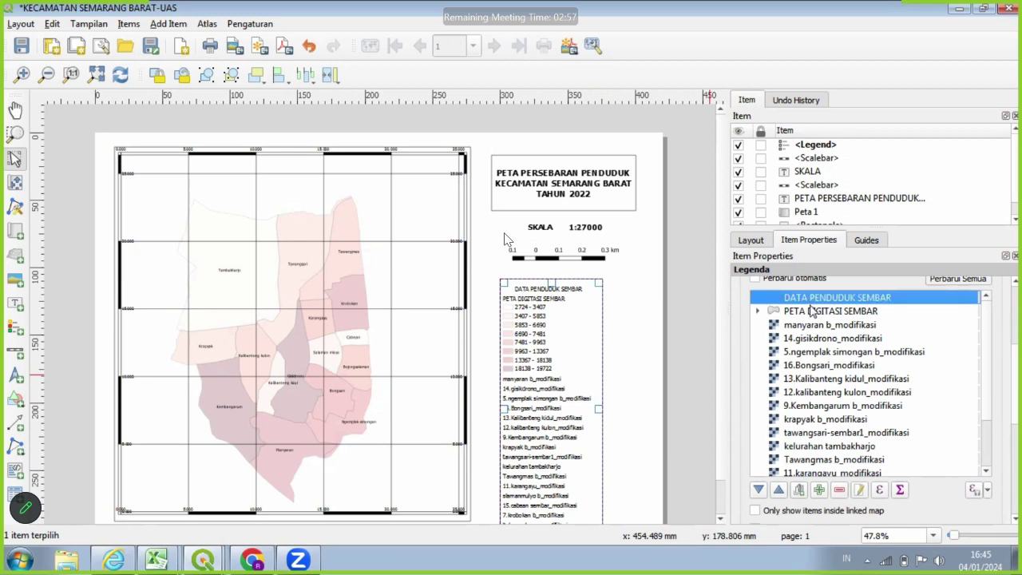
left_click(839, 490)
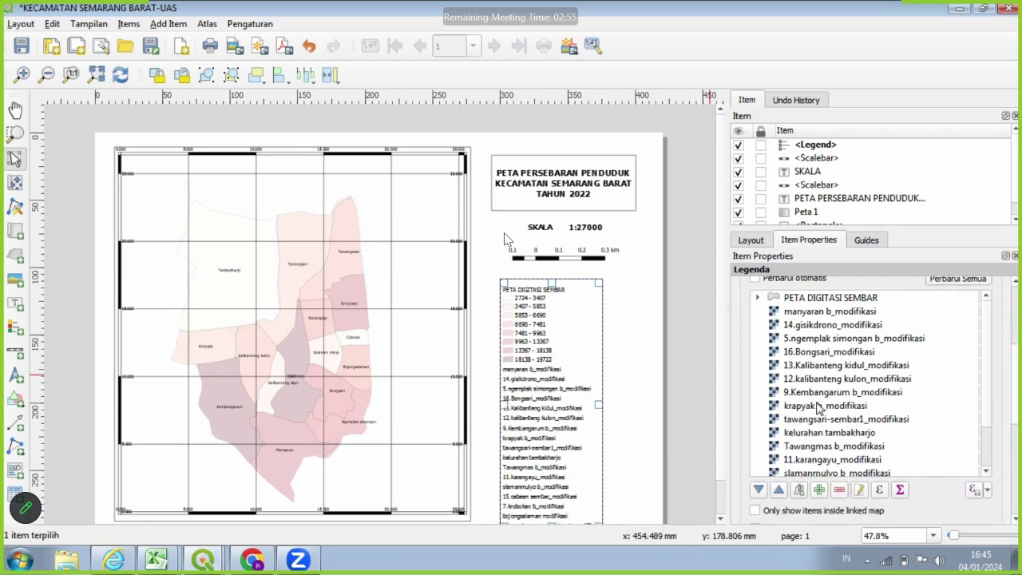
Remove the manyaran, ngemplak simongan, tawangsari, karangayu, Tawangmas and cabean legend entries.
left_click(801, 316)
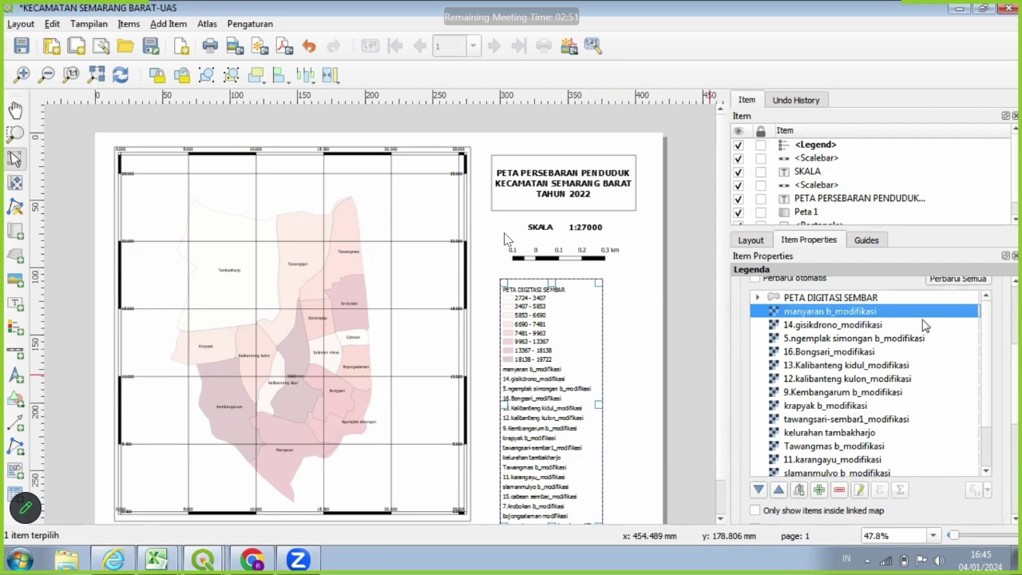
left_click(839, 490)
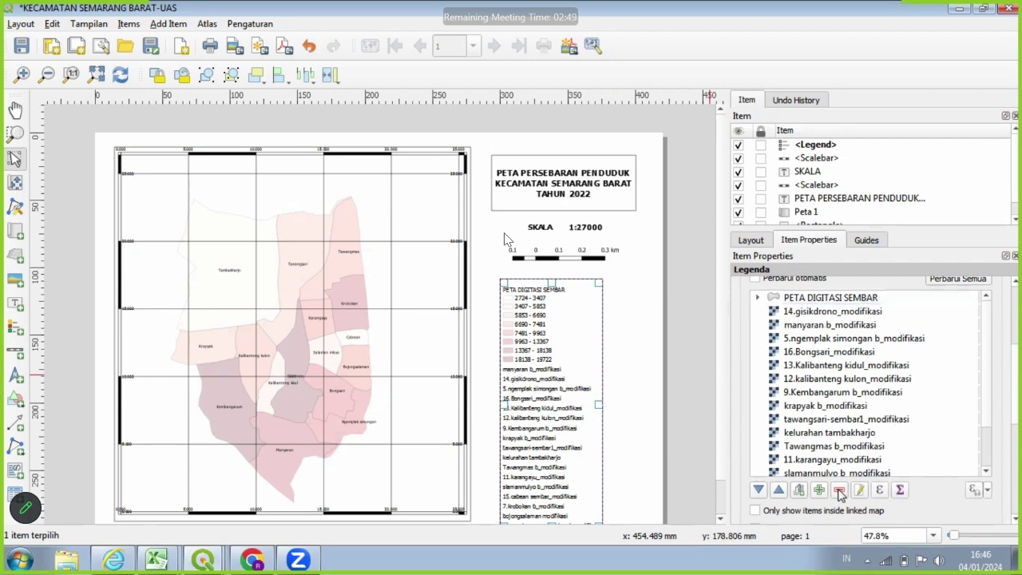
left_click(848, 340)
left_click(843, 491)
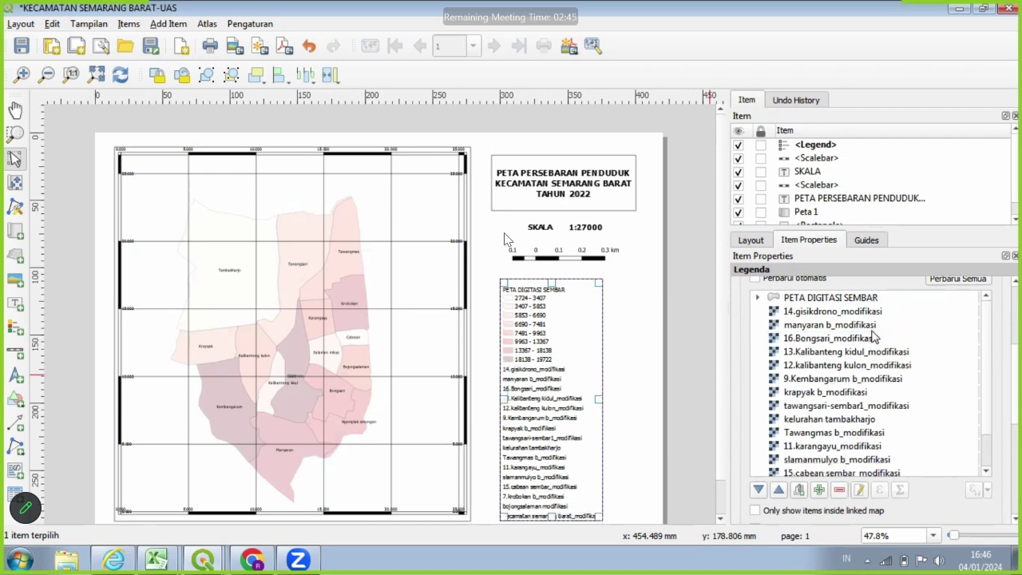
left_click(874, 327)
left_click(842, 491)
left_click(863, 392)
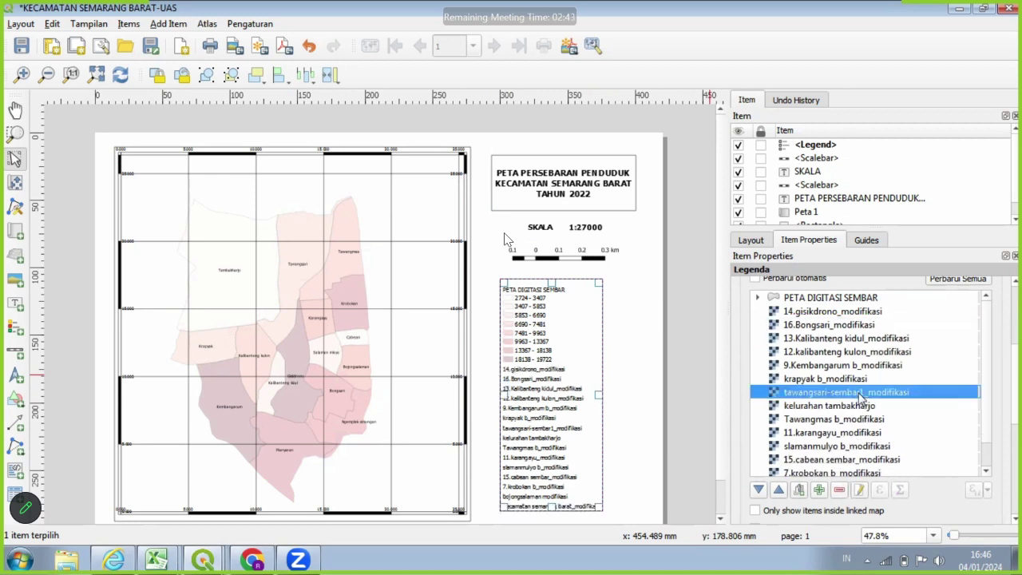
left_click(841, 490)
left_click(870, 420)
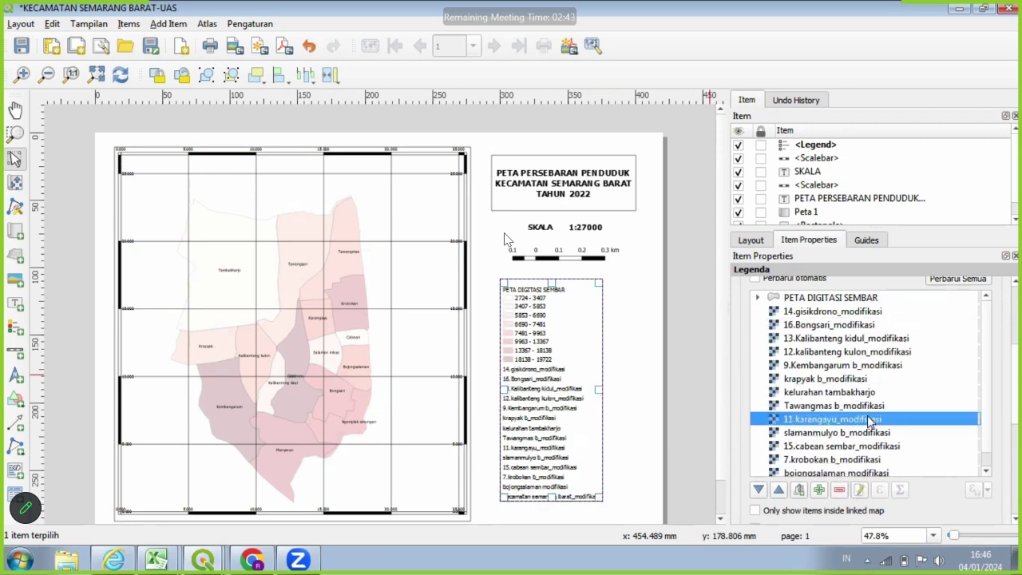
left_click(844, 490)
left_click(840, 488)
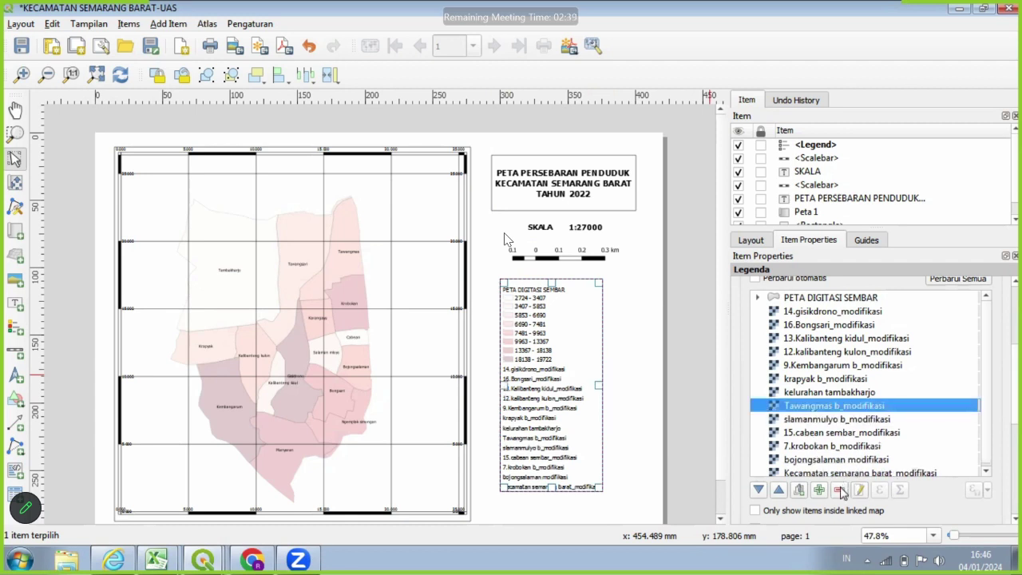
left_click(851, 420)
left_click(841, 490)
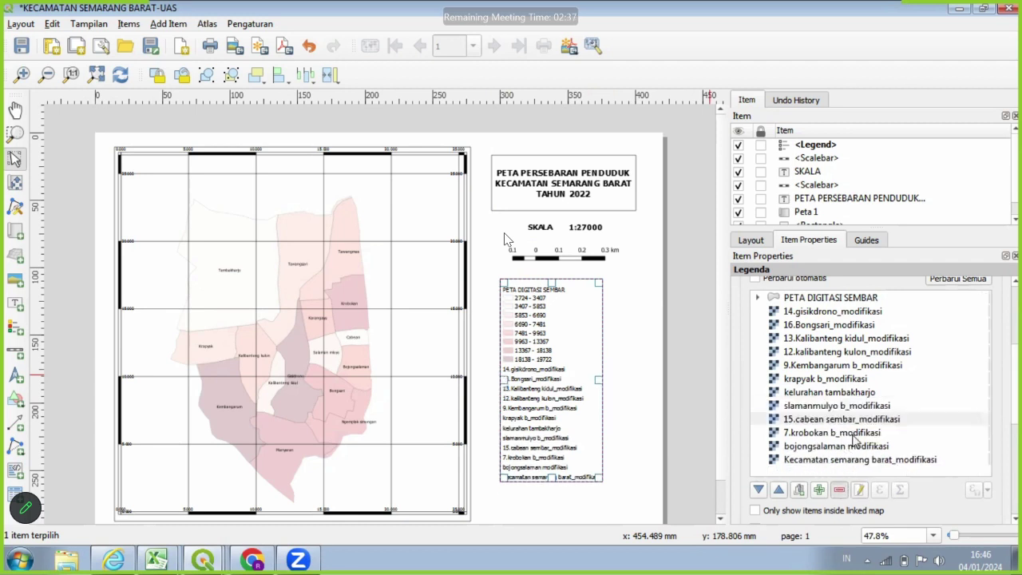
Remove bojongsalaman, krapyak, Kecamatan semarang barat, slamanmulyo, both Kalibanteng and tambakharjo entries.
left_click(857, 435)
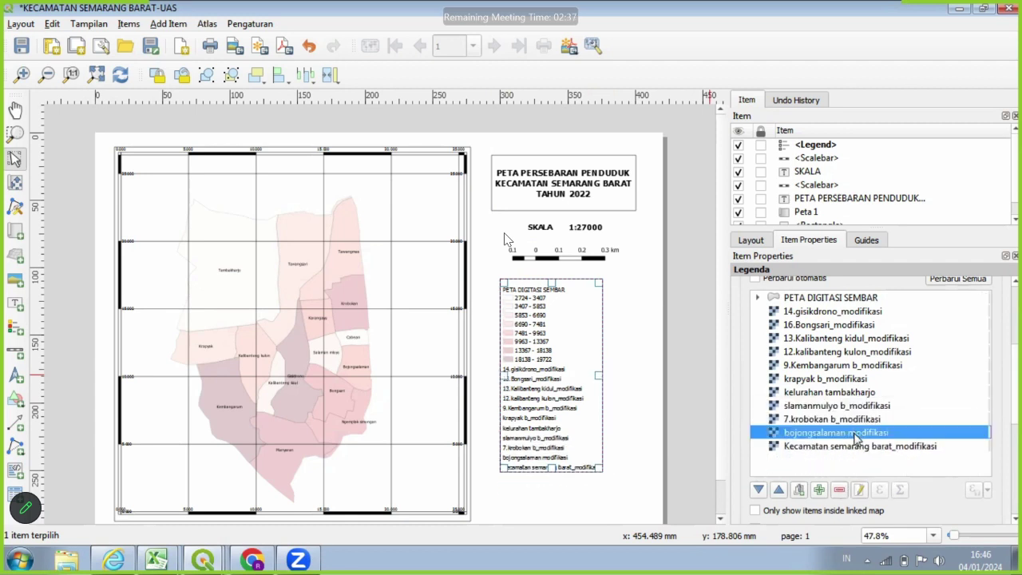
left_click(840, 494)
left_click(851, 378)
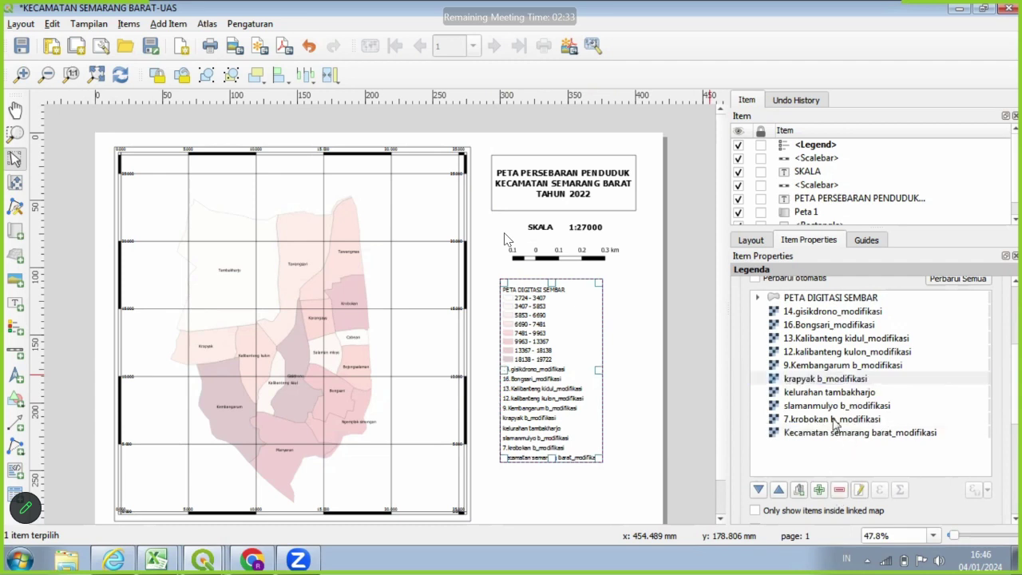
left_click(834, 420)
left_click(836, 492)
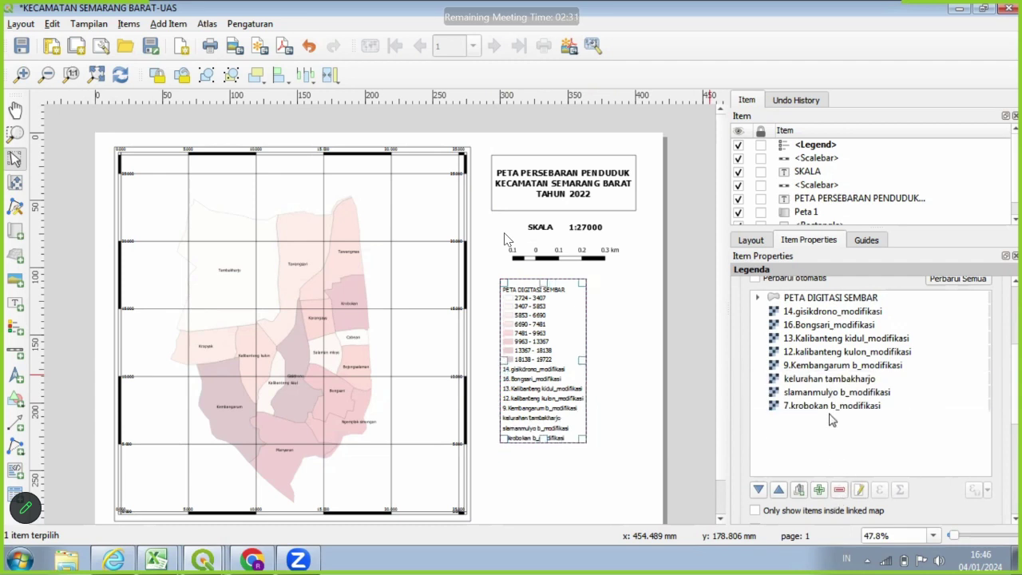
left_click(831, 392)
left_click(838, 491)
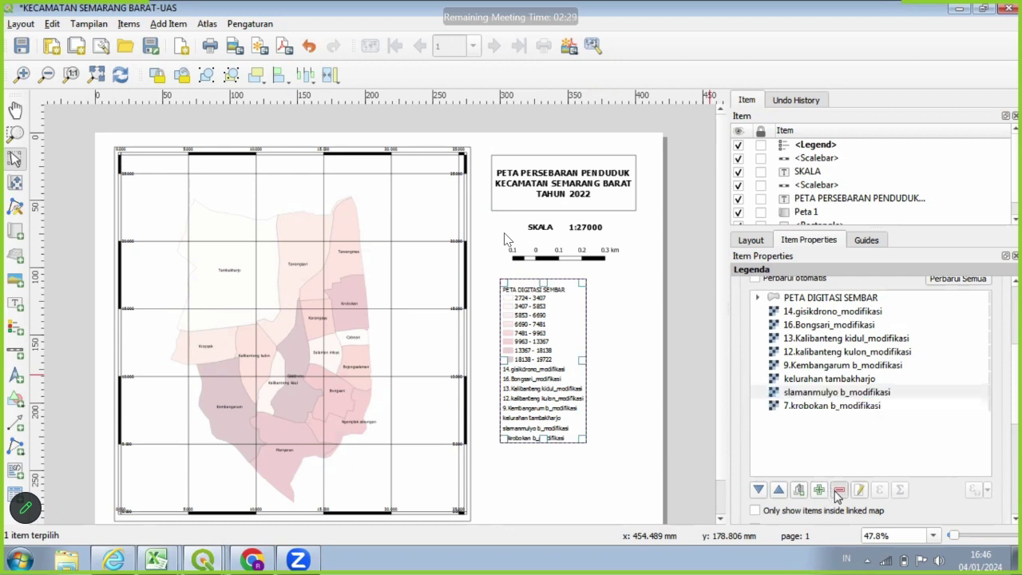
left_click(837, 338)
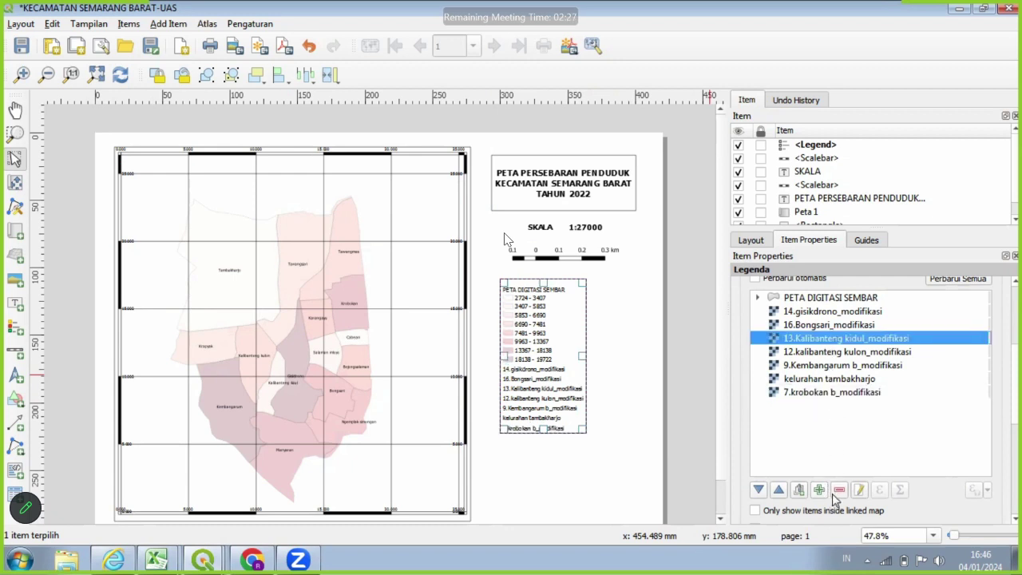
left_click(836, 492)
left_click(839, 340)
left_click(838, 491)
left_click(842, 352)
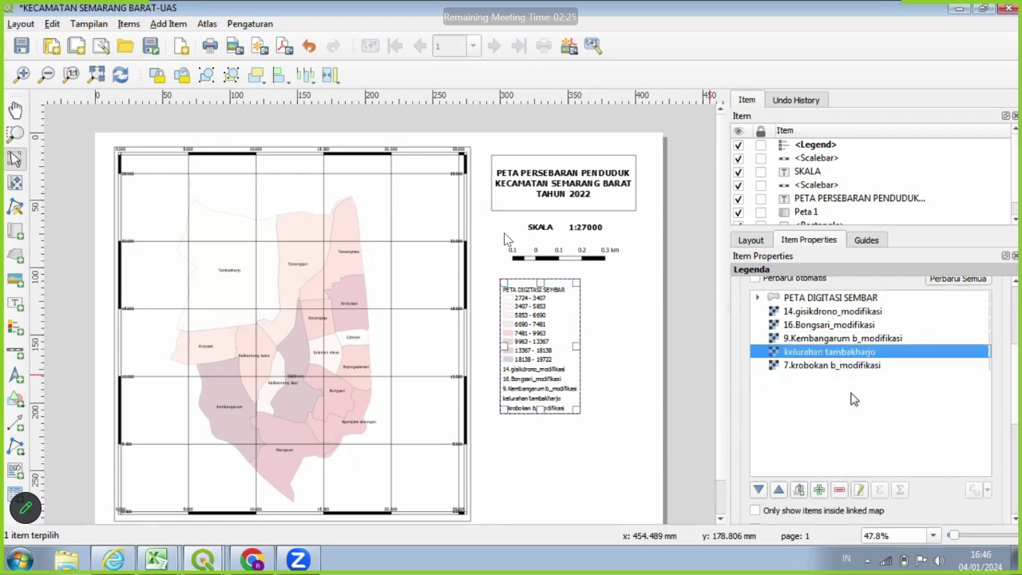
left_click(839, 493)
Remove the Kembangarum, Bongsari, gisikdrono and krobokan entries from the legend.
left_click(872, 340)
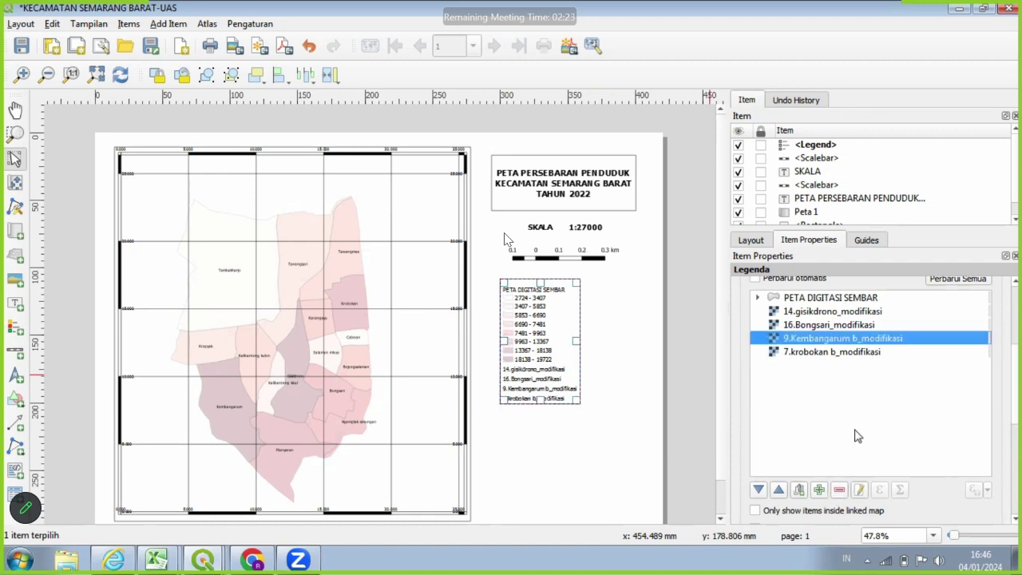
left_click(839, 491)
left_click(821, 330)
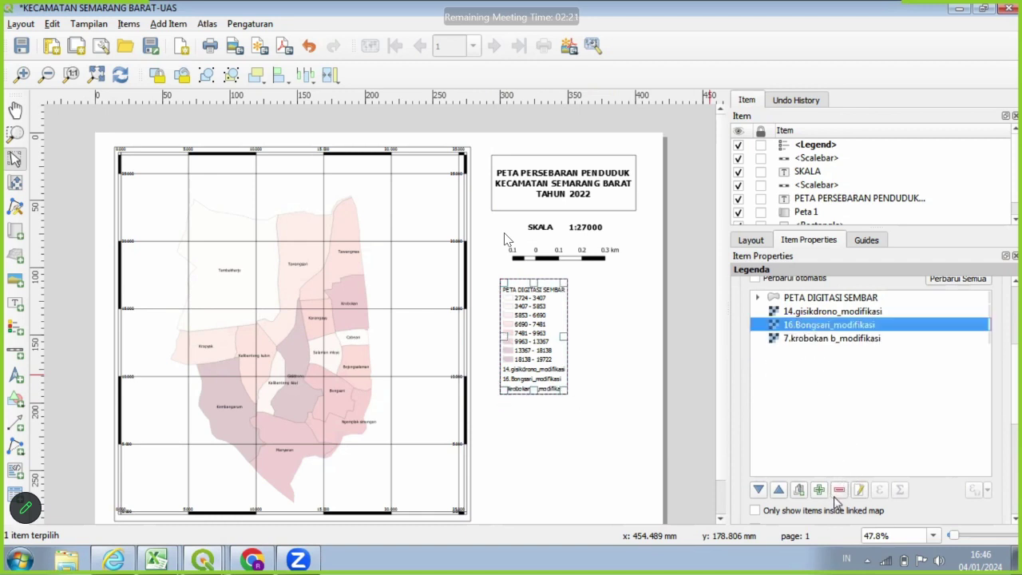
left_click(839, 491)
left_click(834, 314)
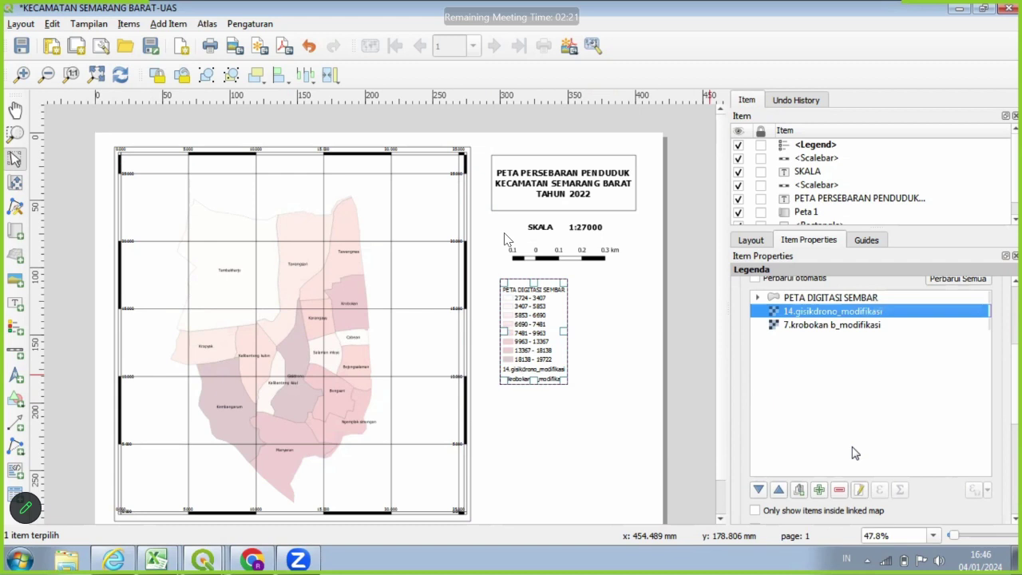
left_click(840, 489)
left_click(836, 313)
left_click(839, 490)
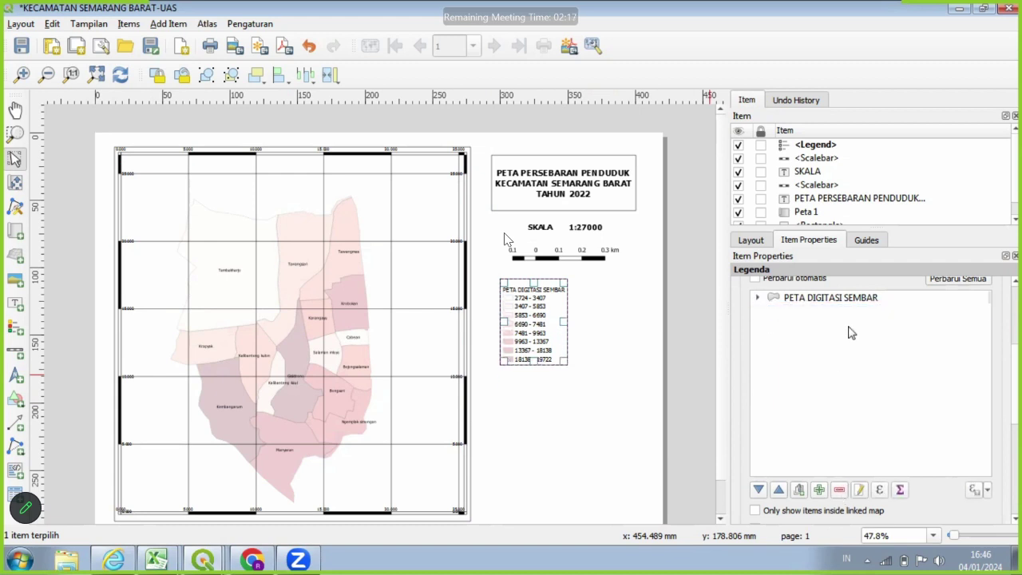
Rename the legend group to KETERANGAN and shift the legend slightly right.
left_click(861, 491)
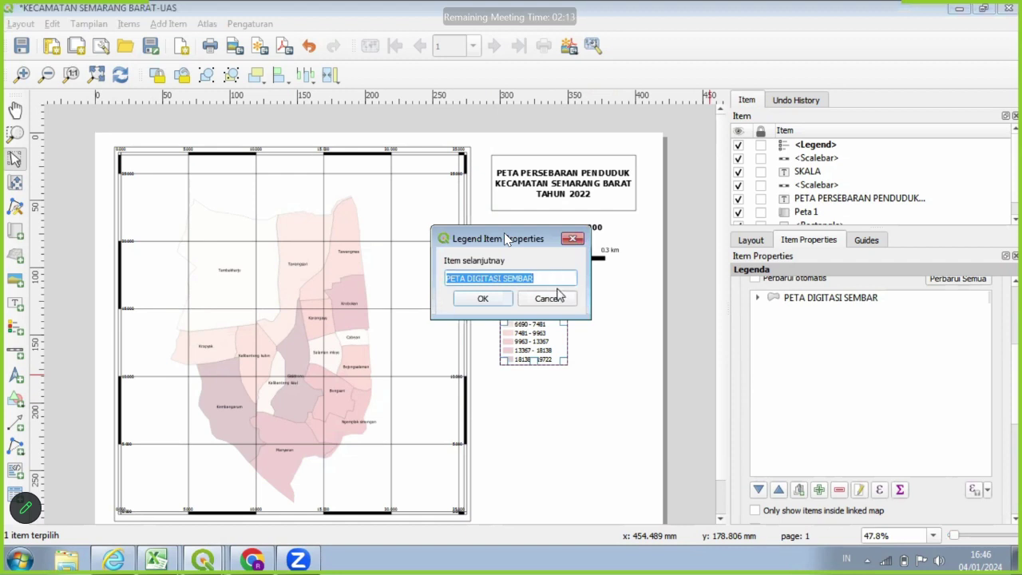
key("BackSpace")
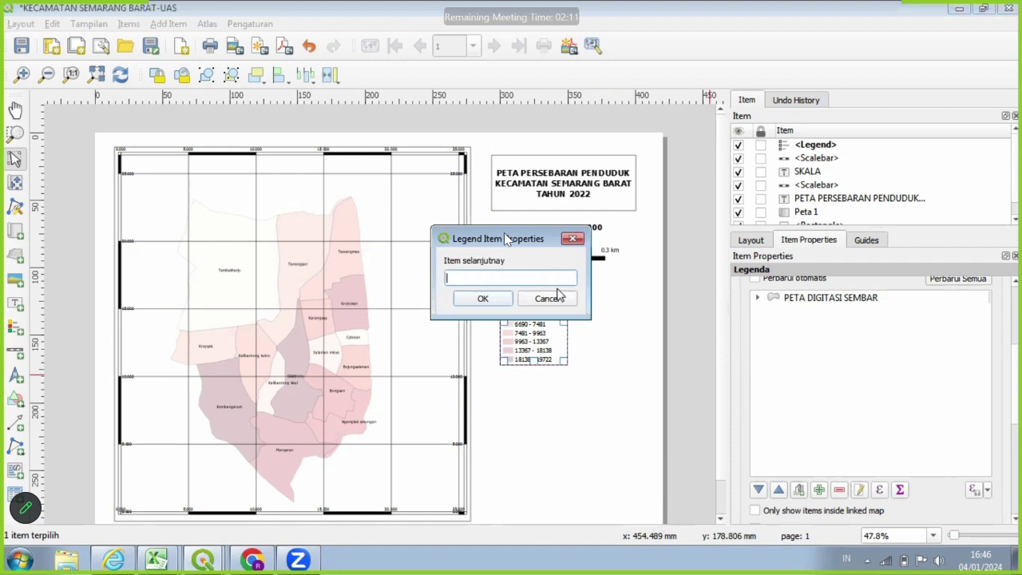
type("KETE")
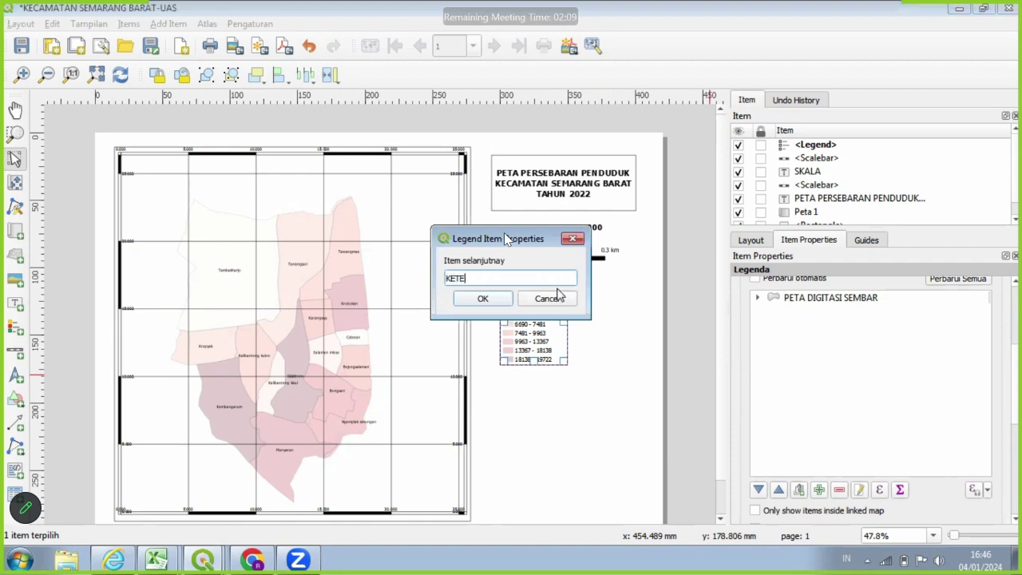
type("RANGAN")
left_click(479, 302)
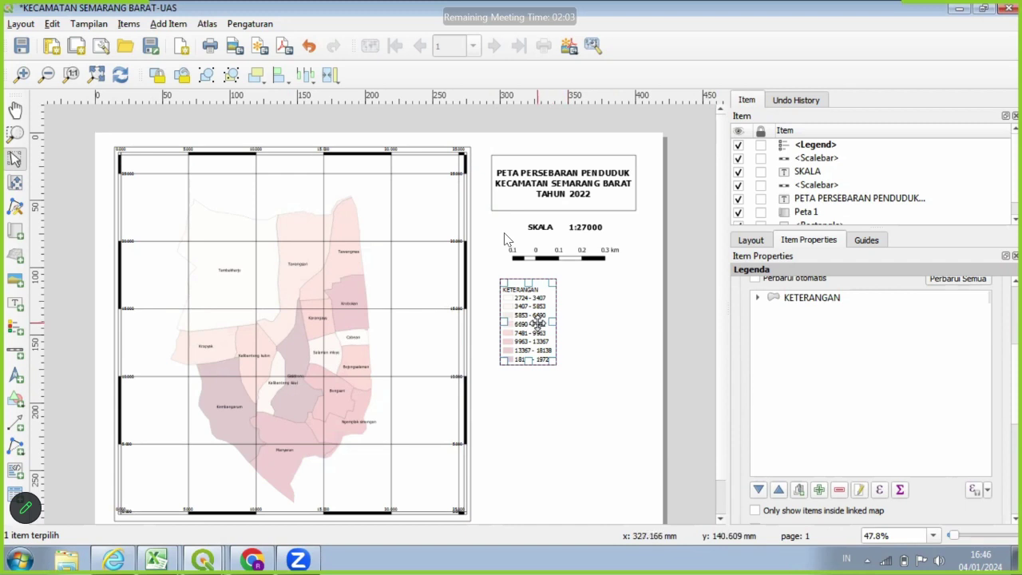
left_click_drag(537, 323, 571, 318)
Centre the legend title alignment under Fonts and Text Formatting.
scroll(957, 478, "down", 2)
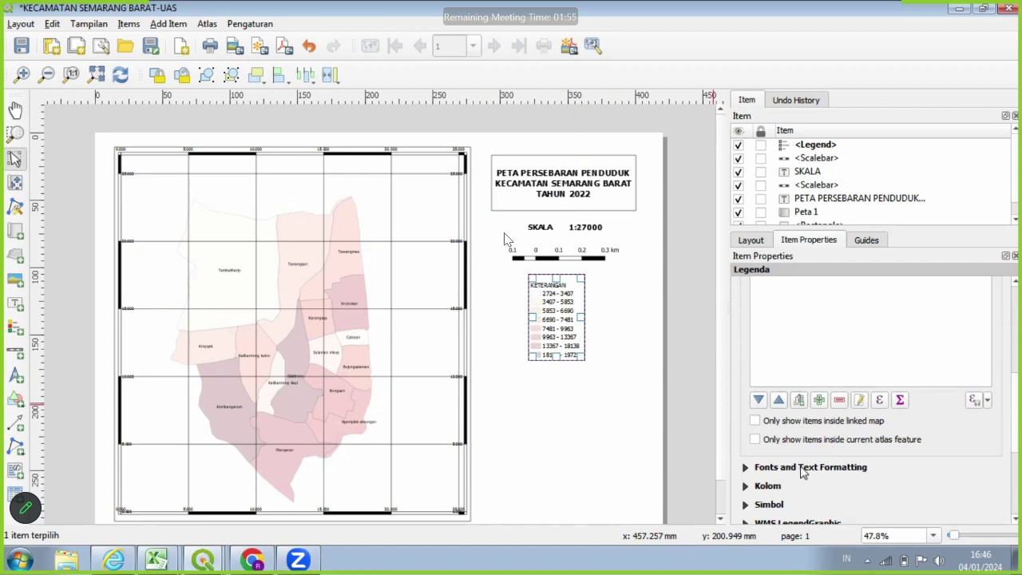
left_click(803, 469)
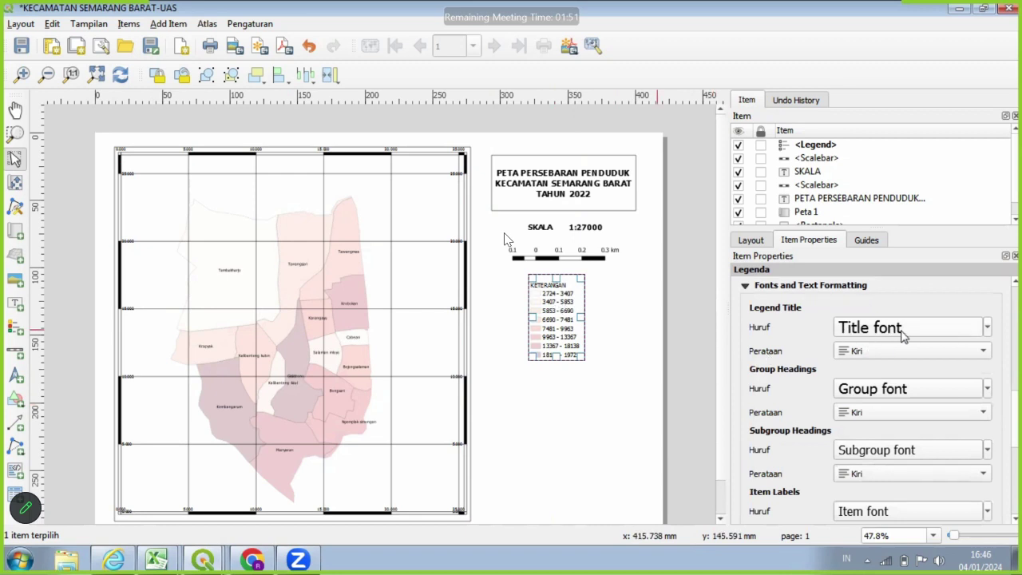
left_click(915, 350)
left_click(913, 360)
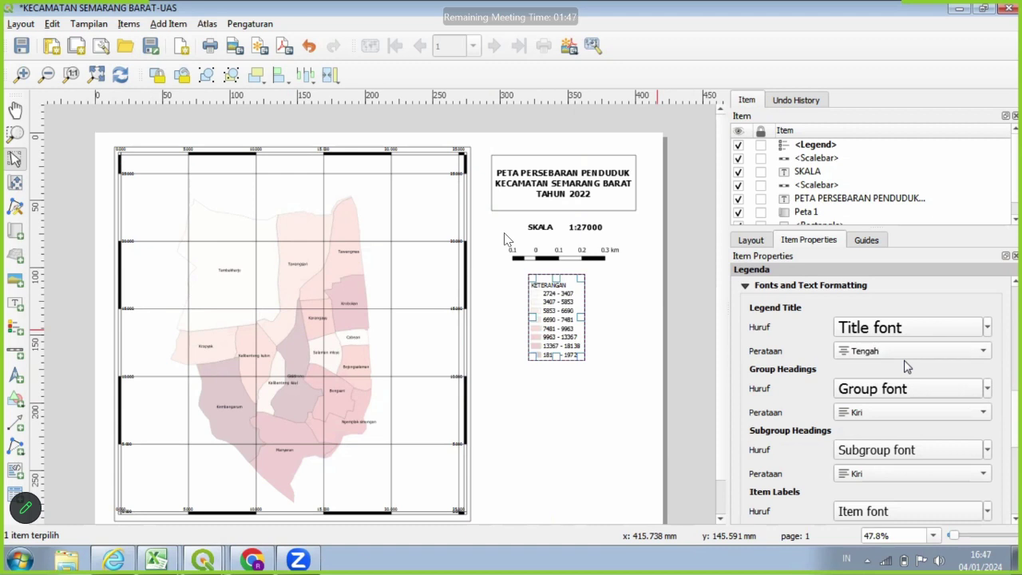
Try centred group headings in the legend, then set them back to left alignment.
scroll(906, 366, "down", 1)
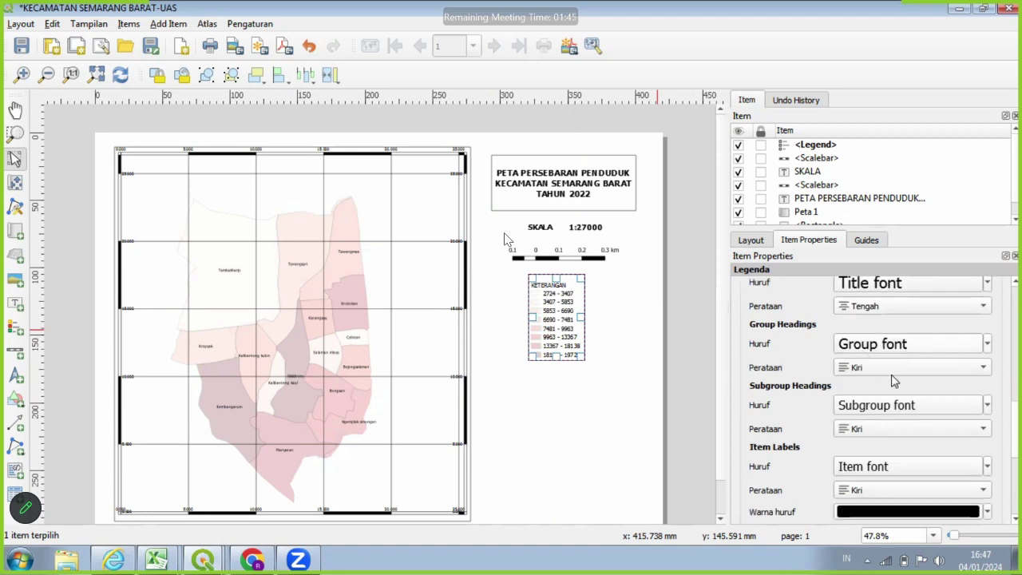
scroll(900, 386, "down", 5)
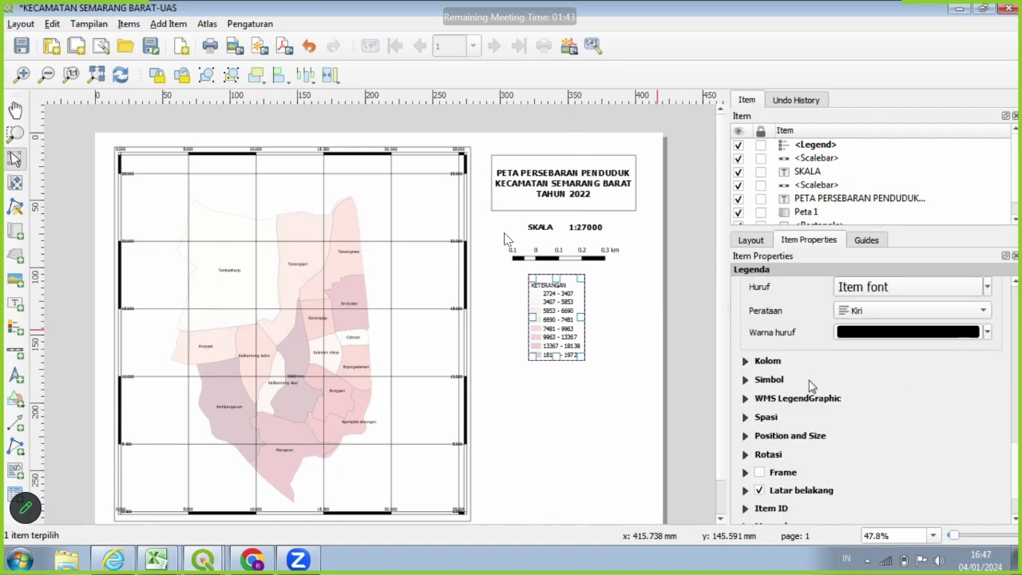
scroll(812, 386, "down", 1)
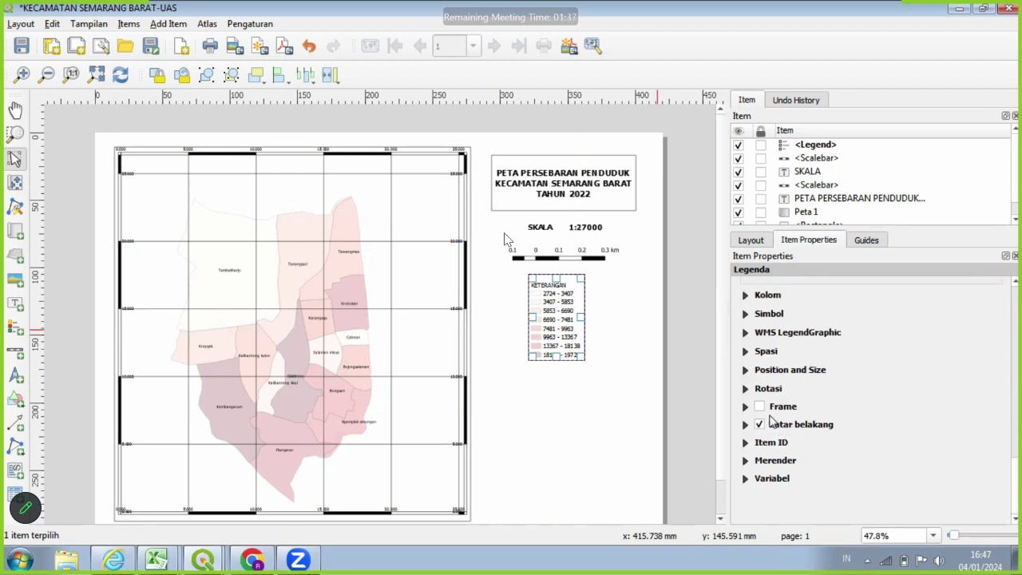
left_click(572, 355)
left_click(571, 353)
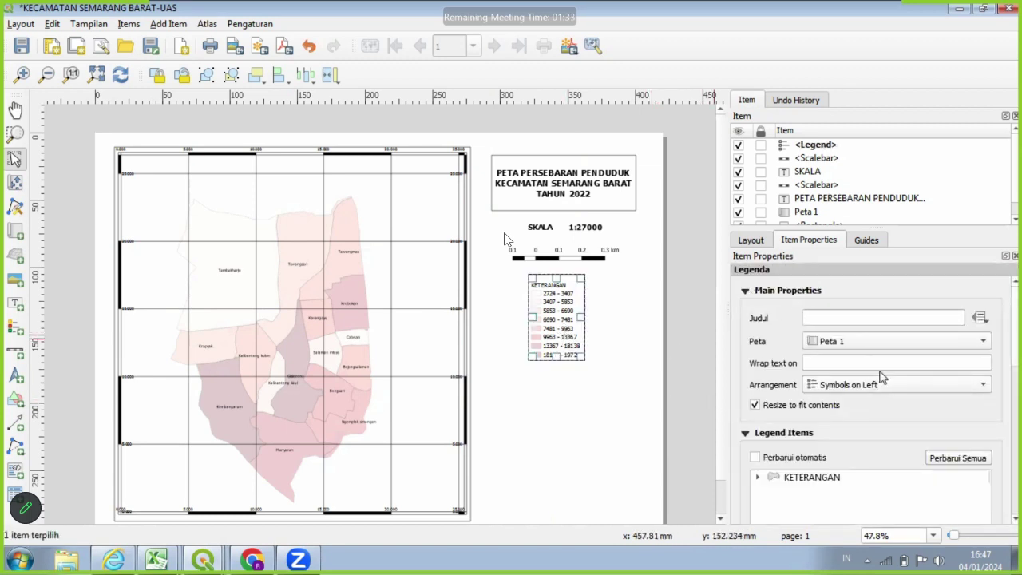
scroll(886, 384, "down", 1)
scroll(923, 463, "down", 2)
scroll(923, 463, "down", 6)
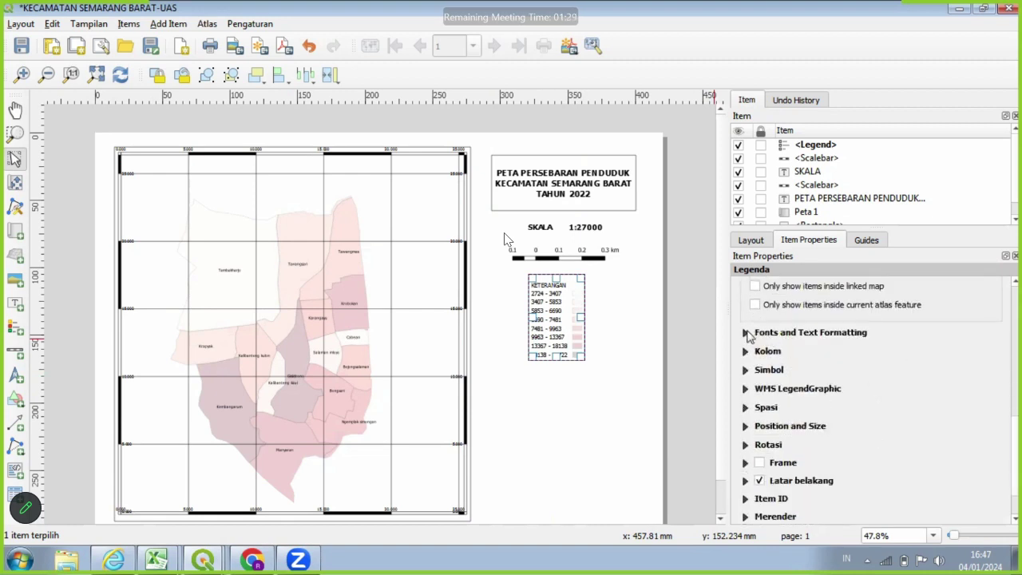
left_click(748, 336)
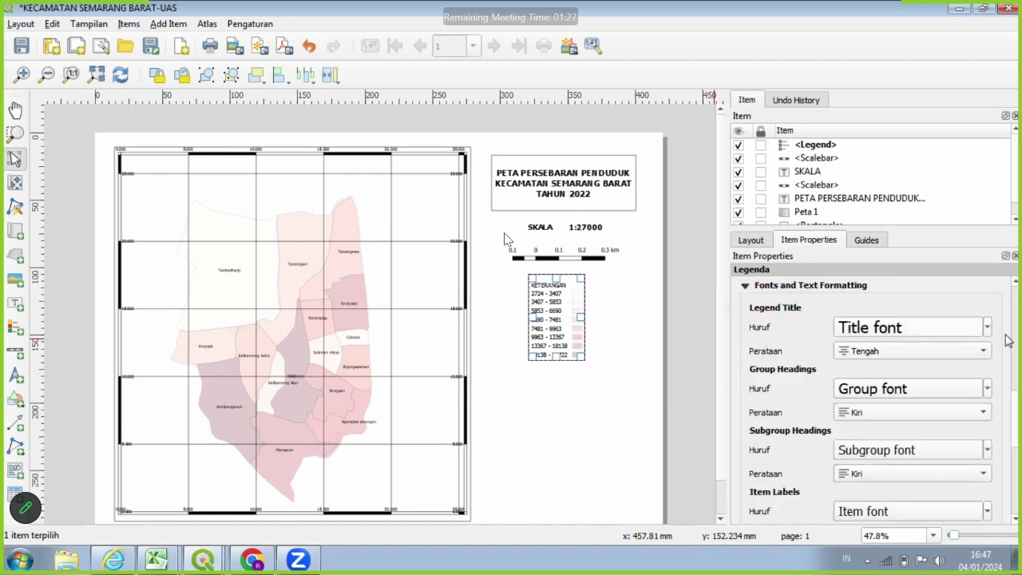
left_click(970, 411)
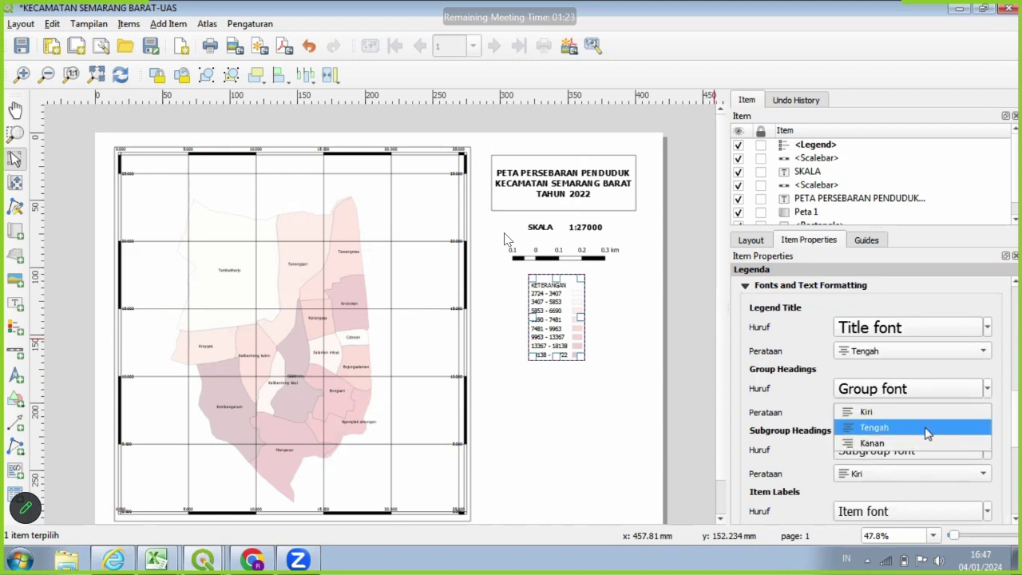
left_click(927, 429)
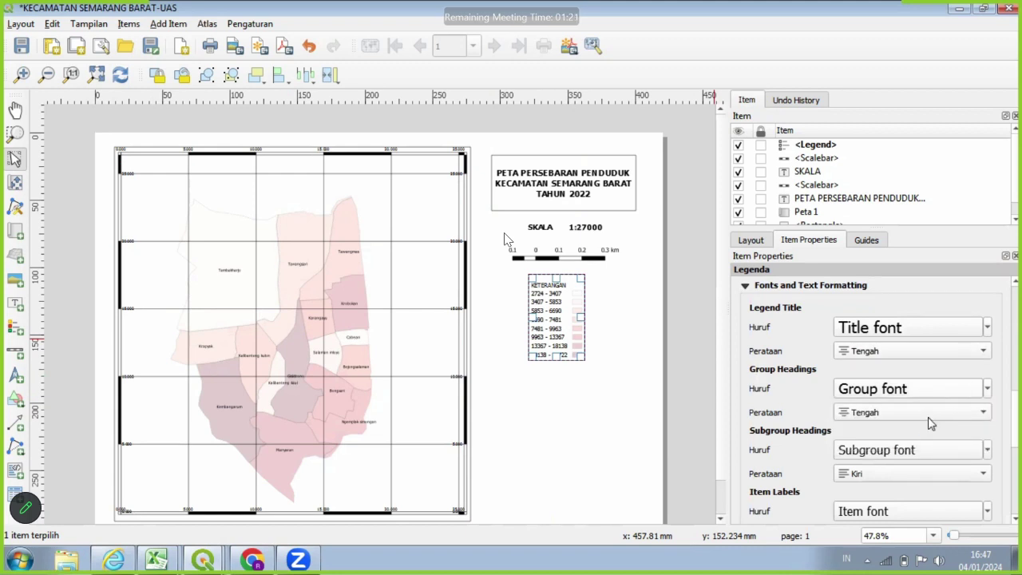
left_click(930, 421)
left_click(875, 392)
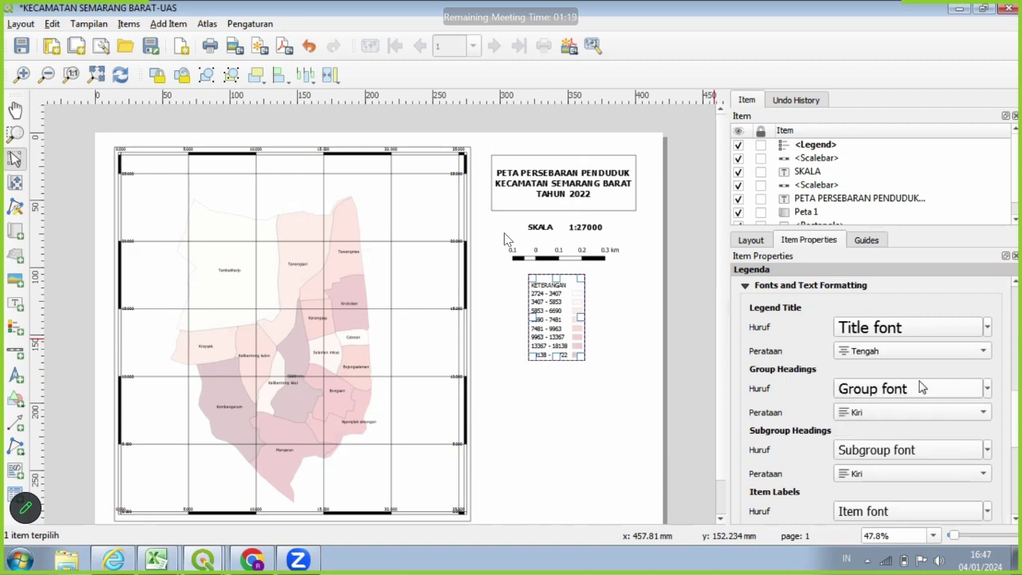
left_click(685, 340)
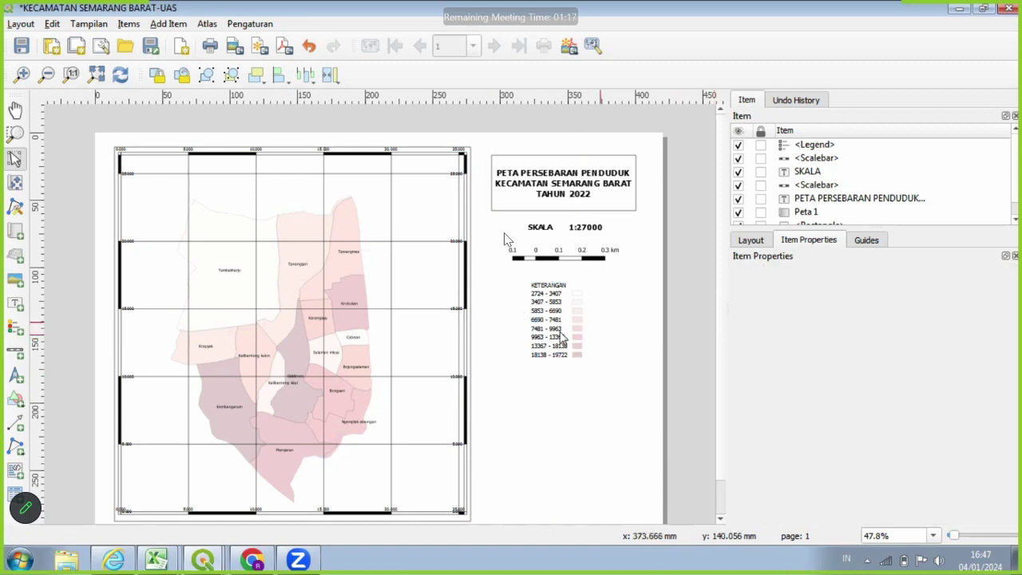
Enlarge the legend frame so the 18138–19722 row shows, and nudge it slightly right.
left_click(582, 335)
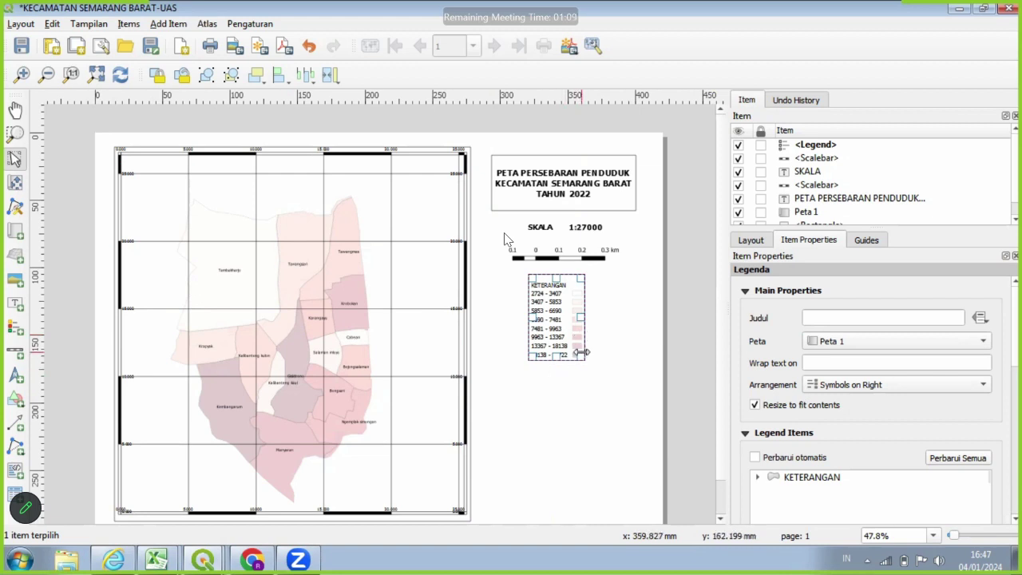
left_click_drag(583, 358, 581, 361)
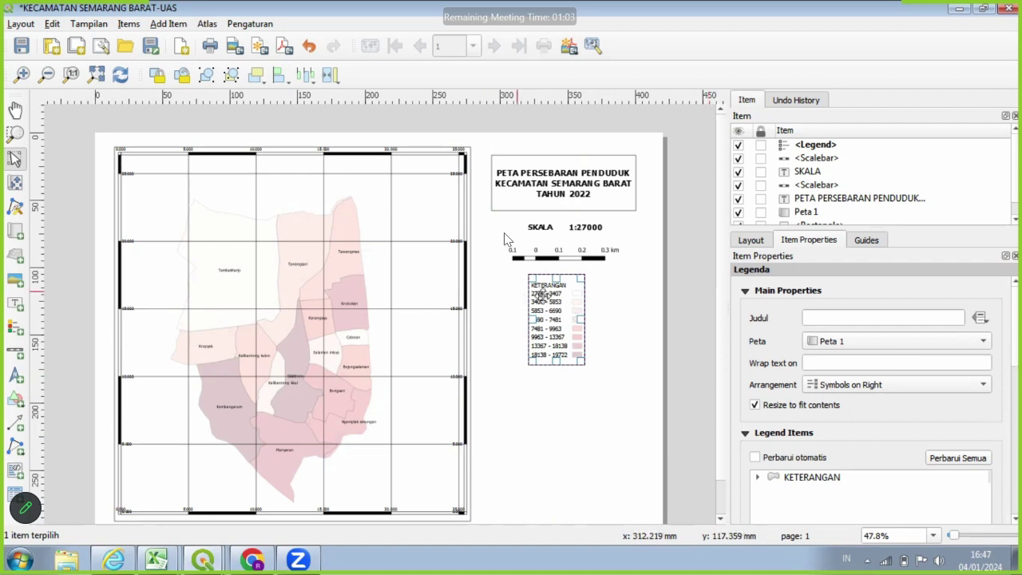
left_click_drag(542, 299, 557, 297)
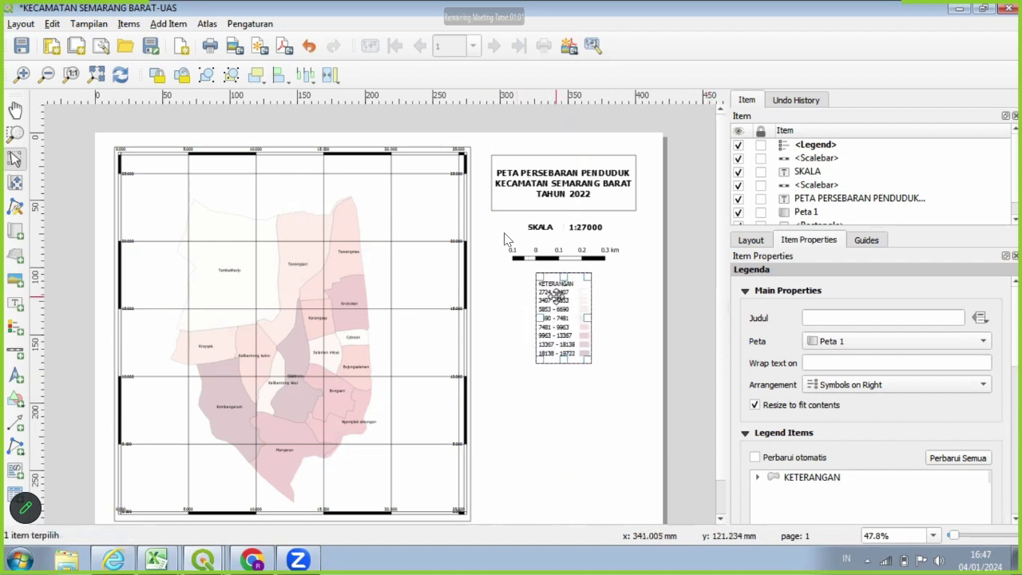
left_click(613, 383)
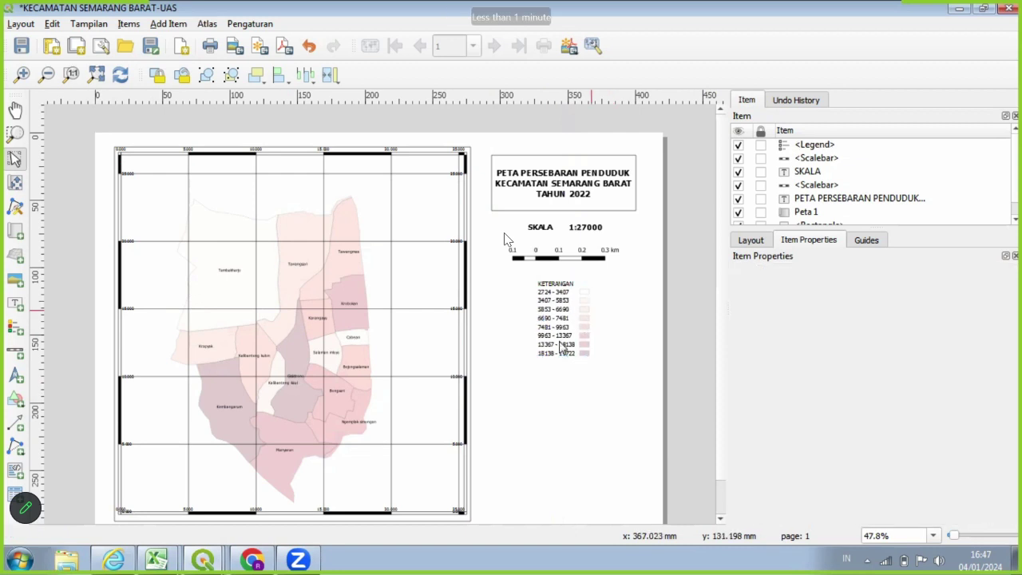
left_click(559, 343)
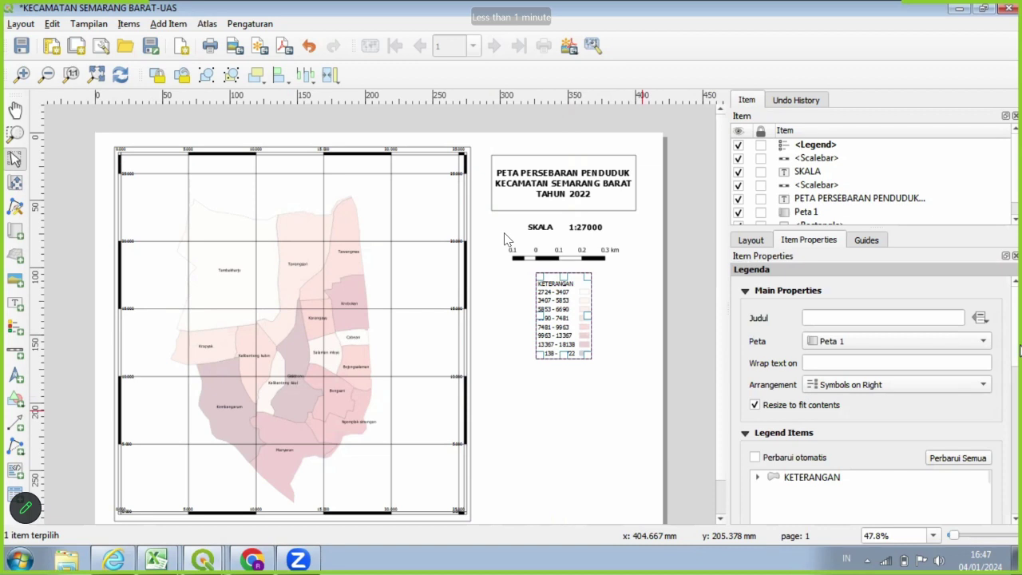
left_click(625, 269)
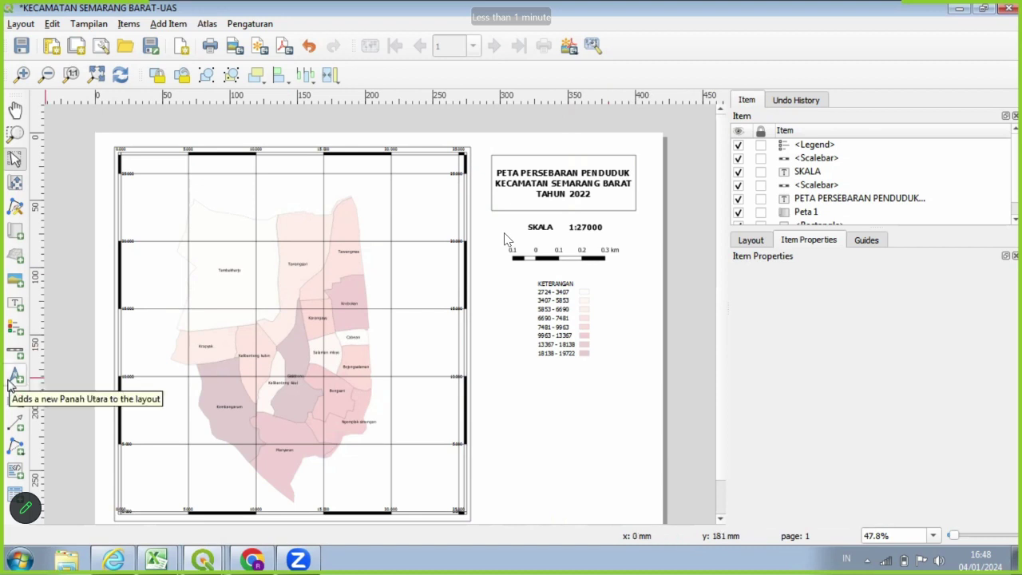
Place a north arrow below the legend, shifted slightly left.
left_click(12, 380)
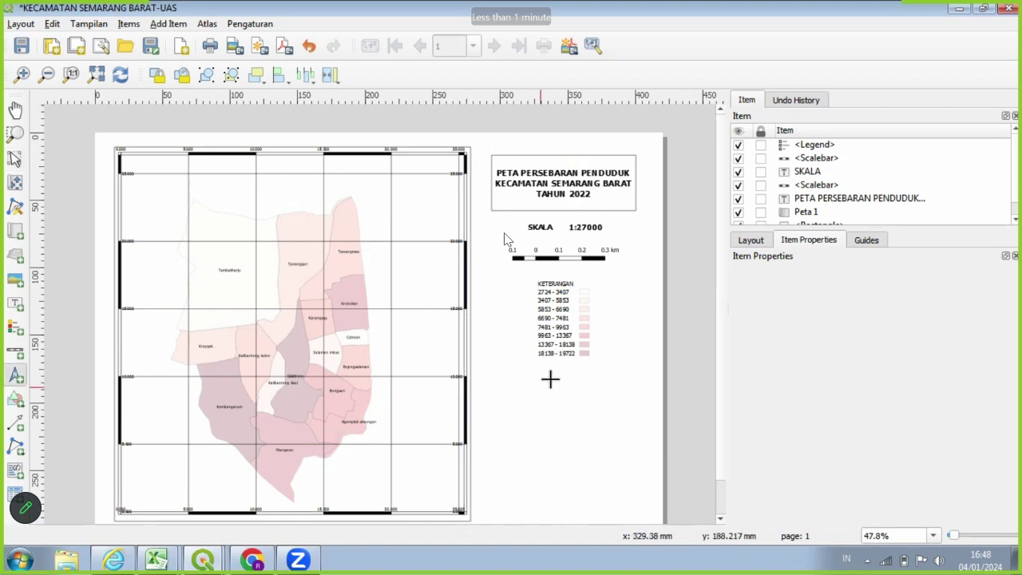
left_click_drag(550, 380, 608, 460)
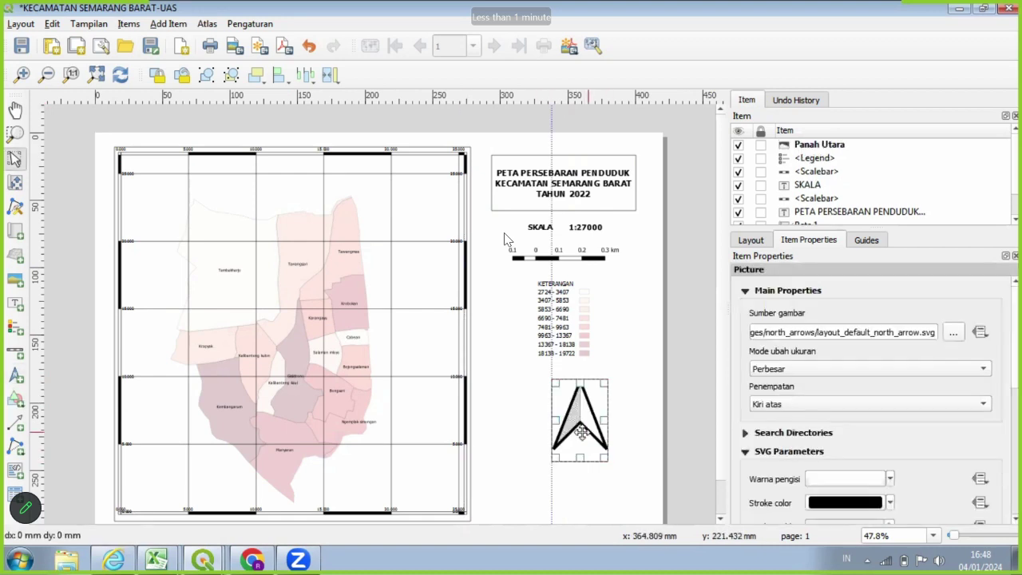
left_click_drag(562, 431, 549, 431)
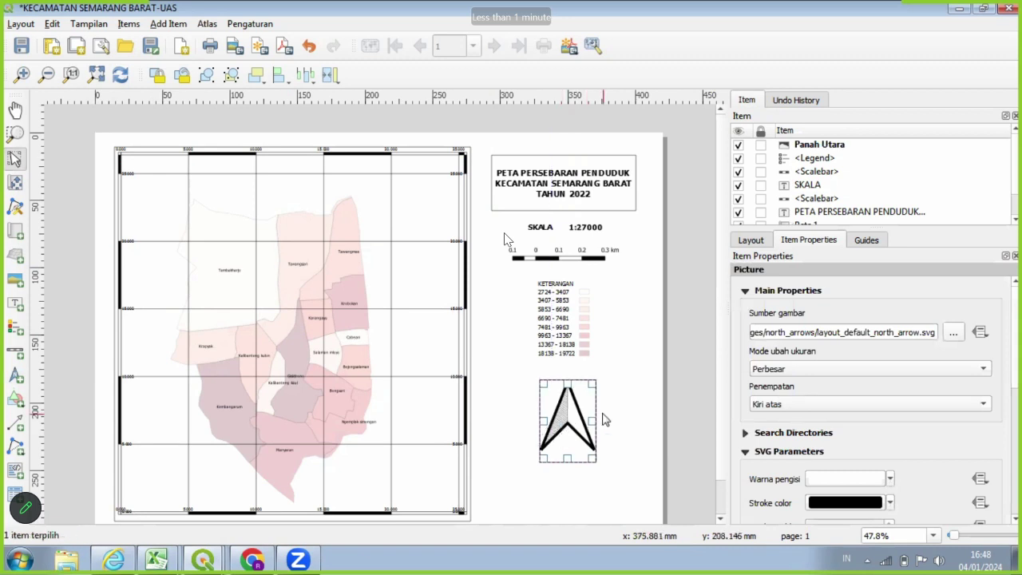
Align the legend under the scale bar and move the north arrow up slightly.
left_click(582, 328)
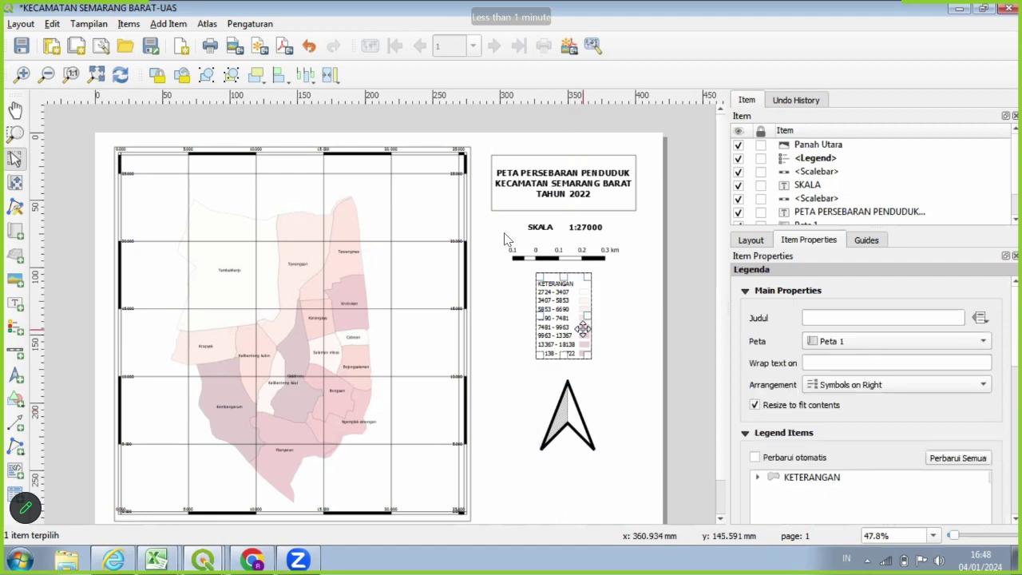
left_click_drag(582, 328, 587, 328)
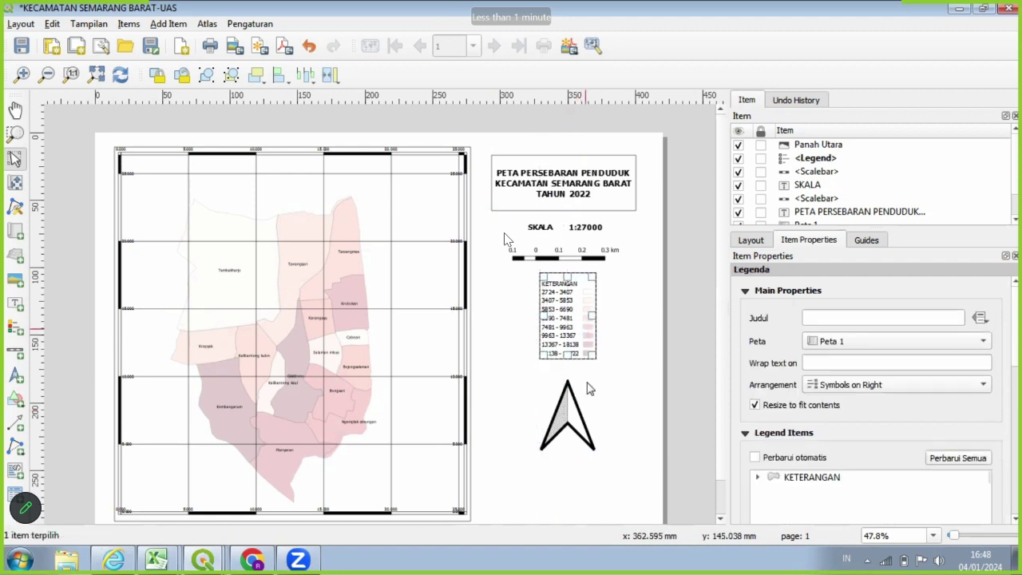
left_click(579, 423)
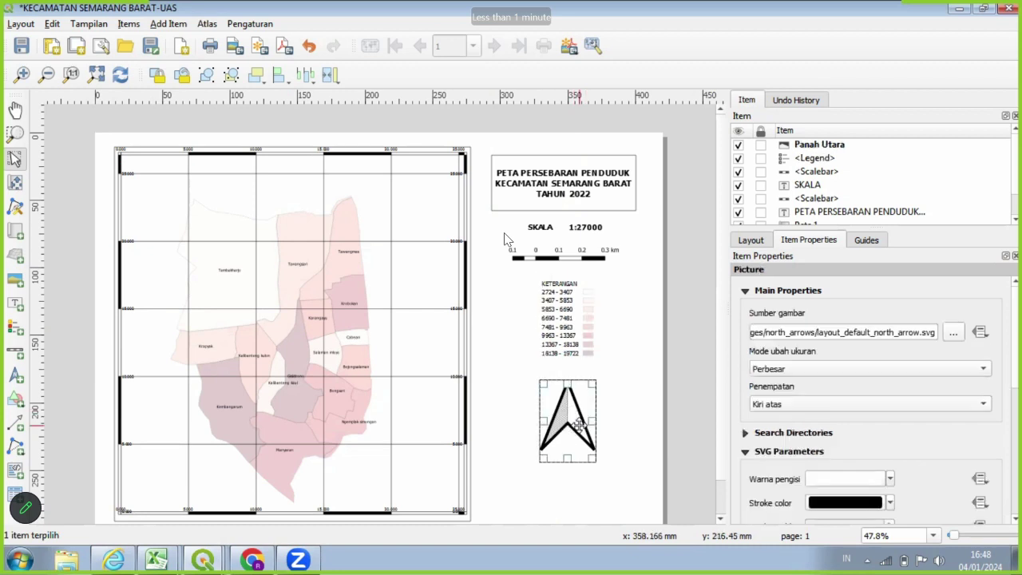
left_click_drag(579, 423, 579, 420)
left_click(628, 397)
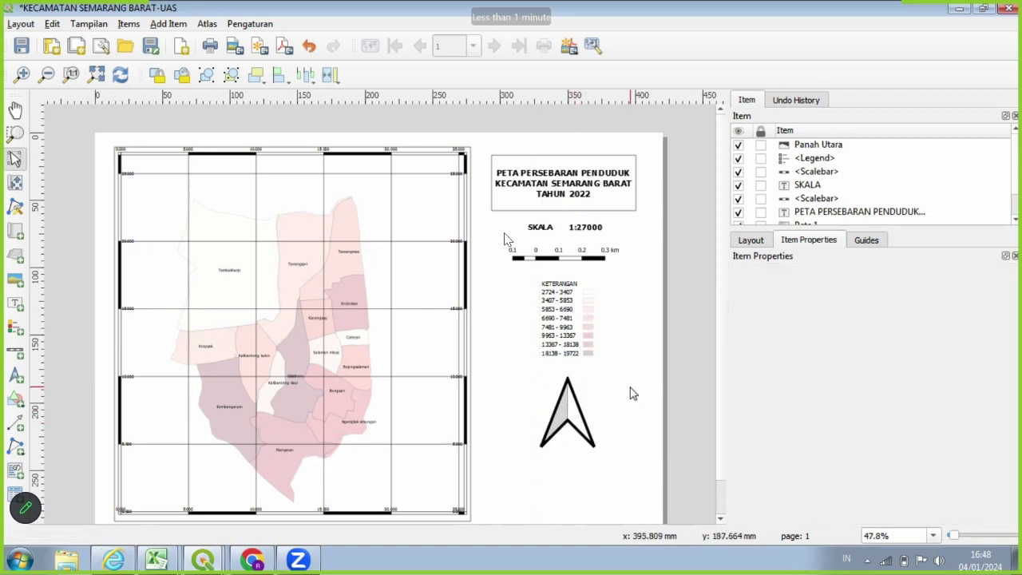
left_click(13, 288)
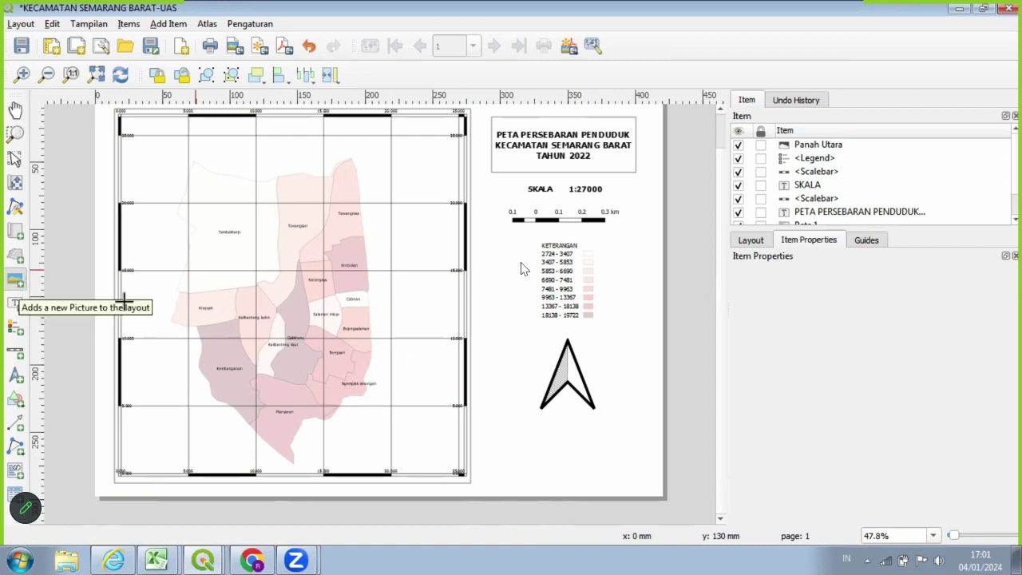
Draw a blank picture frame beneath the north arrow.
left_click(18, 277)
left_click_drag(498, 419, 561, 472)
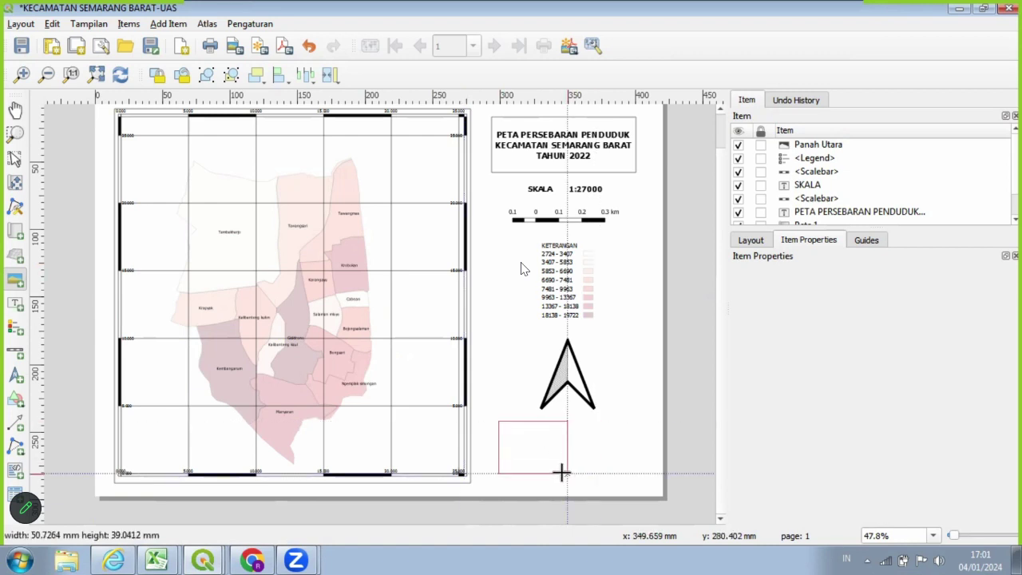
left_click_drag(562, 472, 561, 471)
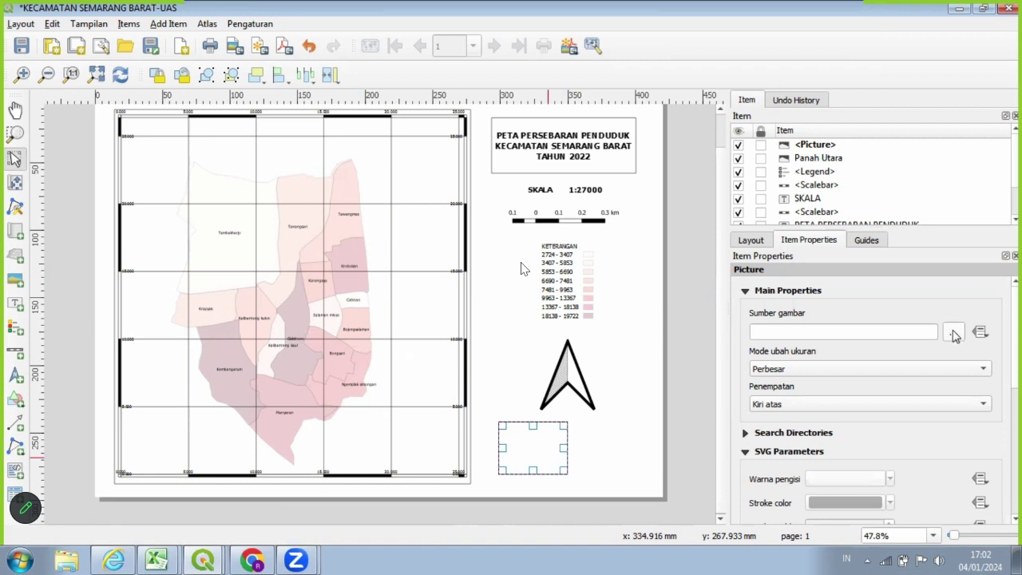
Load 'Logo Udinus - Official 01 (1)' from the QGIS SIG folder into the picture frame.
left_click(954, 335)
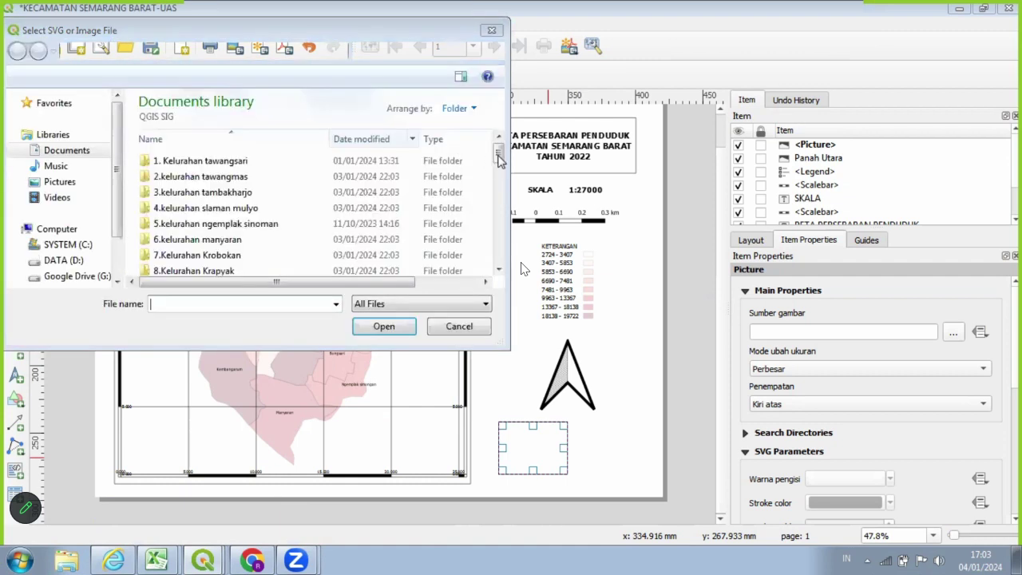
left_click(500, 227)
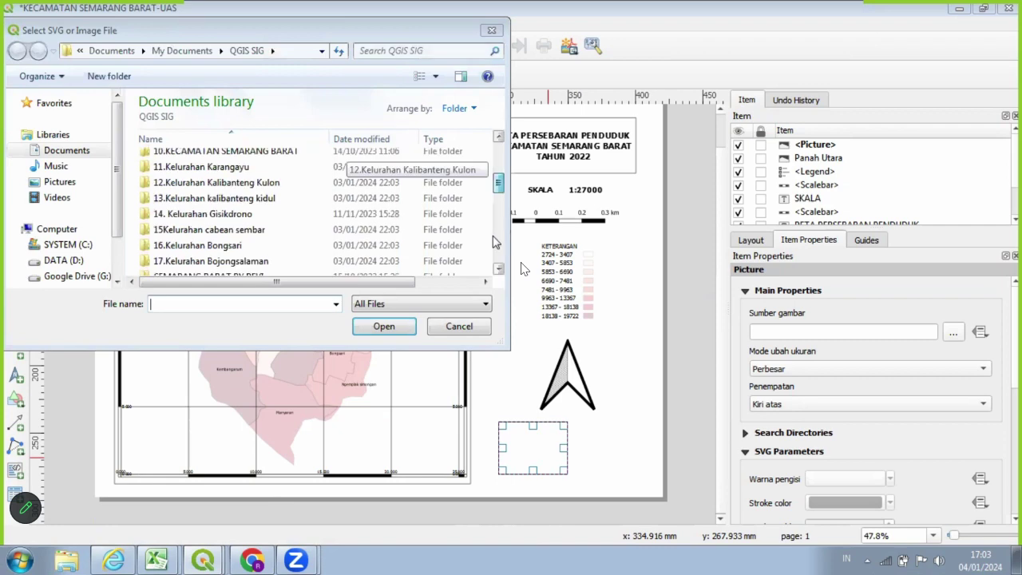
left_click(493, 251)
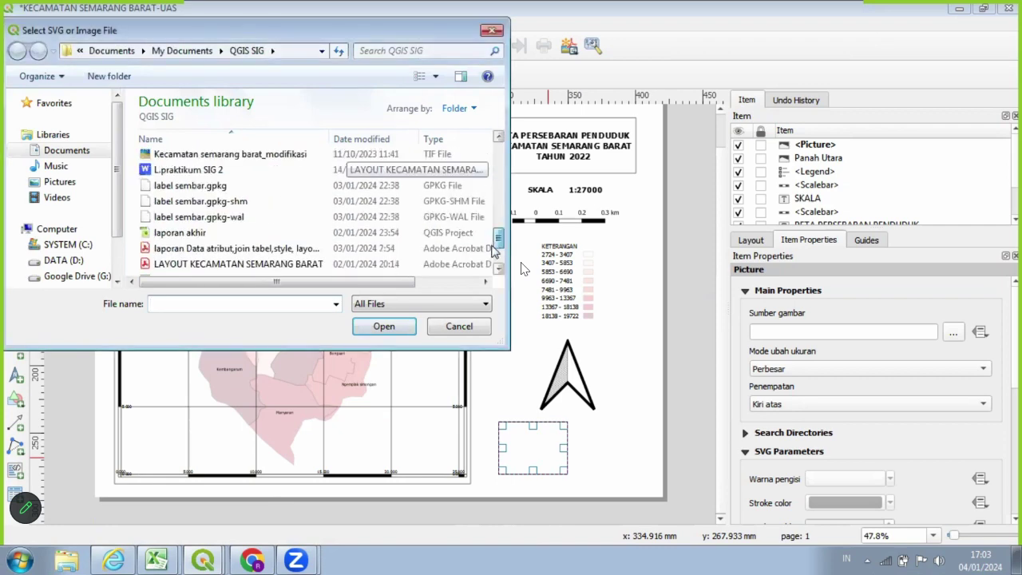
scroll(489, 263, "down", 2)
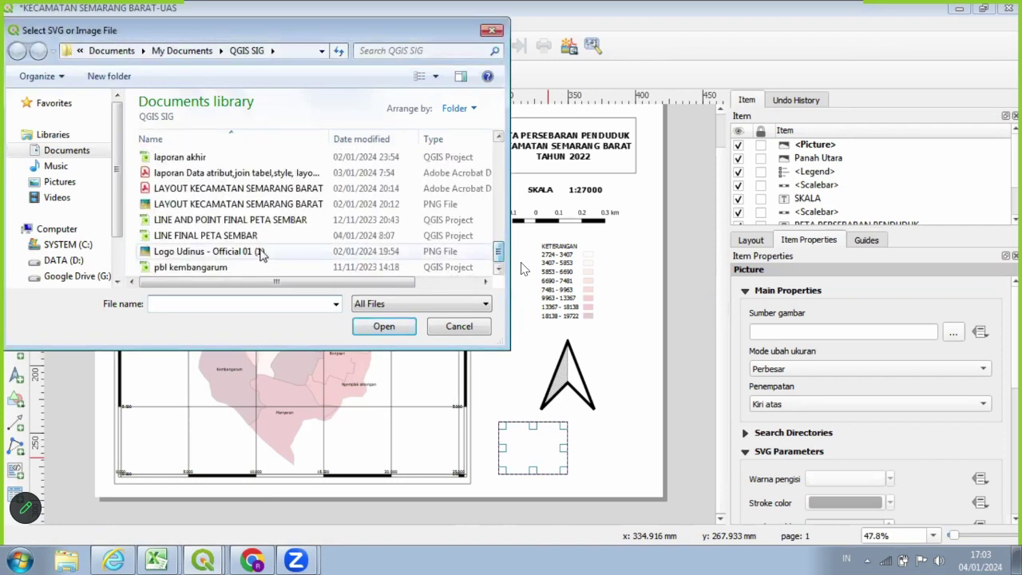
left_click(201, 253)
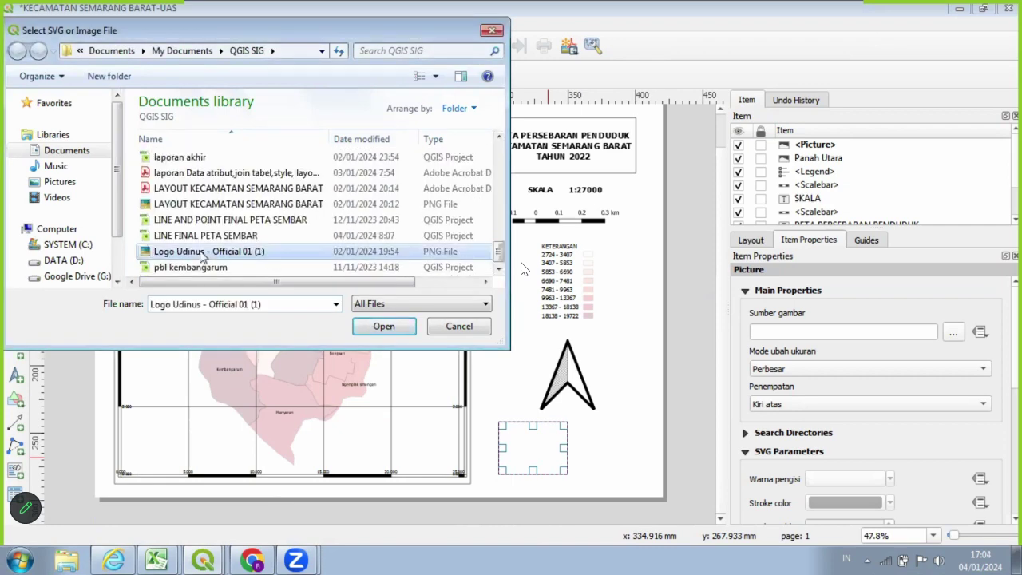
left_click(384, 327)
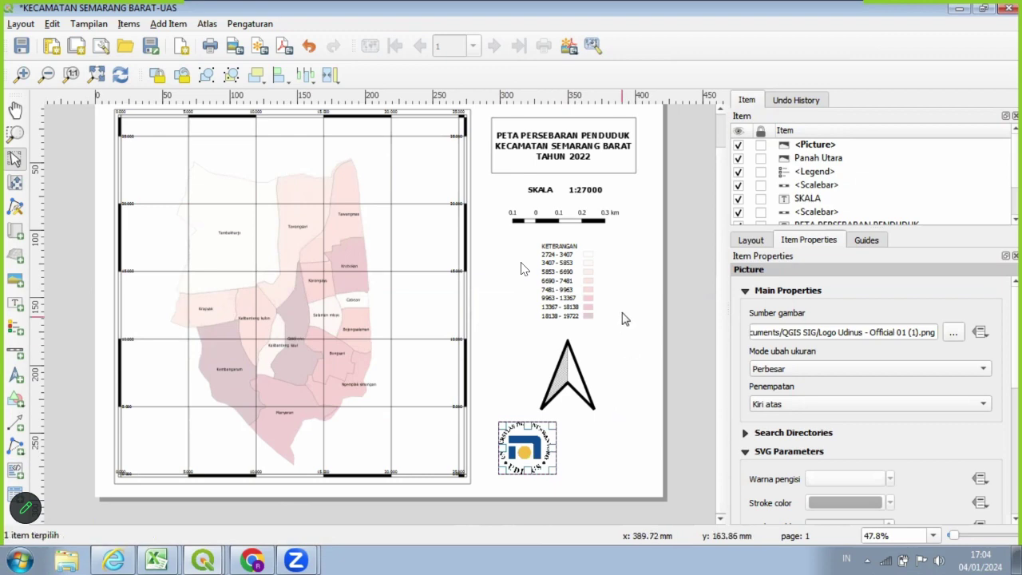
Move the Udinus logo picture to the page's top-right corner above the title box.
scroll(625, 319, "up", 3)
key("ctrl+0")
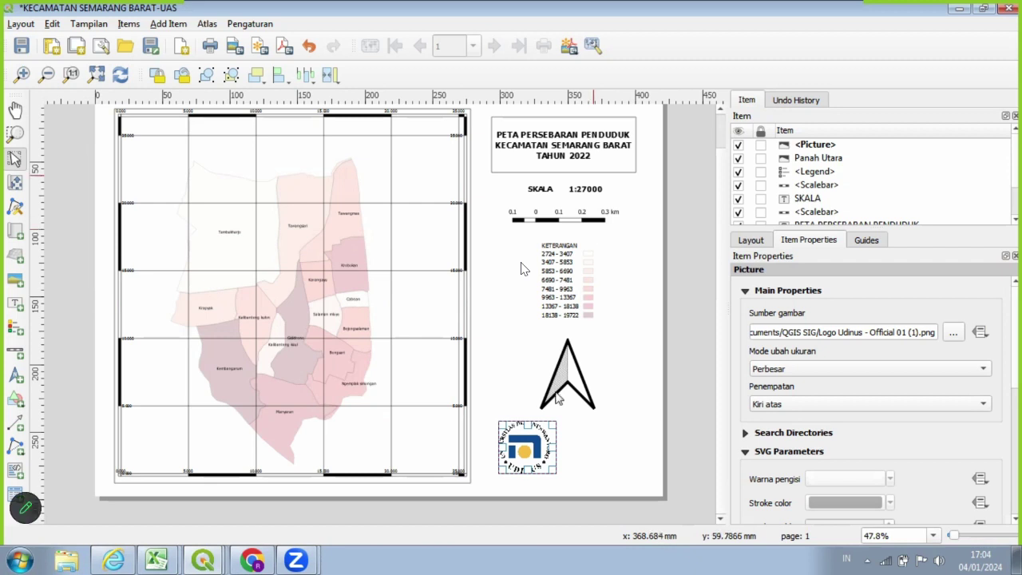
left_click(572, 381)
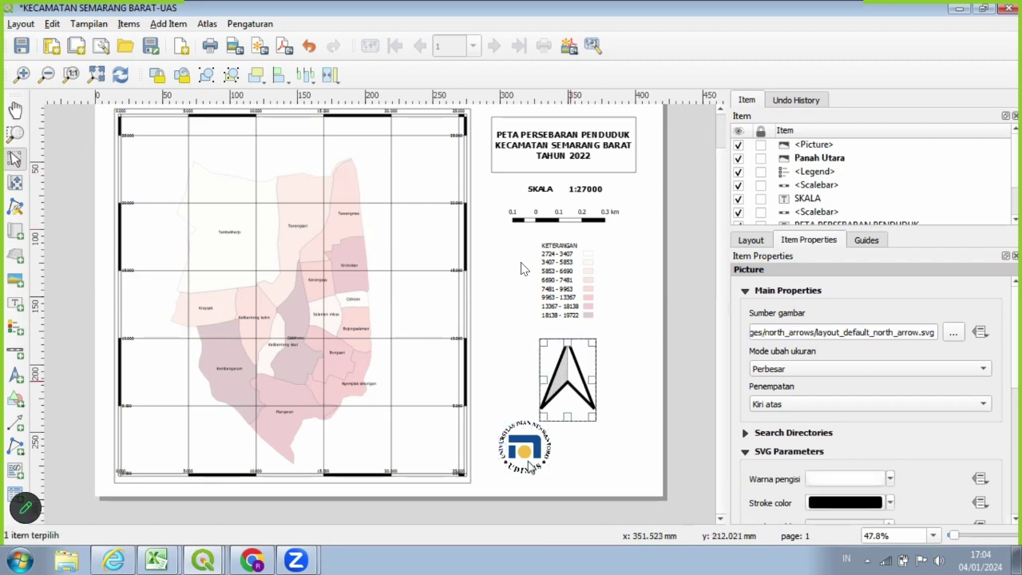
left_click(526, 459)
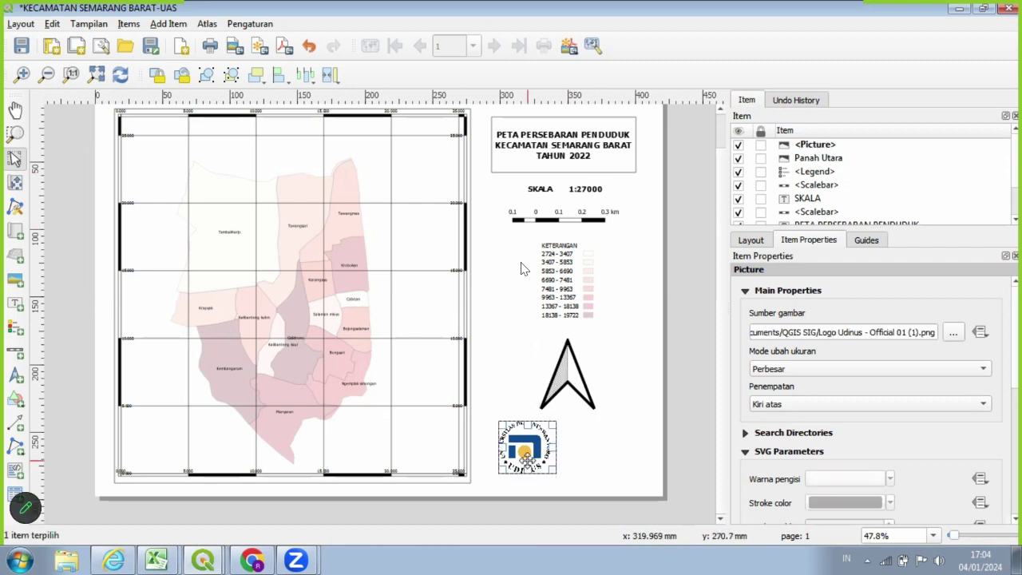
mouse_move(526, 458)
left_mouse_down()
mouse_move(628, 212)
mouse_move(642, 140)
mouse_move(552, 402)
mouse_move(510, 458)
left_mouse_up()
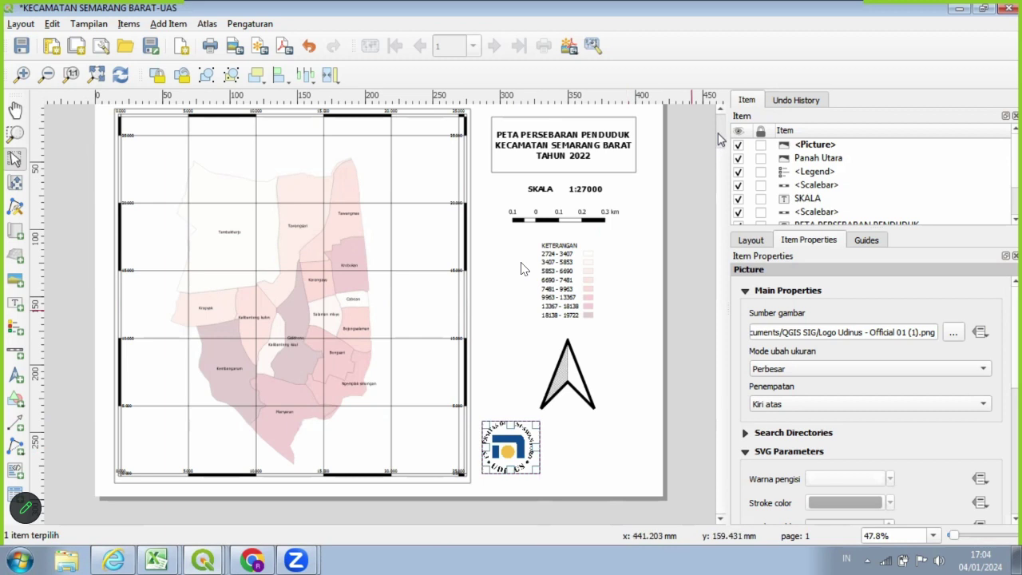
scroll(621, 188, "up", 1)
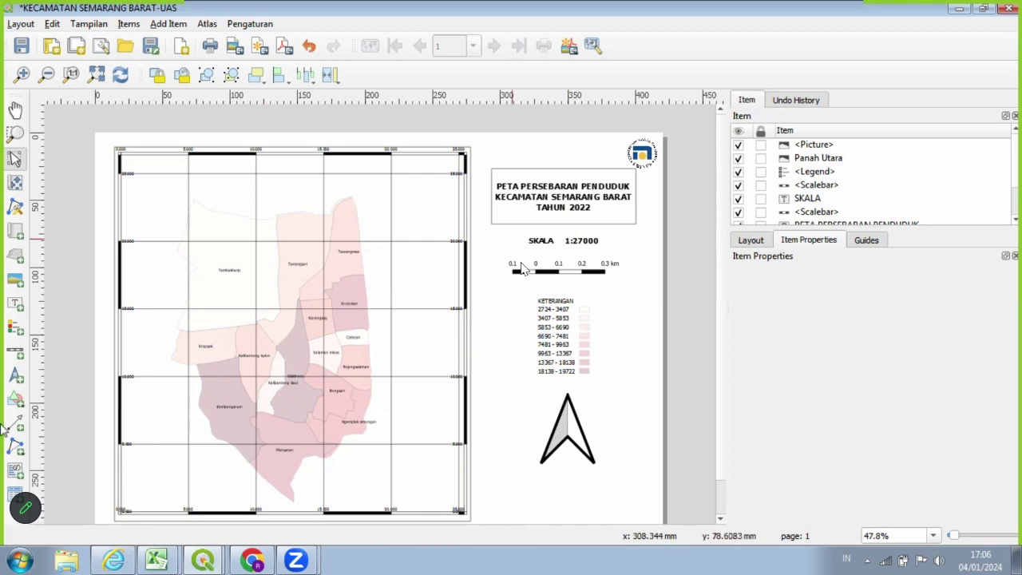
Add a label box below the north arrow and type a NAMA line with the student's name.
left_click(22, 308)
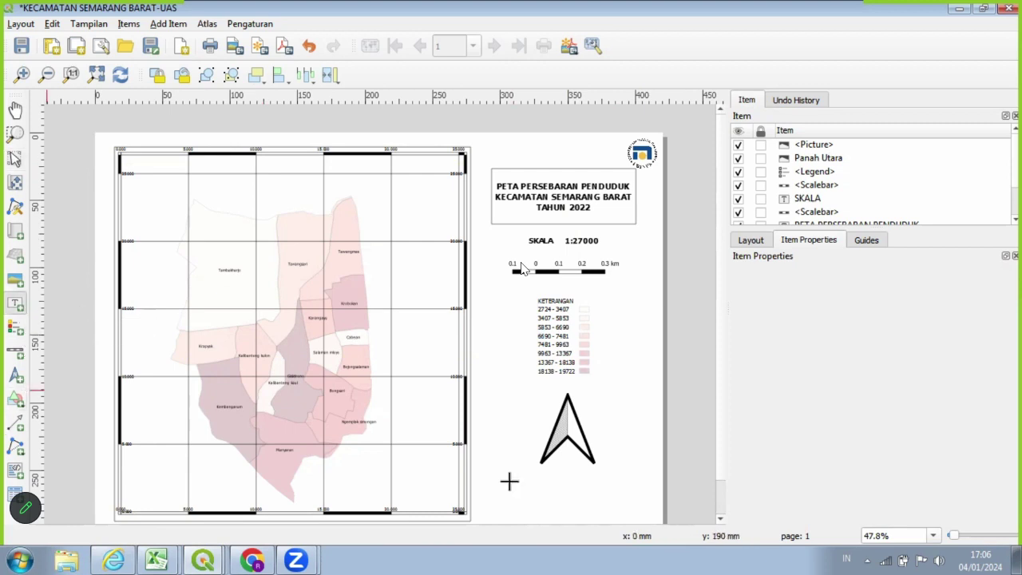
left_click_drag(506, 480, 629, 521)
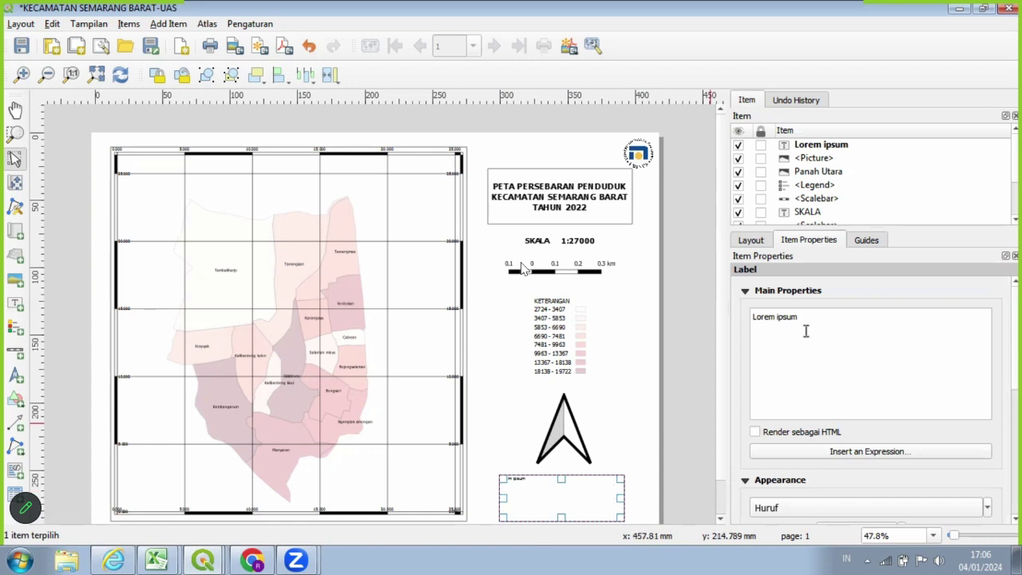
triple_click(753, 319)
key("BackSpace")
type("n")
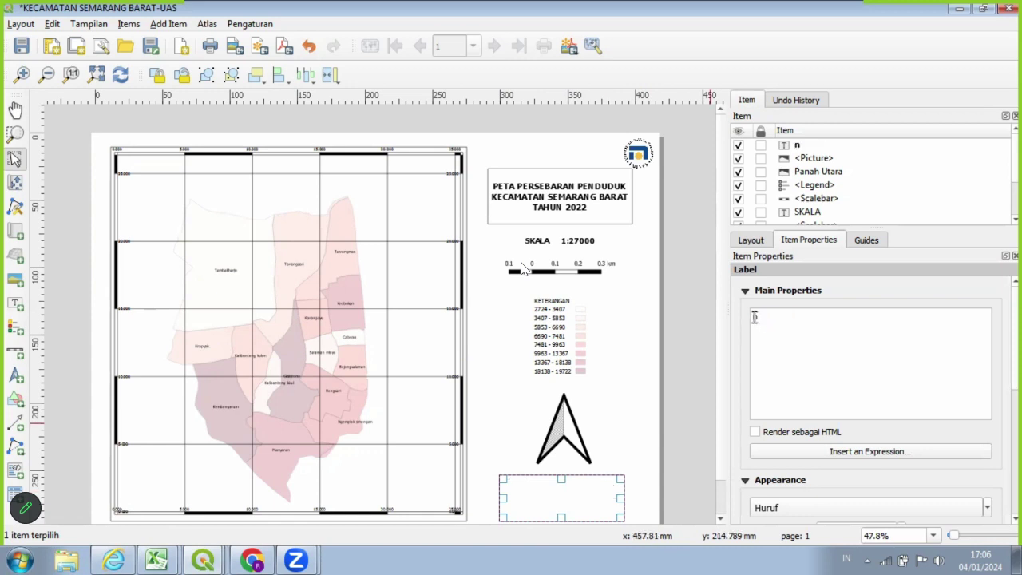
key("BackSpace")
type("Nama: RE")
key("BackSpace")
key("BackSpace")
key("BackSpace")
key("BackSpace")
key("BackSpace")
key("BackSpace")
key("BackSpace")
key("BackSpace")
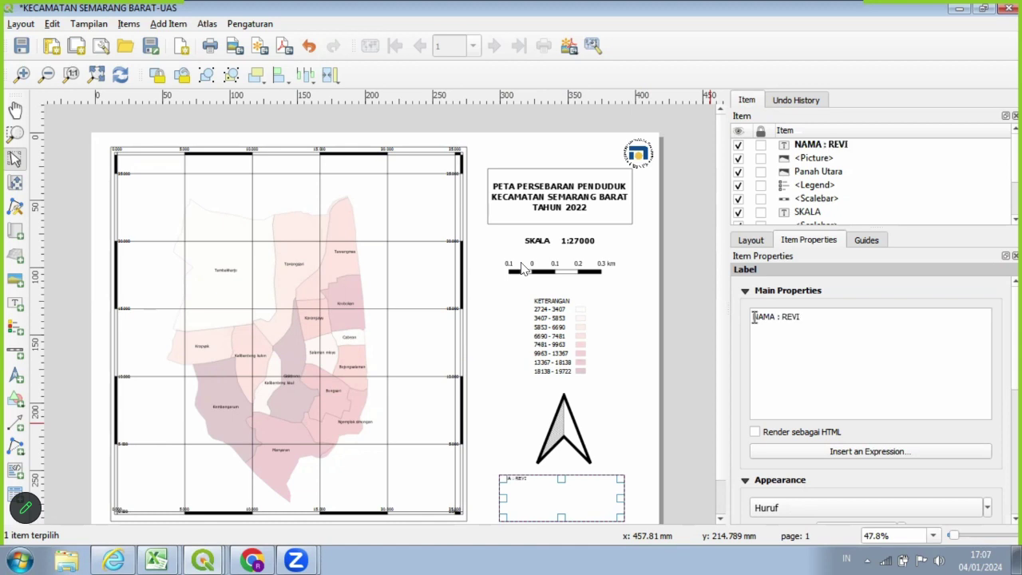
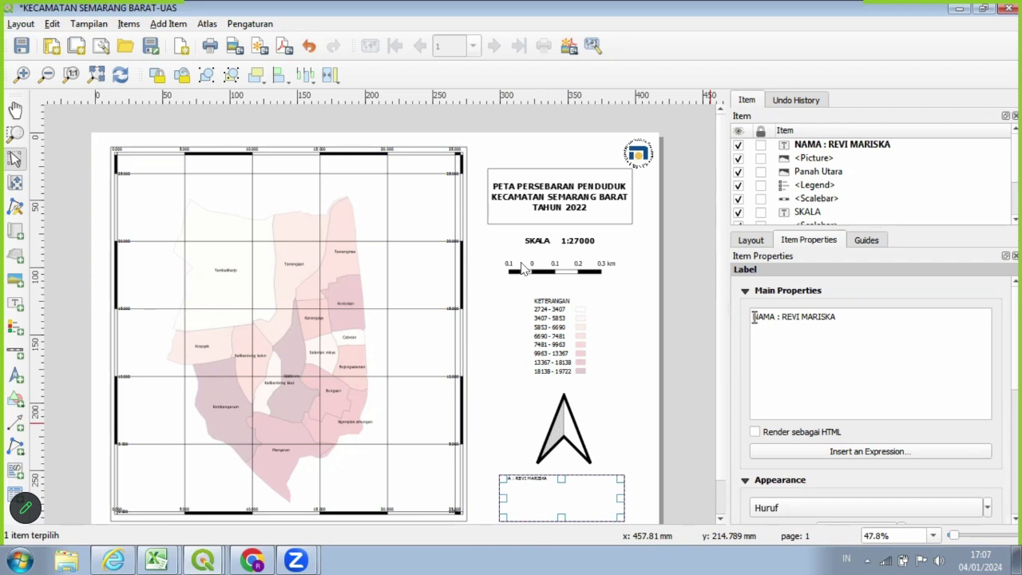
Add a NIM line with the student ID number and a 'KELAS : D11.51' line.
key("Return")
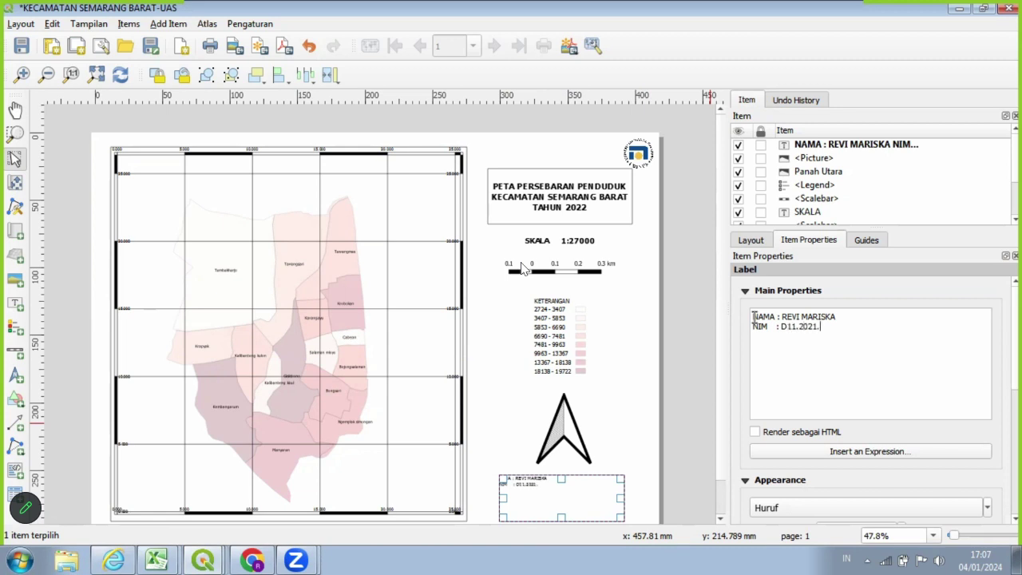
key("Return")
type("KELAS : D11")
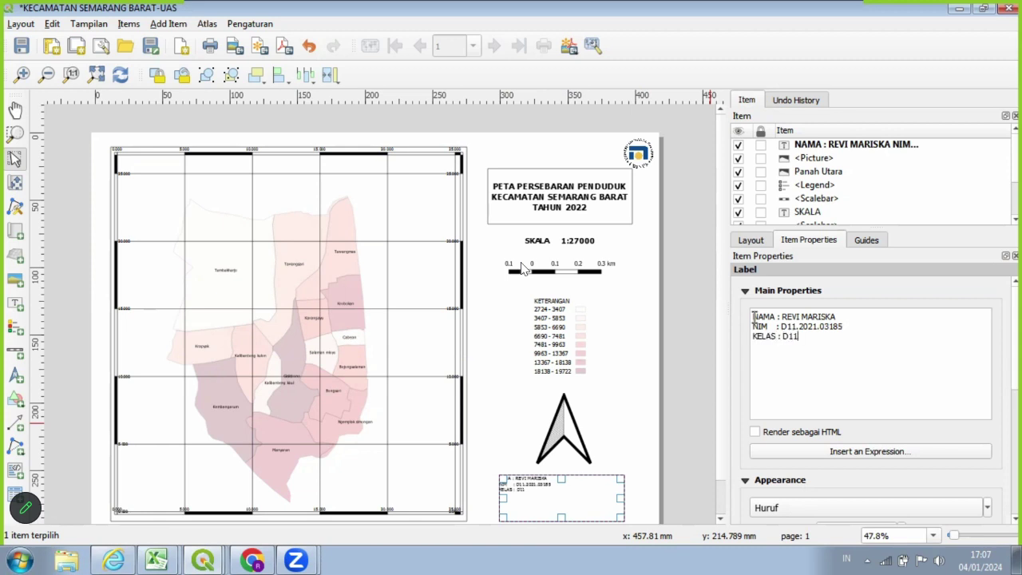
type(".51")
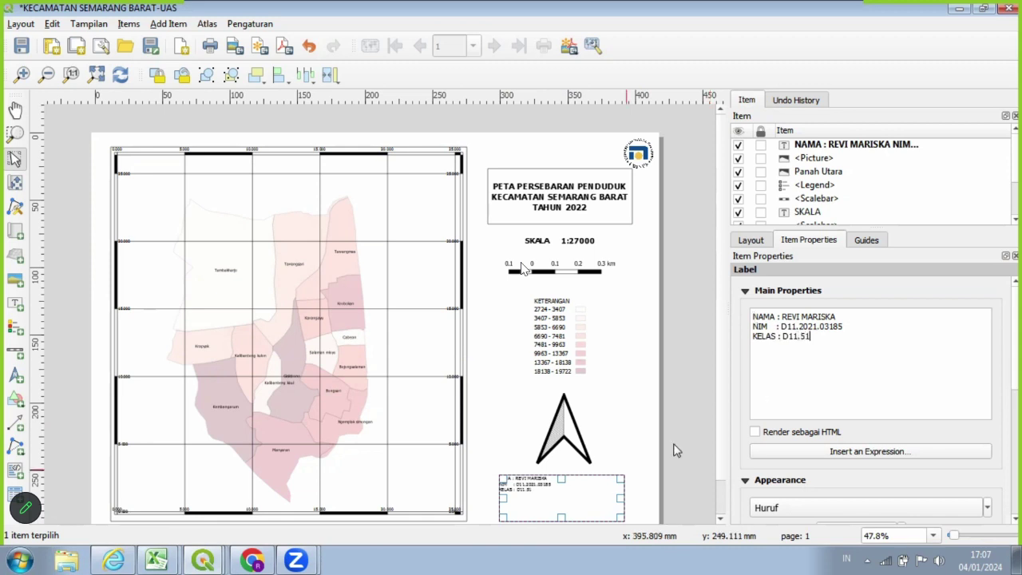
scroll(675, 450, "up", 1)
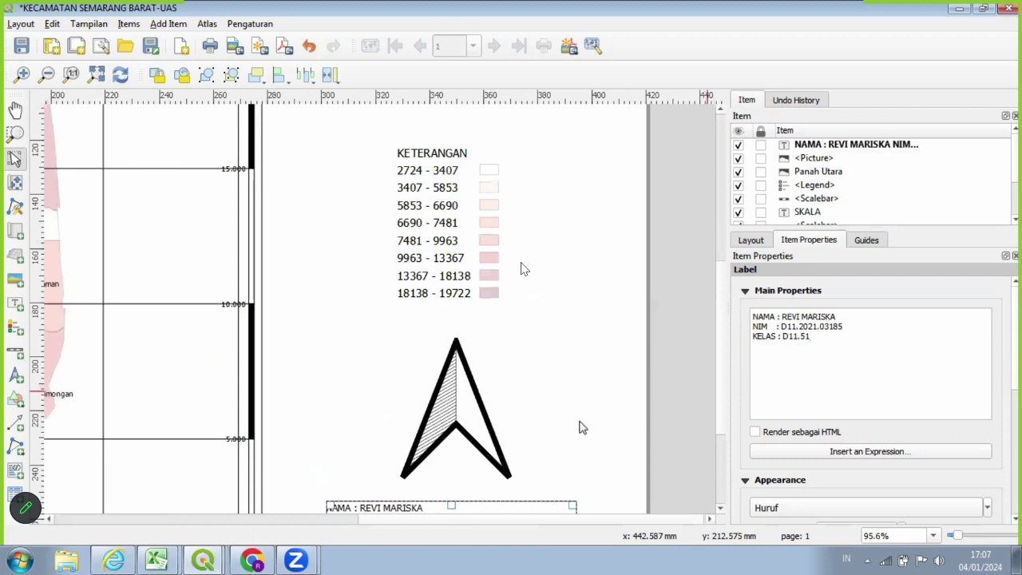
Zoom the layout view to 47.8% and clear the selection to show the full page.
left_click(698, 369)
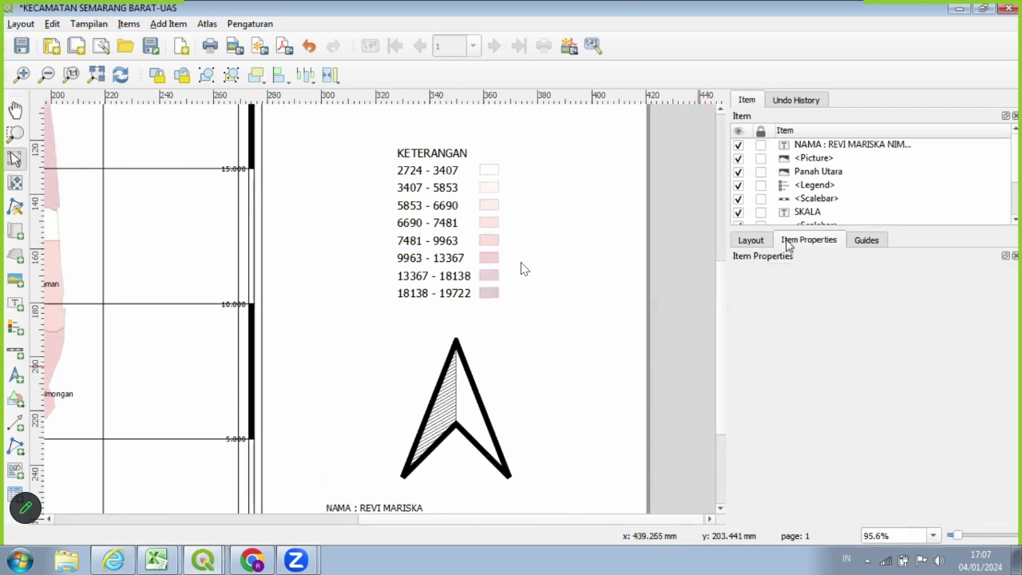
left_click(751, 239)
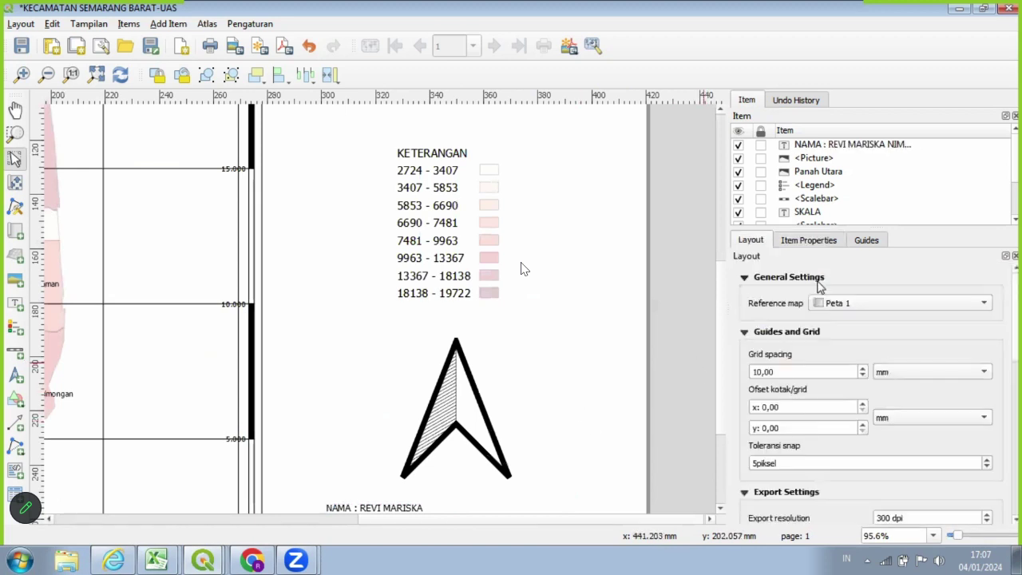
left_click(443, 506)
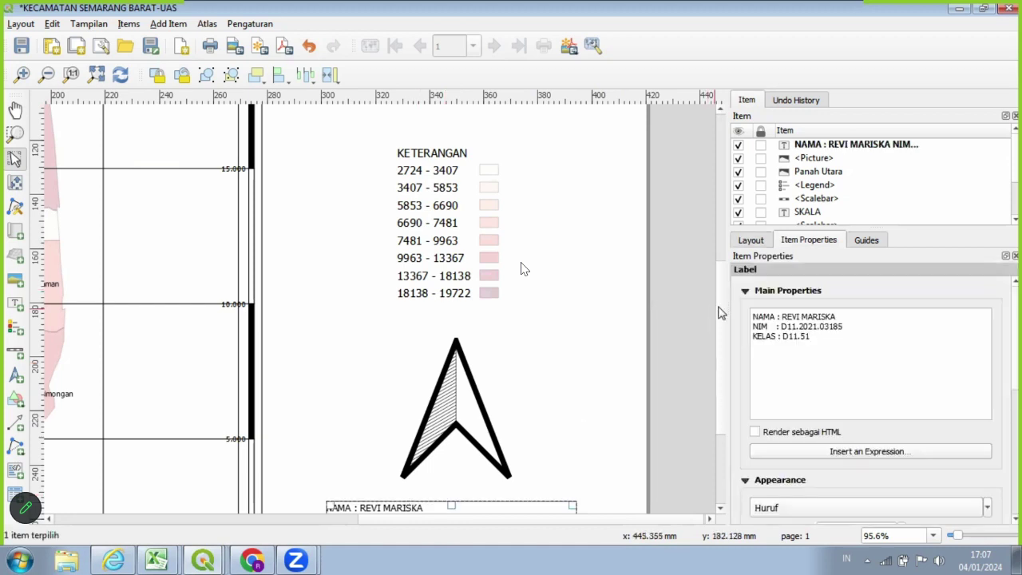
scroll(429, 358, "down", 3)
left_click_drag(437, 365, 468, 356)
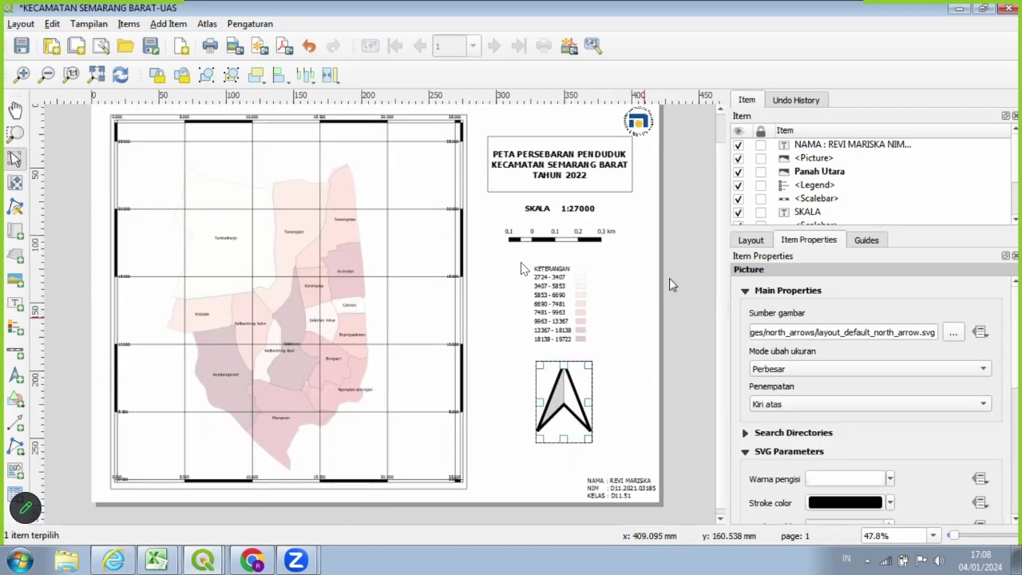
scroll(670, 265, "up", 1)
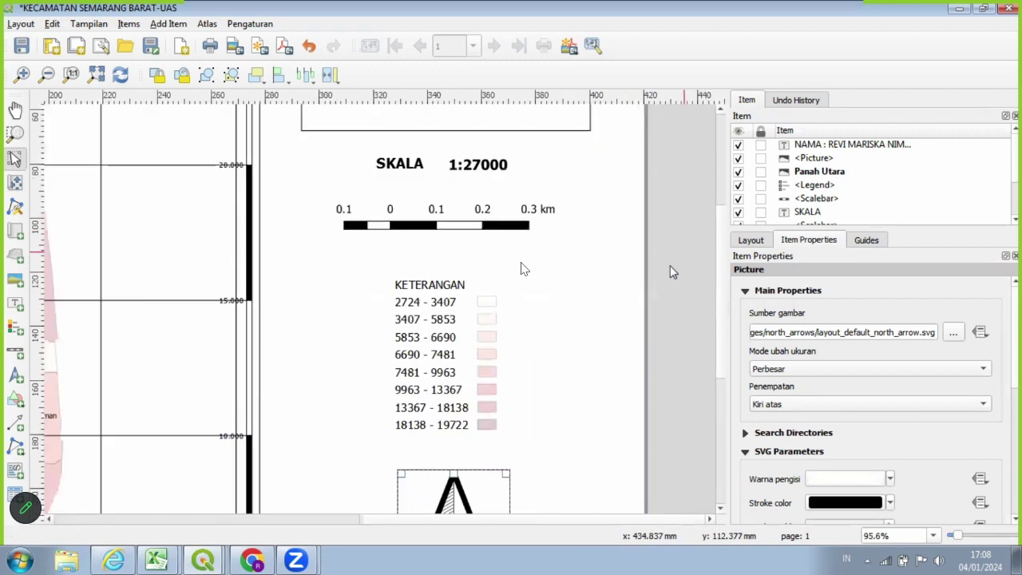
scroll(670, 265, "down", 2)
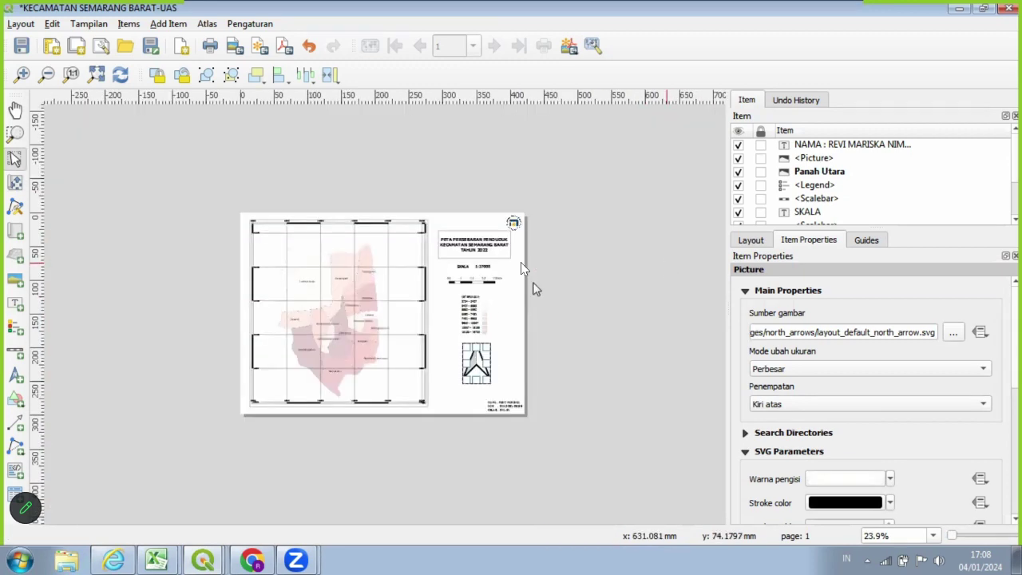
key("ctrl+plus")
left_click(667, 351)
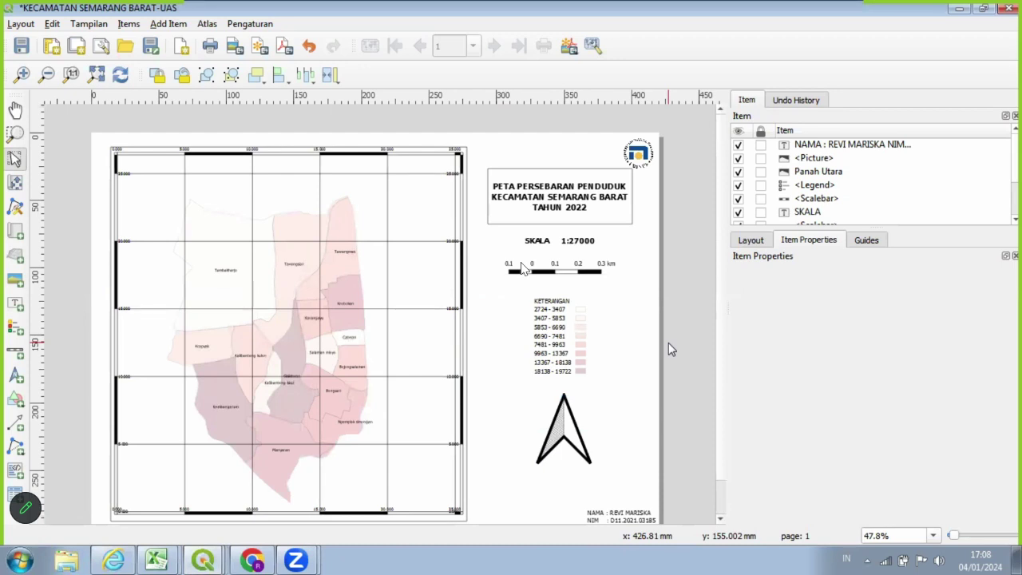
Save the layout as template 'UAS PETA SEMBAR' in Documents > QGIS SIG > uas.
left_click(148, 53)
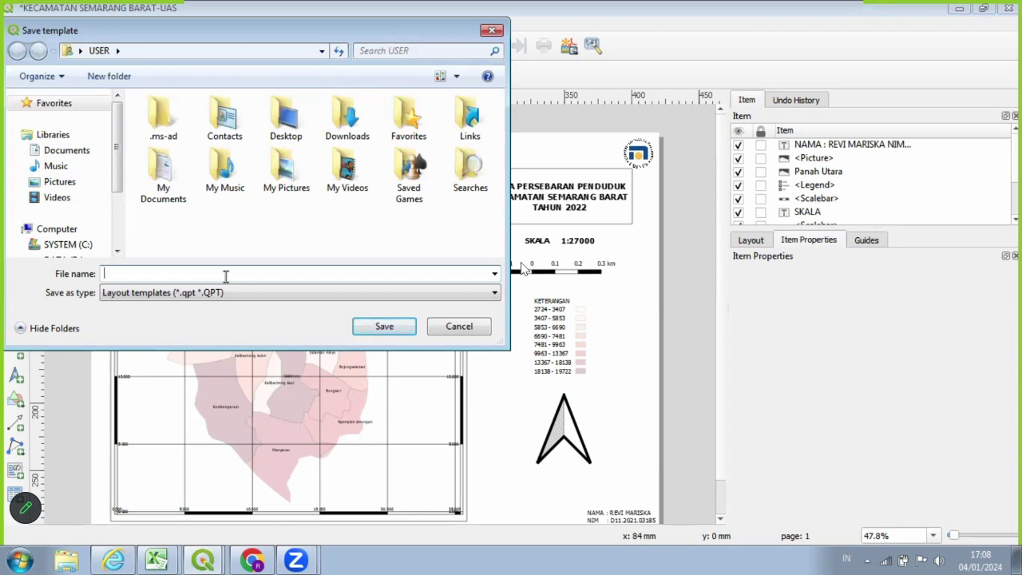
type("UAS PETA SEMBAR")
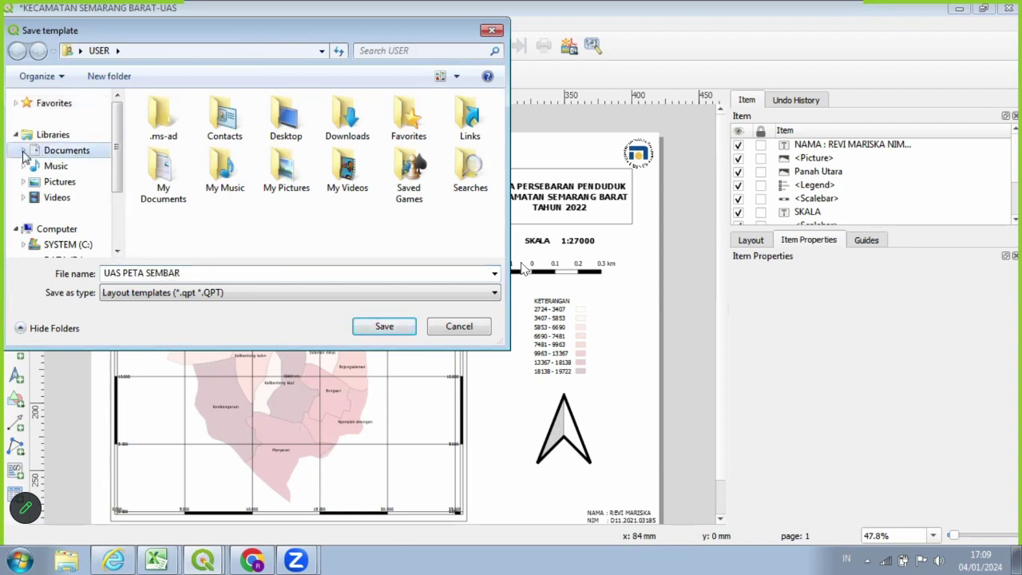
key("Return")
left_click(73, 151)
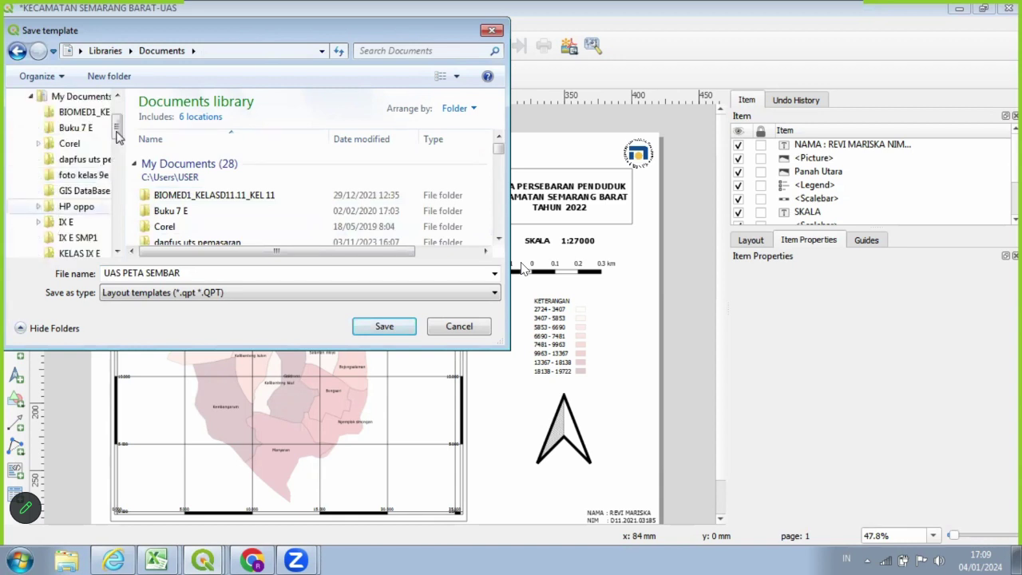
left_click_drag(117, 143, 116, 165)
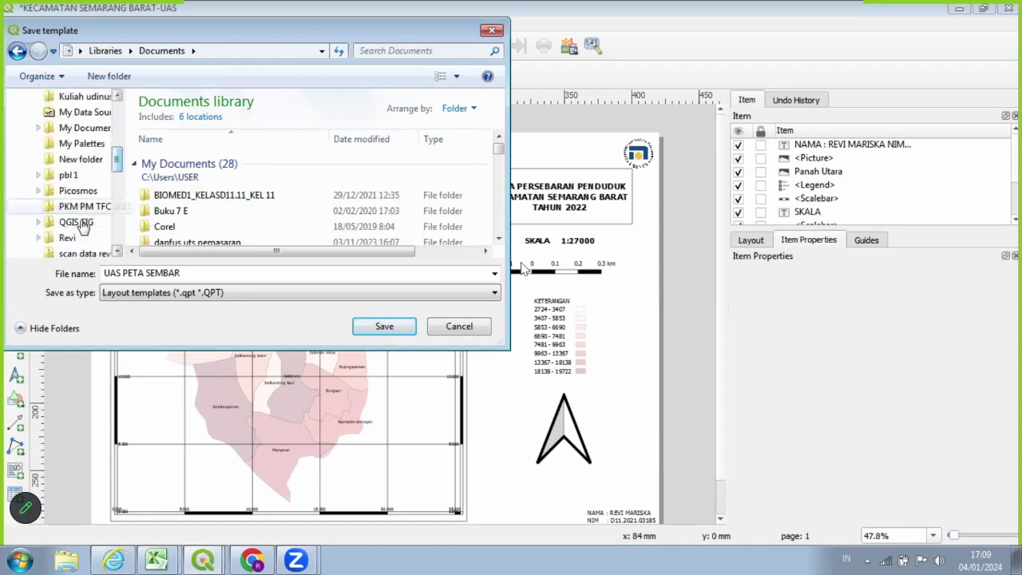
left_click(81, 223)
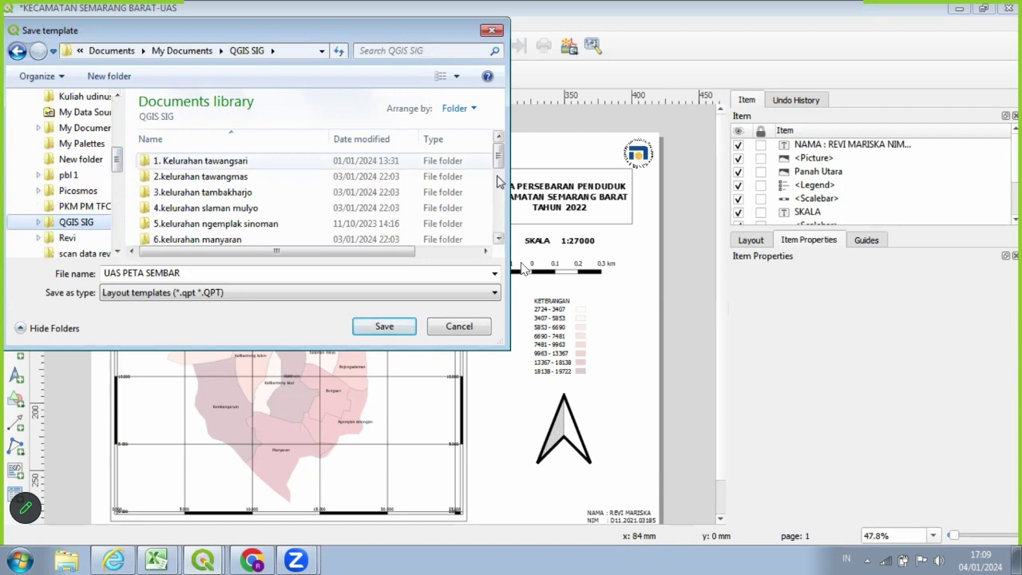
left_click_drag(501, 182, 497, 236)
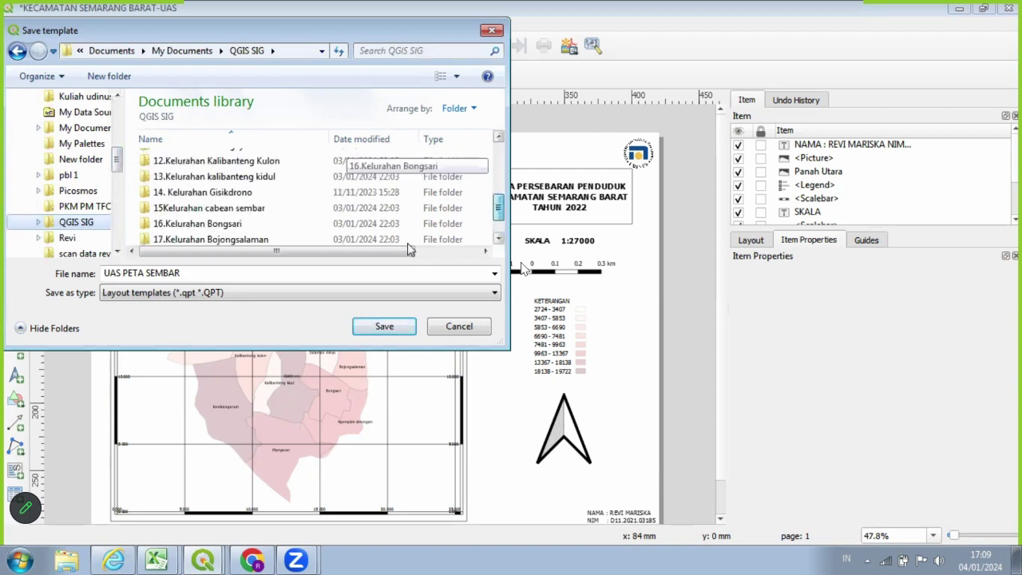
left_click(408, 242)
left_click(374, 329)
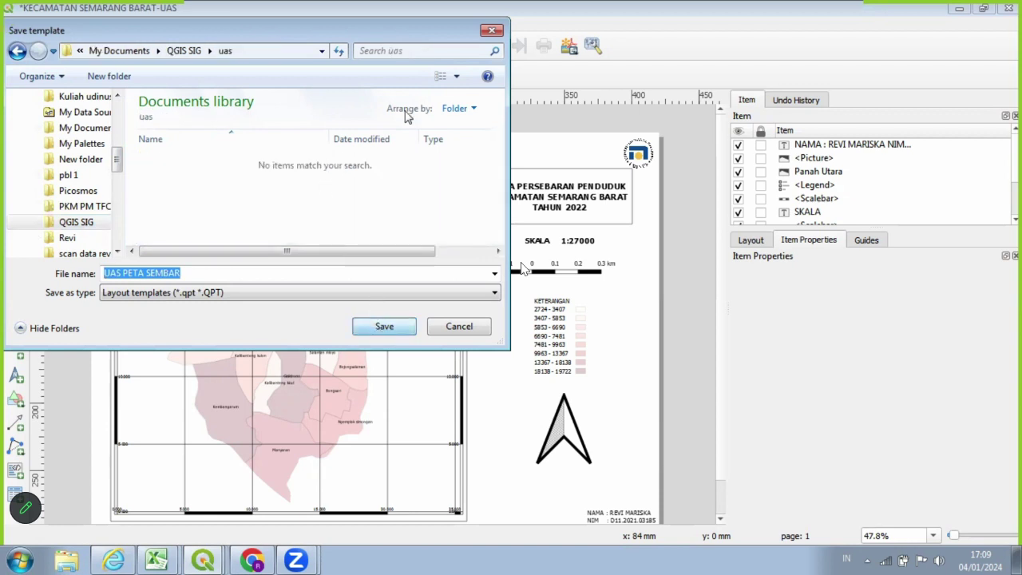
left_click(391, 324)
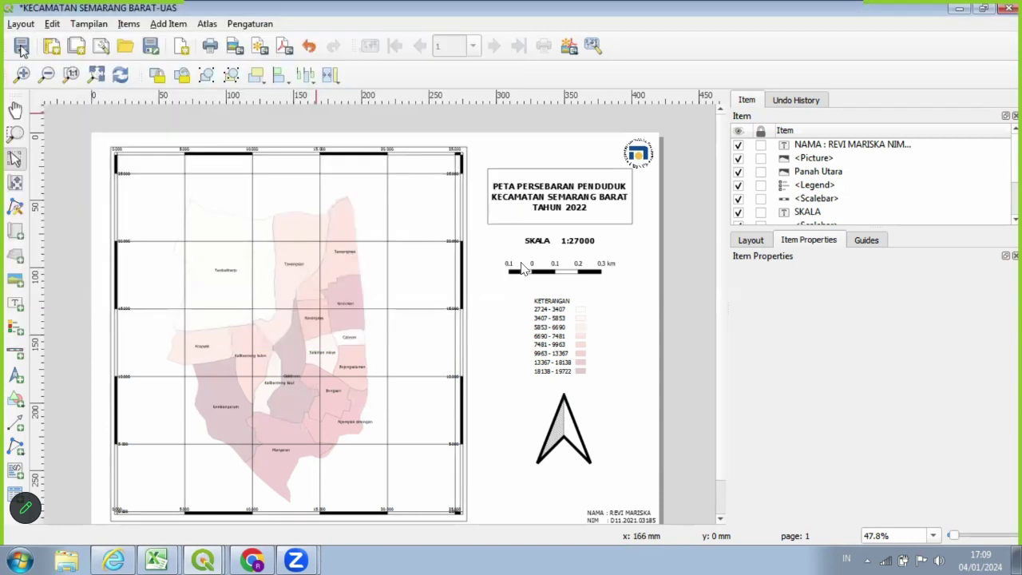
Start exporting the layout as an image and navigate into the uas folder.
left_click(21, 25)
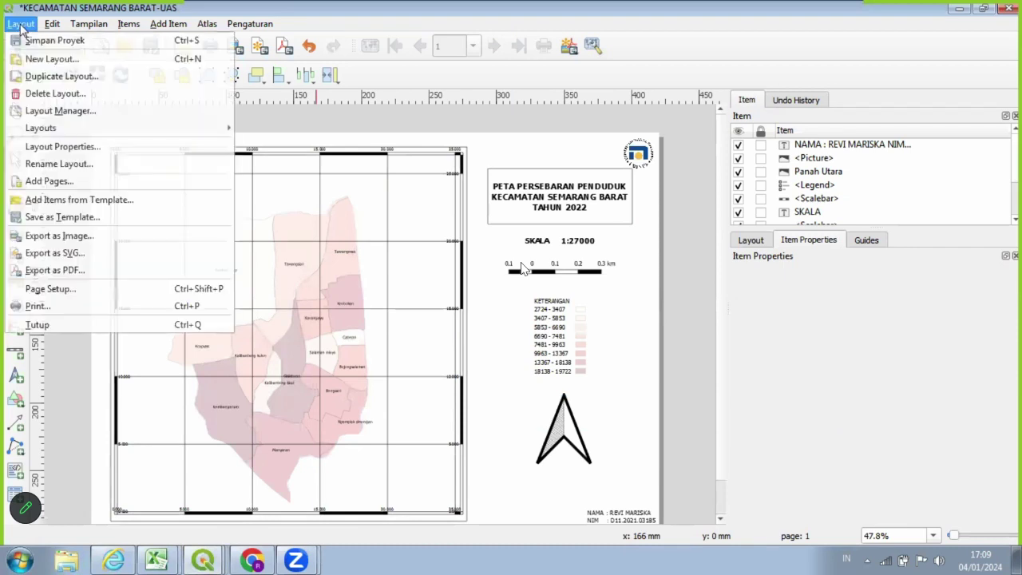
left_click(118, 14)
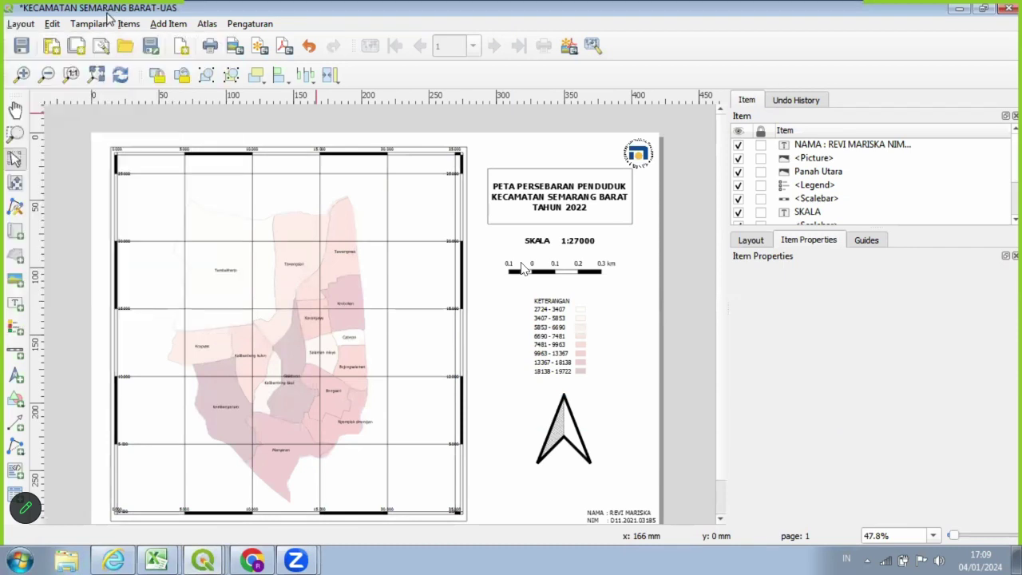
left_click(16, 25)
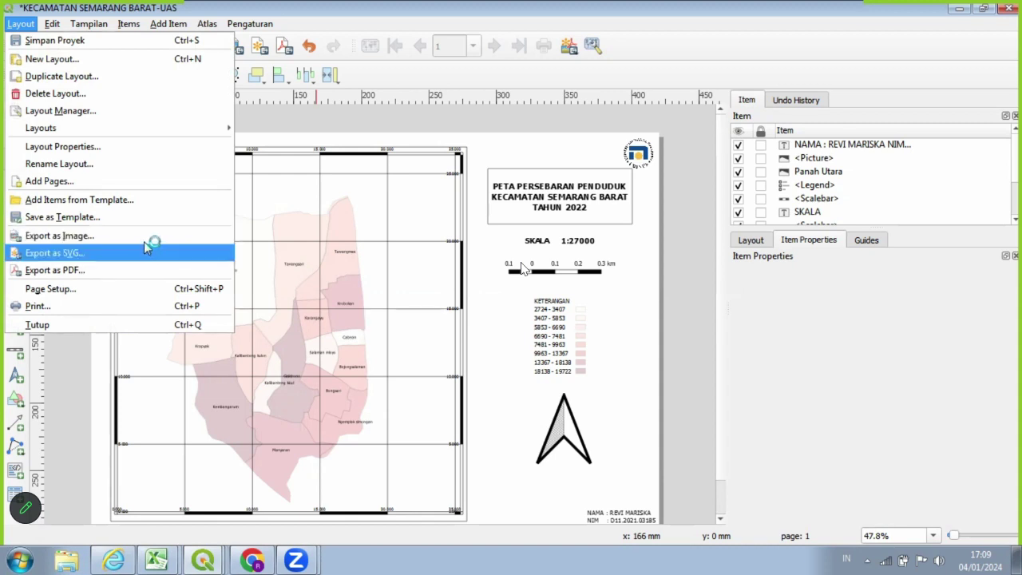
key("Up")
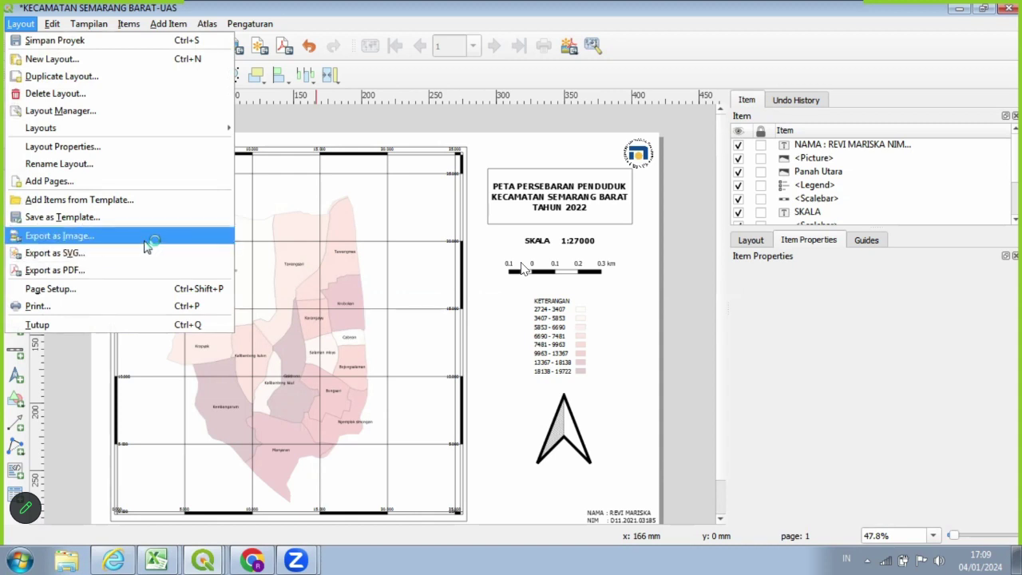
key("Return")
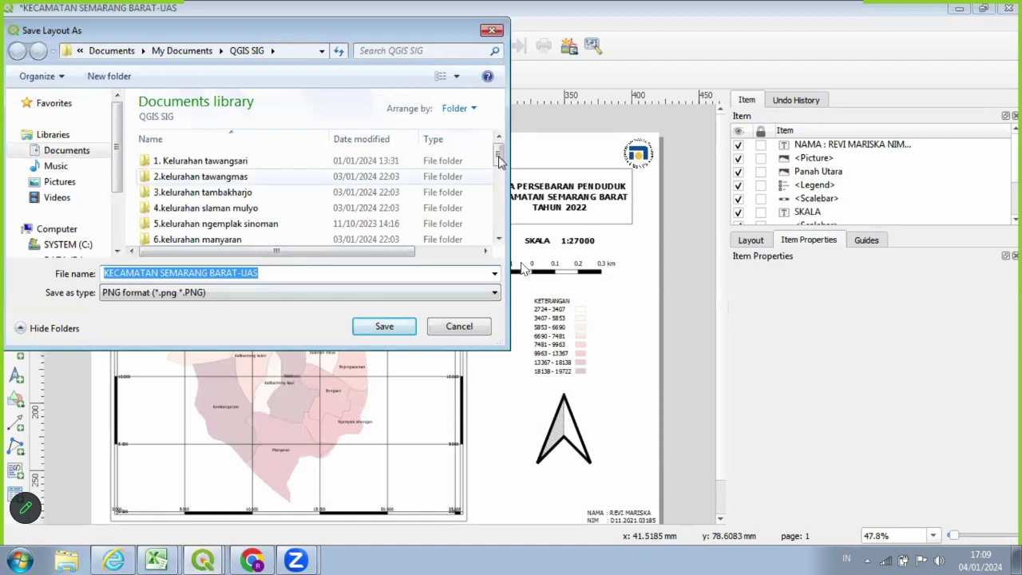
scroll(499, 183, "down", 1)
scroll(496, 231, "down", 4)
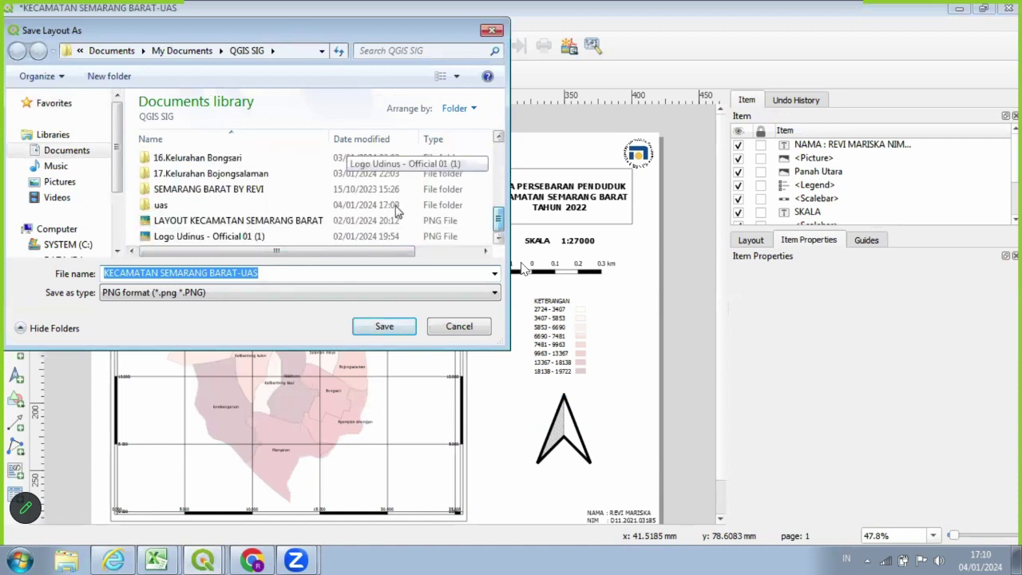
left_click(397, 210)
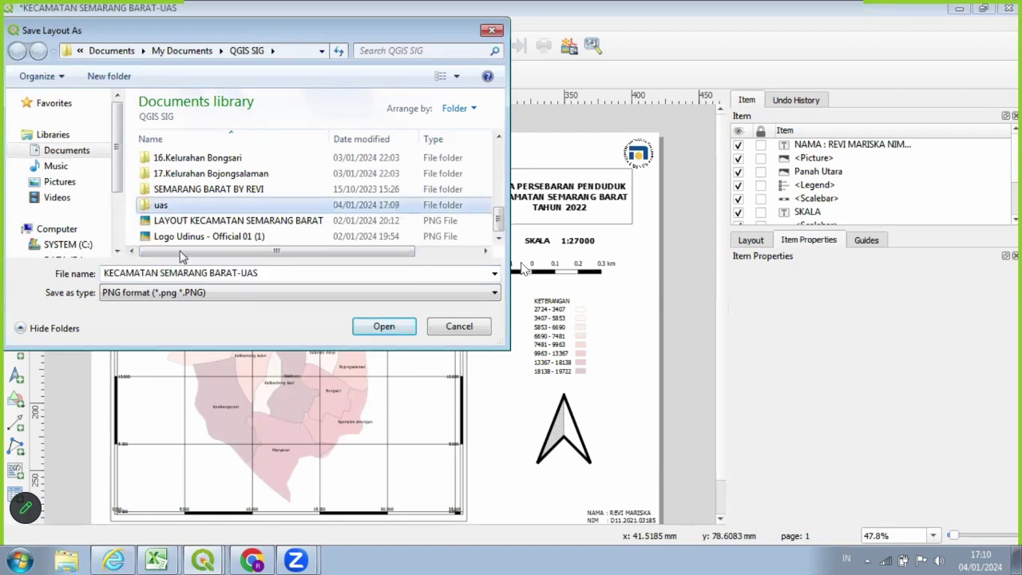
key("Return")
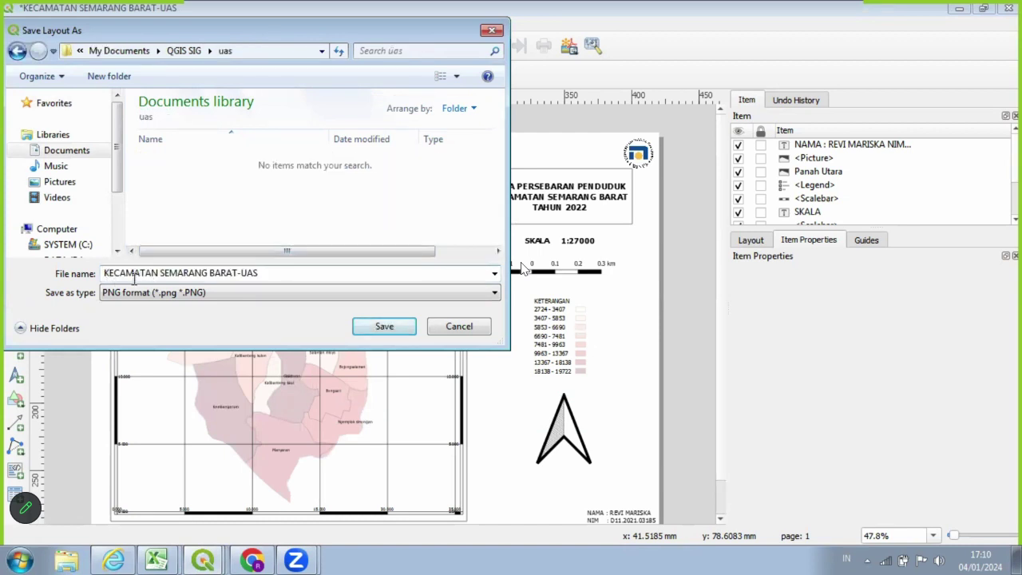
Save the image as PL KECAMATAN SEMARANG BARAT-UAS.png at 300 dpi.
left_click(108, 274)
left_click(108, 273)
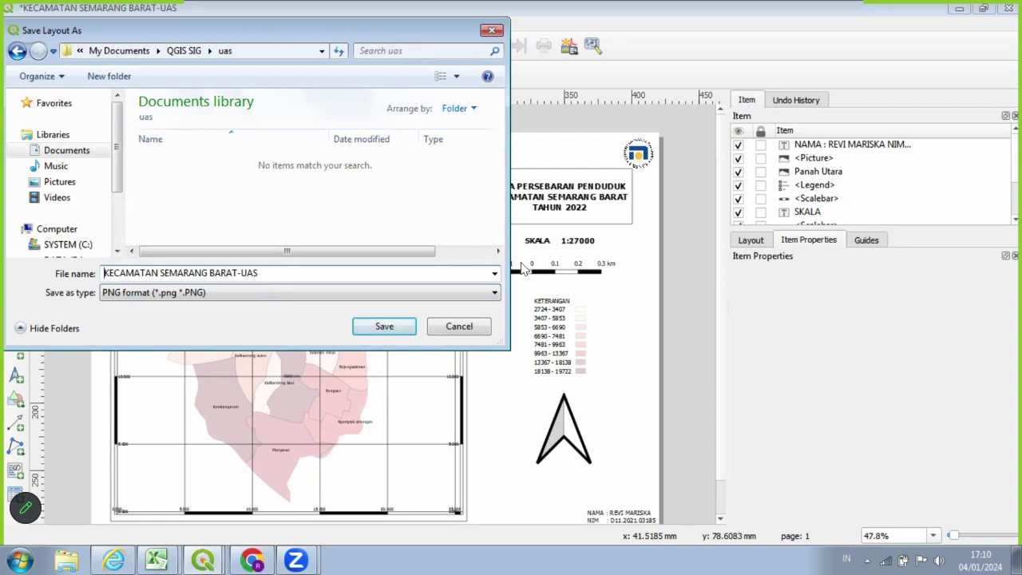
type("p")
key("BackSpace")
type("p")
key("BackSpace")
type("P")
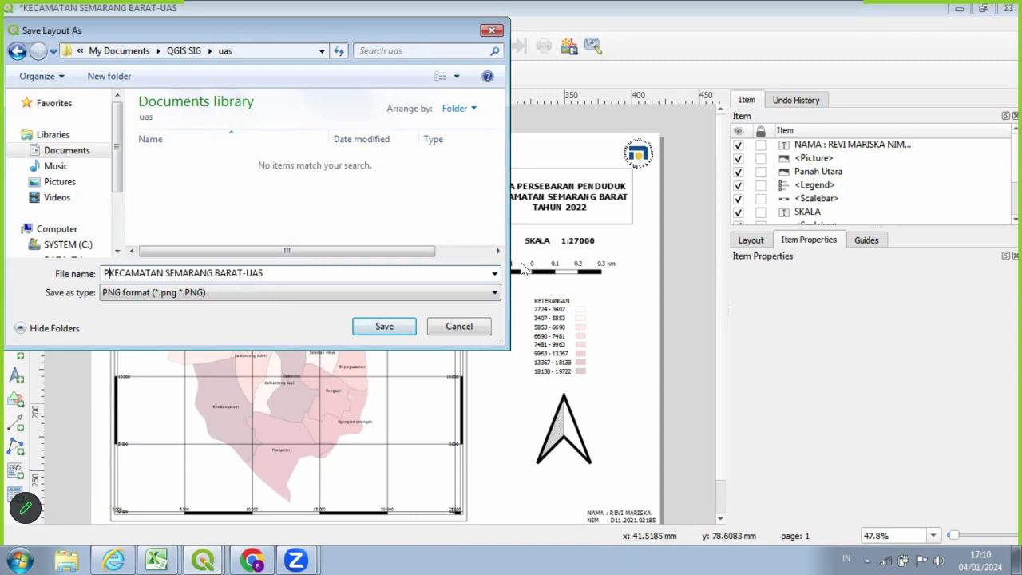
type("L")
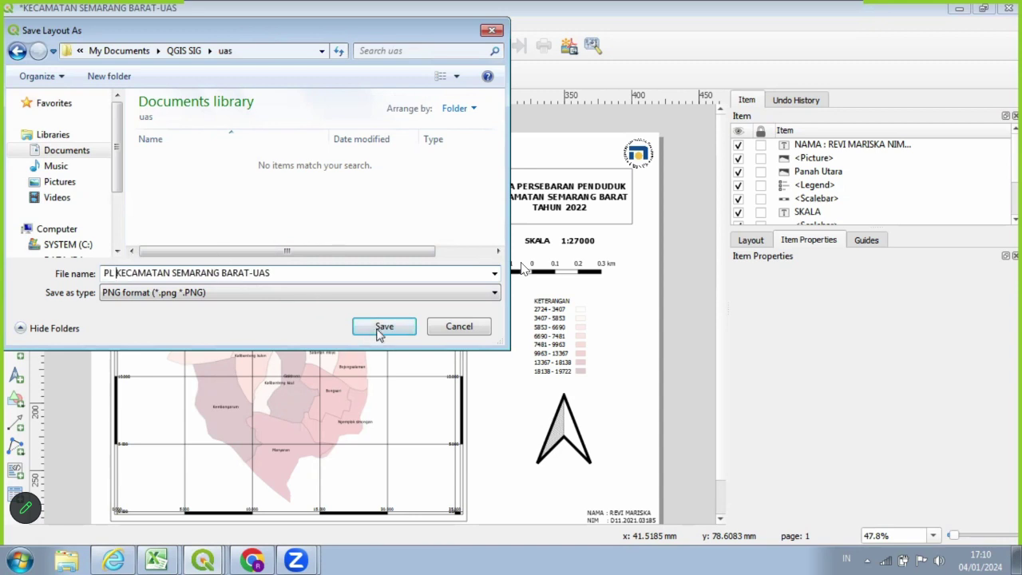
left_click(380, 332)
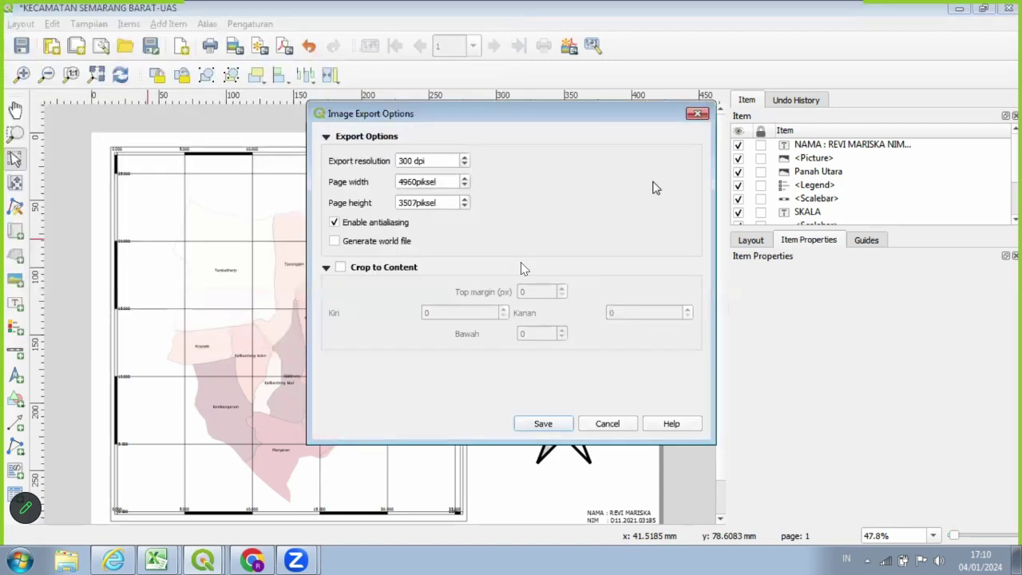
left_click(552, 423)
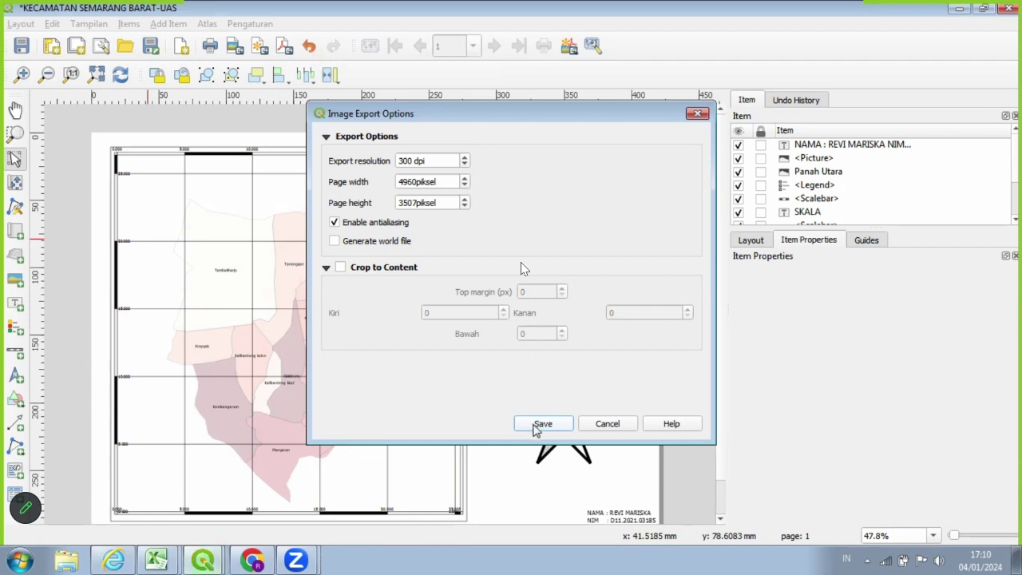
left_click(541, 423)
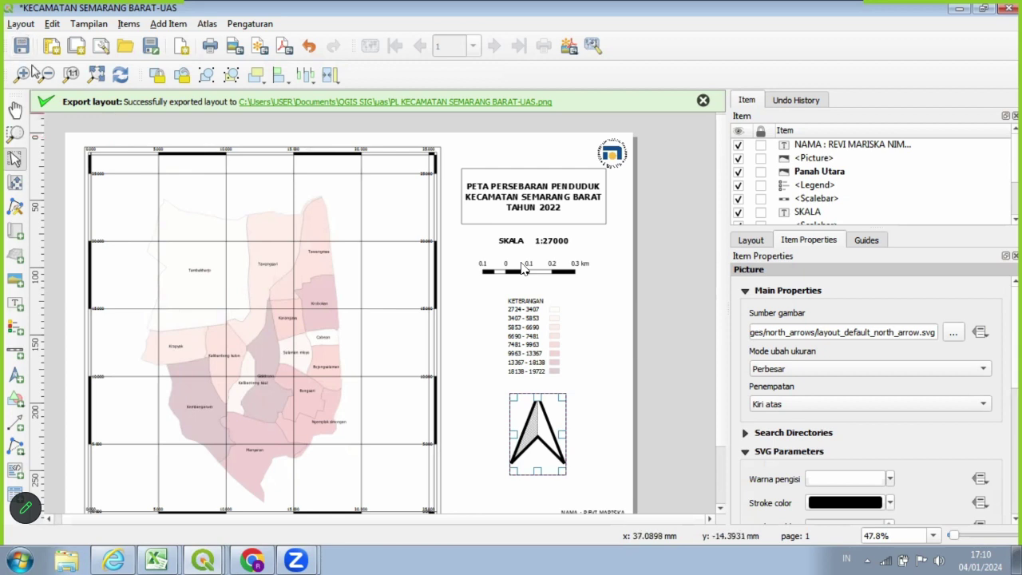
Export the layout to PDF named LP KECAMATAN SEMARANG BARAT-UAS in the uas folder.
left_click(19, 26)
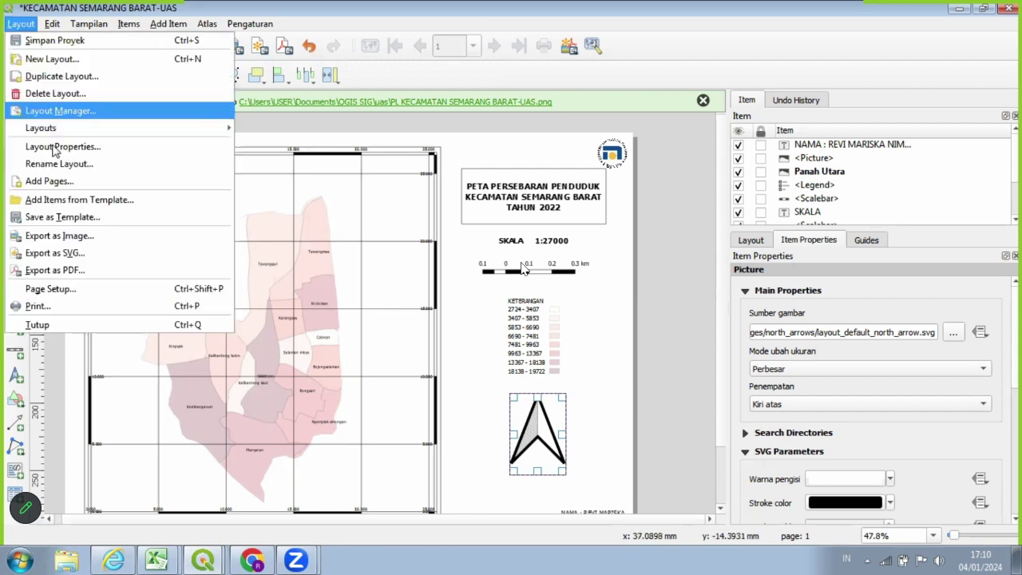
left_click(90, 269)
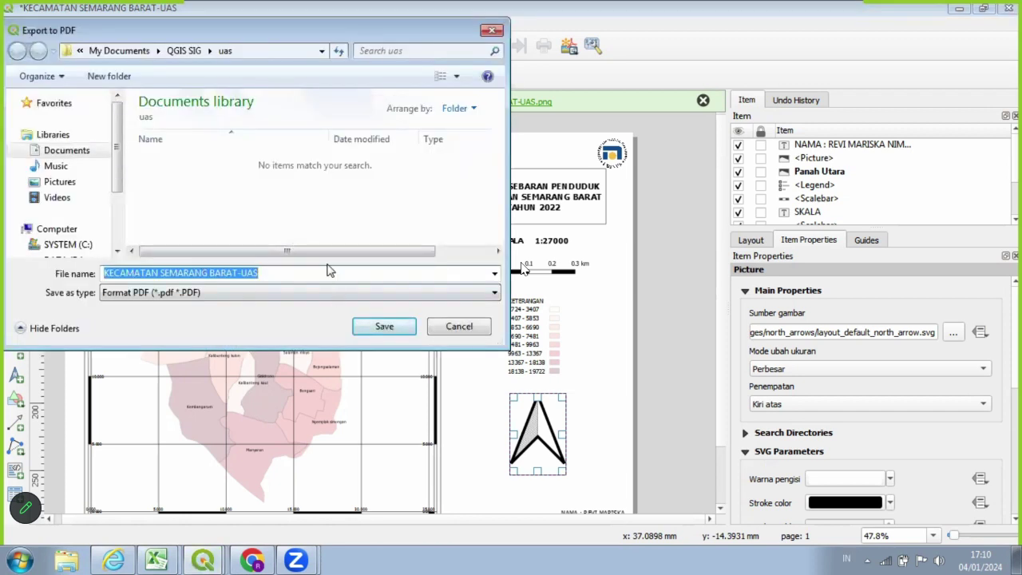
key("Home")
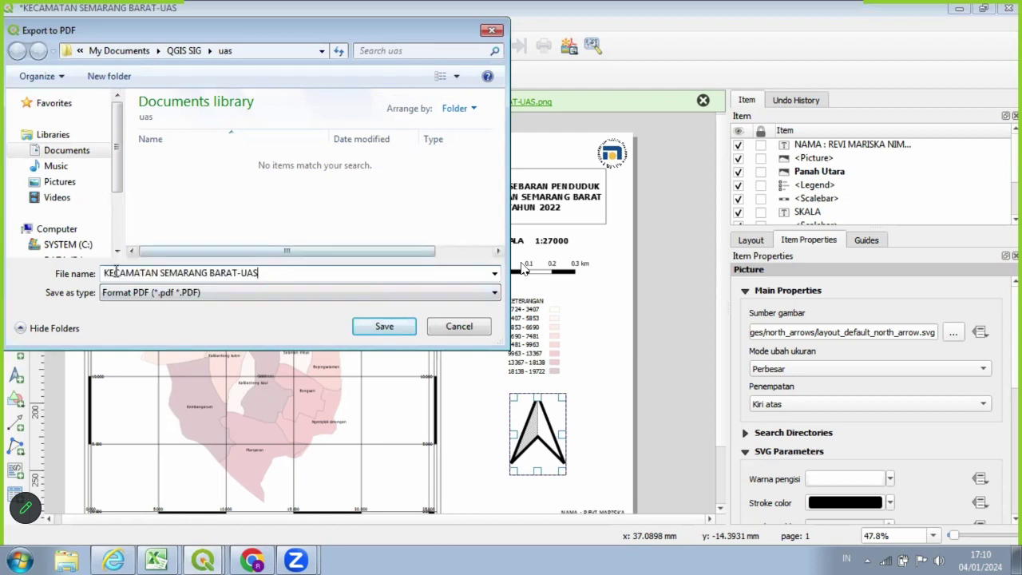
type("L")
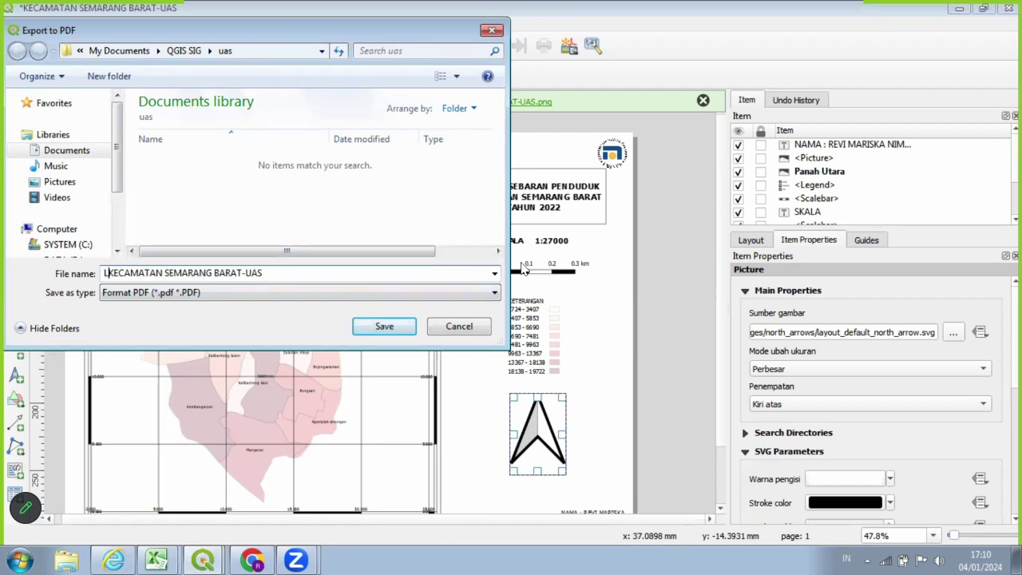
type("P")
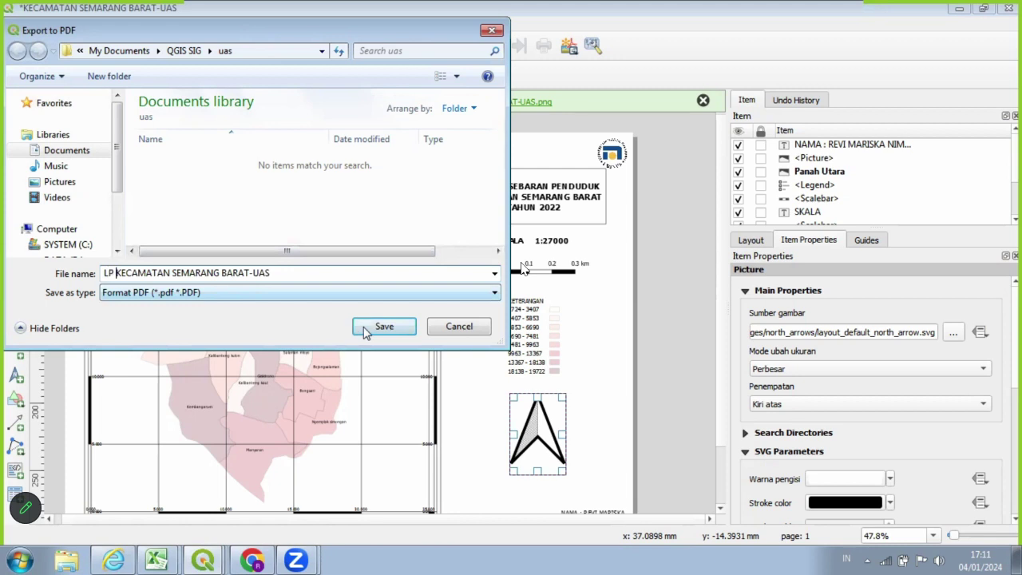
left_click(365, 332)
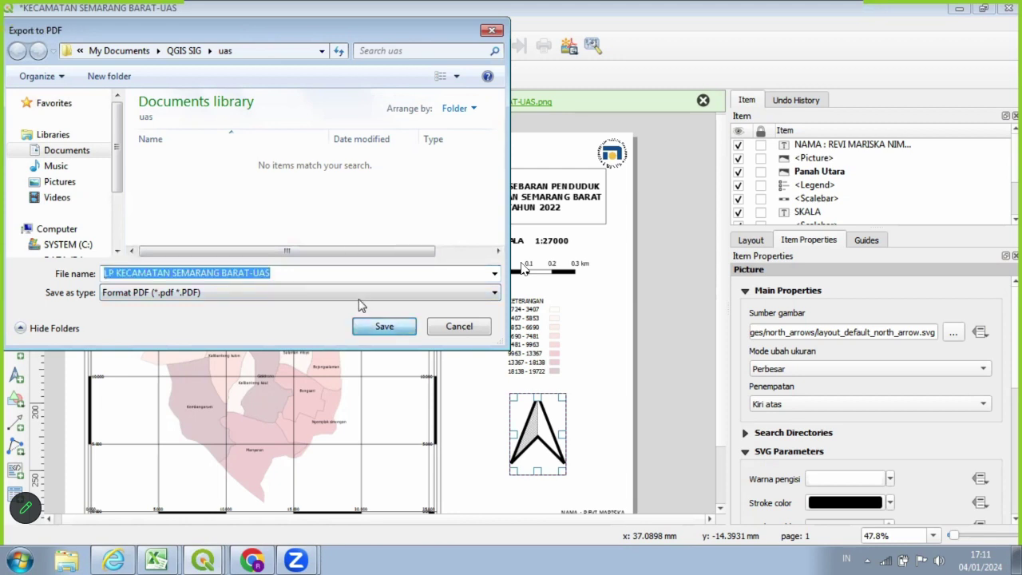
left_click(402, 329)
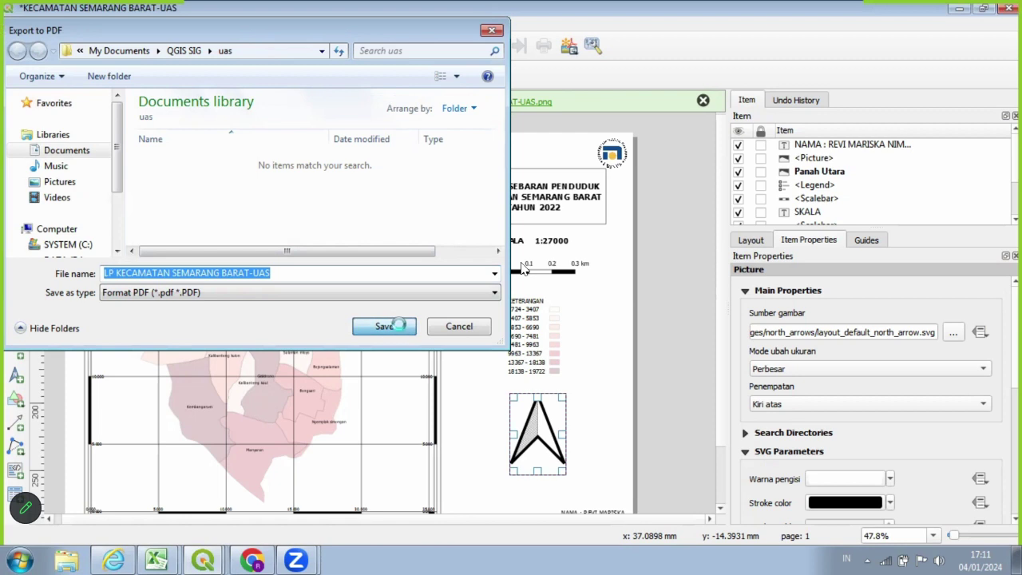